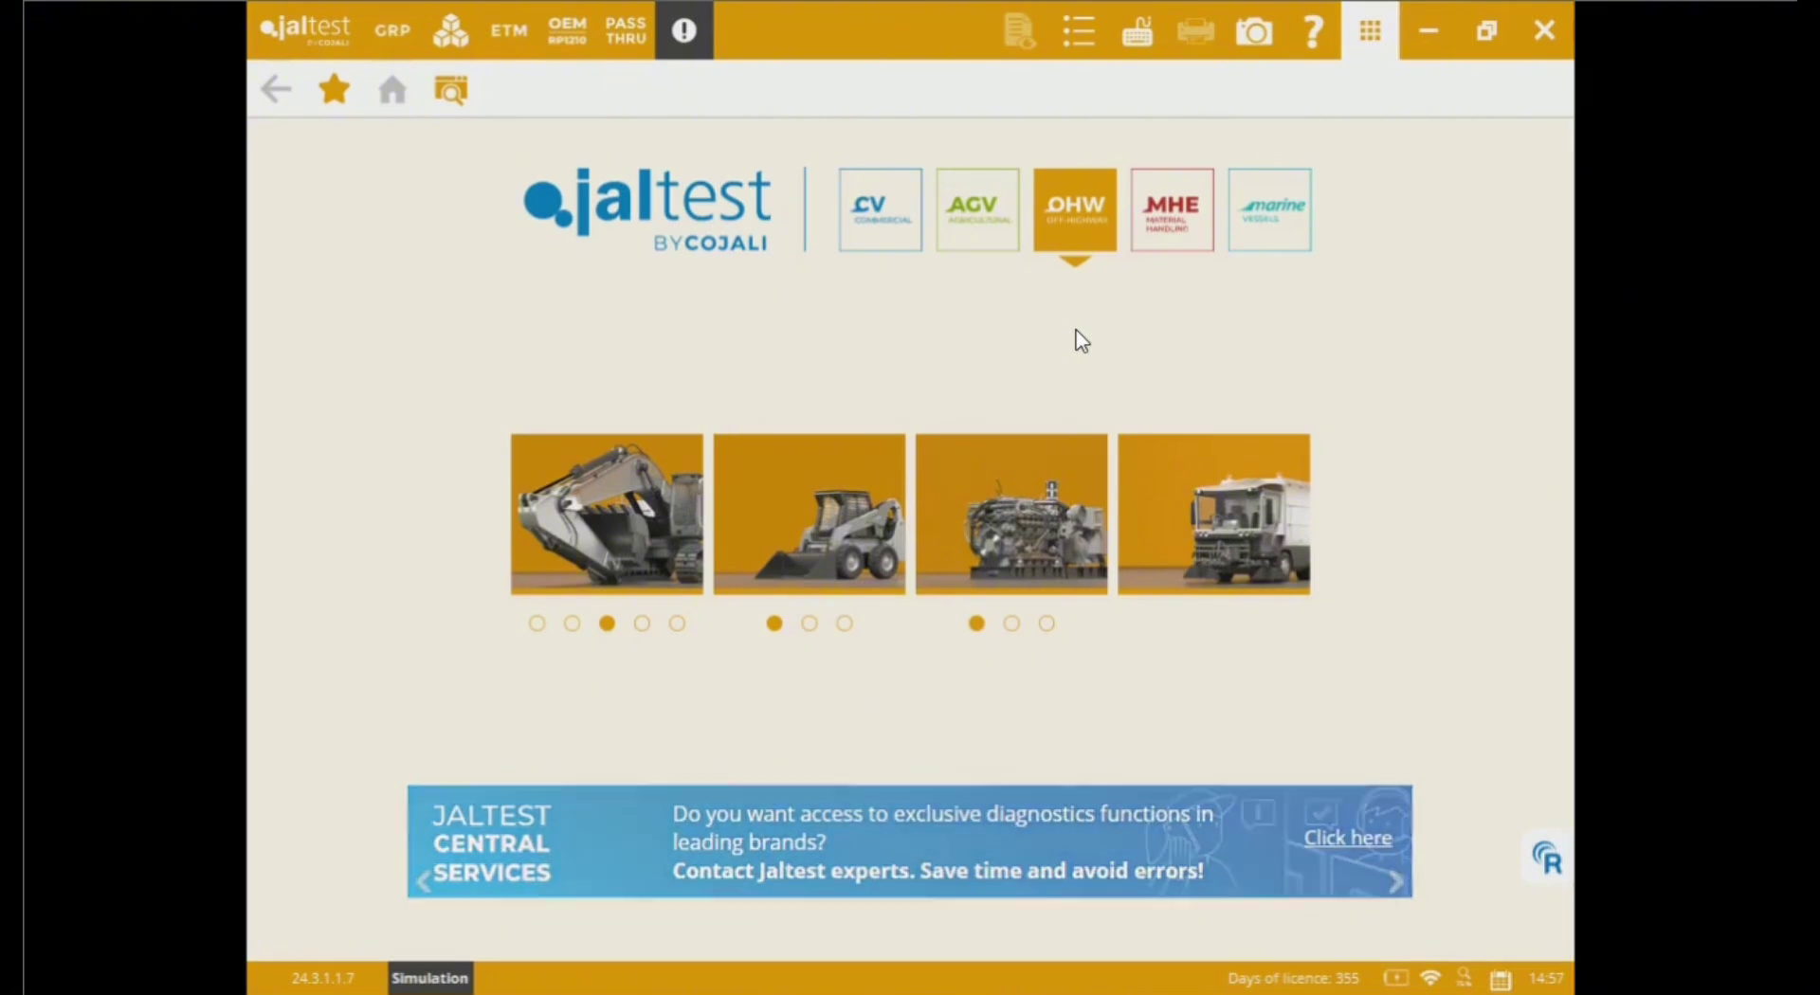
Step: Look through the CV, AGV, MHE and marine vehicle divisions, including the last MHE machine type, and return to the OHW division
{"action": "left_click", "coordinate": [873, 217]}
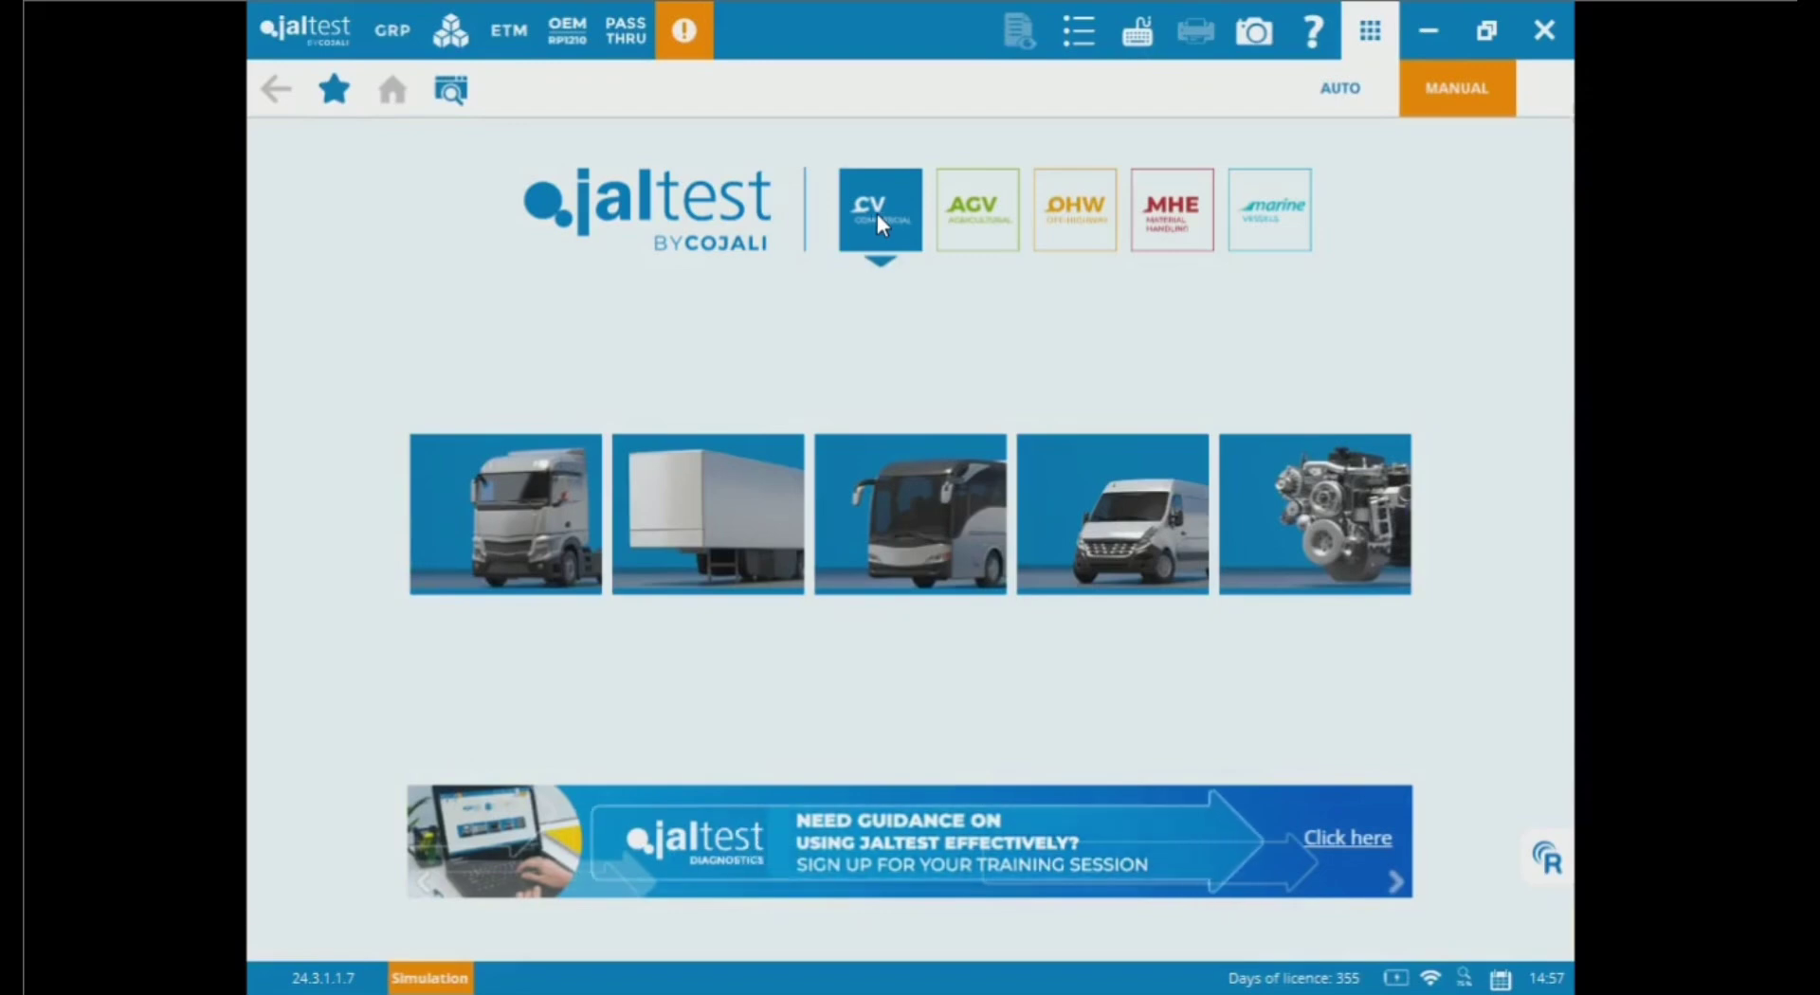
{"action": "left_click", "coordinate": [987, 222]}
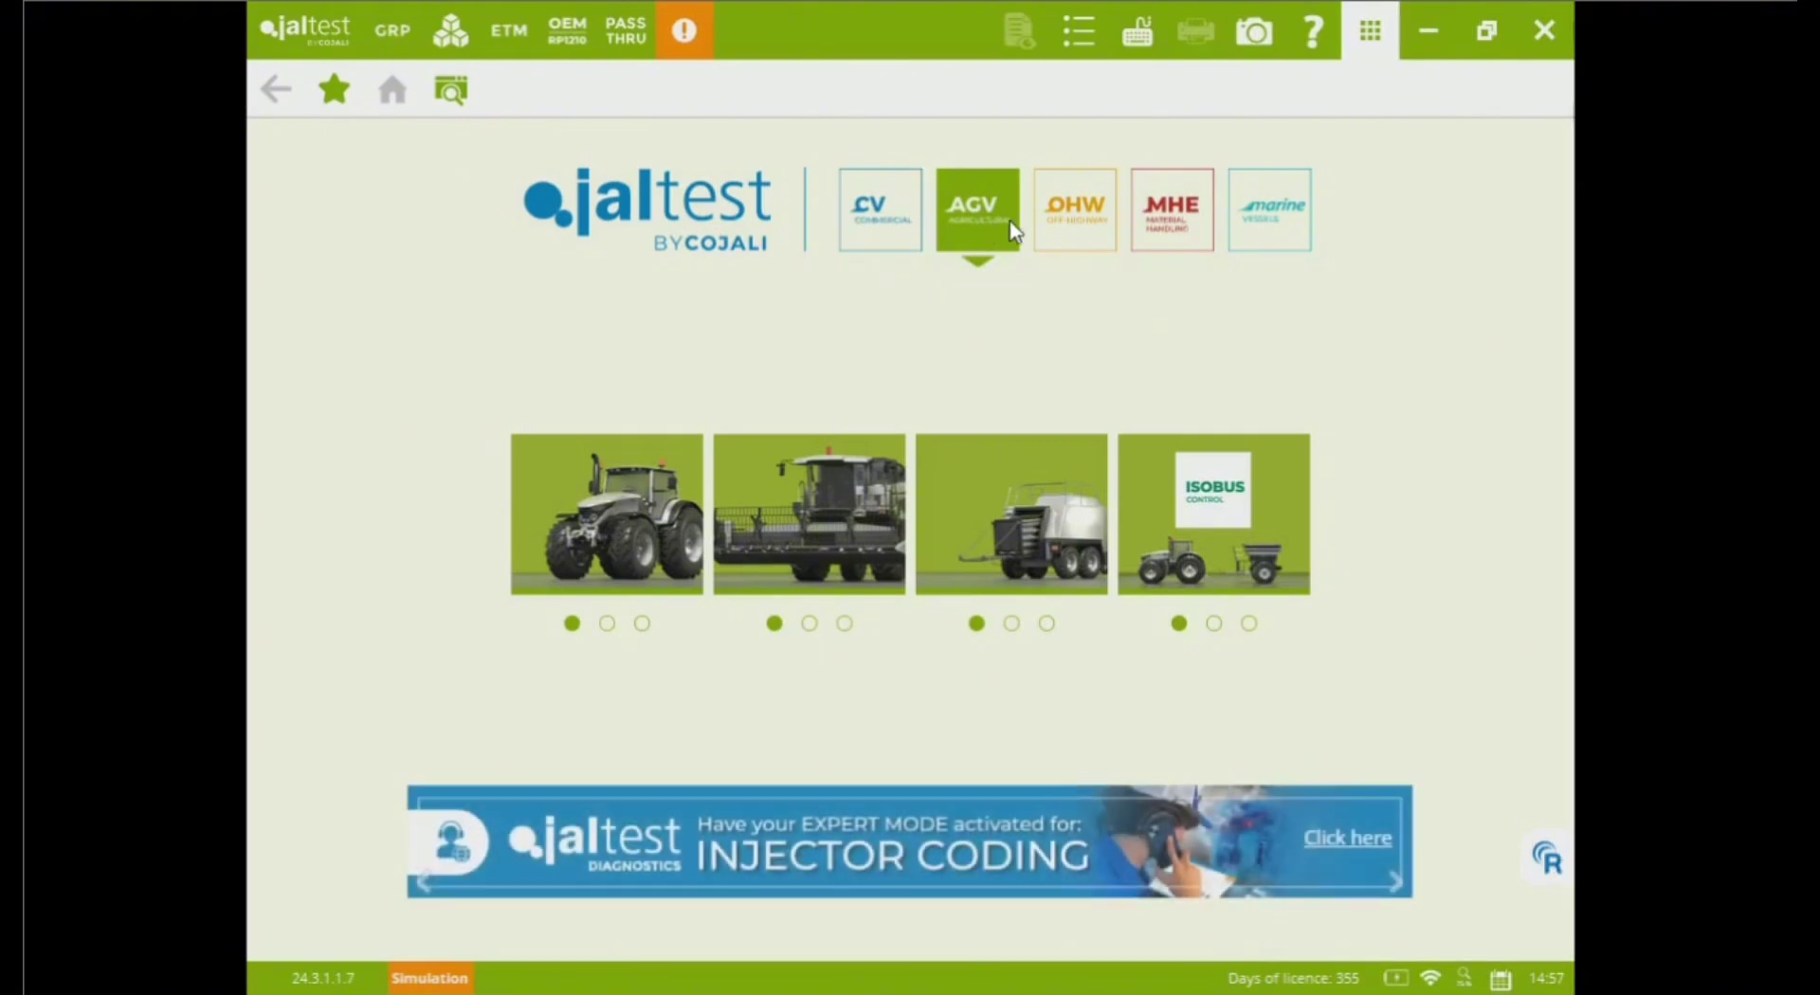
{"action": "left_click", "coordinate": [1151, 225]}
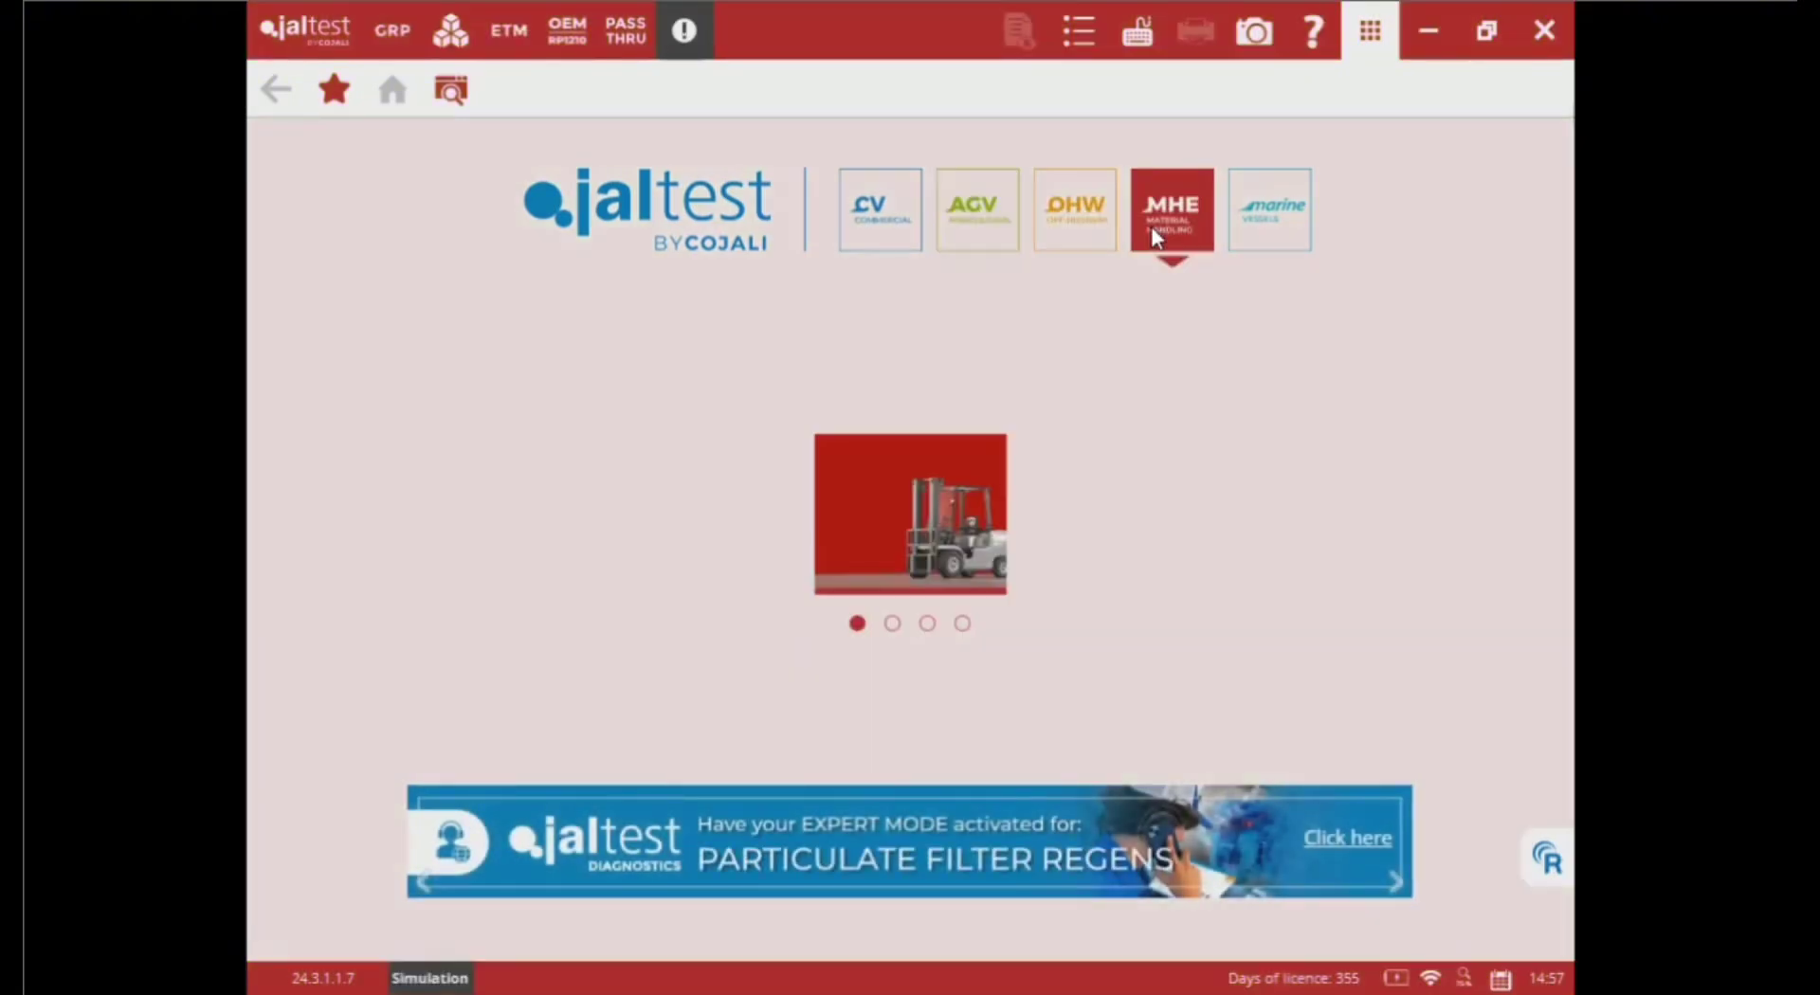
{"action": "left_click", "coordinate": [962, 623]}
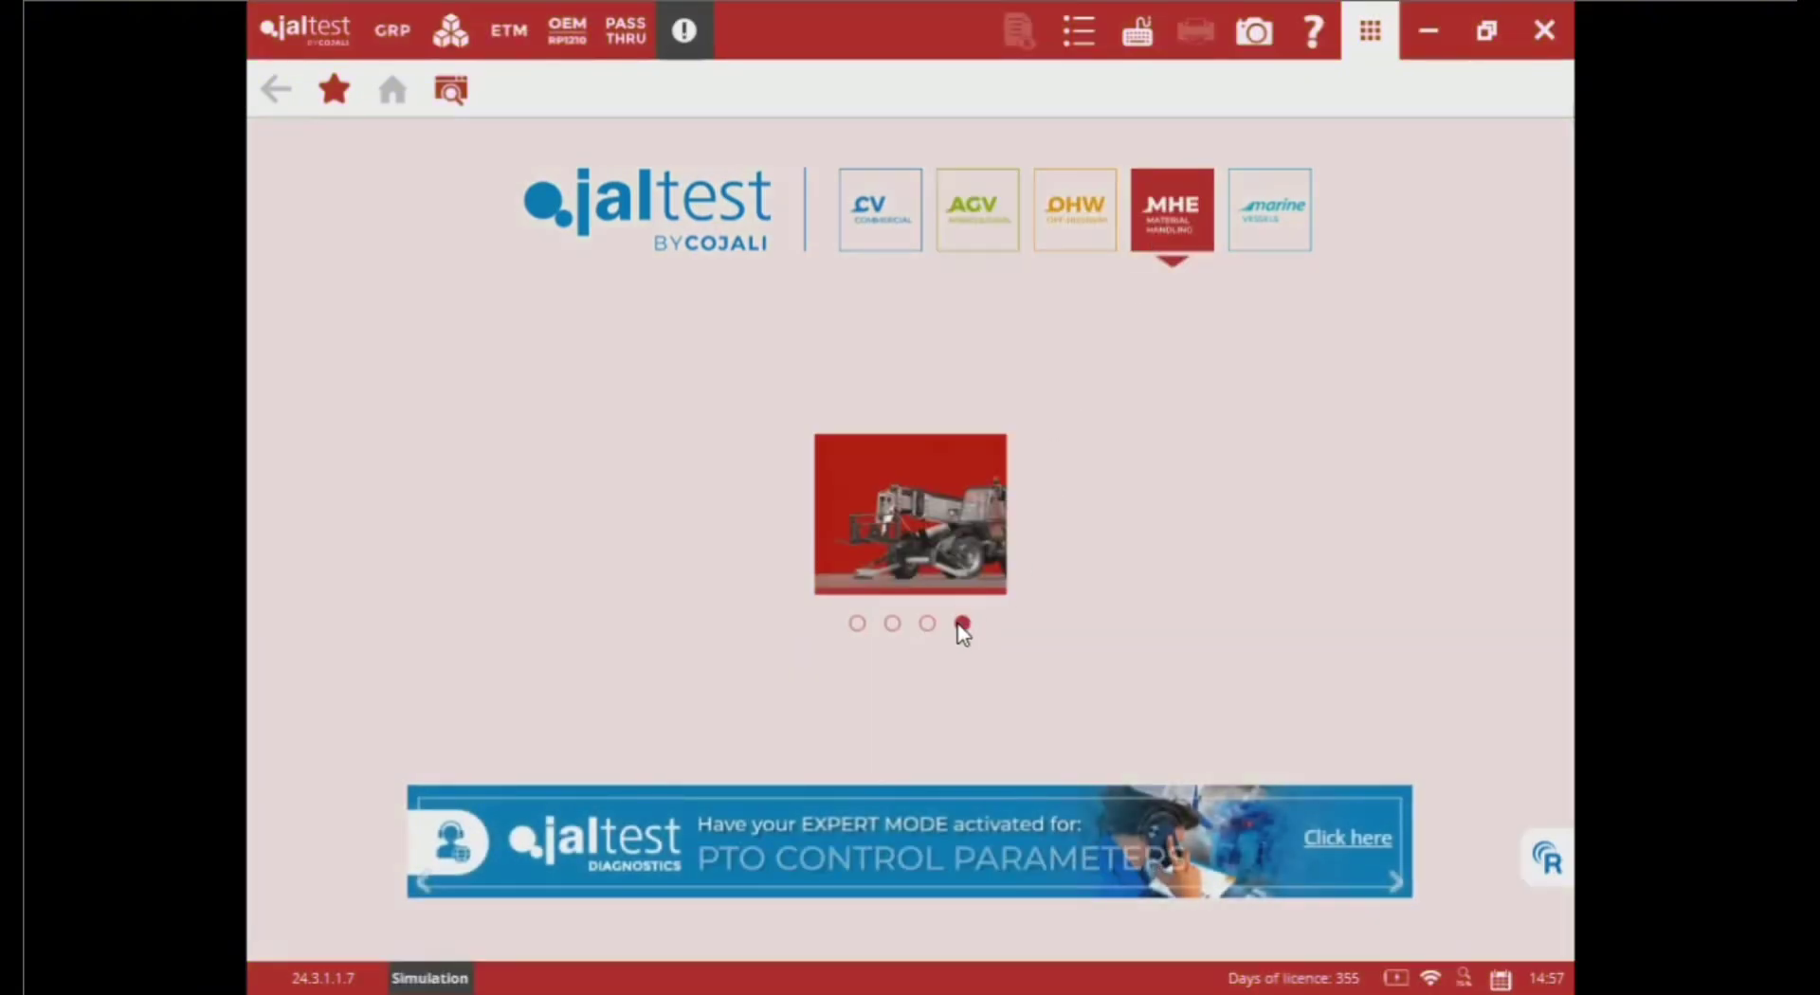
{"action": "left_click", "coordinate": [1280, 214]}
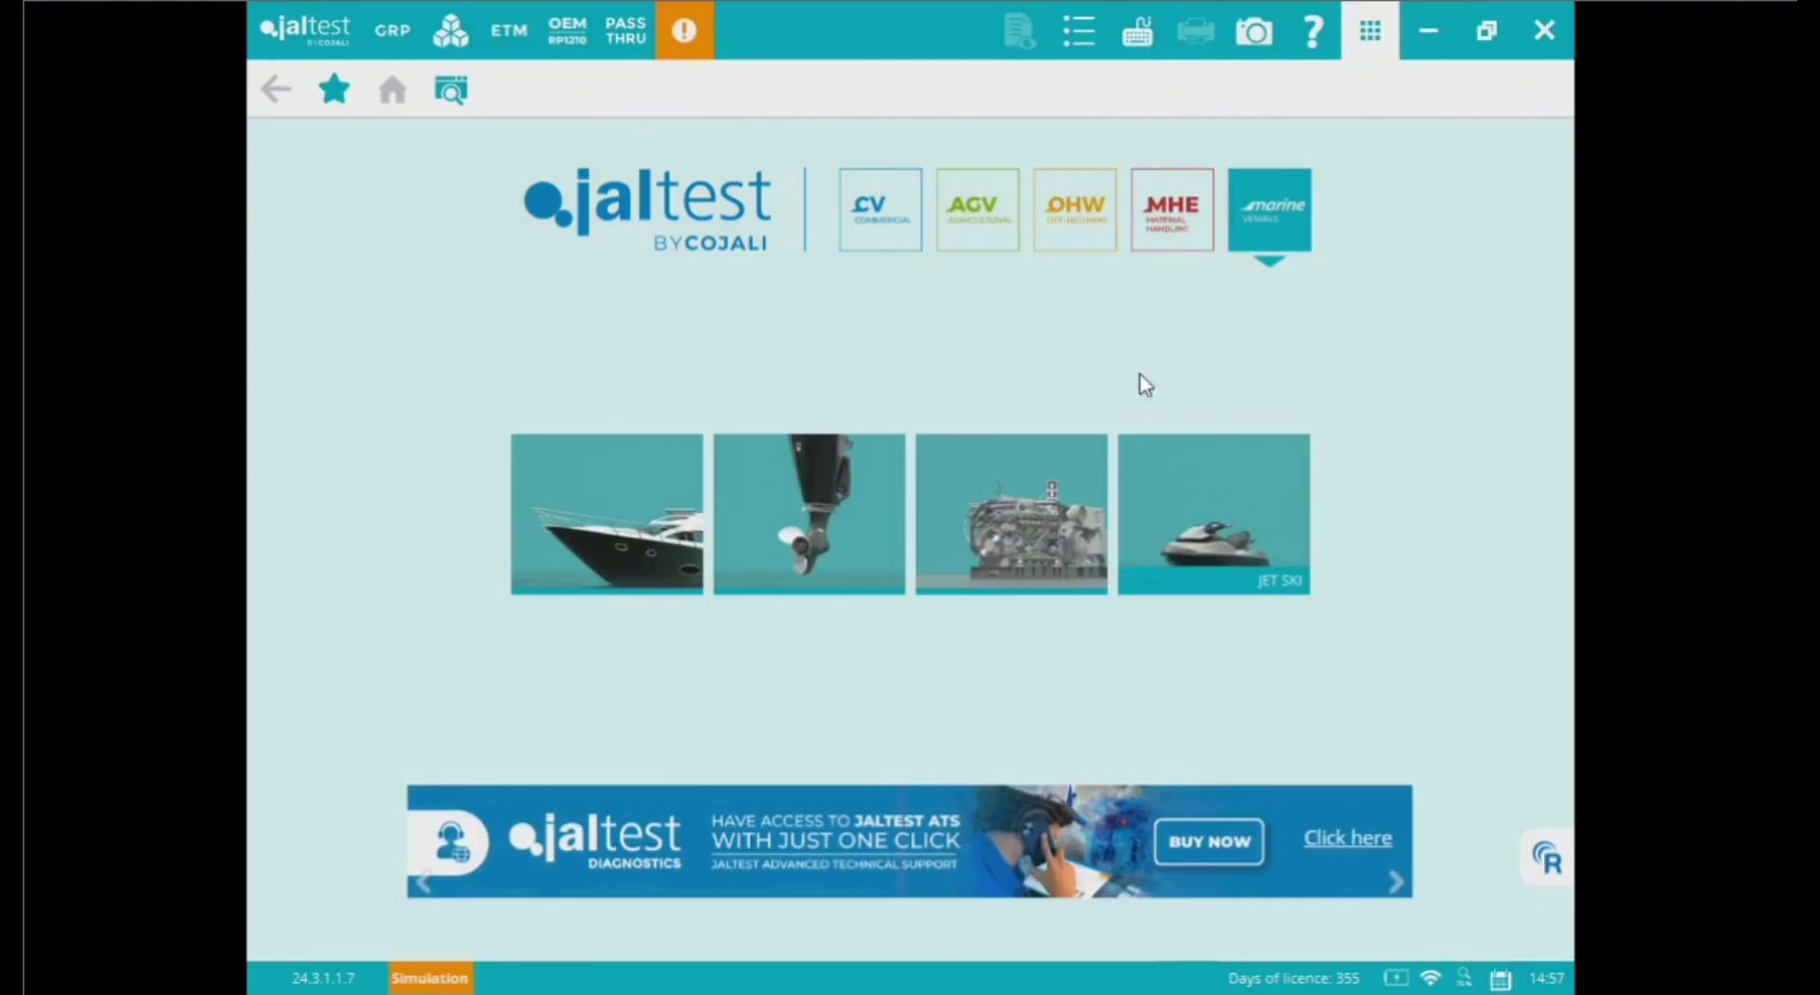
{"action": "left_click", "coordinate": [1076, 232]}
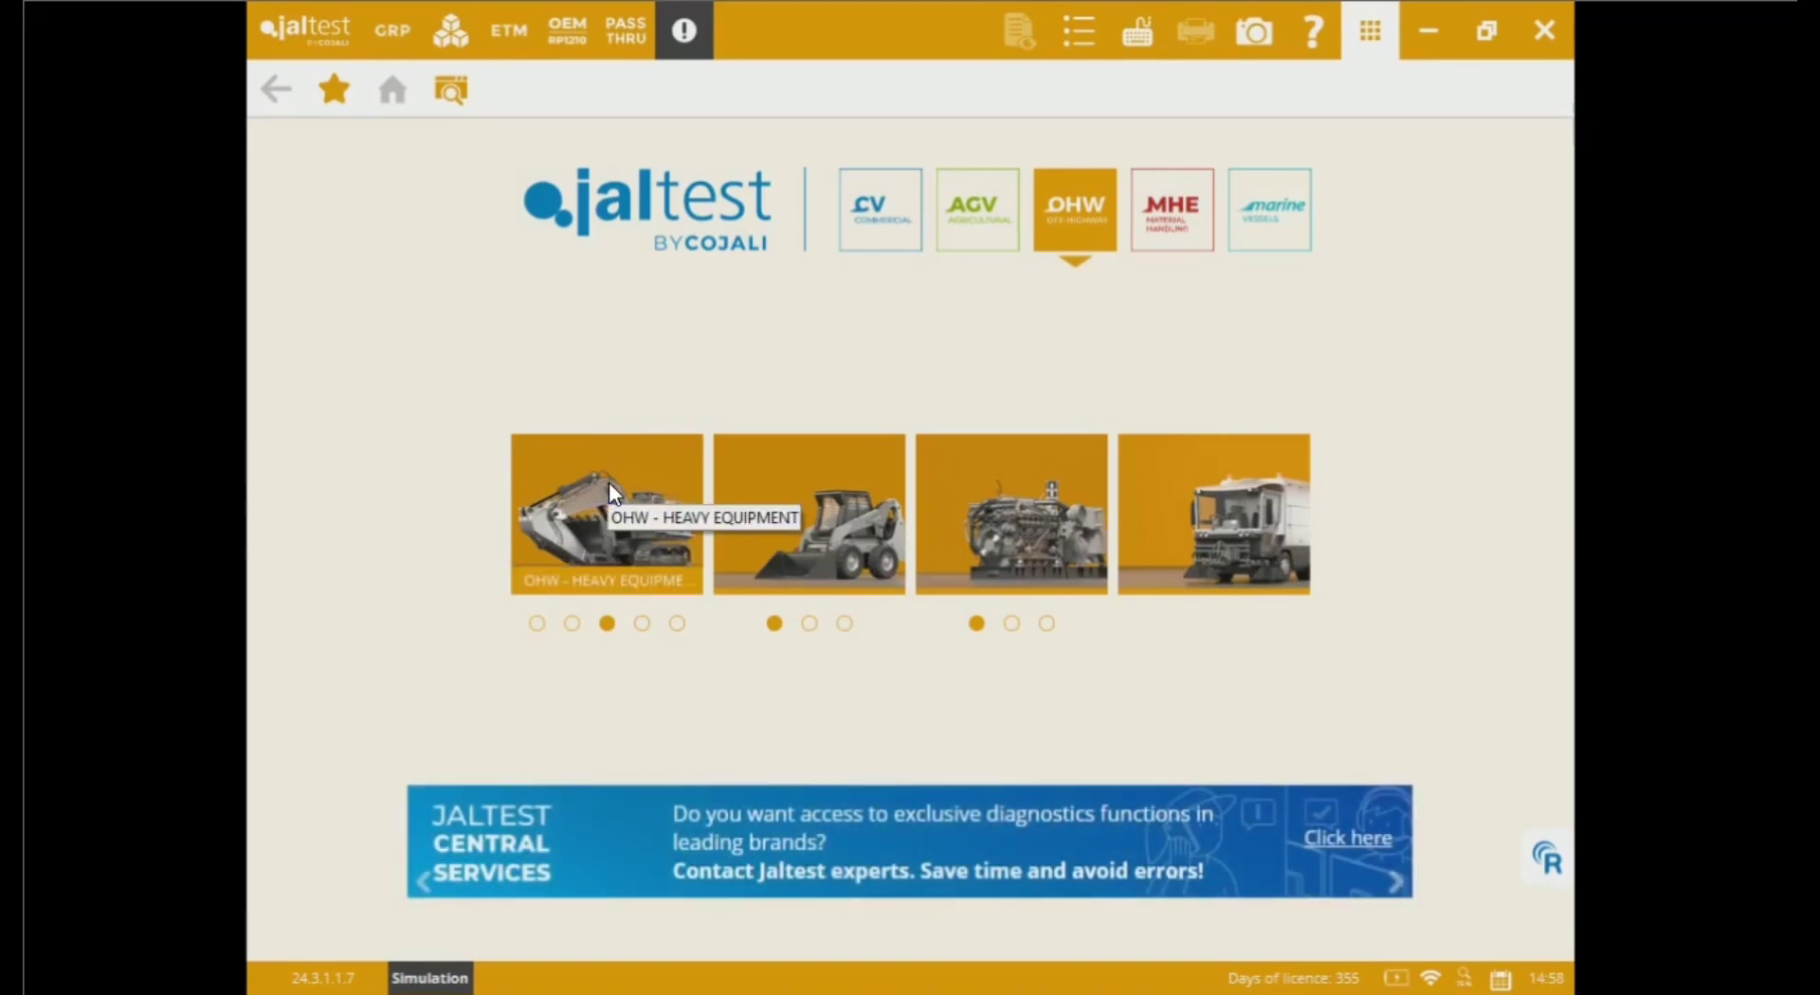
Step: Look through the machine types of the OHW heavy equipment, compact equipment and stationary engine categories
{"action": "left_click", "coordinate": [537, 625]}
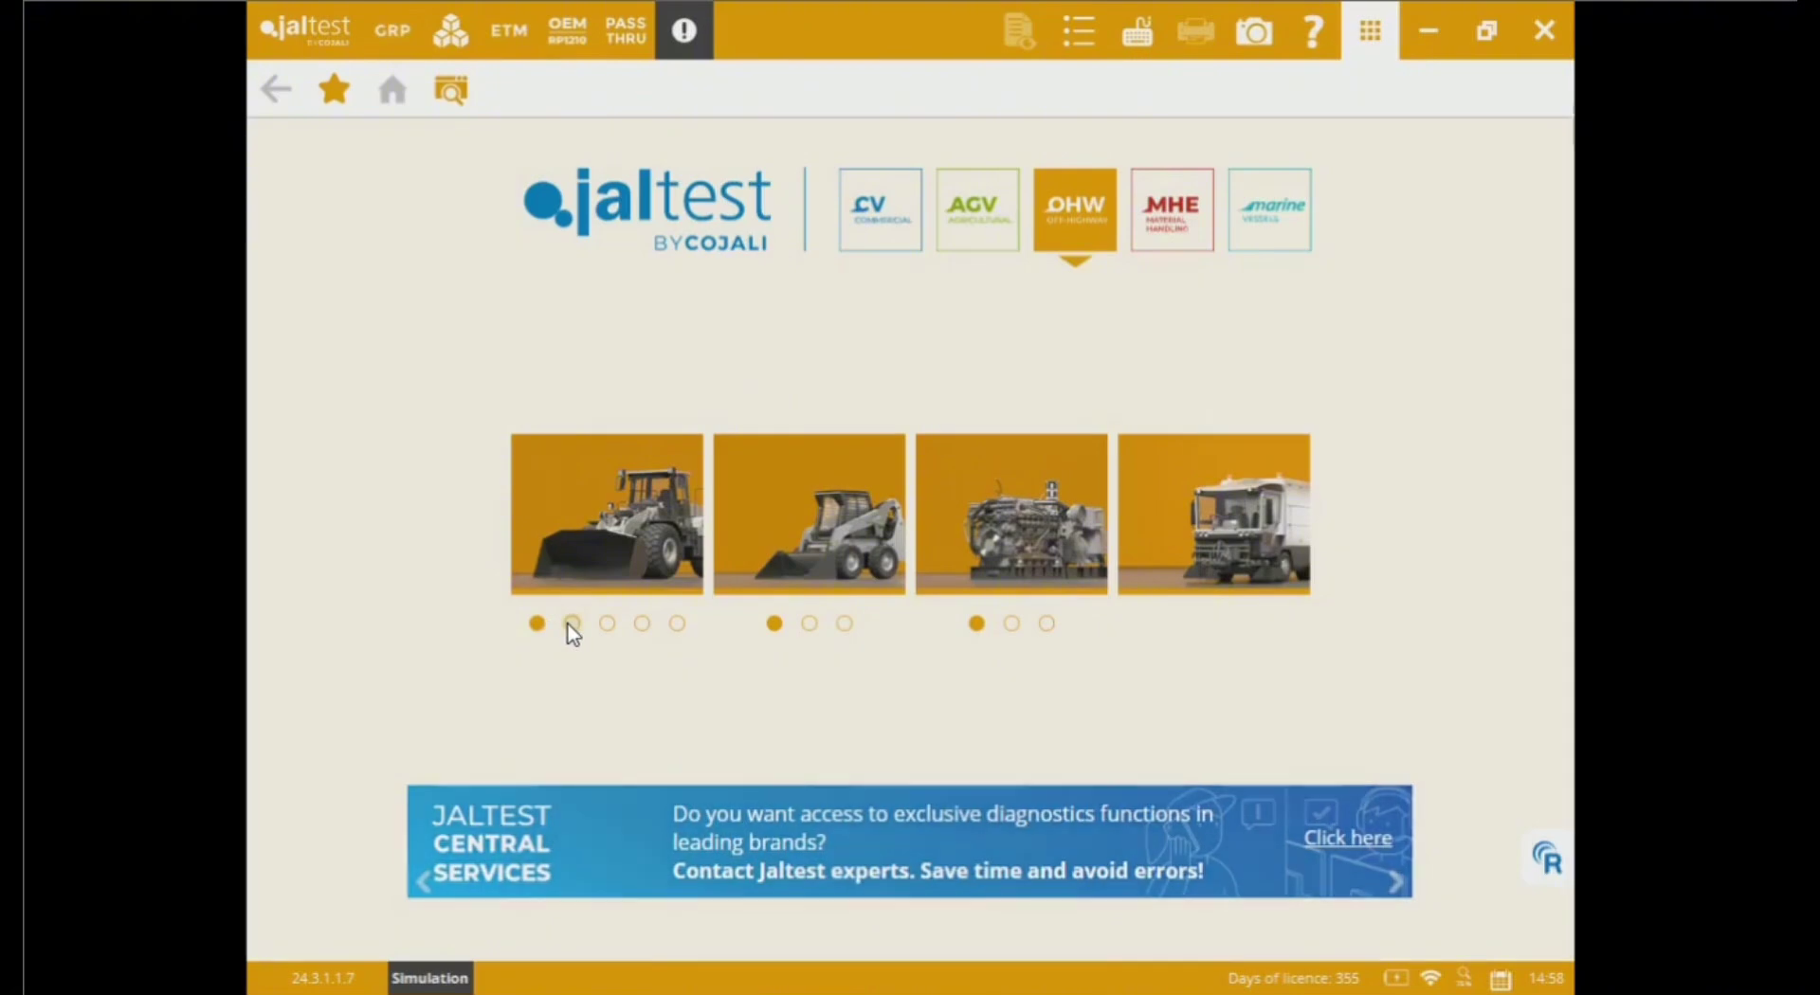
{"action": "left_click", "coordinate": [571, 624]}
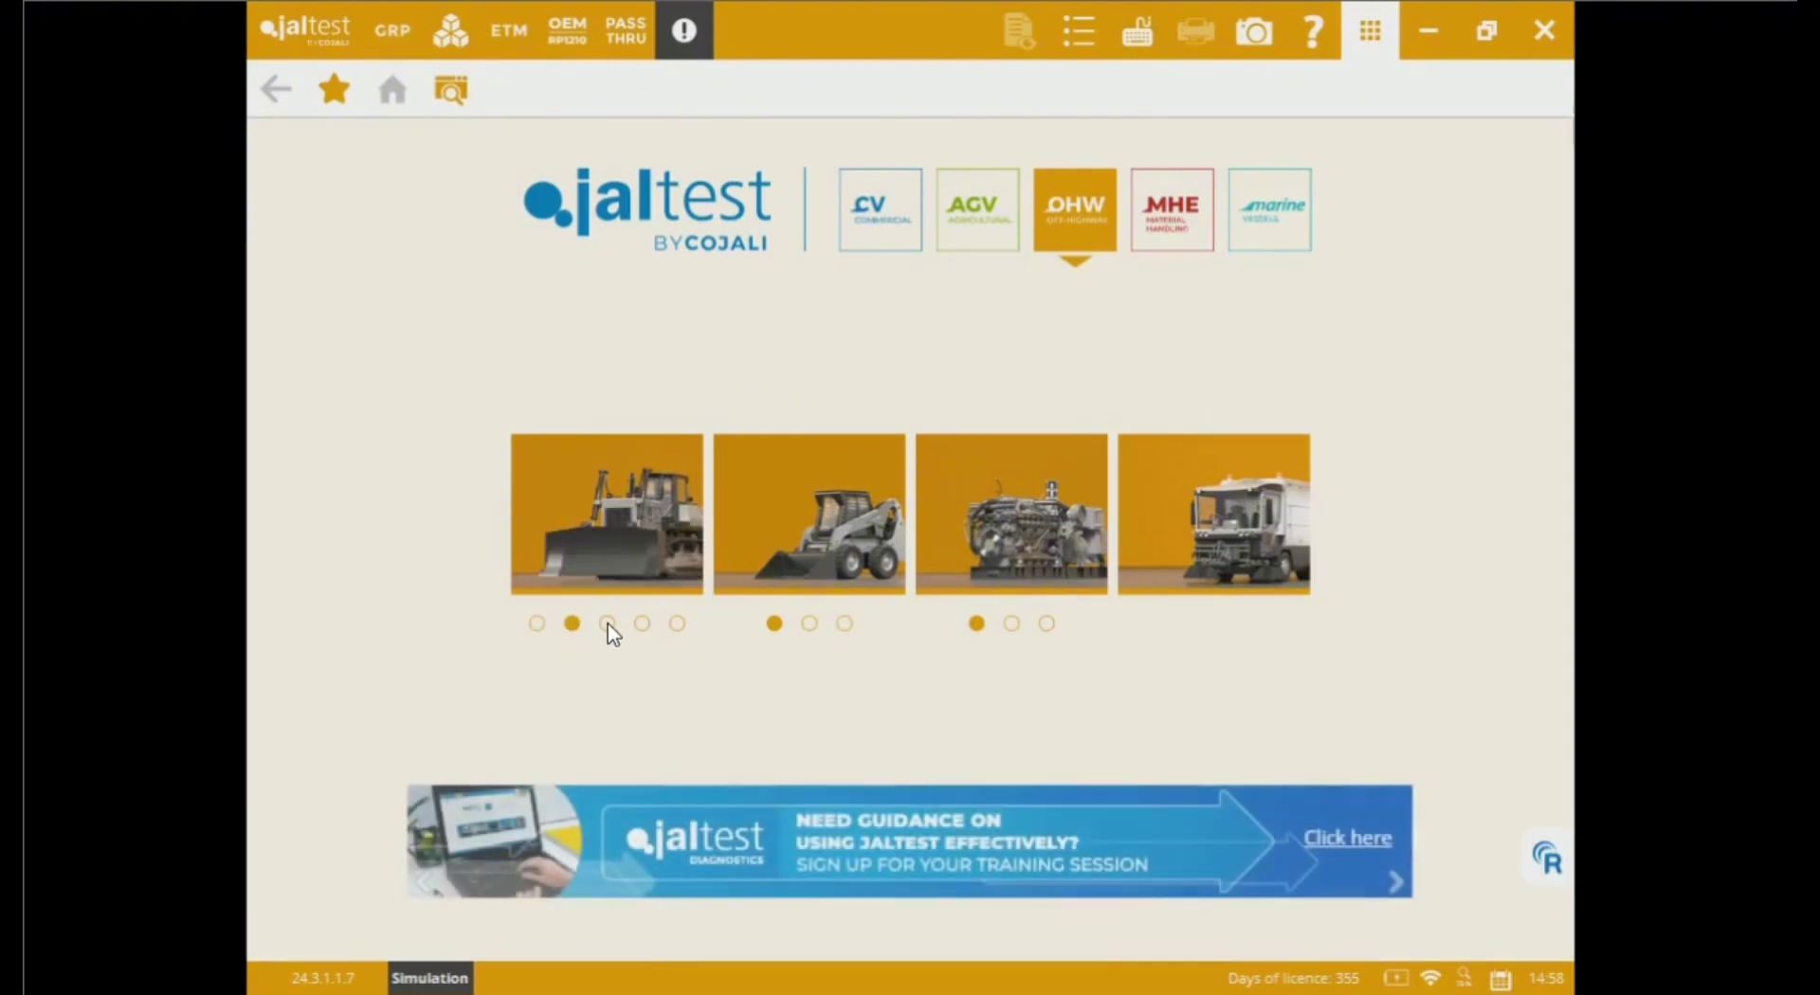
{"action": "left_click", "coordinate": [606, 623]}
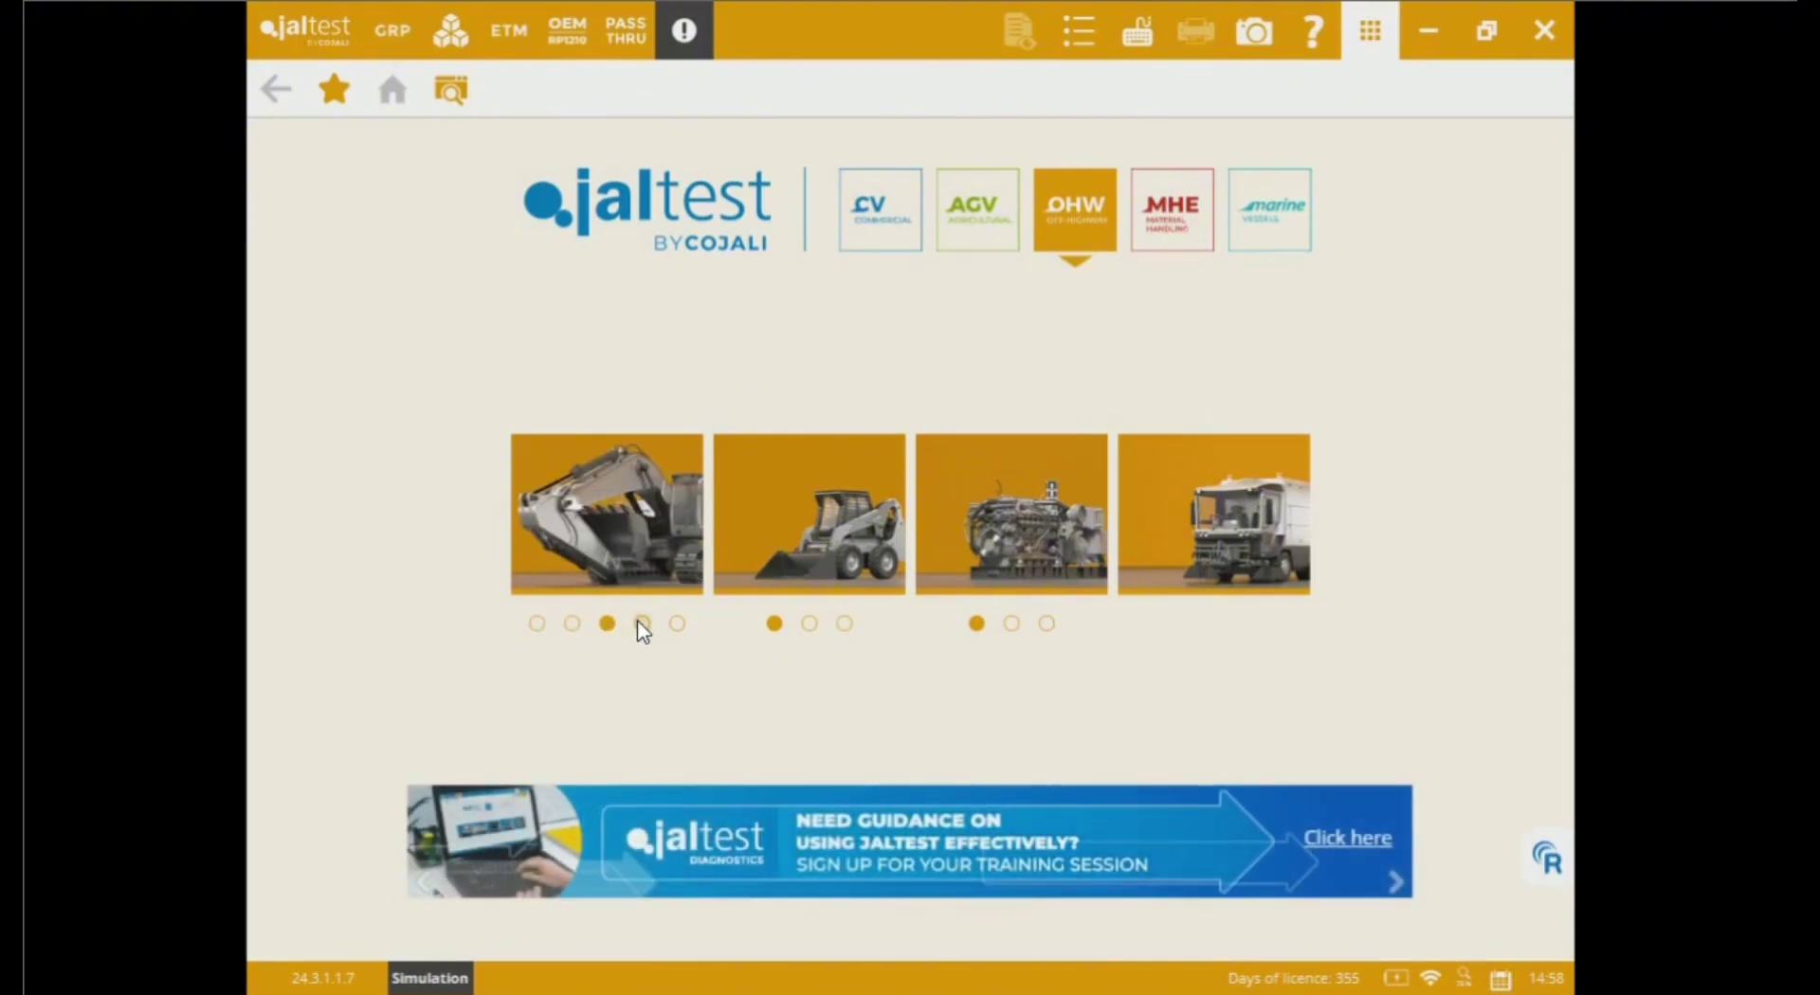
{"action": "left_click", "coordinate": [642, 624]}
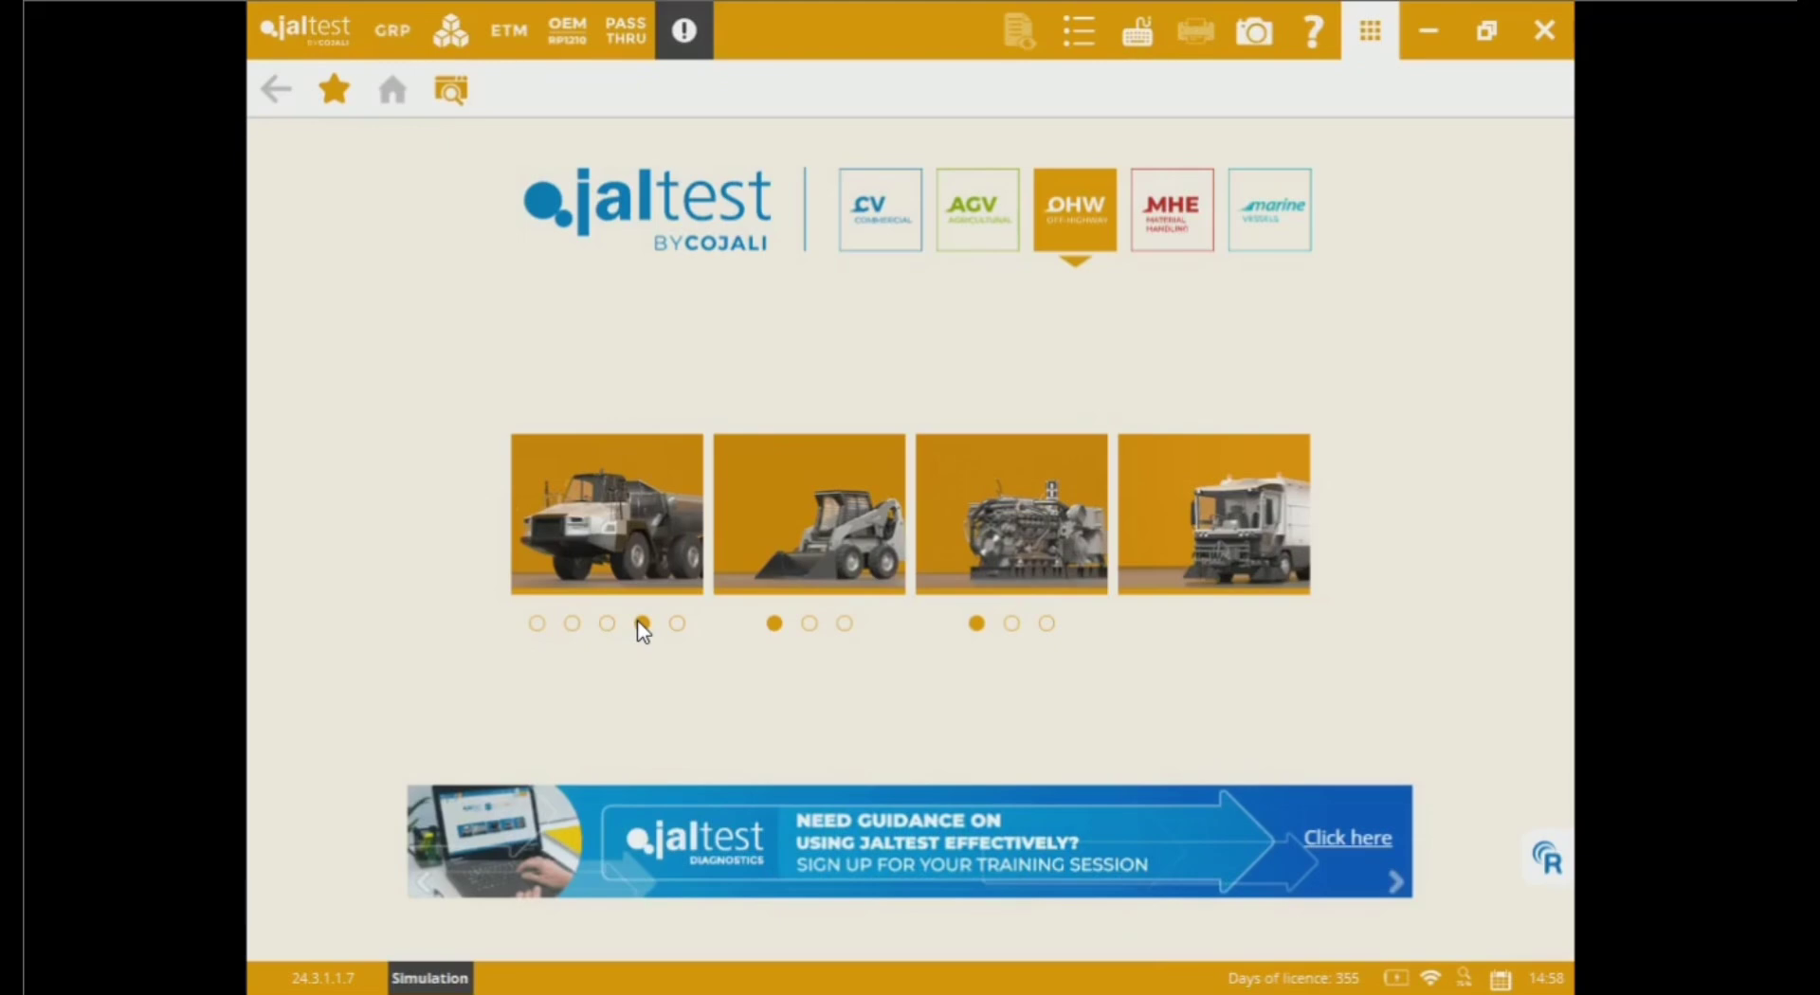
{"action": "left_click", "coordinate": [677, 624]}
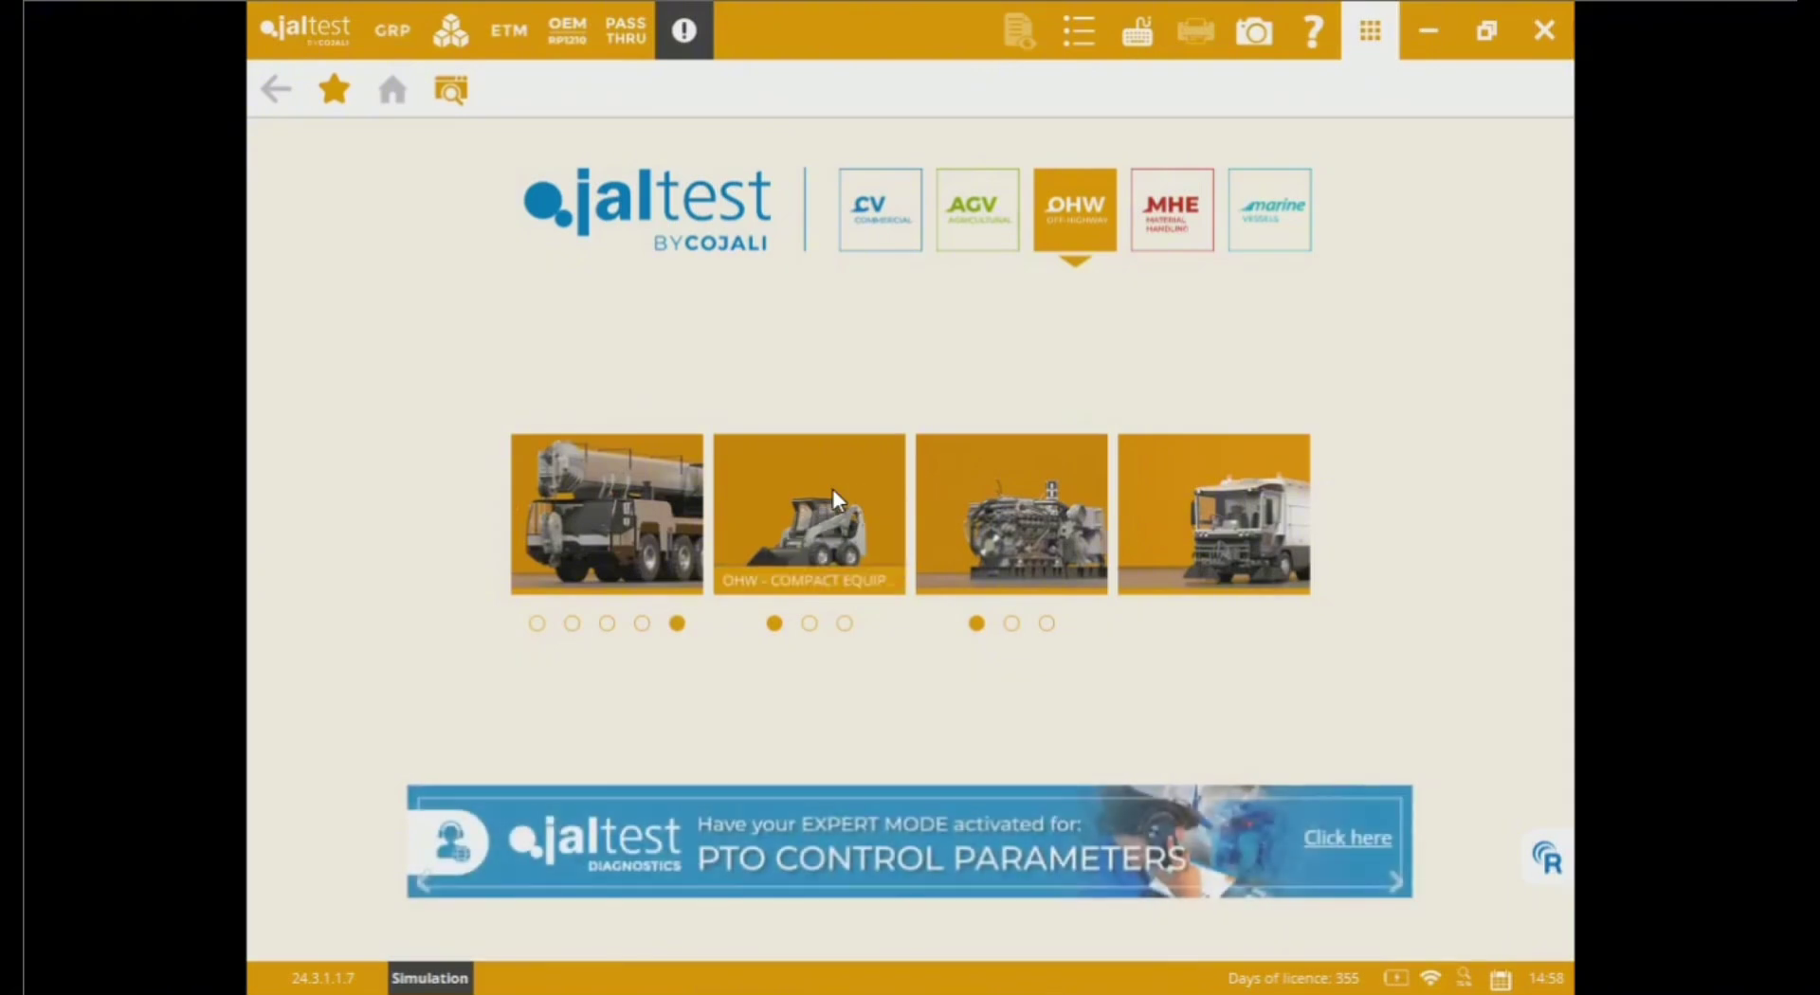
{"action": "left_click", "coordinate": [809, 625]}
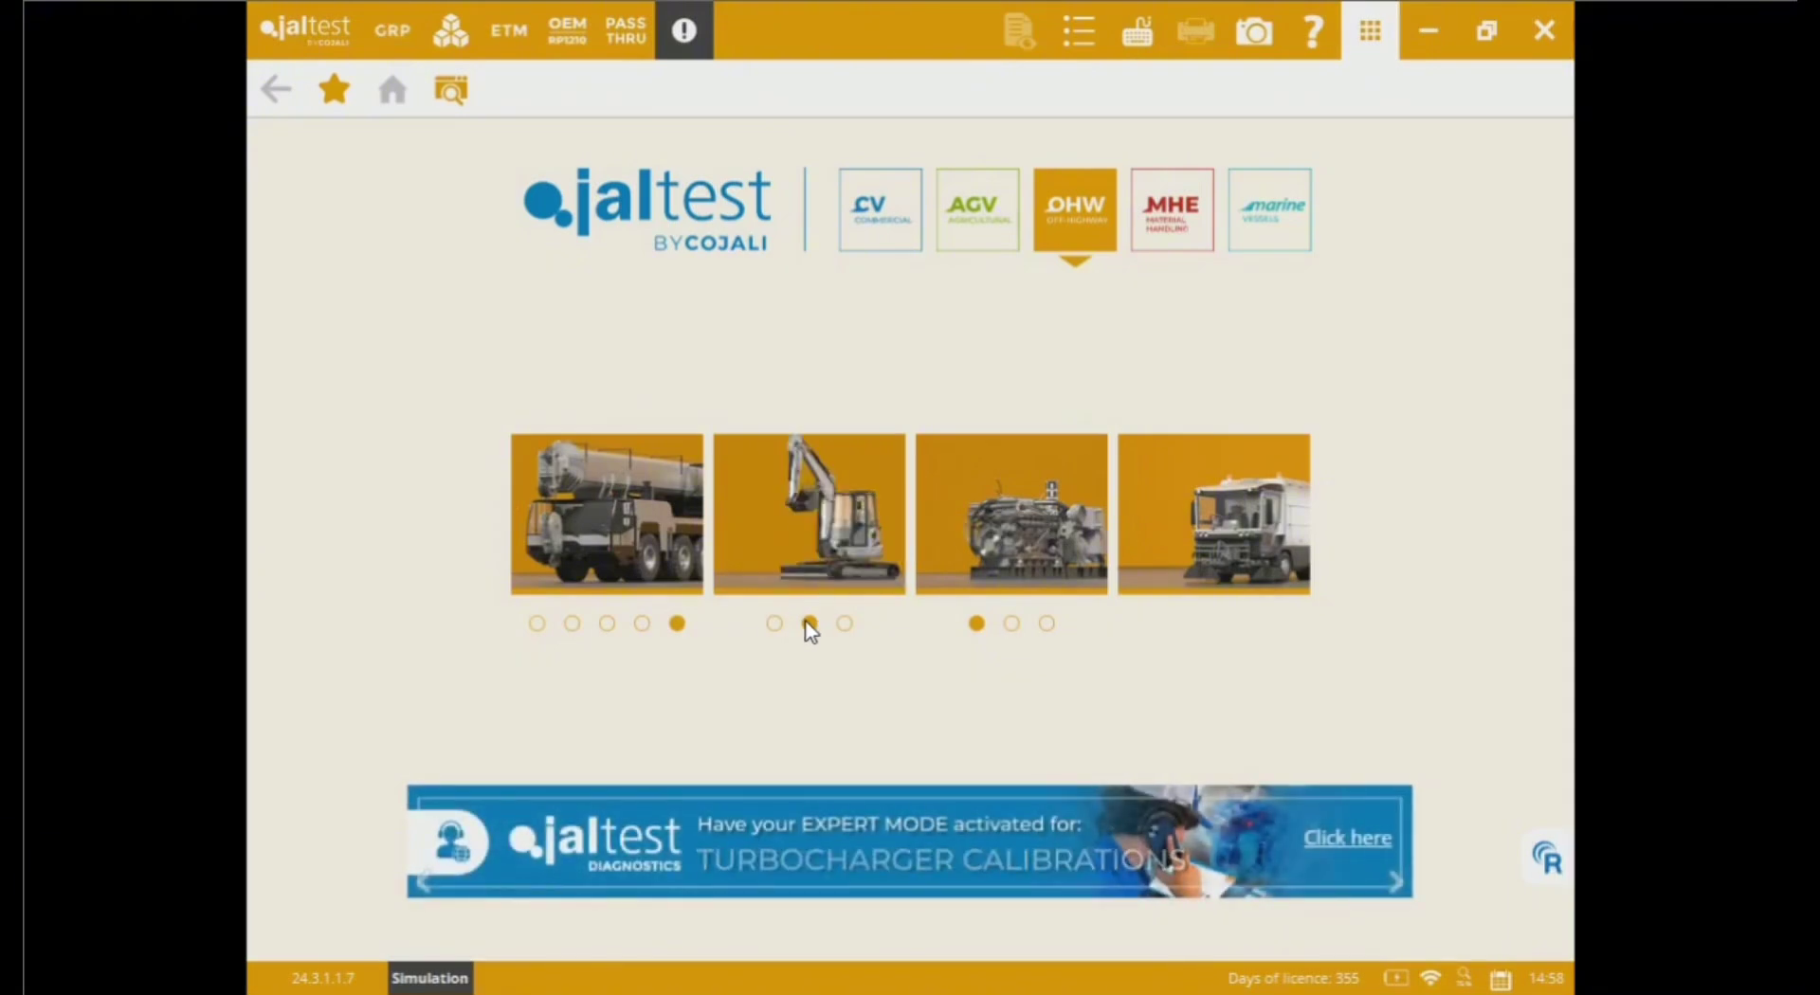
{"action": "left_click", "coordinate": [844, 623]}
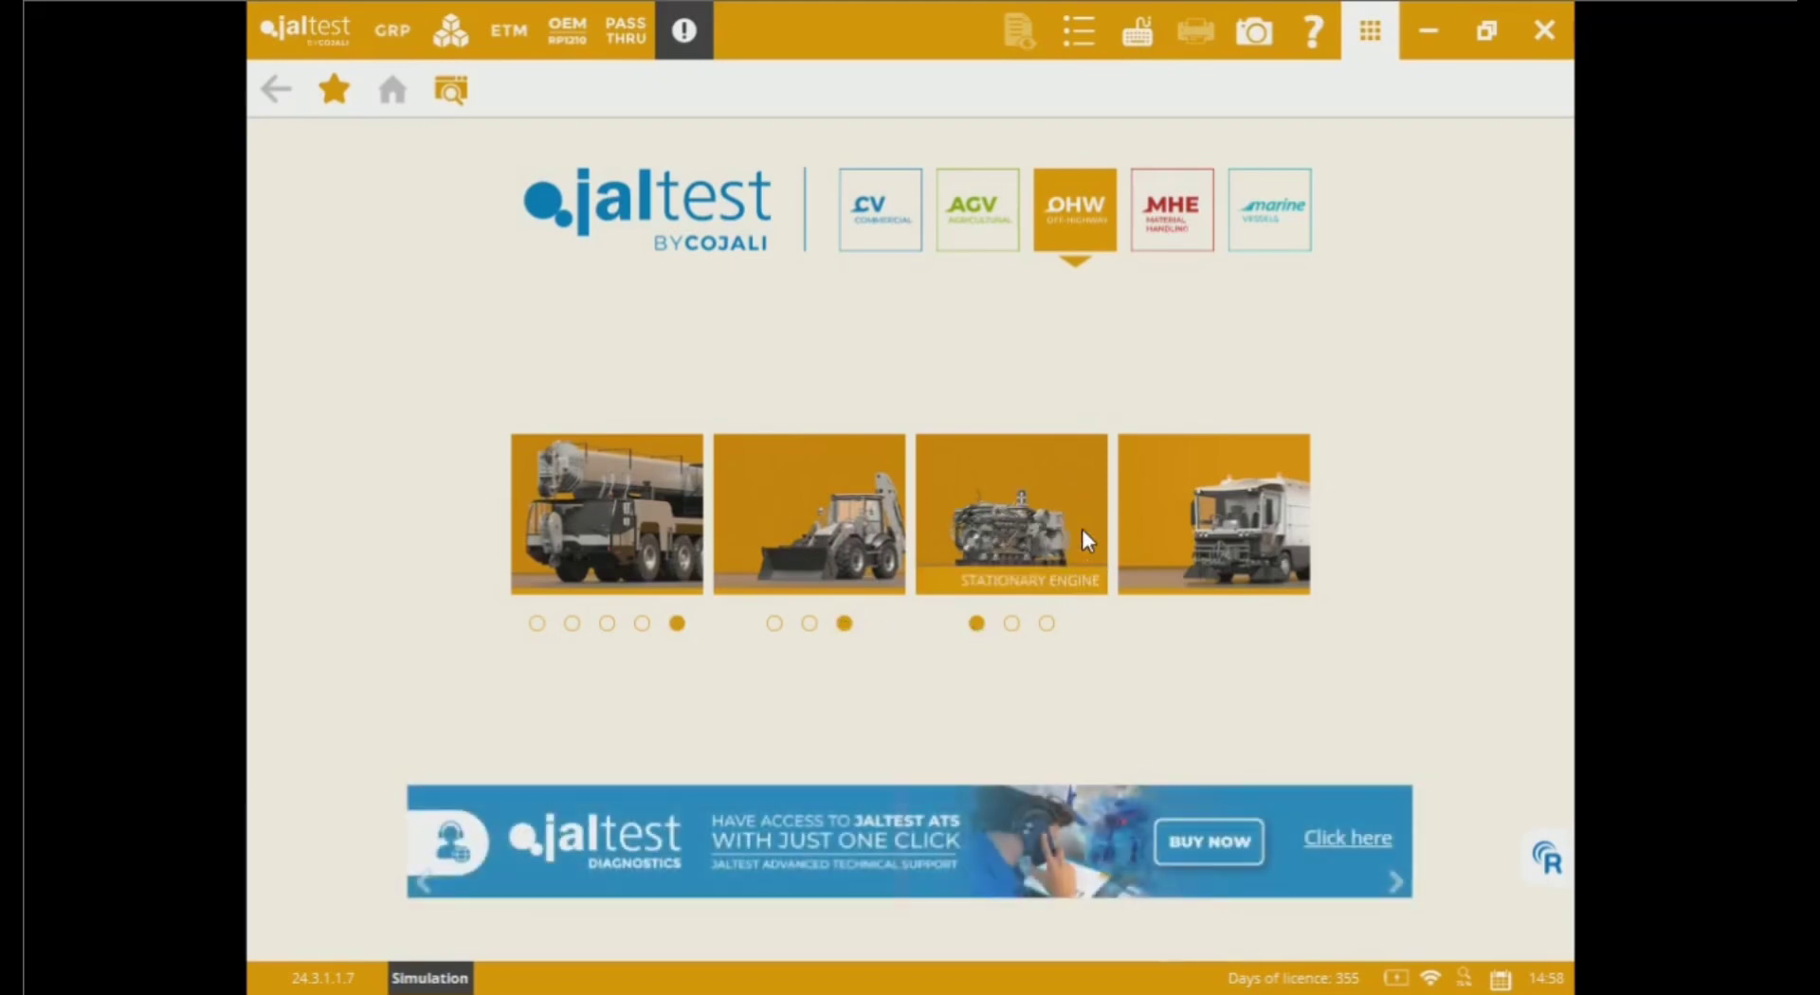
{"action": "left_click", "coordinate": [1013, 625]}
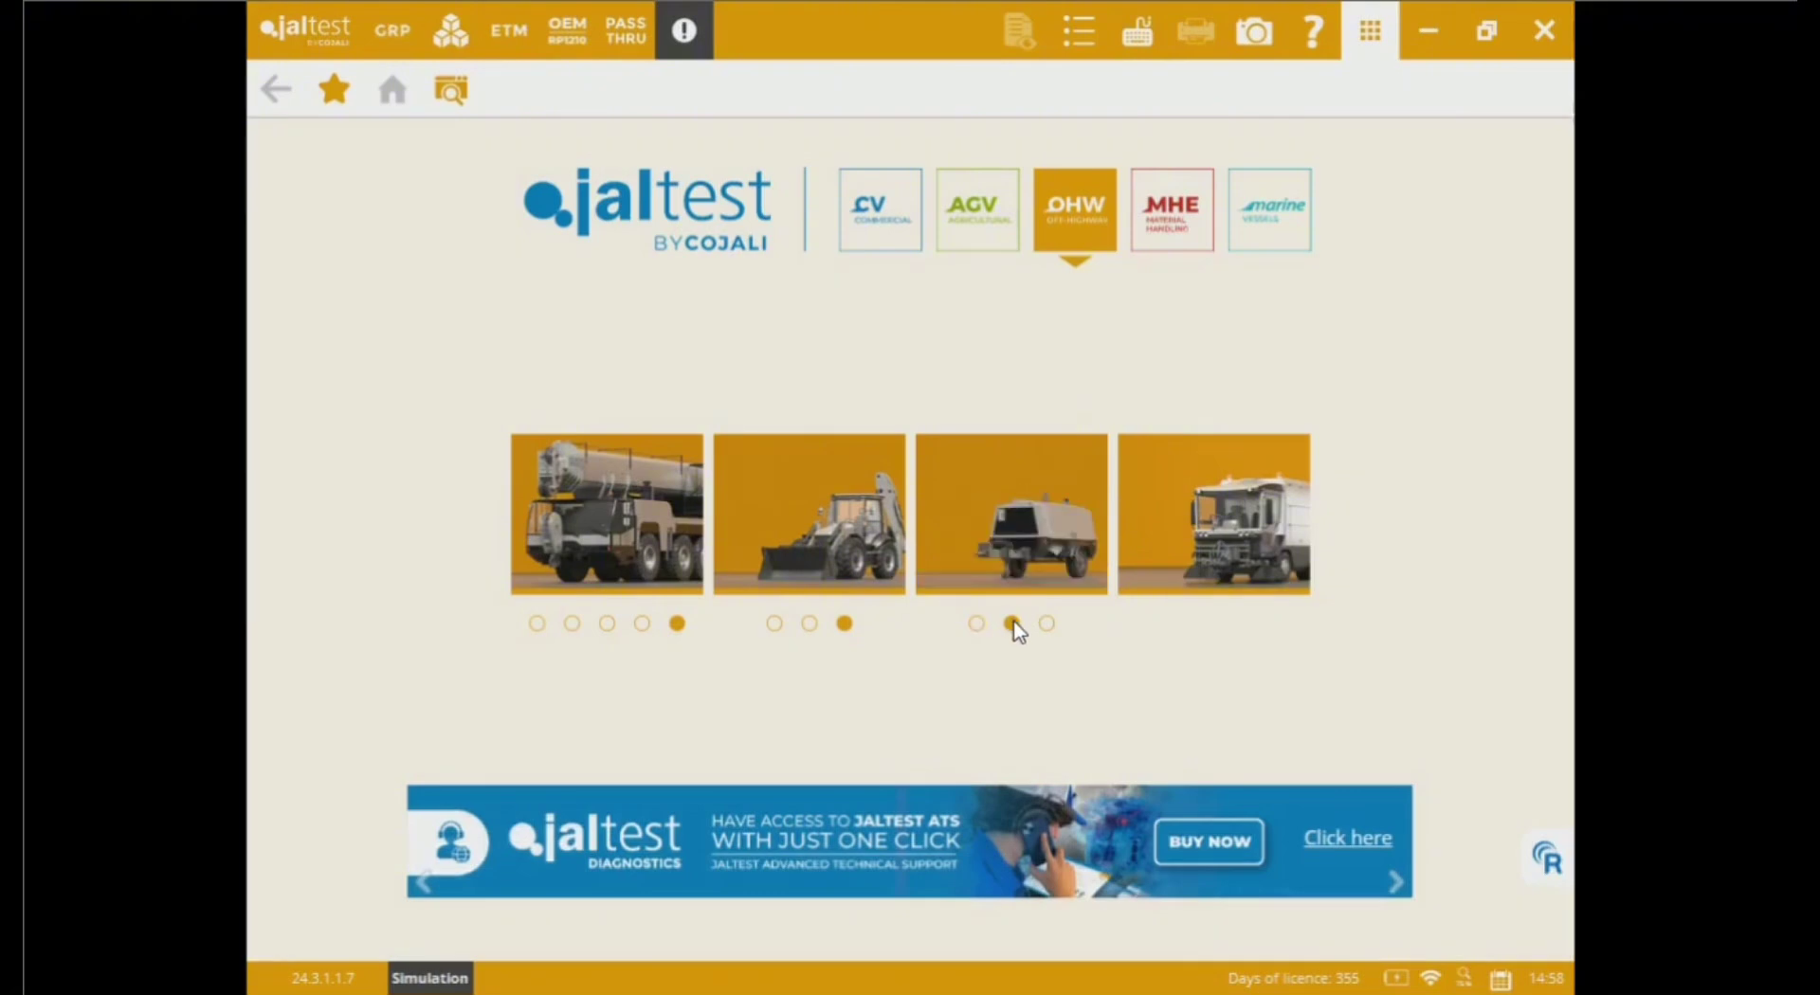
{"action": "left_click", "coordinate": [1047, 626]}
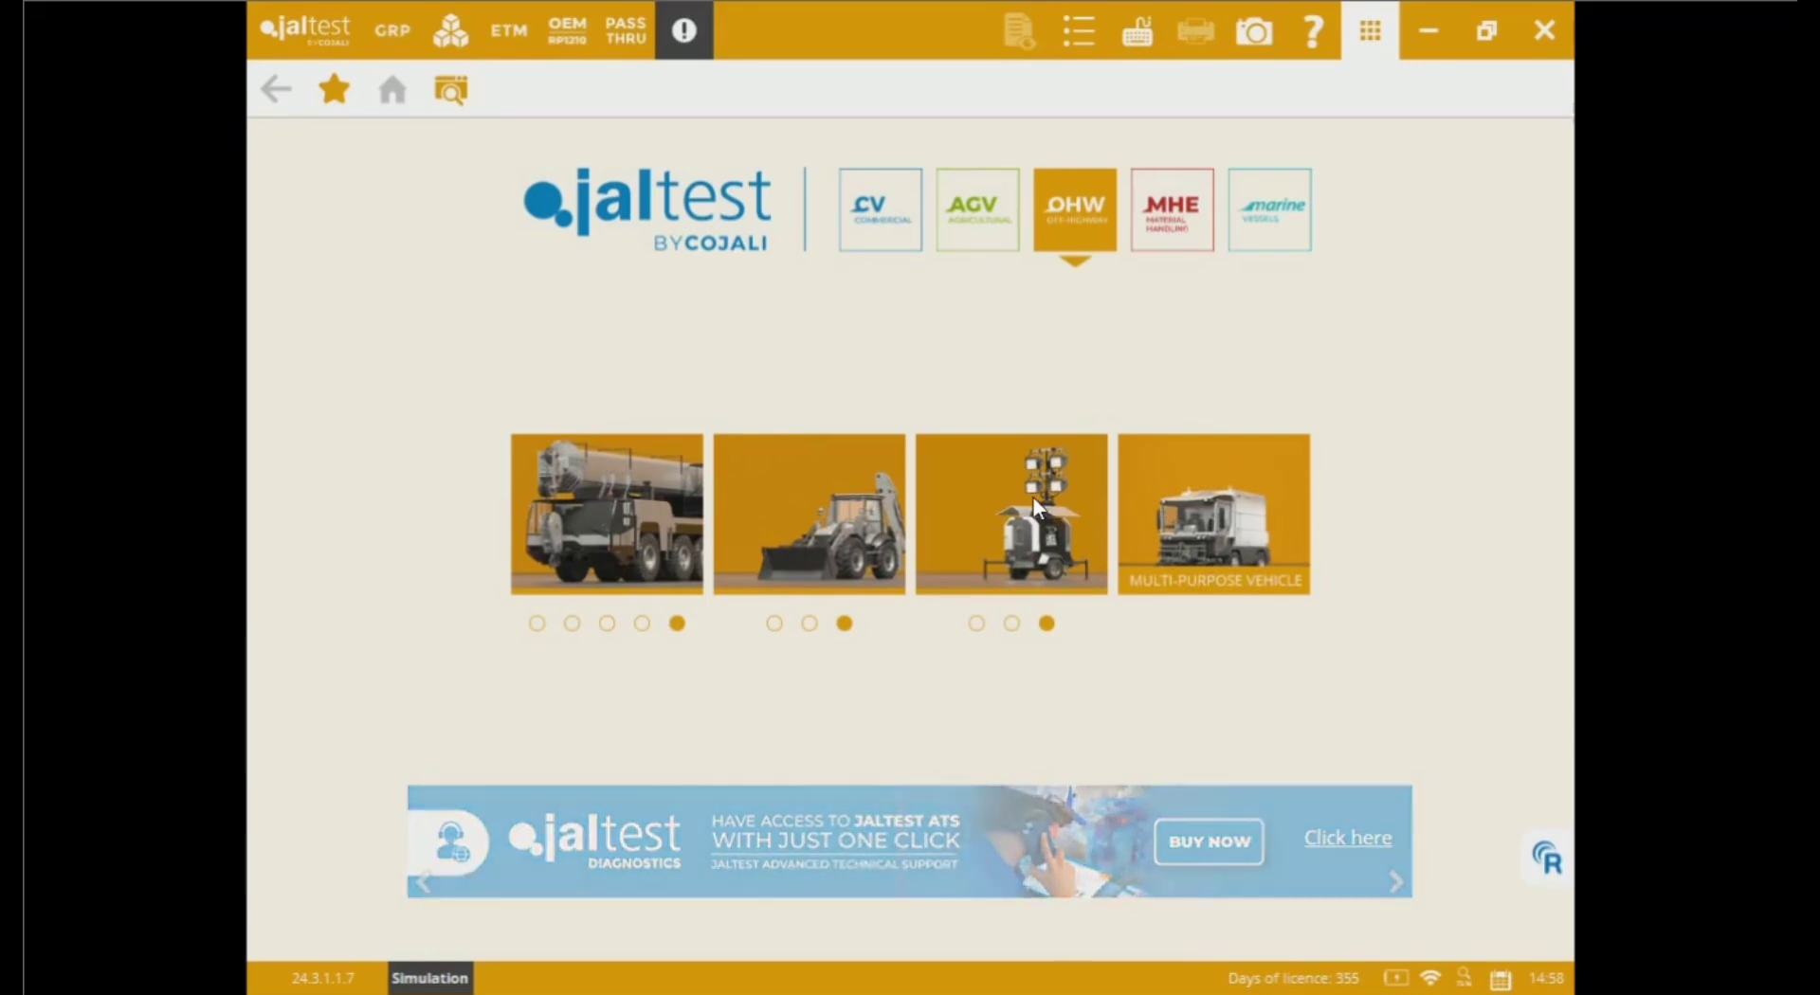
Step: Open the OHW compact equipment category and choose KOMATSU from the favourite brands
{"action": "left_click", "coordinate": [802, 522]}
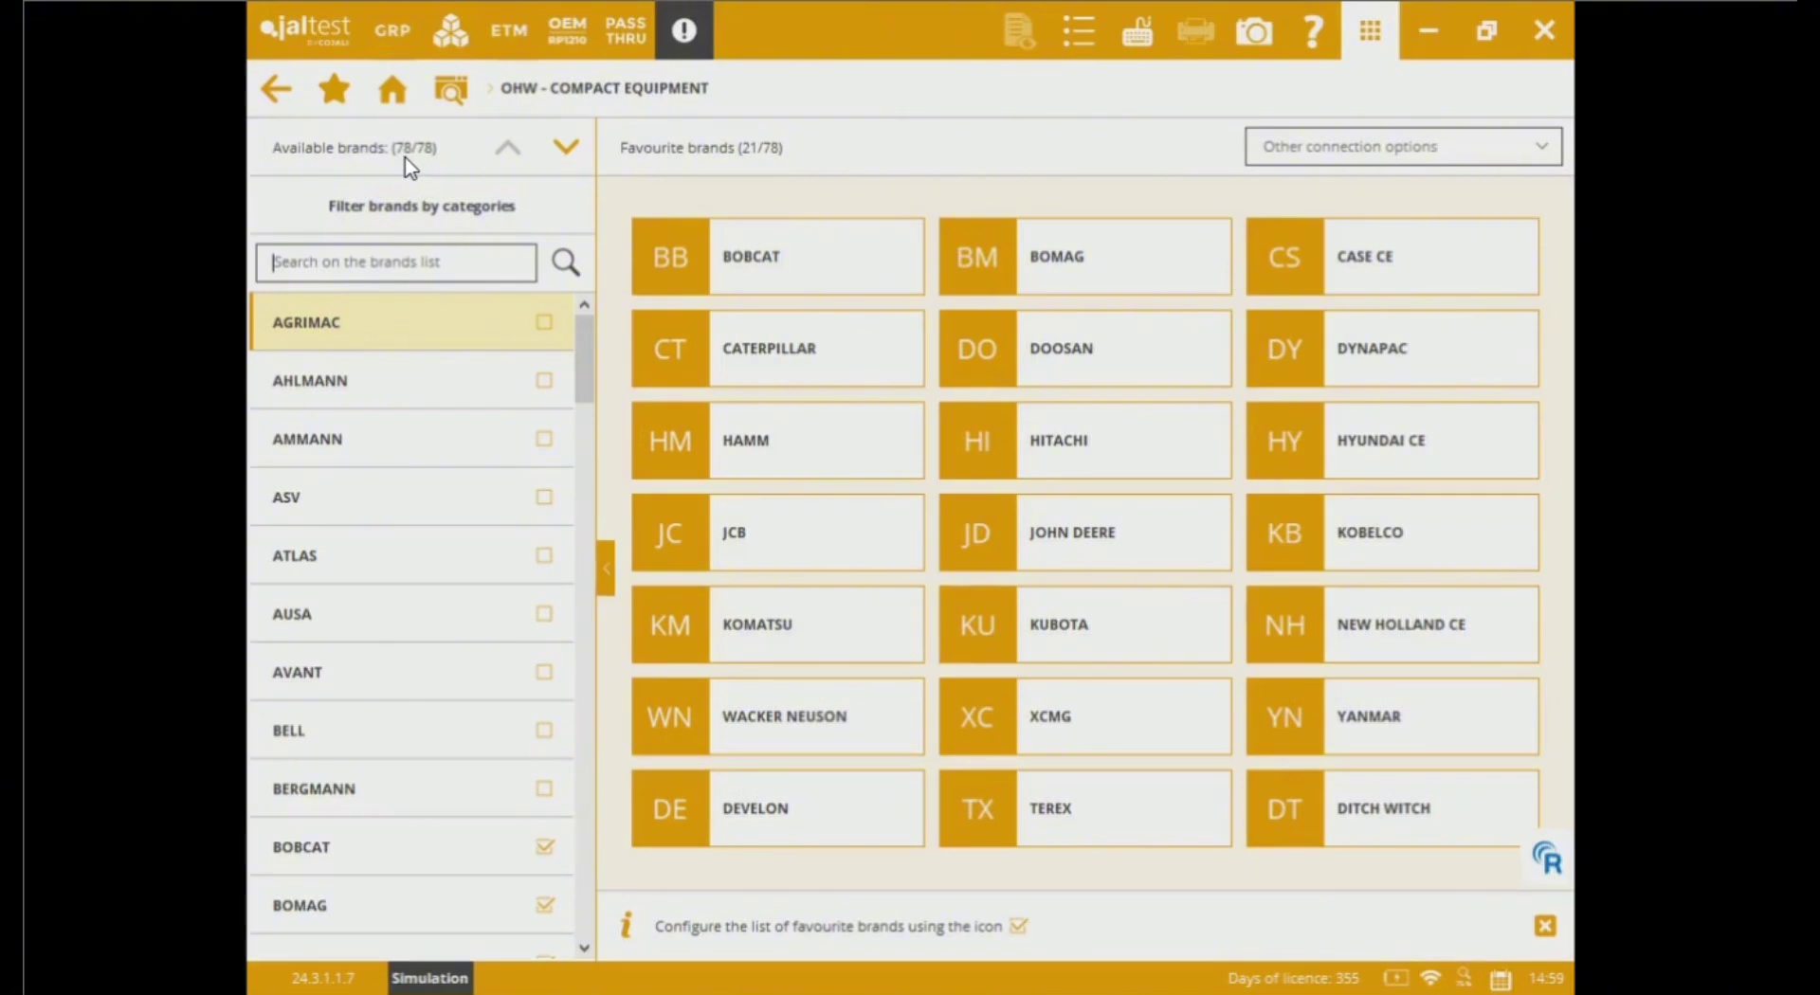
{"action": "left_click_drag", "start_coordinate": [584, 371], "coordinate": [588, 304]}
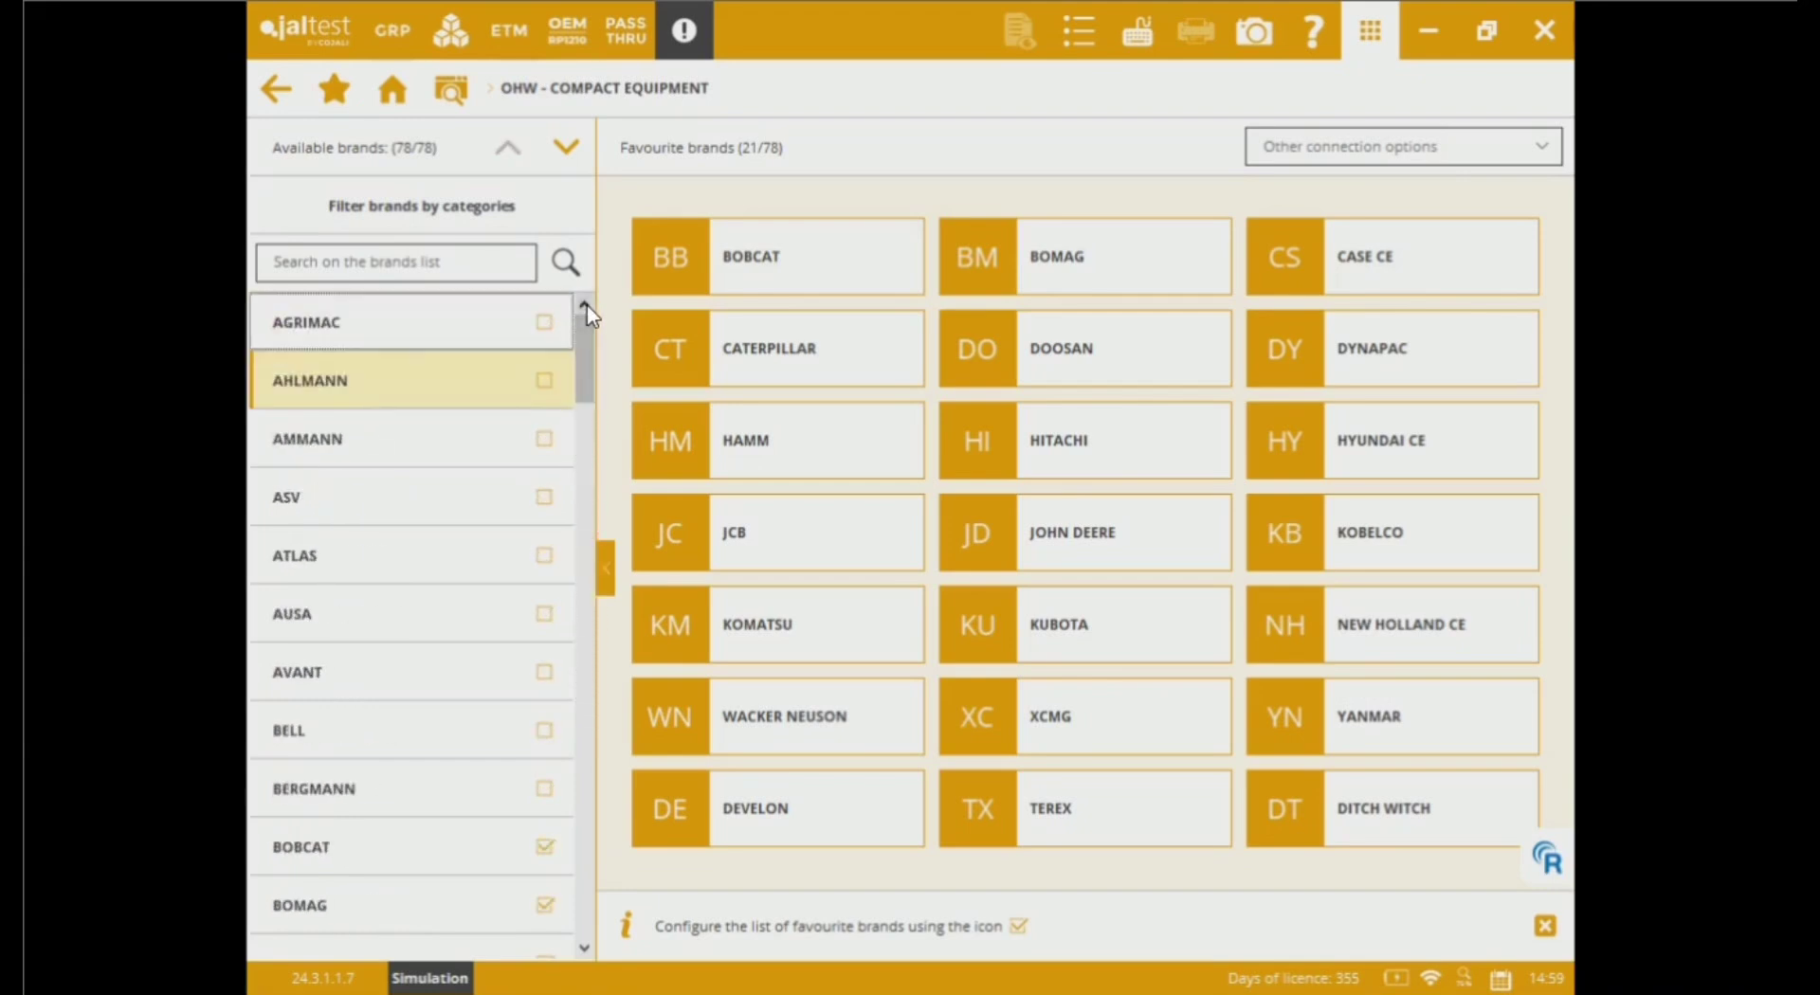
{"action": "left_click", "coordinate": [843, 650]}
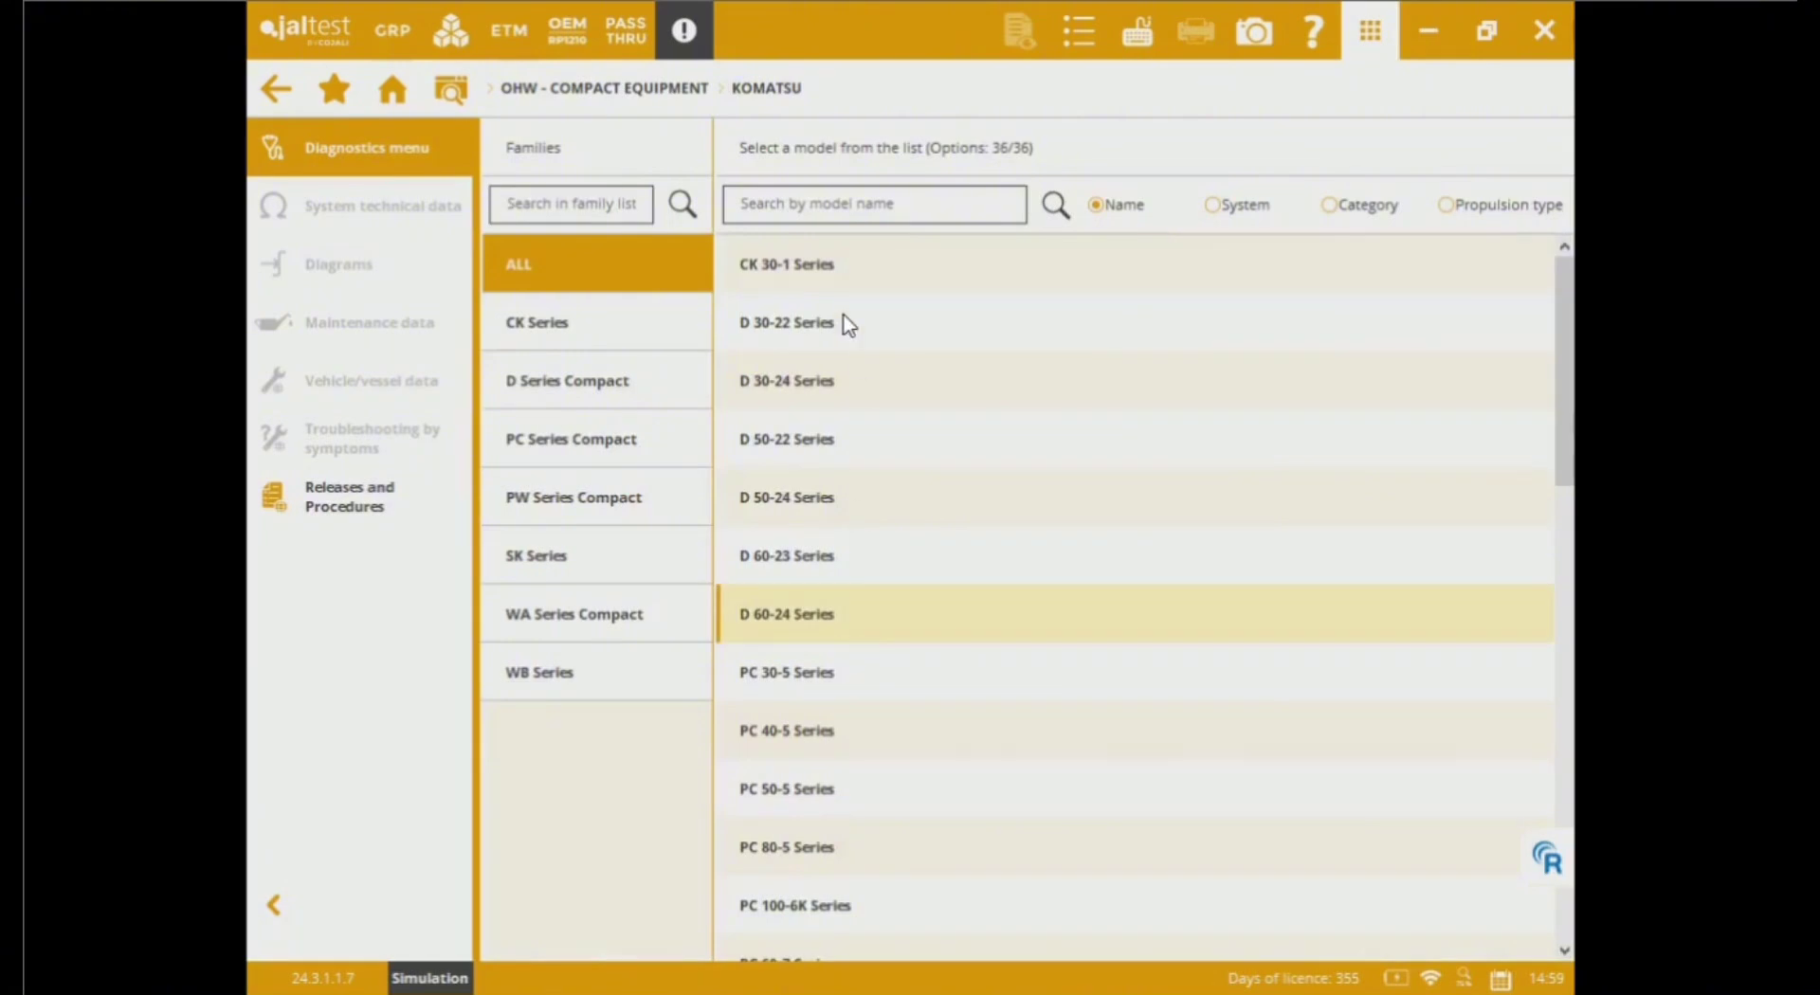
Step: Look through the models of the Komatsu families from CK Series to WB Series, and return to the ALL family
{"action": "left_click", "coordinate": [654, 339]}
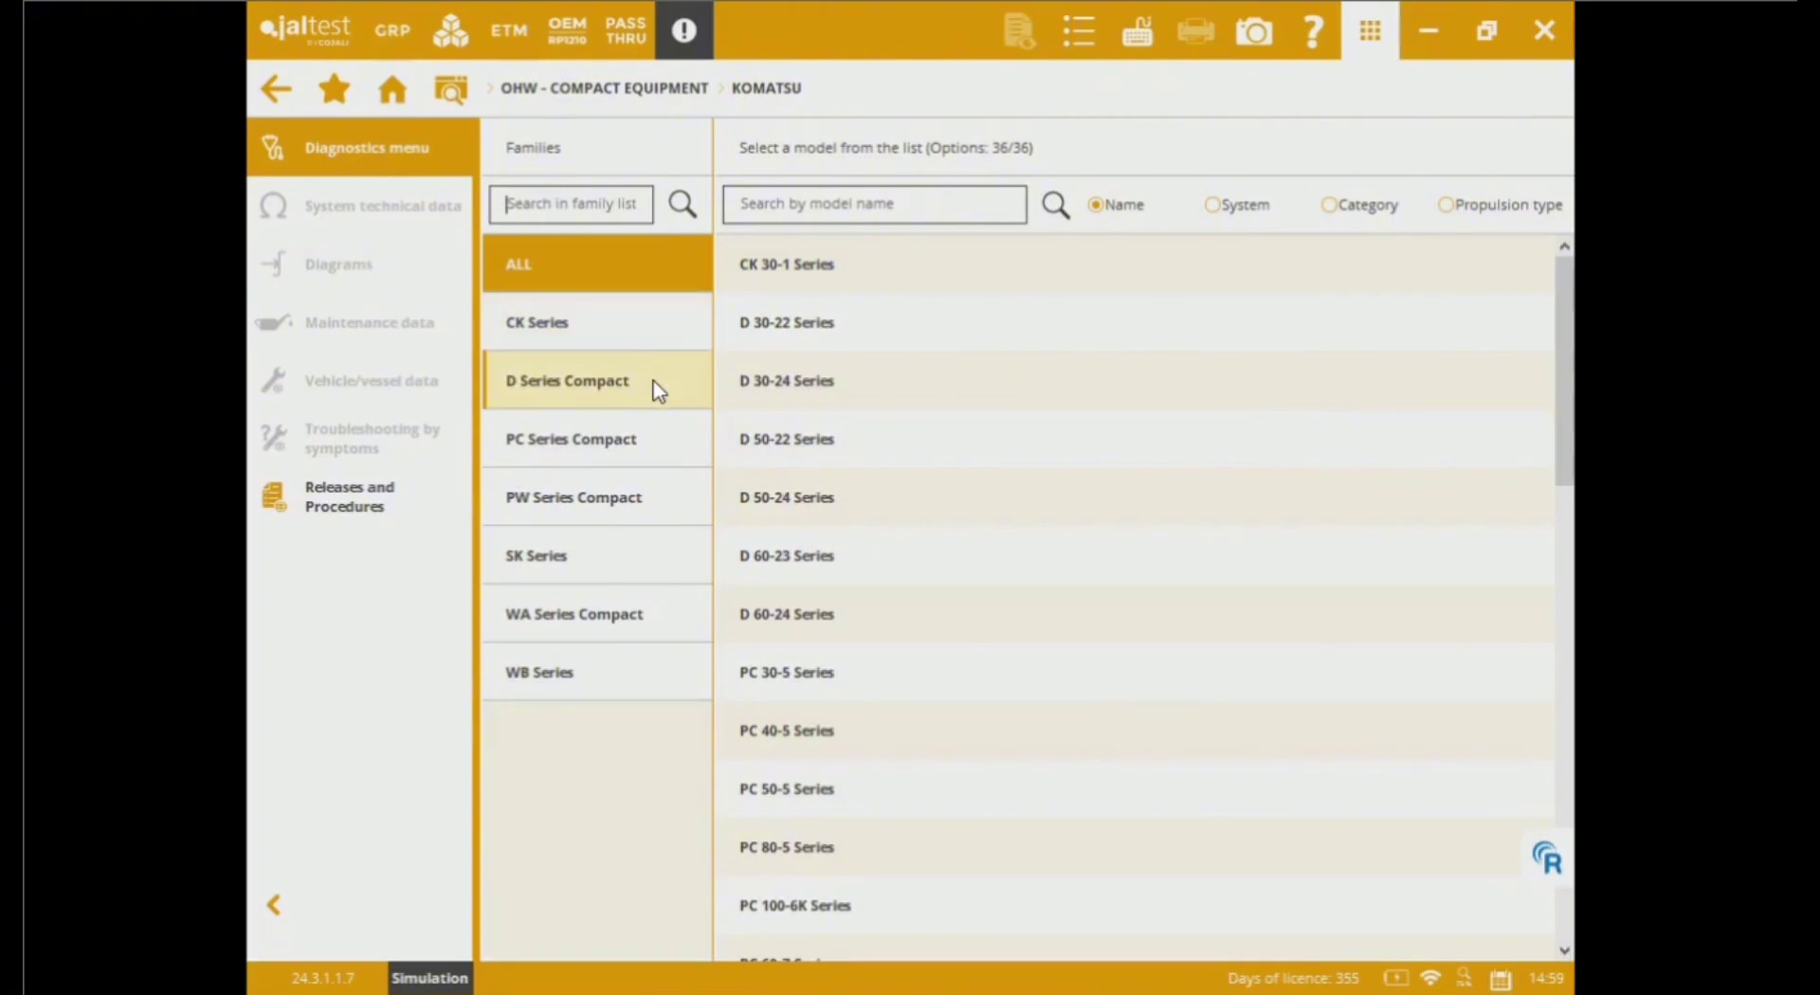
{"action": "left_click", "coordinate": [659, 389]}
{"action": "left_click", "coordinate": [659, 442]}
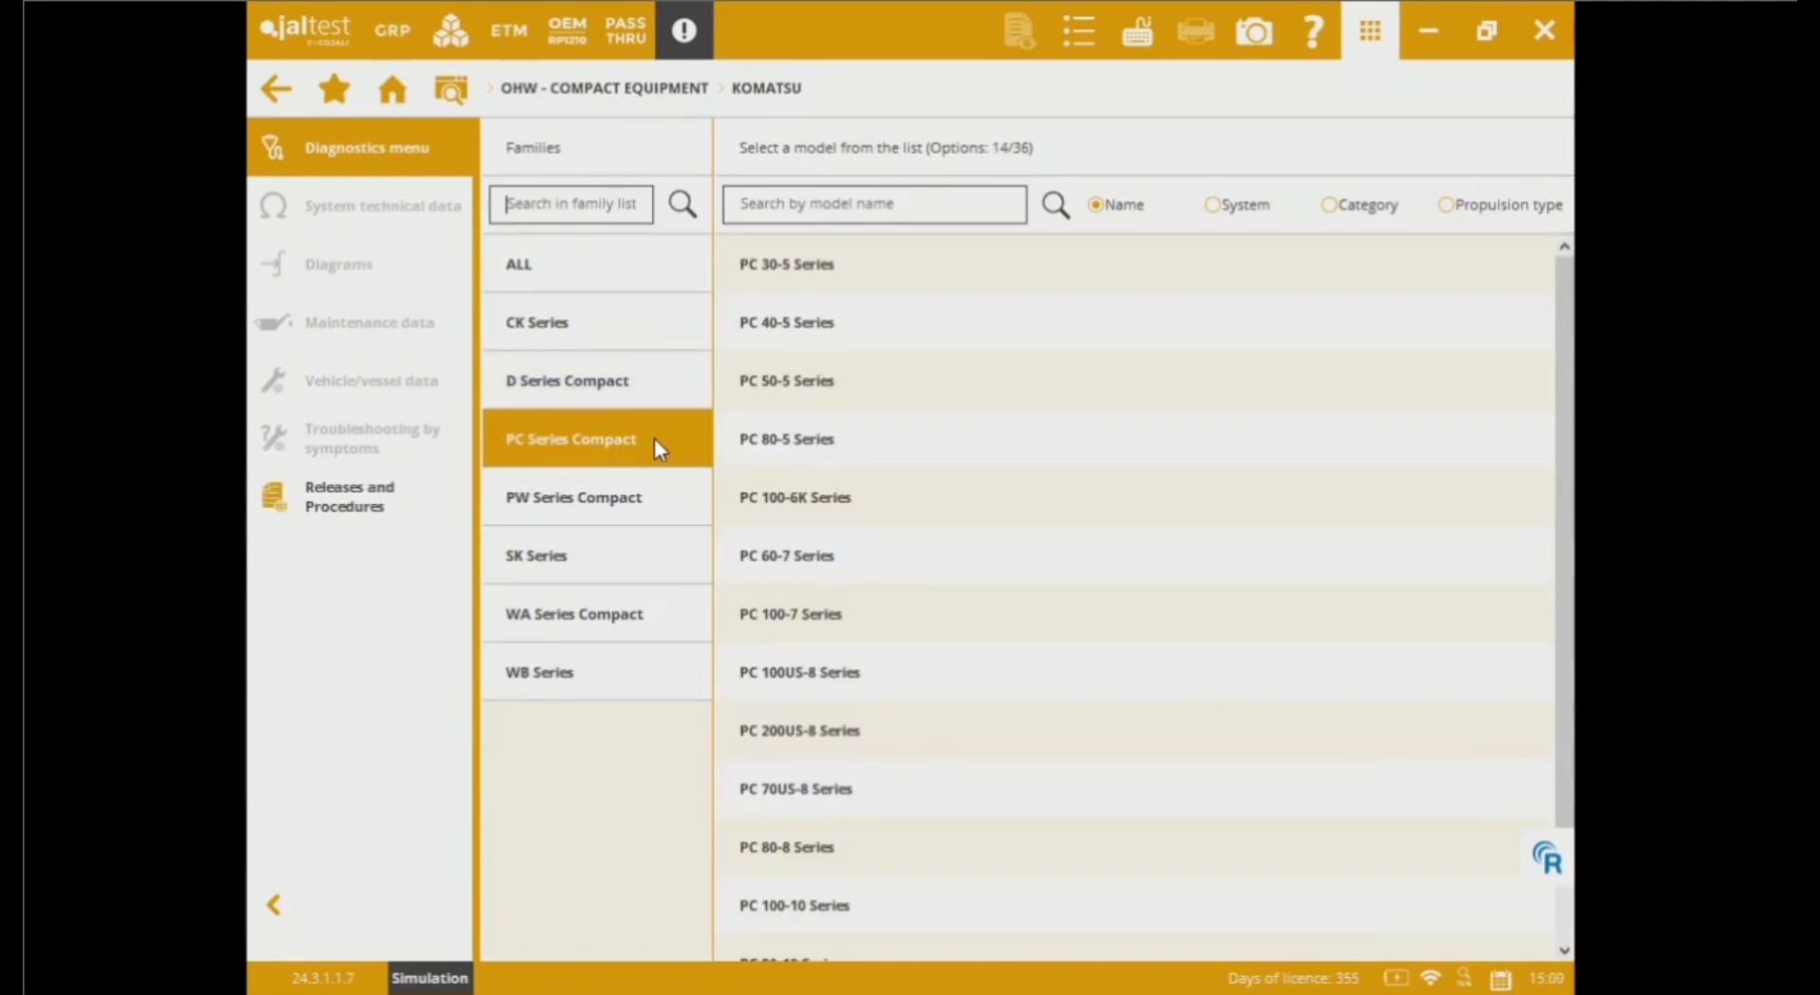
{"action": "left_click", "coordinate": [649, 478]}
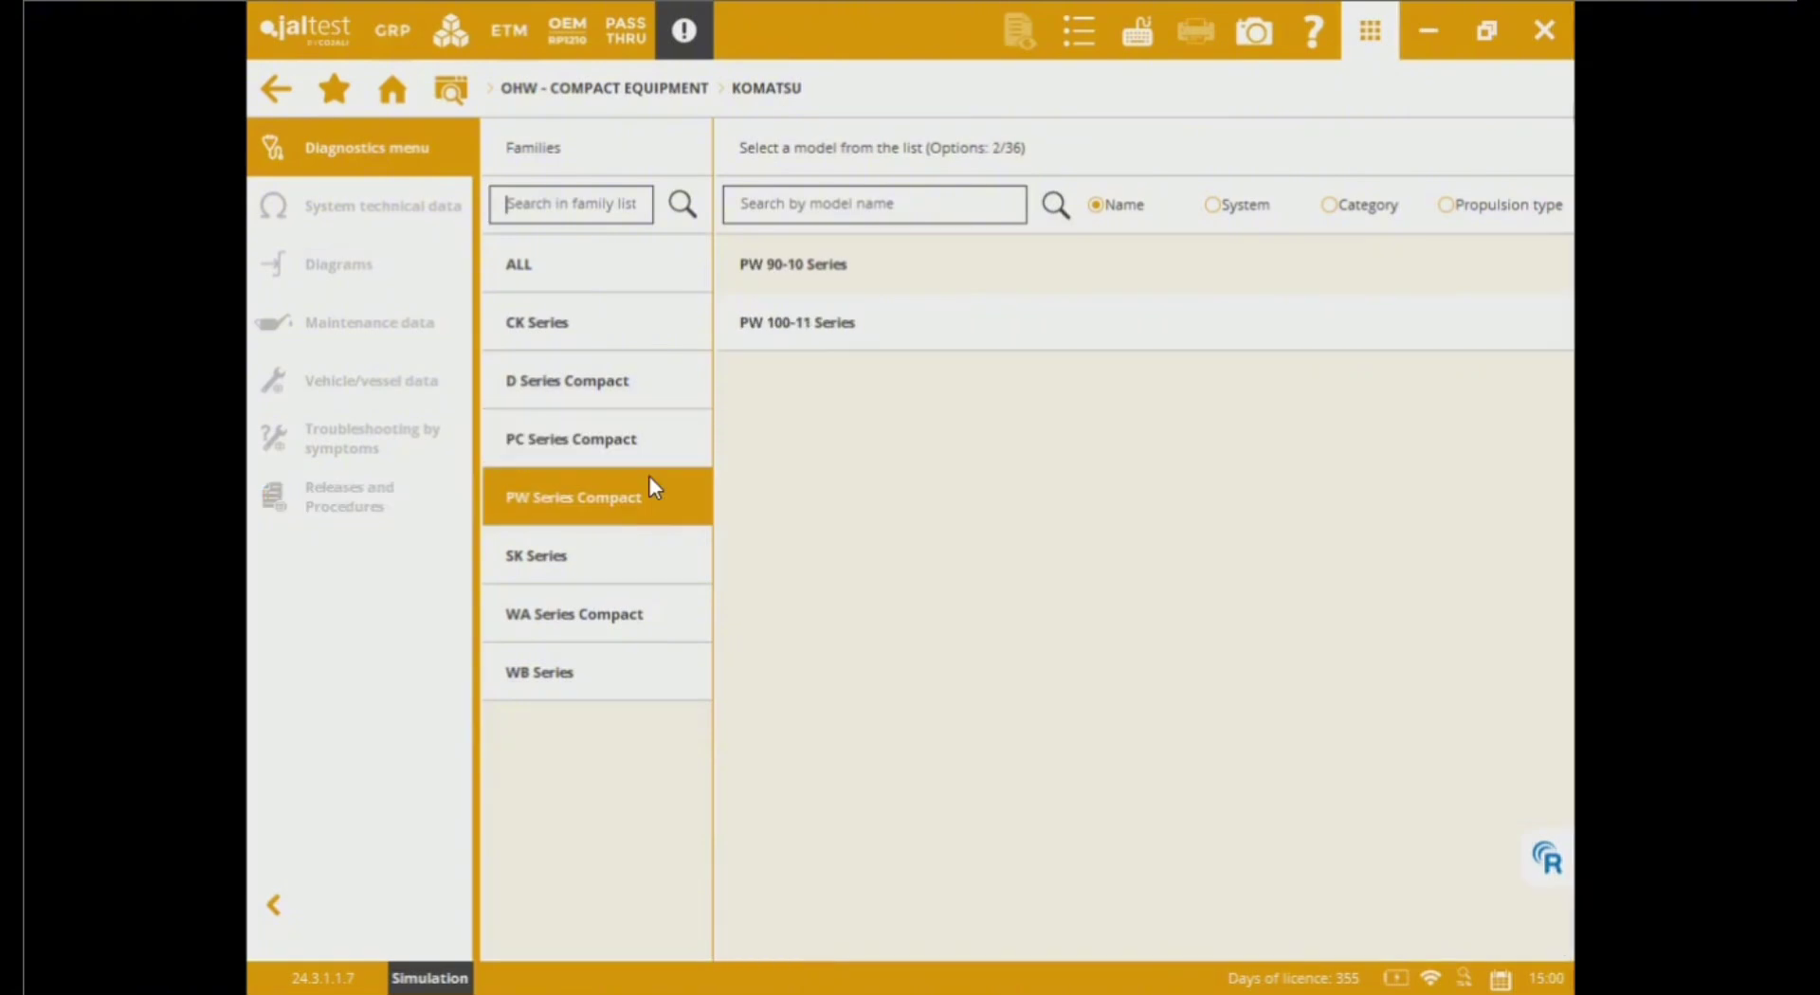
{"action": "left_click", "coordinate": [642, 536]}
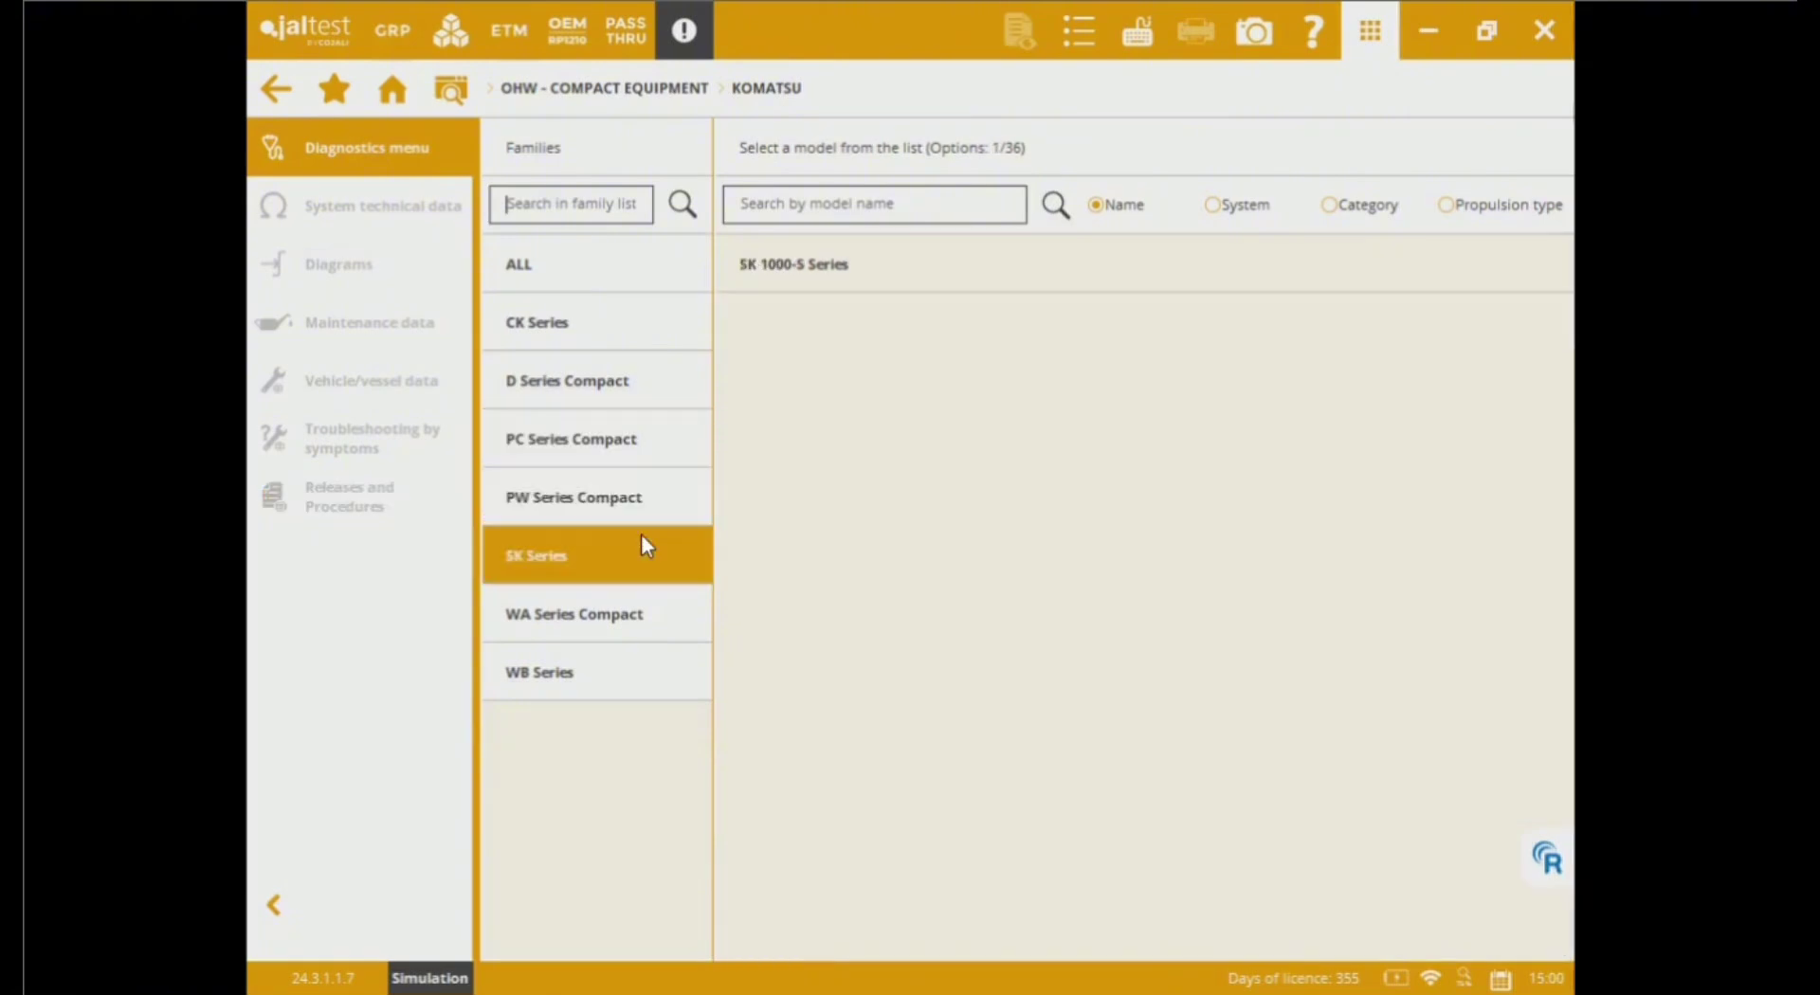
{"action": "left_click", "coordinate": [643, 613]}
{"action": "left_click", "coordinate": [633, 662]}
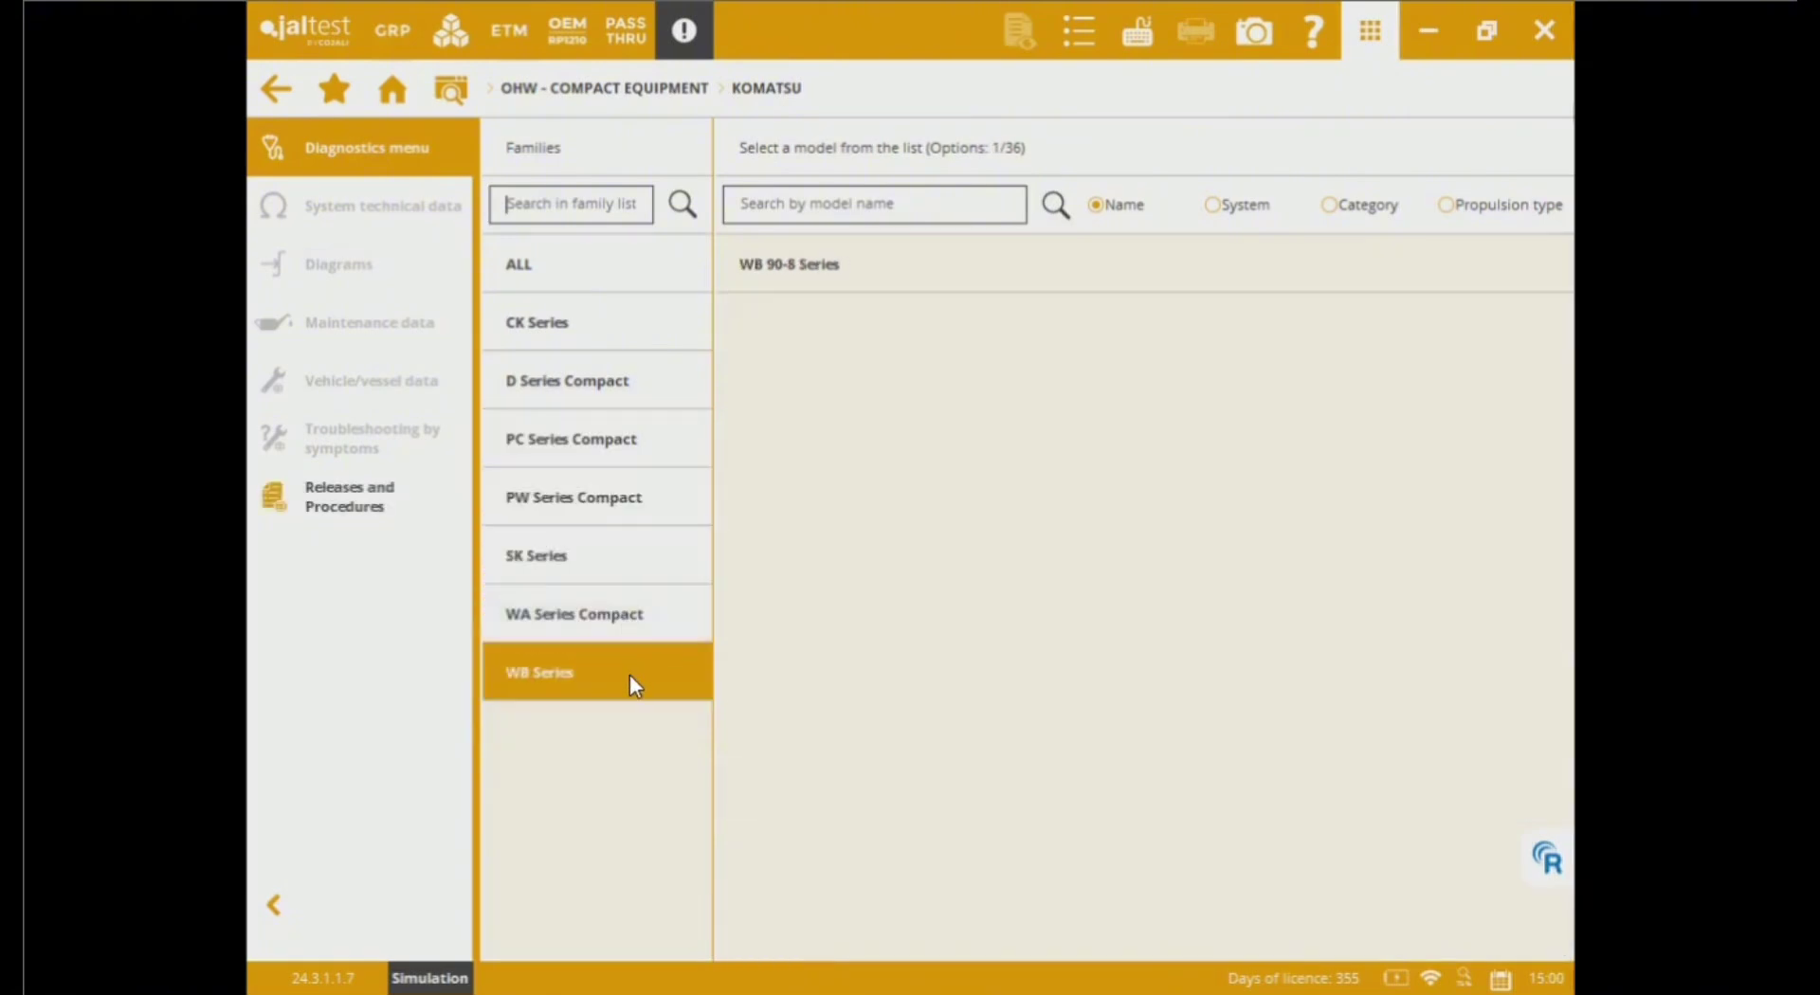
{"action": "key", "text": "Up"}
{"action": "key", "text": "Up"}
{"action": "key", "text": "Up"}
{"action": "key", "text": "Up"}
{"action": "key", "text": "Up"}
{"action": "key", "text": "Up"}
{"action": "key", "text": "Up"}
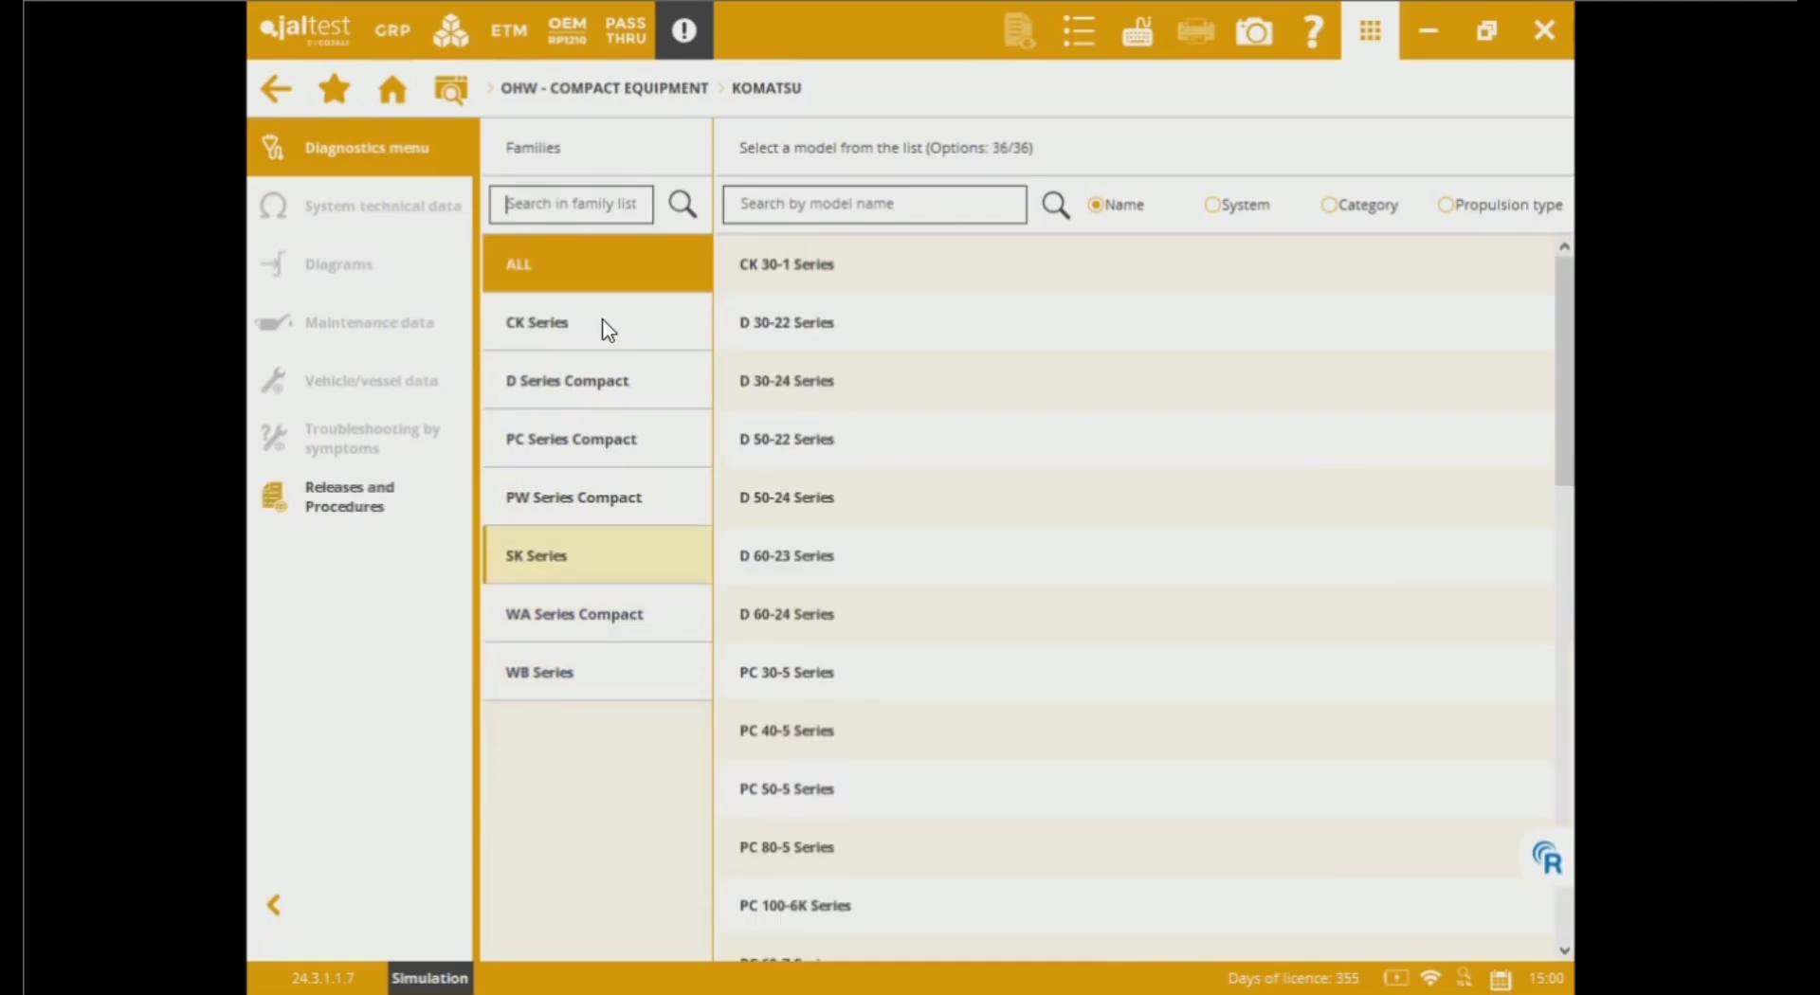
Step: Look at the System, Category and Propulsion type search modes, and filter the models by the category Compact wheel excavator
{"action": "left_click", "coordinate": [1212, 206]}
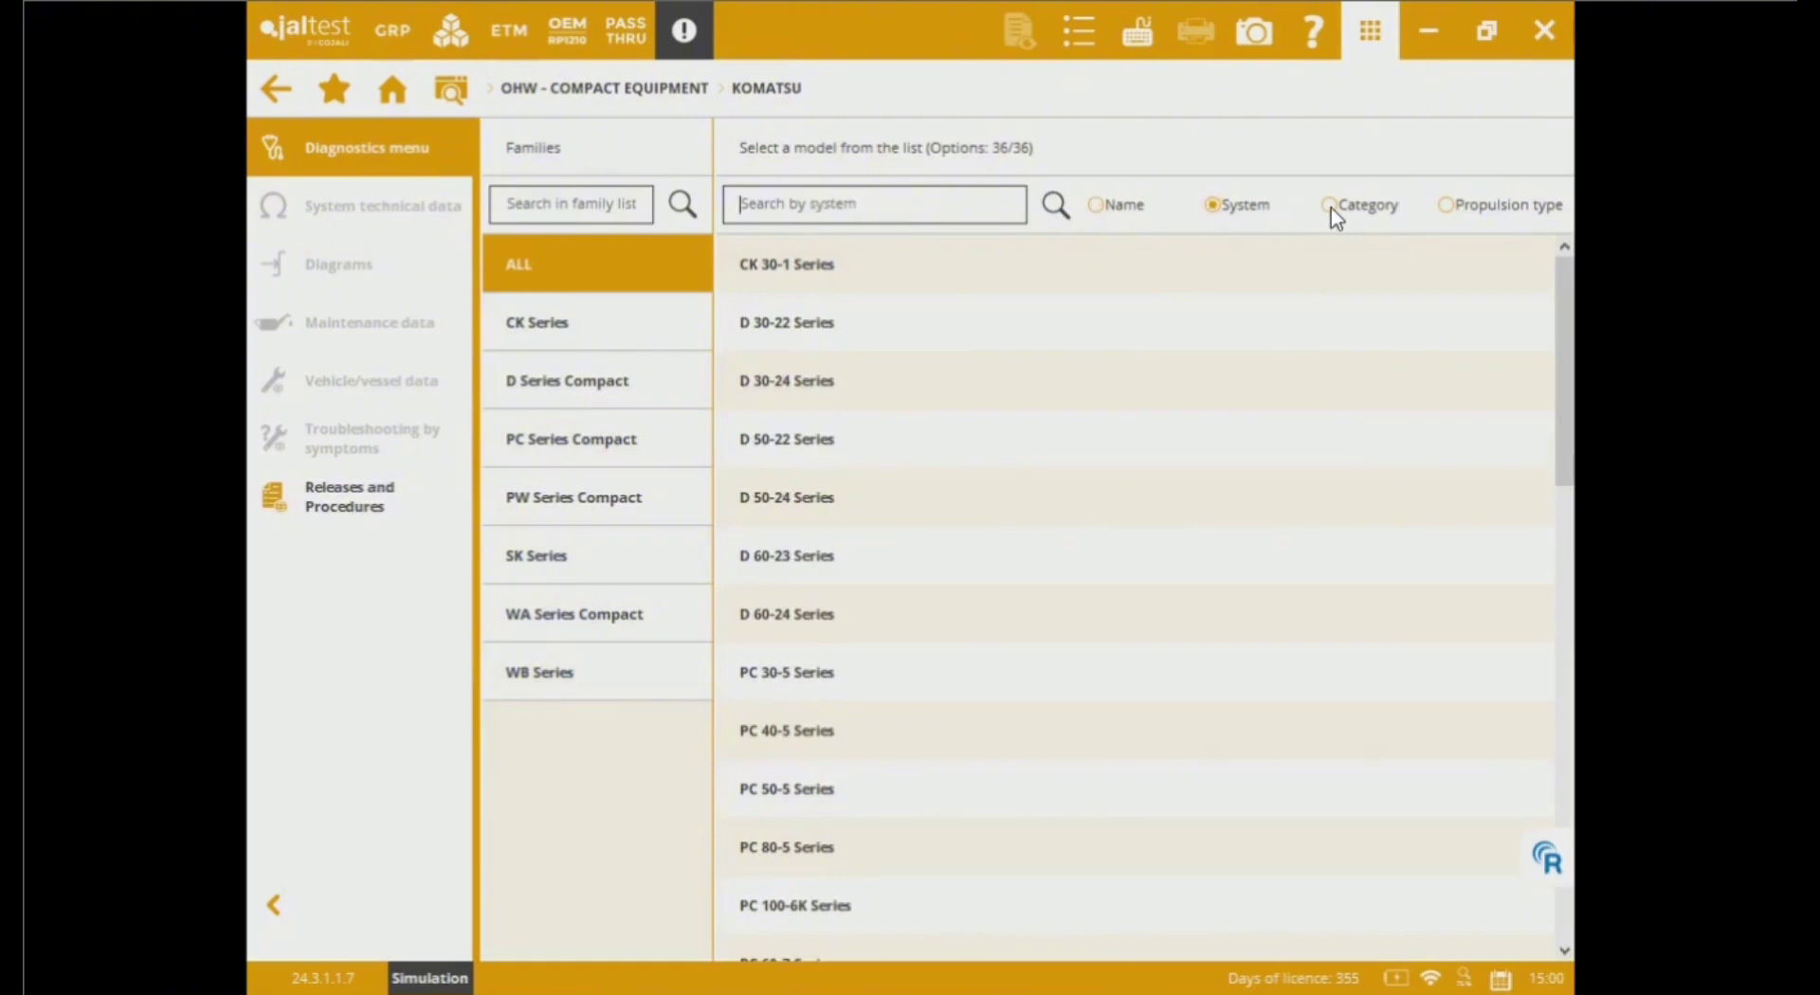
{"action": "left_click", "coordinate": [1331, 207]}
{"action": "left_click", "coordinate": [1446, 206]}
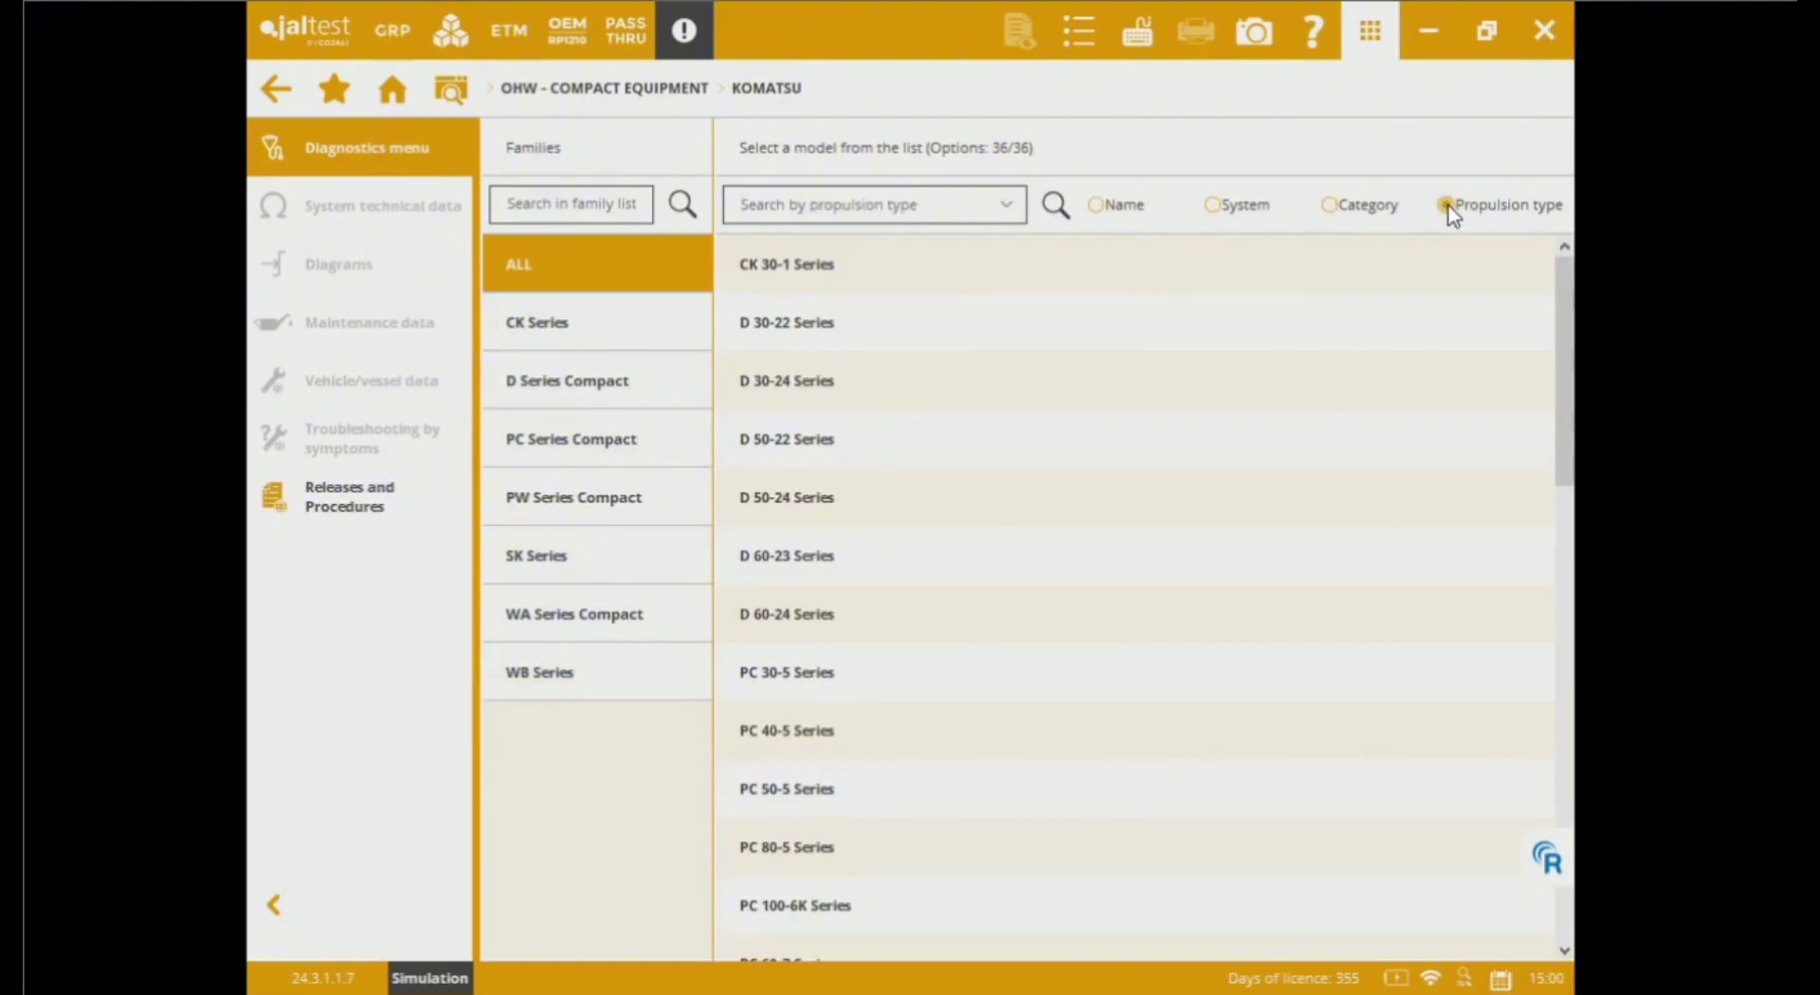
{"action": "left_click", "coordinate": [1330, 206]}
{"action": "left_click", "coordinate": [1007, 207]}
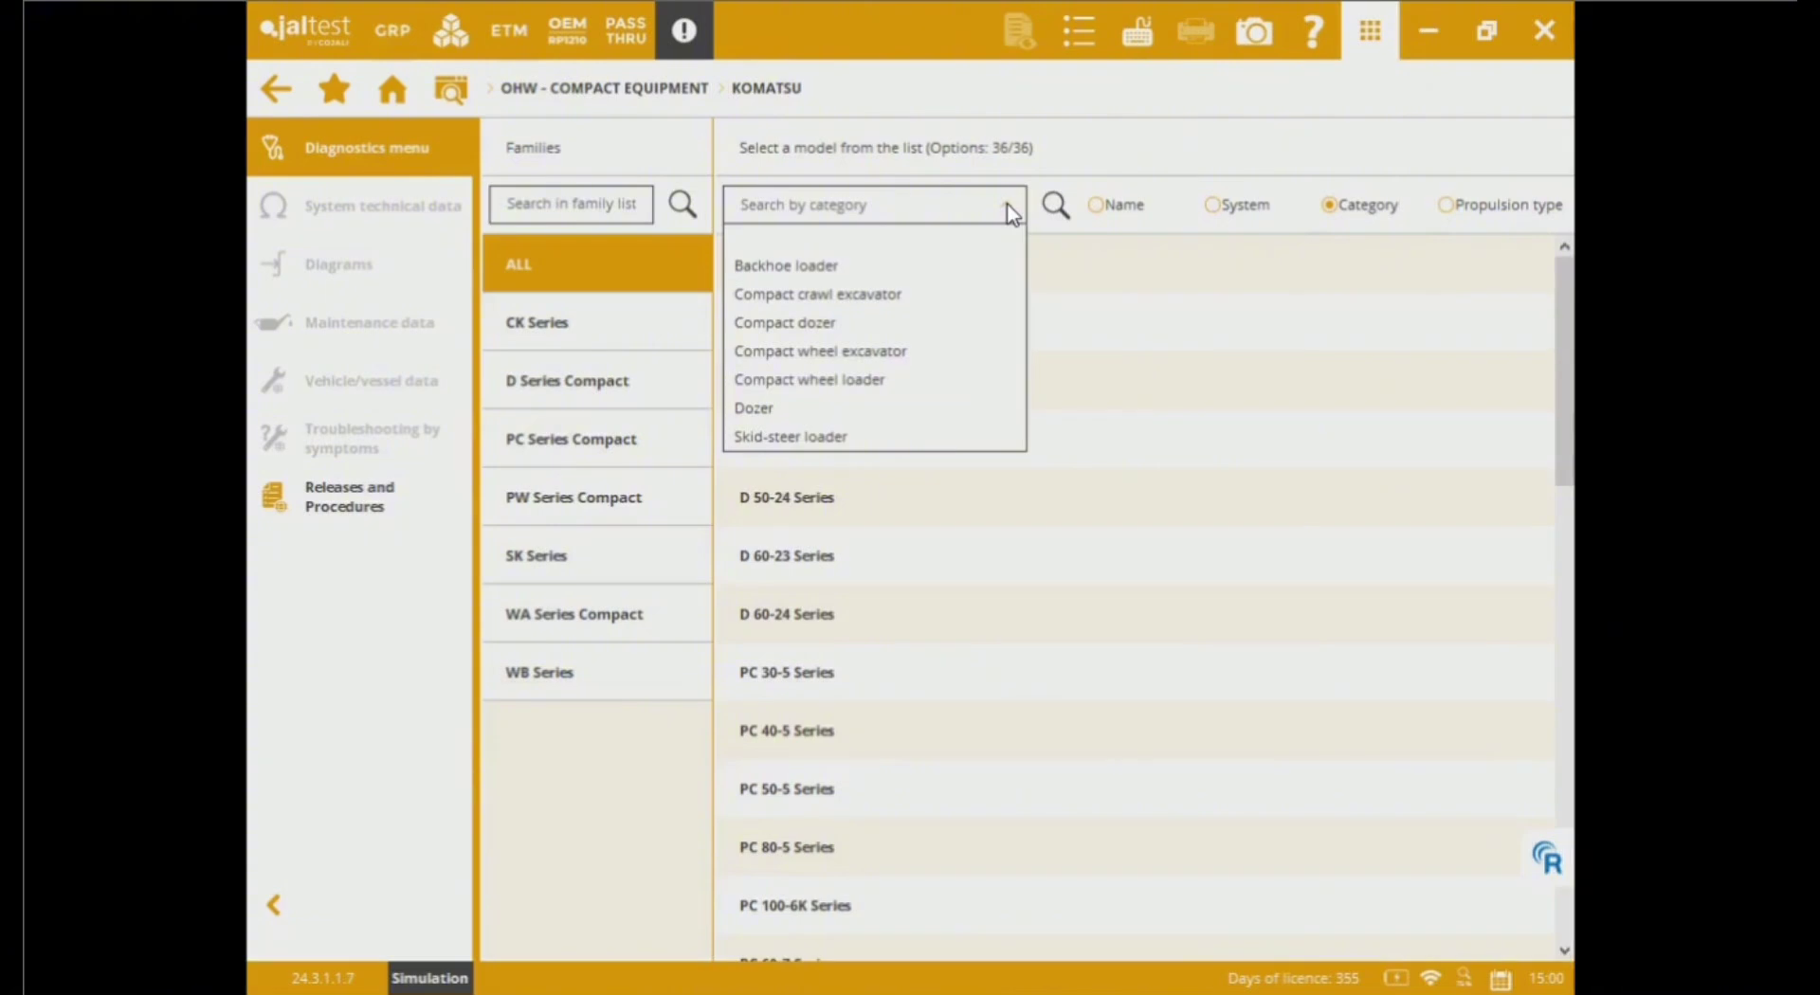
{"action": "left_click", "coordinate": [920, 358]}
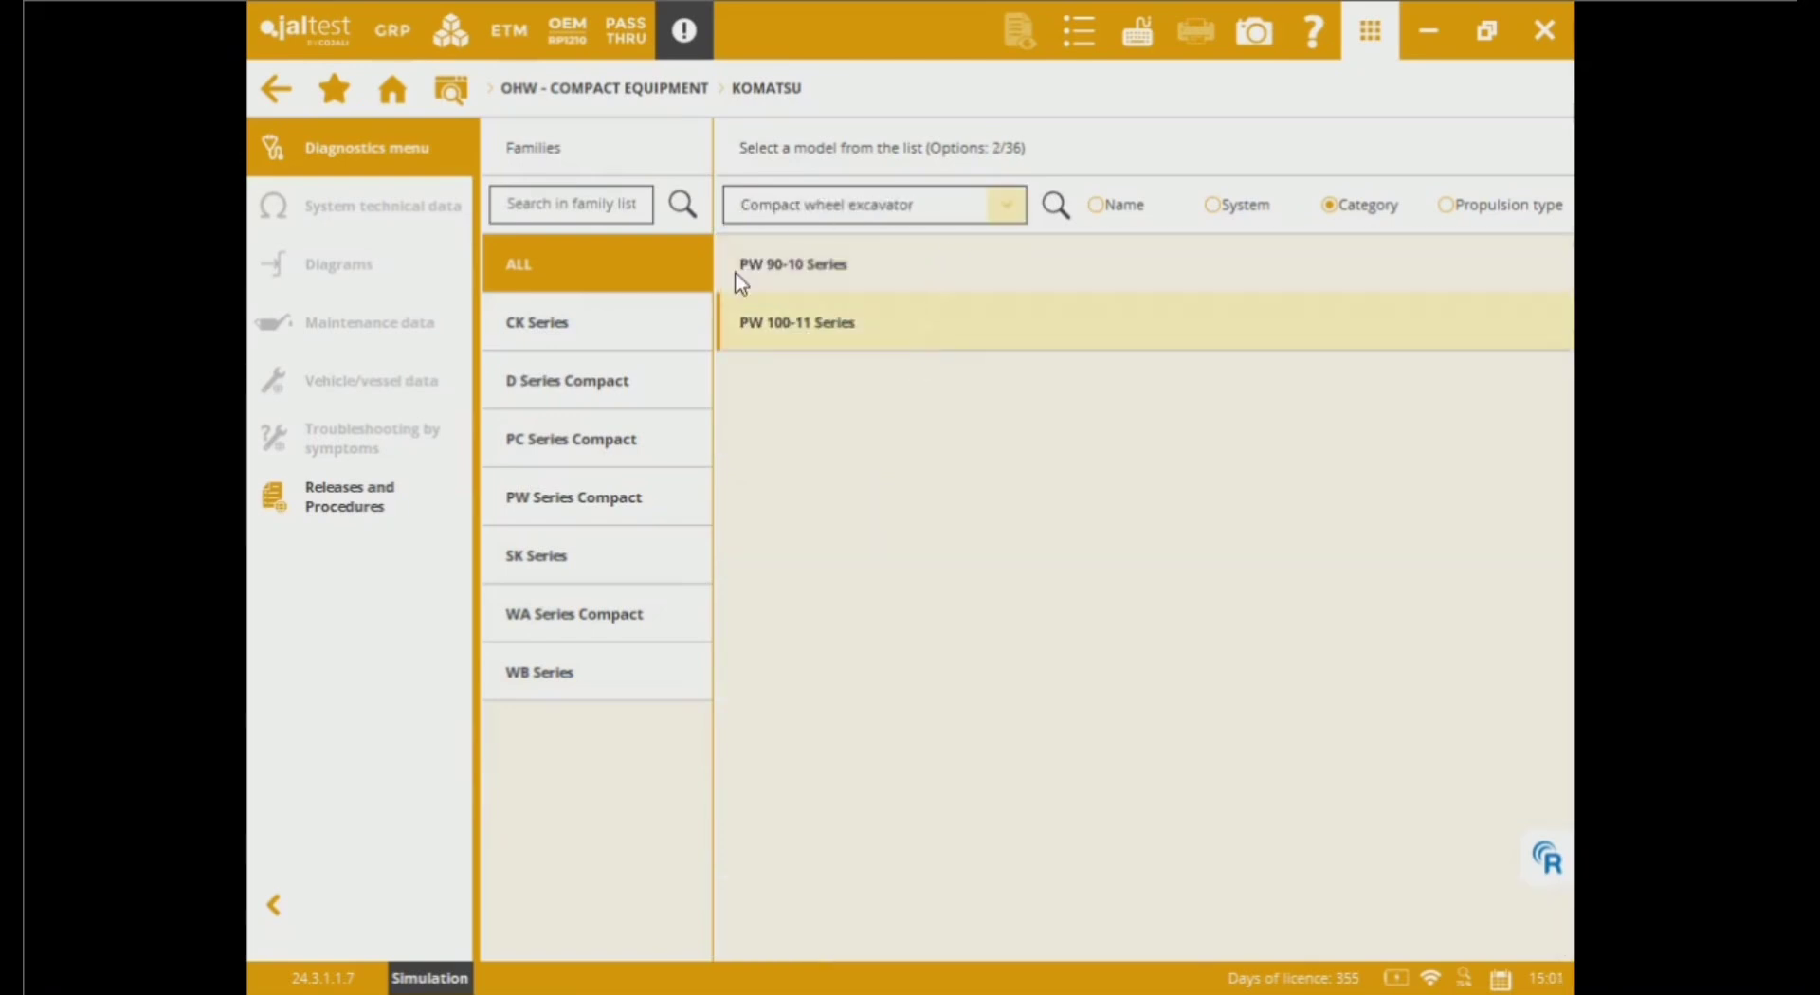
Step: Filter the Komatsu models by the category Compact crawl excavator and look through the whole model list
{"action": "left_click", "coordinate": [1006, 205]}
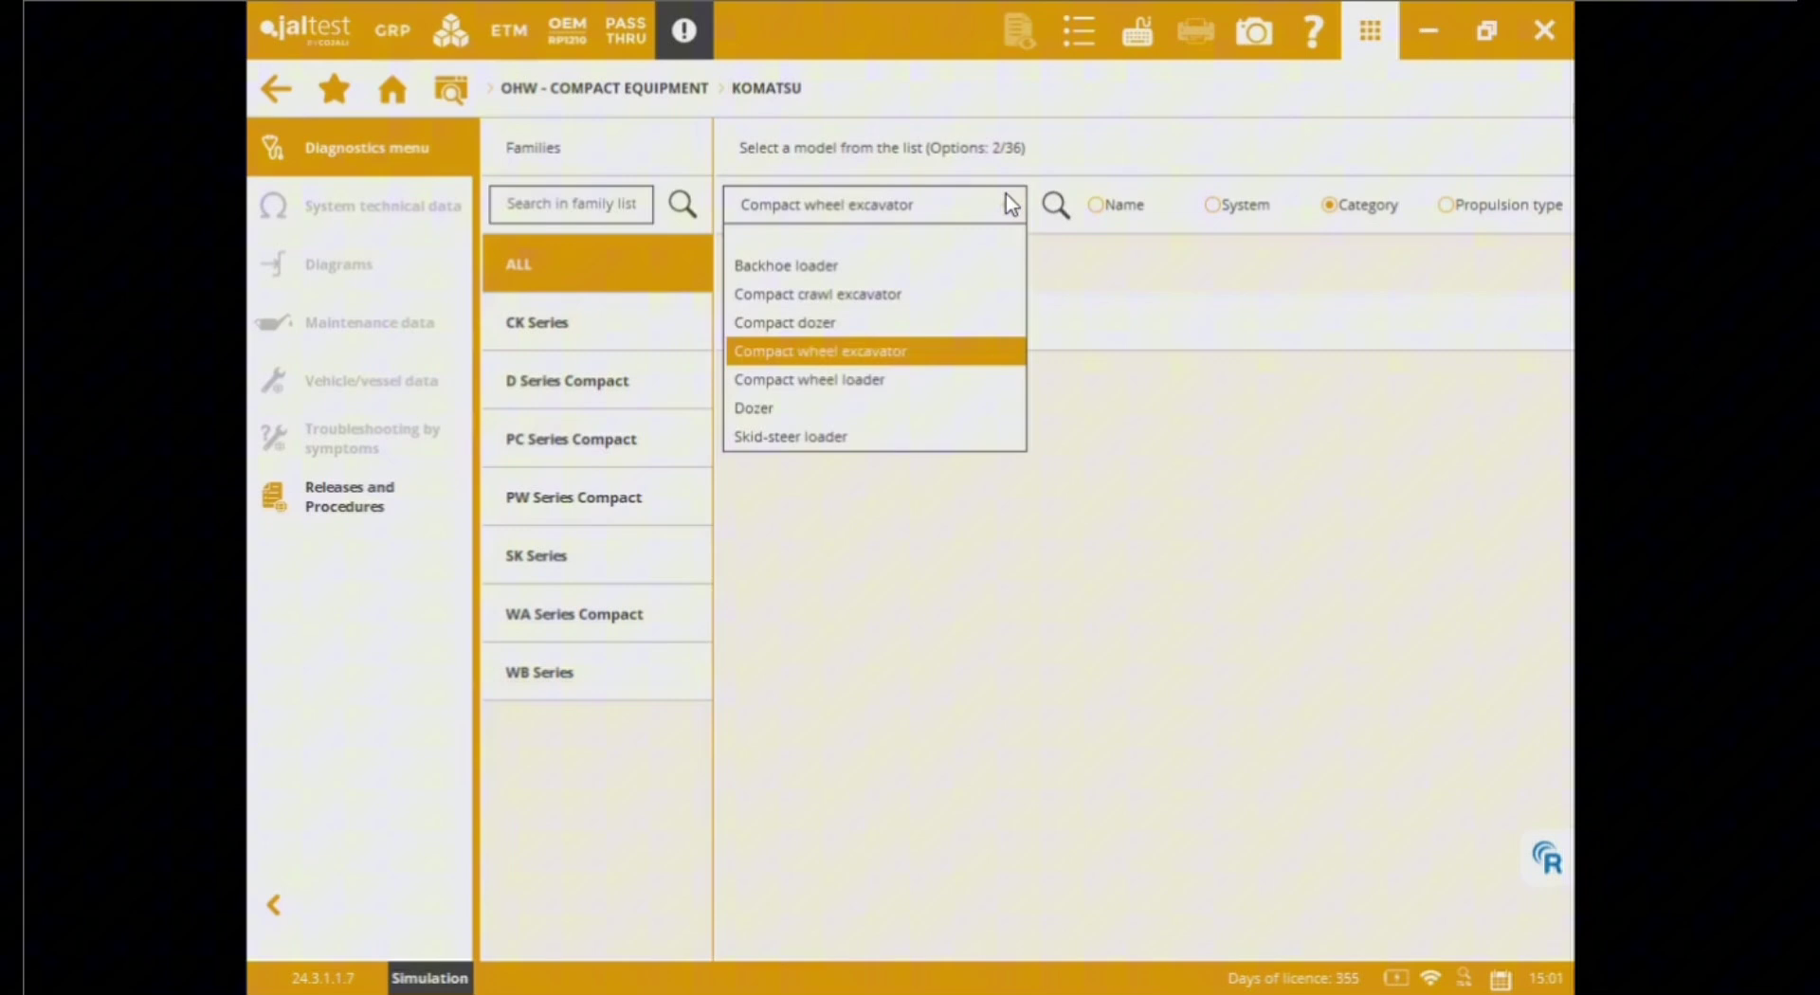
{"action": "left_click", "coordinate": [935, 295]}
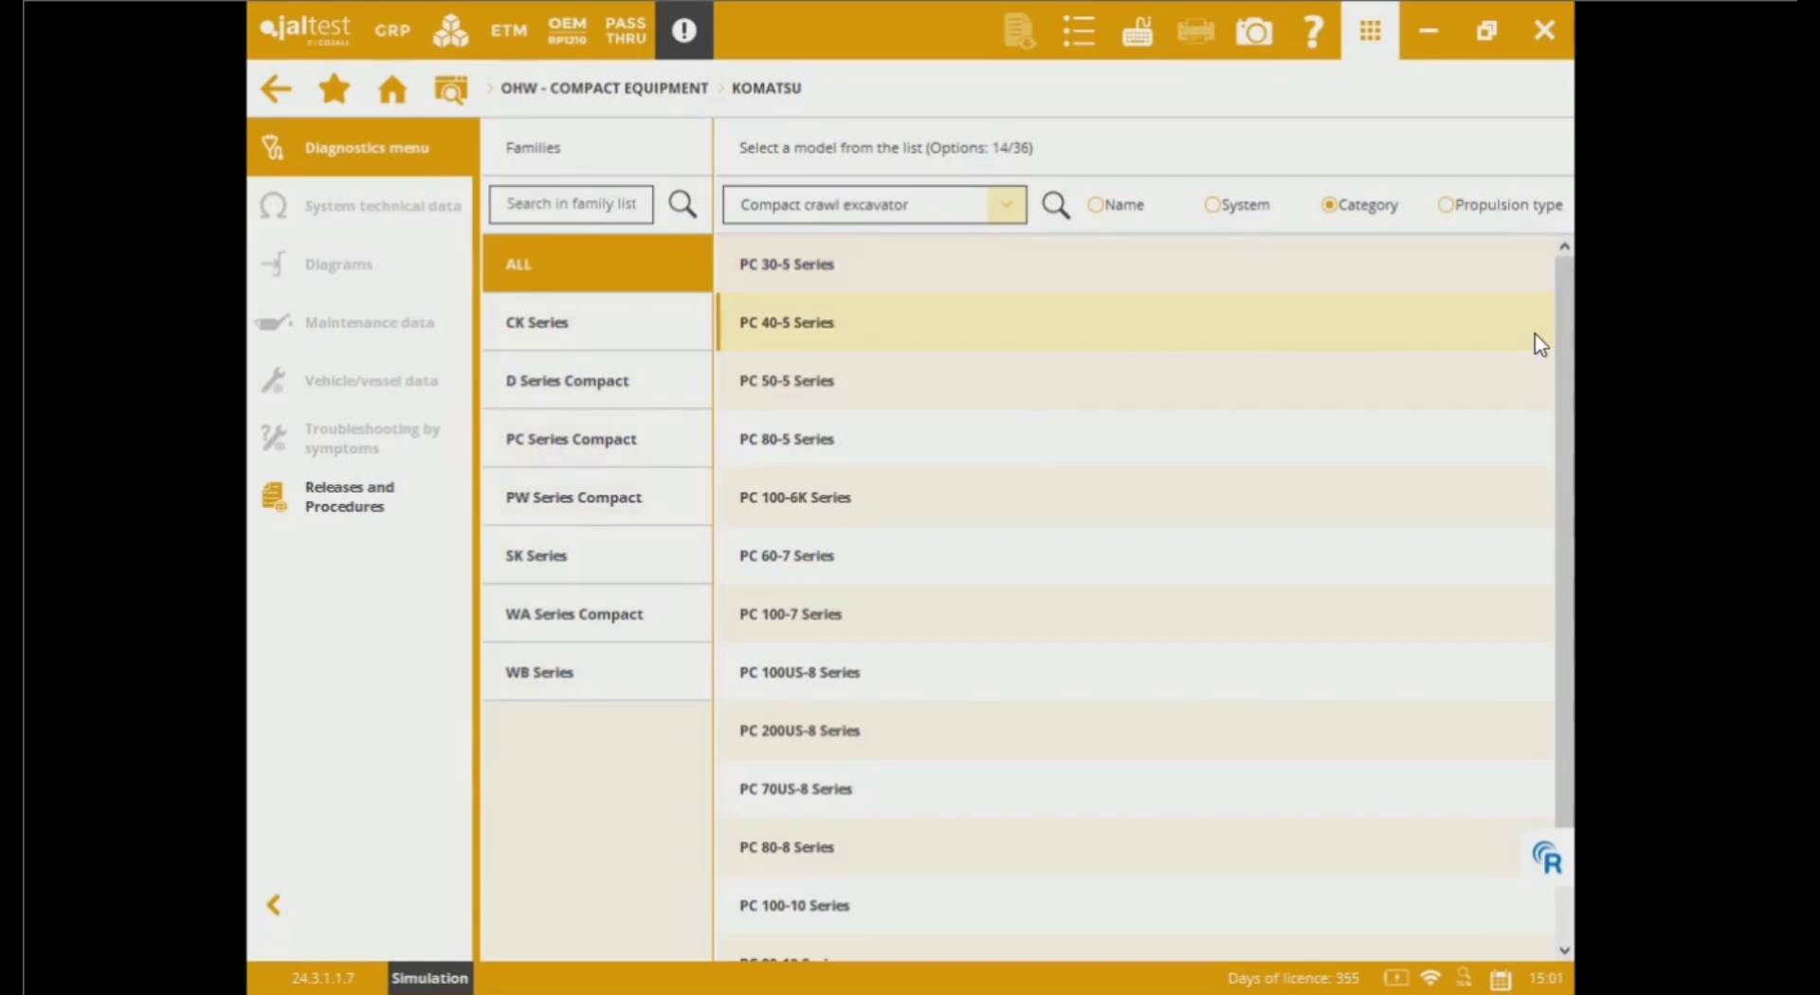
{"action": "left_click_drag", "start_coordinate": [1560, 305], "coordinate": [1572, 492]}
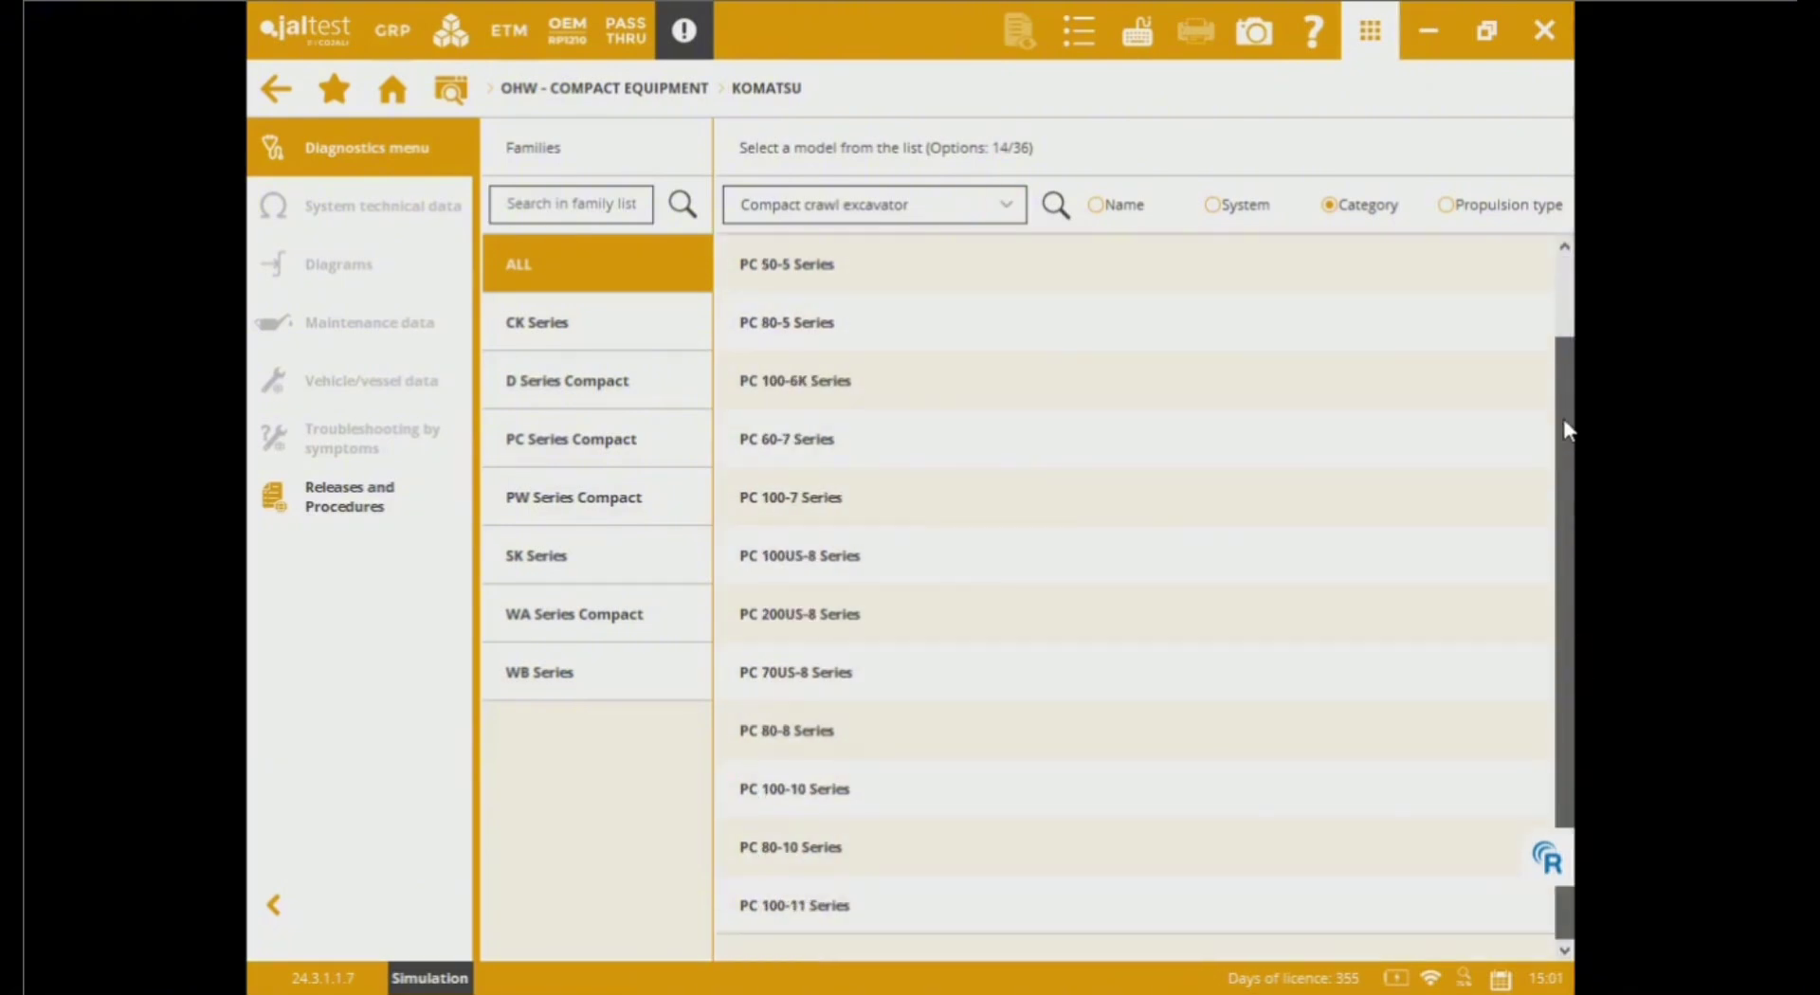
{"action": "left_click", "coordinate": [1565, 294]}
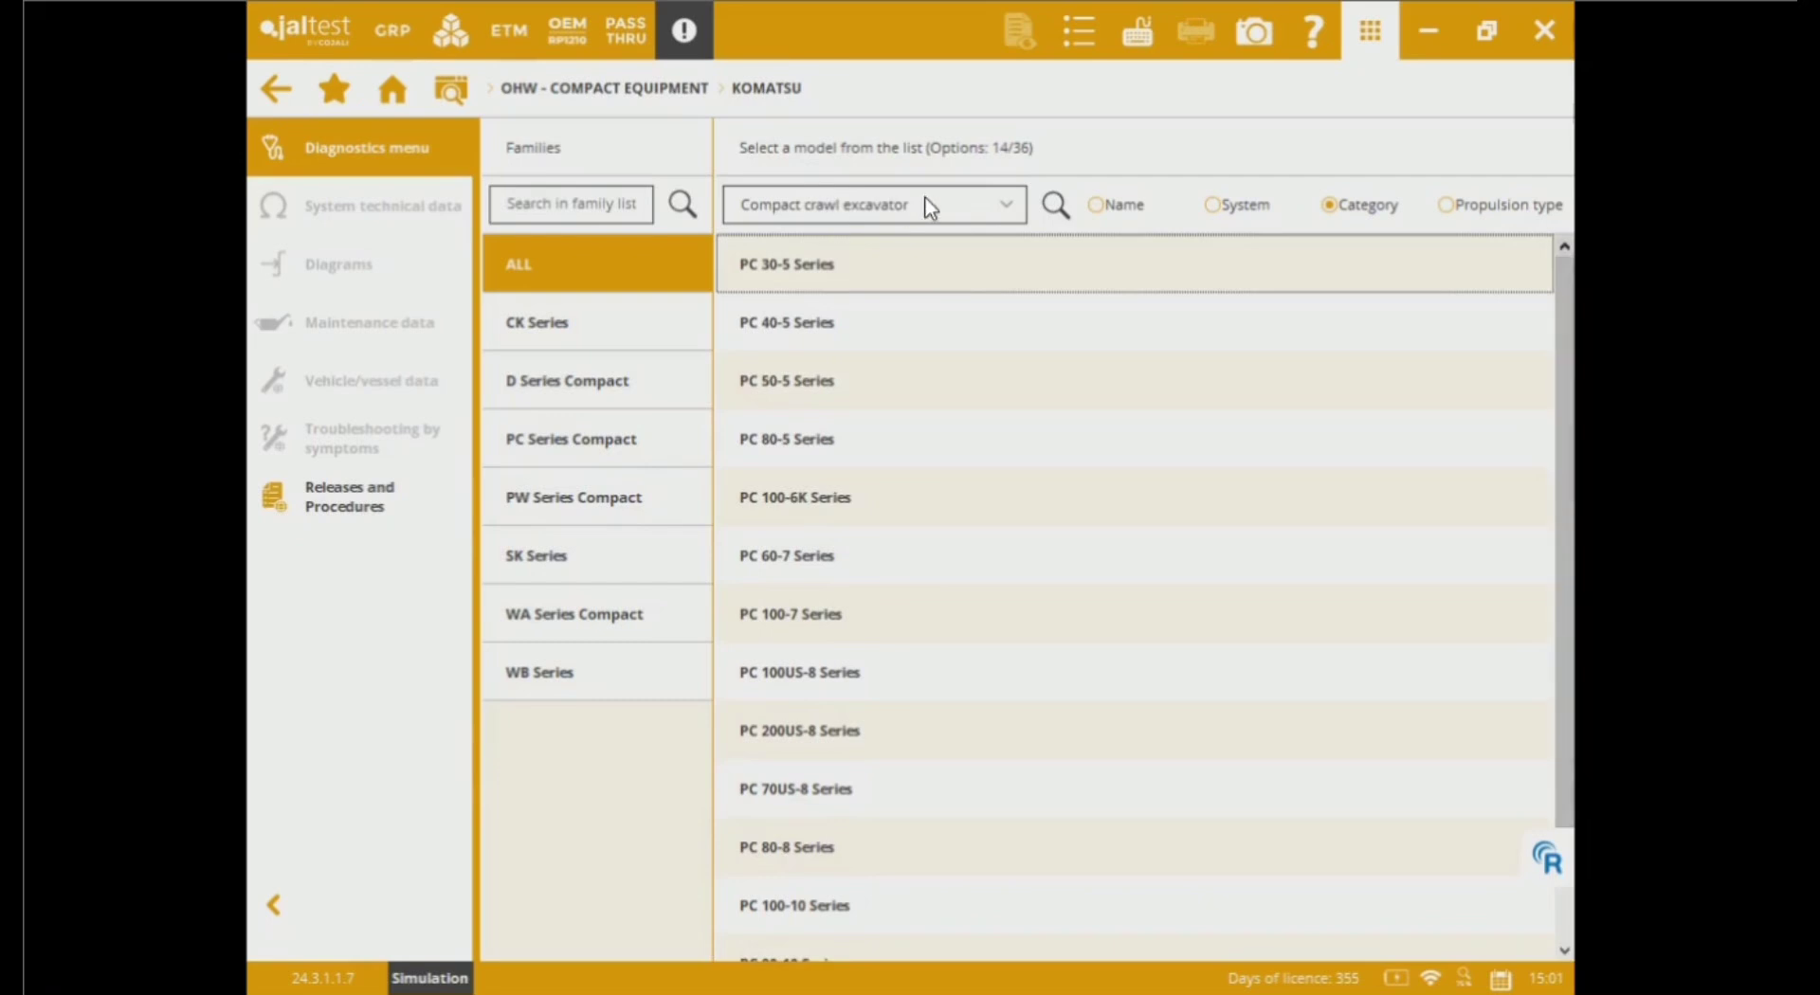
Step: Switch the model search to Name and search the Komatsu models for "pc 100"
{"action": "left_click", "coordinate": [1097, 204]}
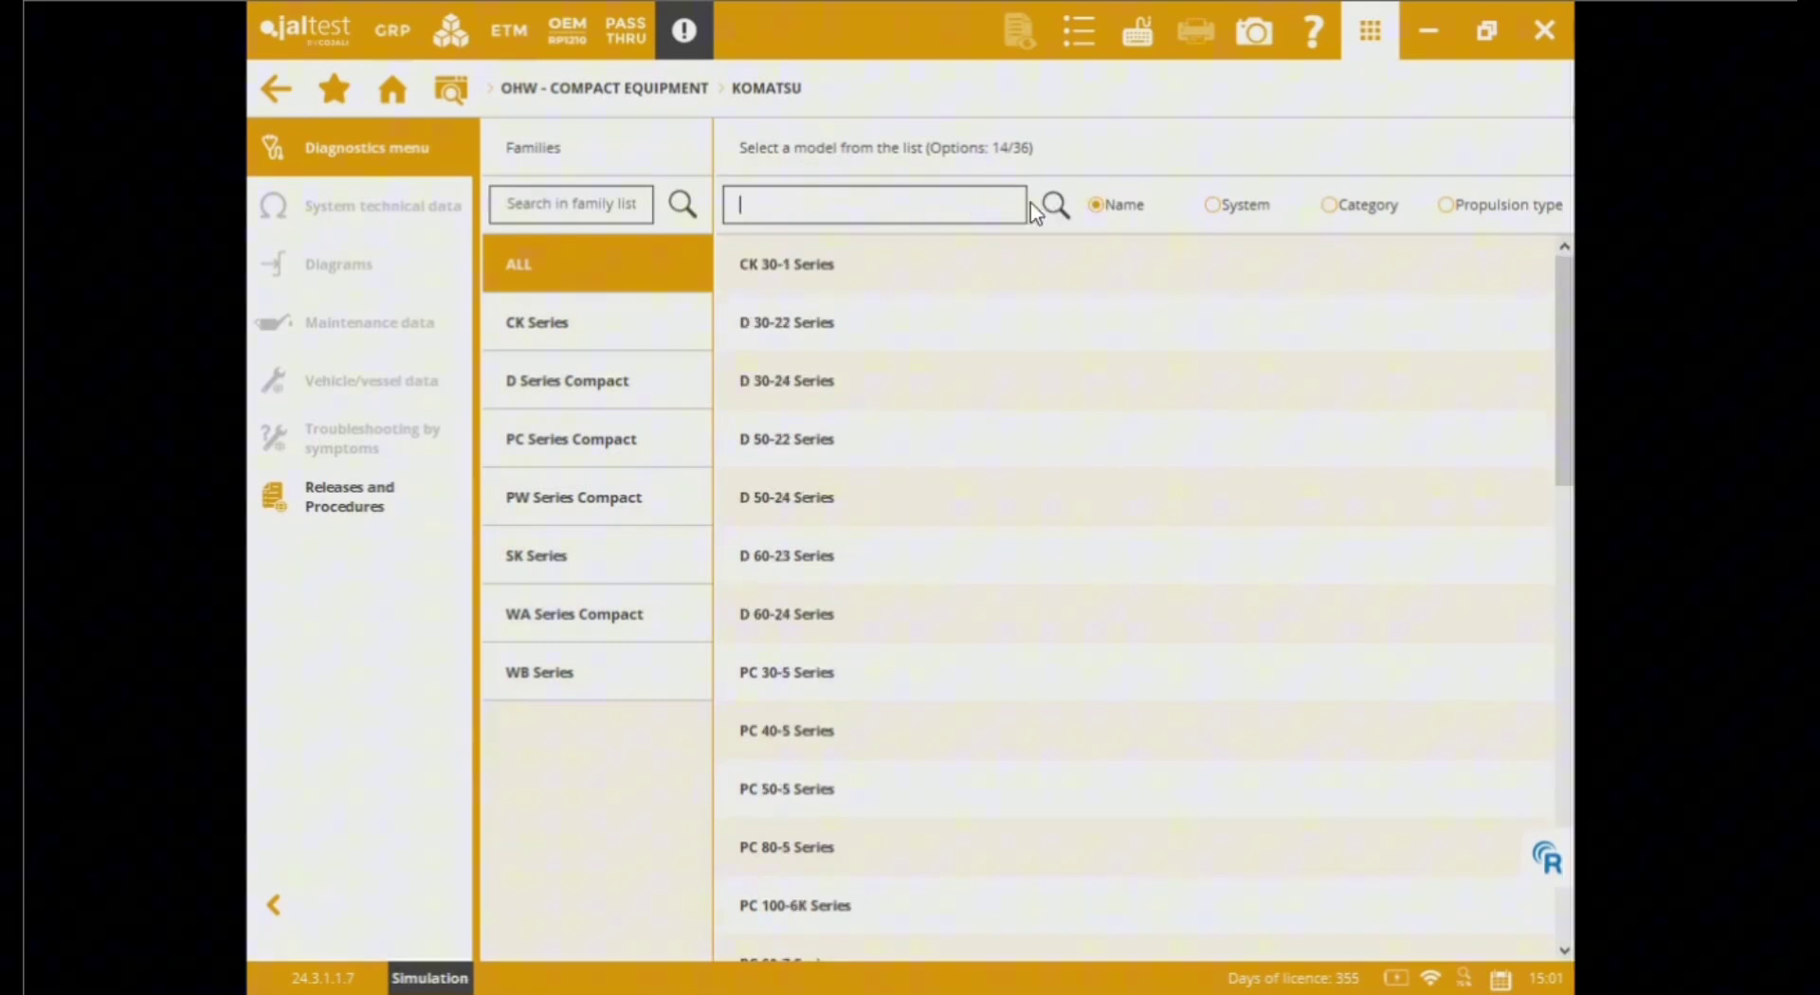
{"action": "left_click", "coordinate": [932, 213]}
{"action": "type", "text": "pc 1"}
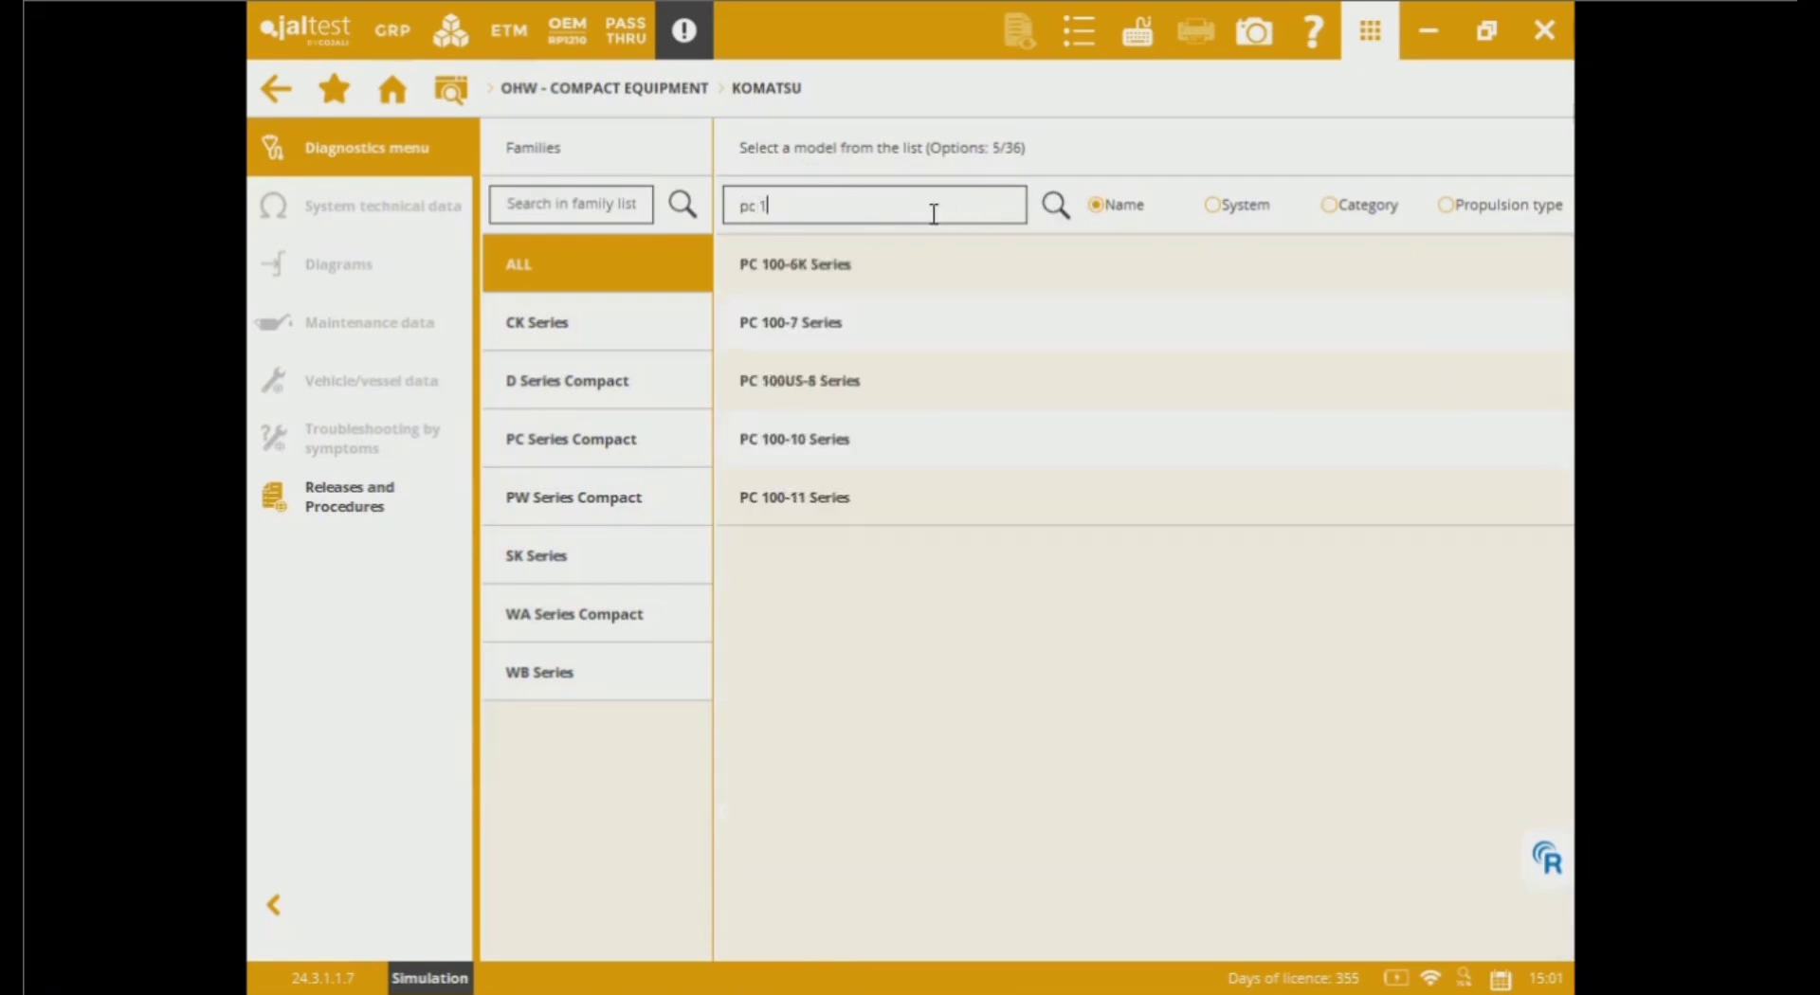
{"action": "type", "text": "00"}
{"action": "left_click", "coordinate": [892, 254]}
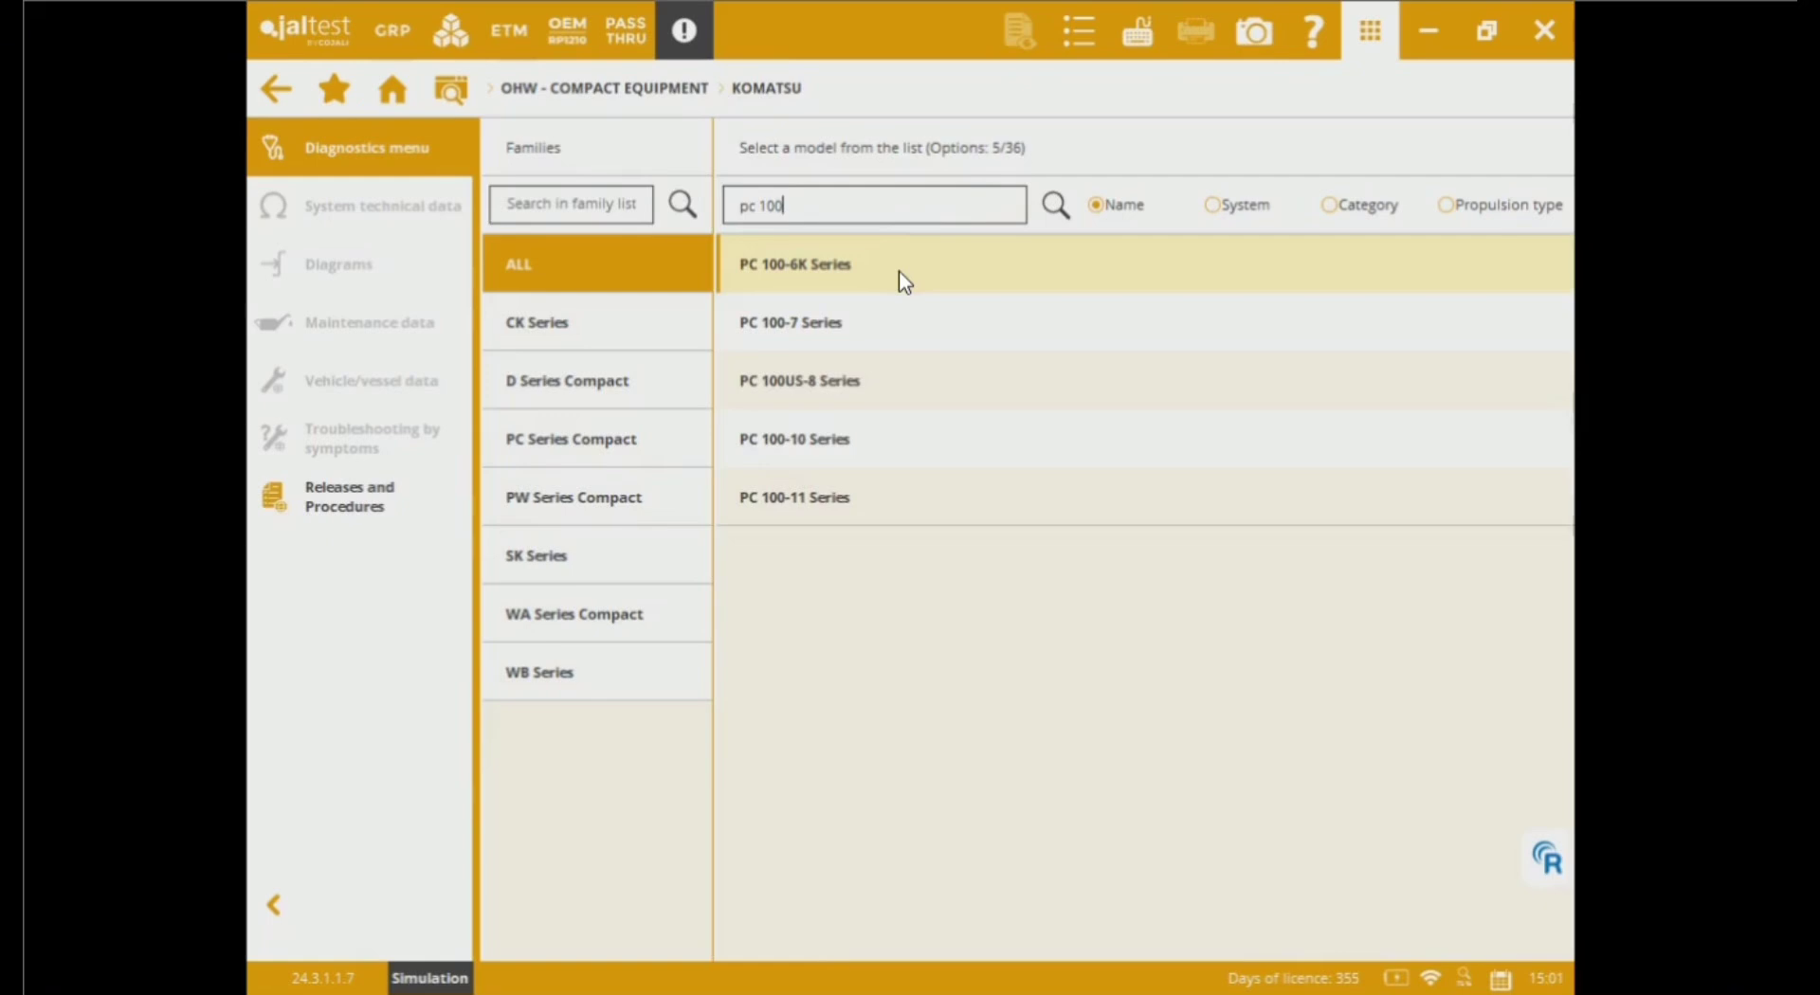
Step: Open the PC 100US-8 Series and look at its systems under Engine, Hydraulic systems and Instrument cluster in turn
{"action": "left_click", "coordinate": [898, 379]}
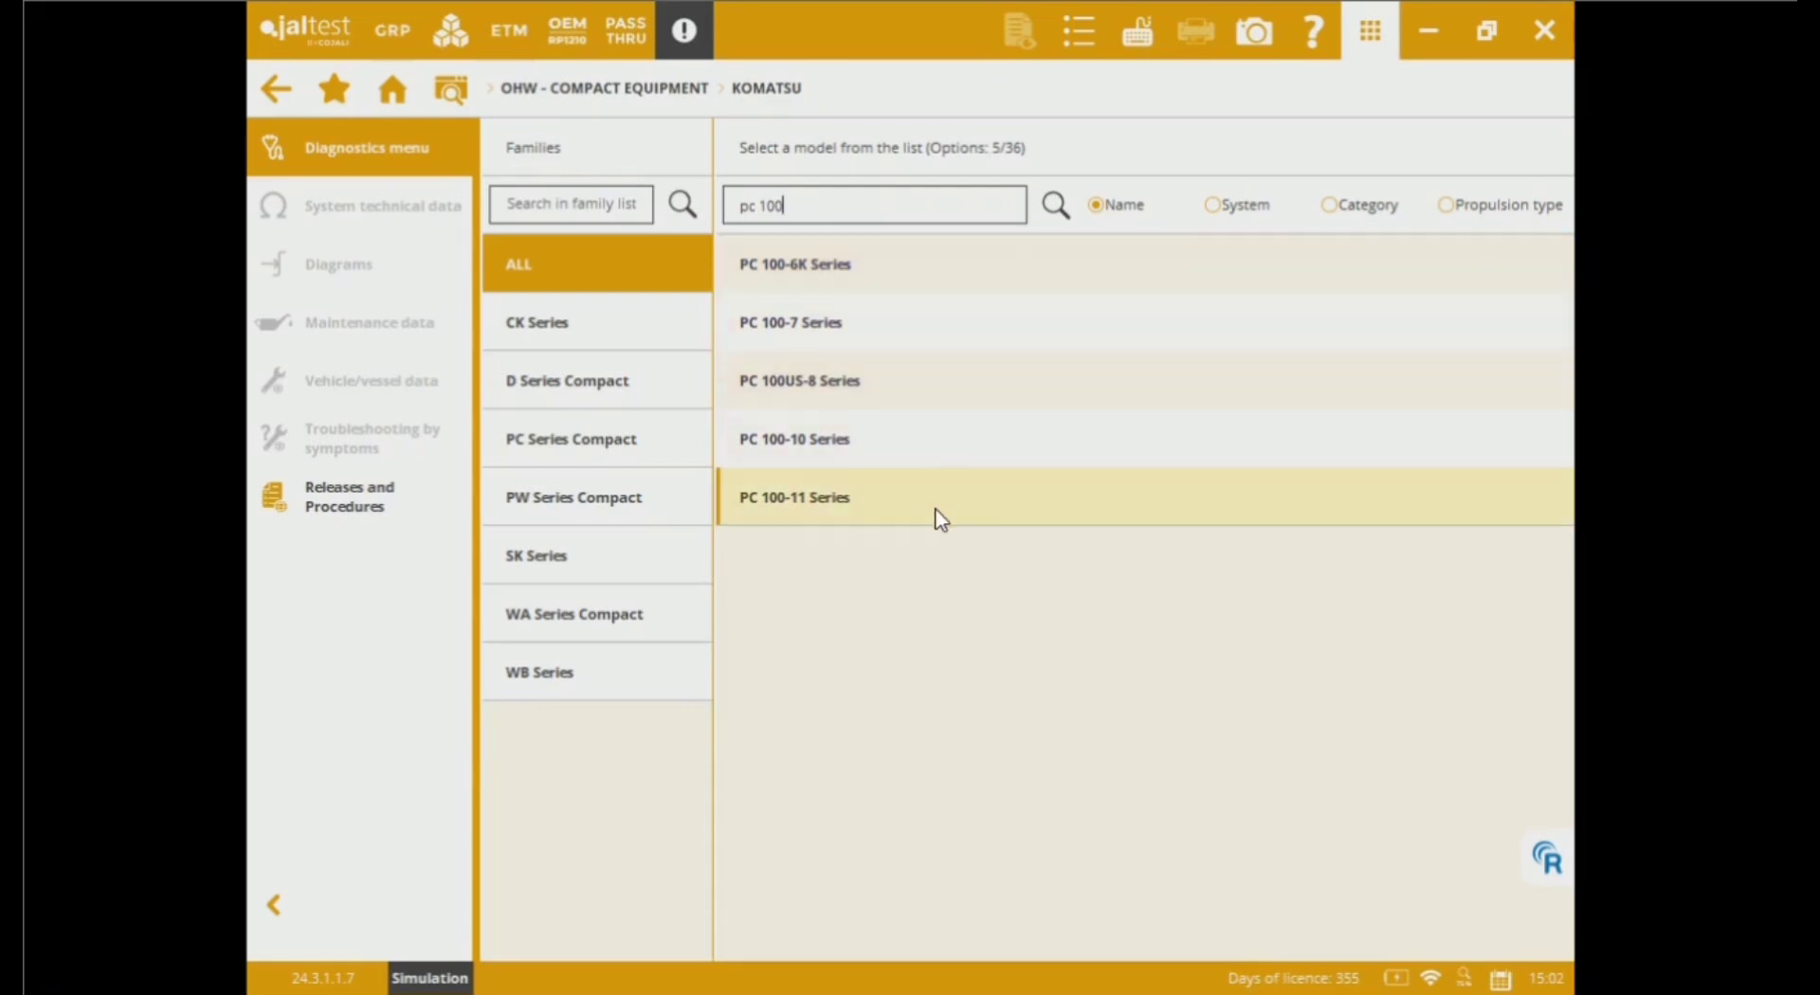
{"action": "left_click", "coordinate": [944, 399]}
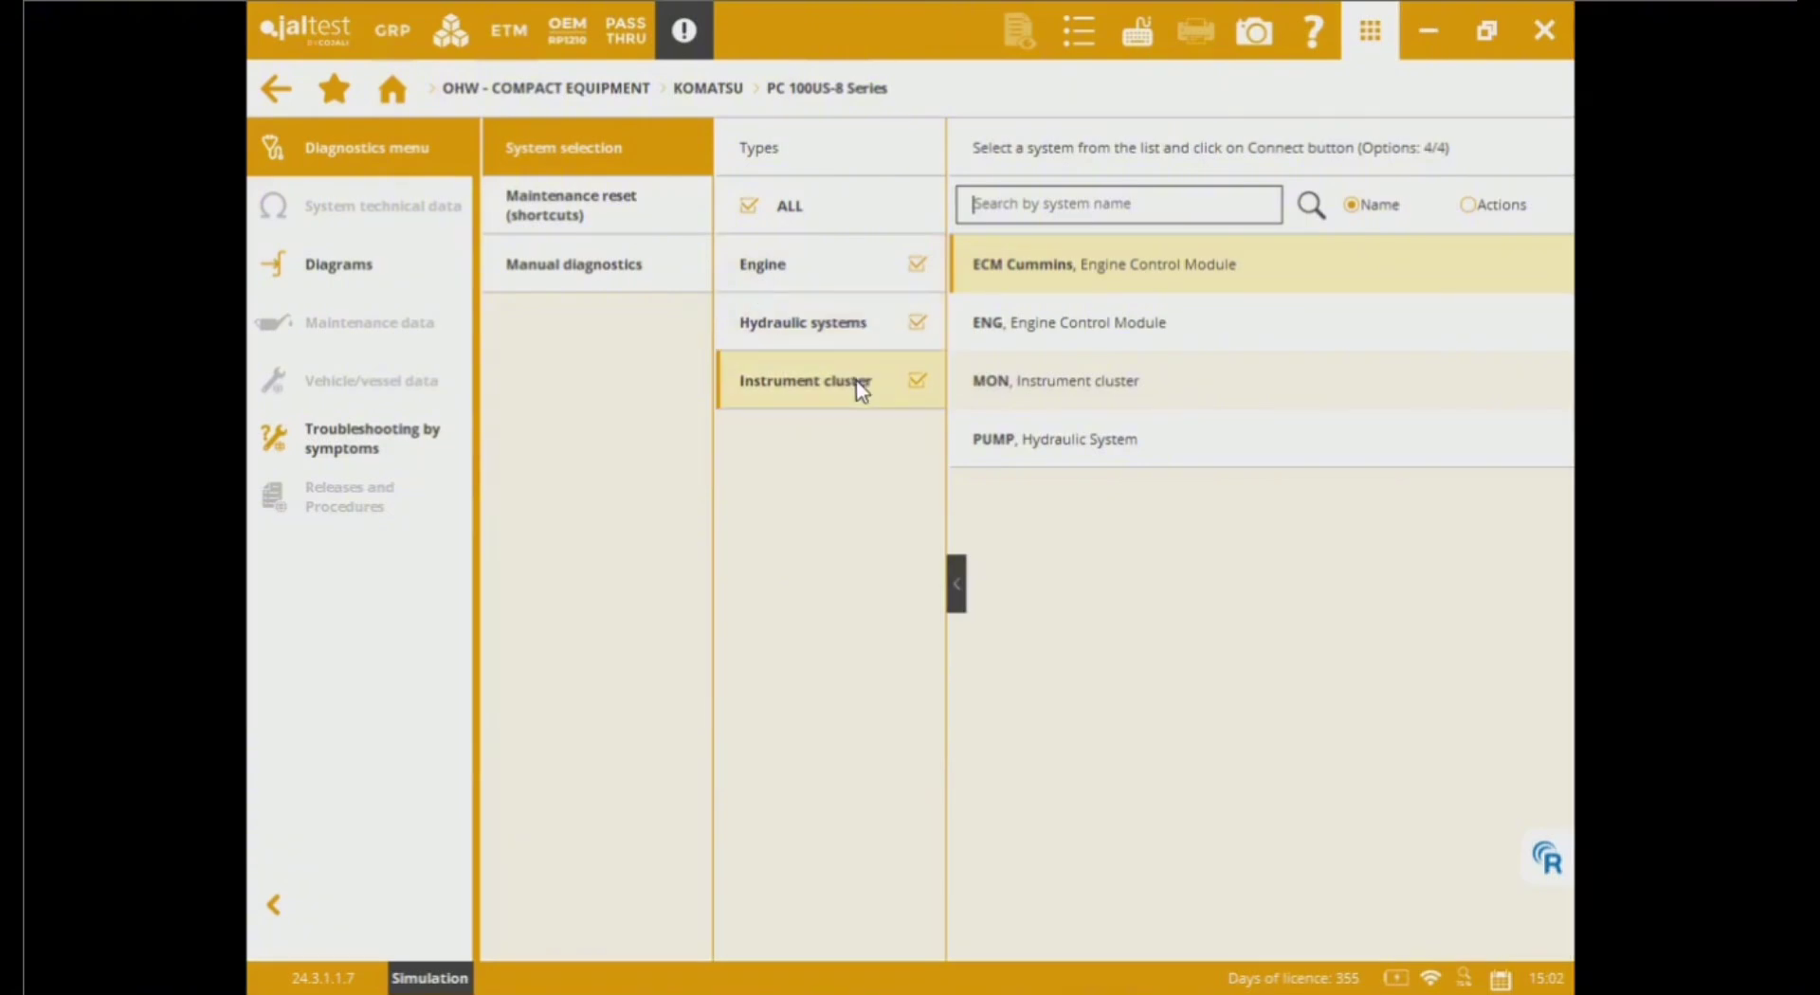
{"action": "left_click", "coordinate": [749, 206]}
{"action": "left_click", "coordinate": [916, 265]}
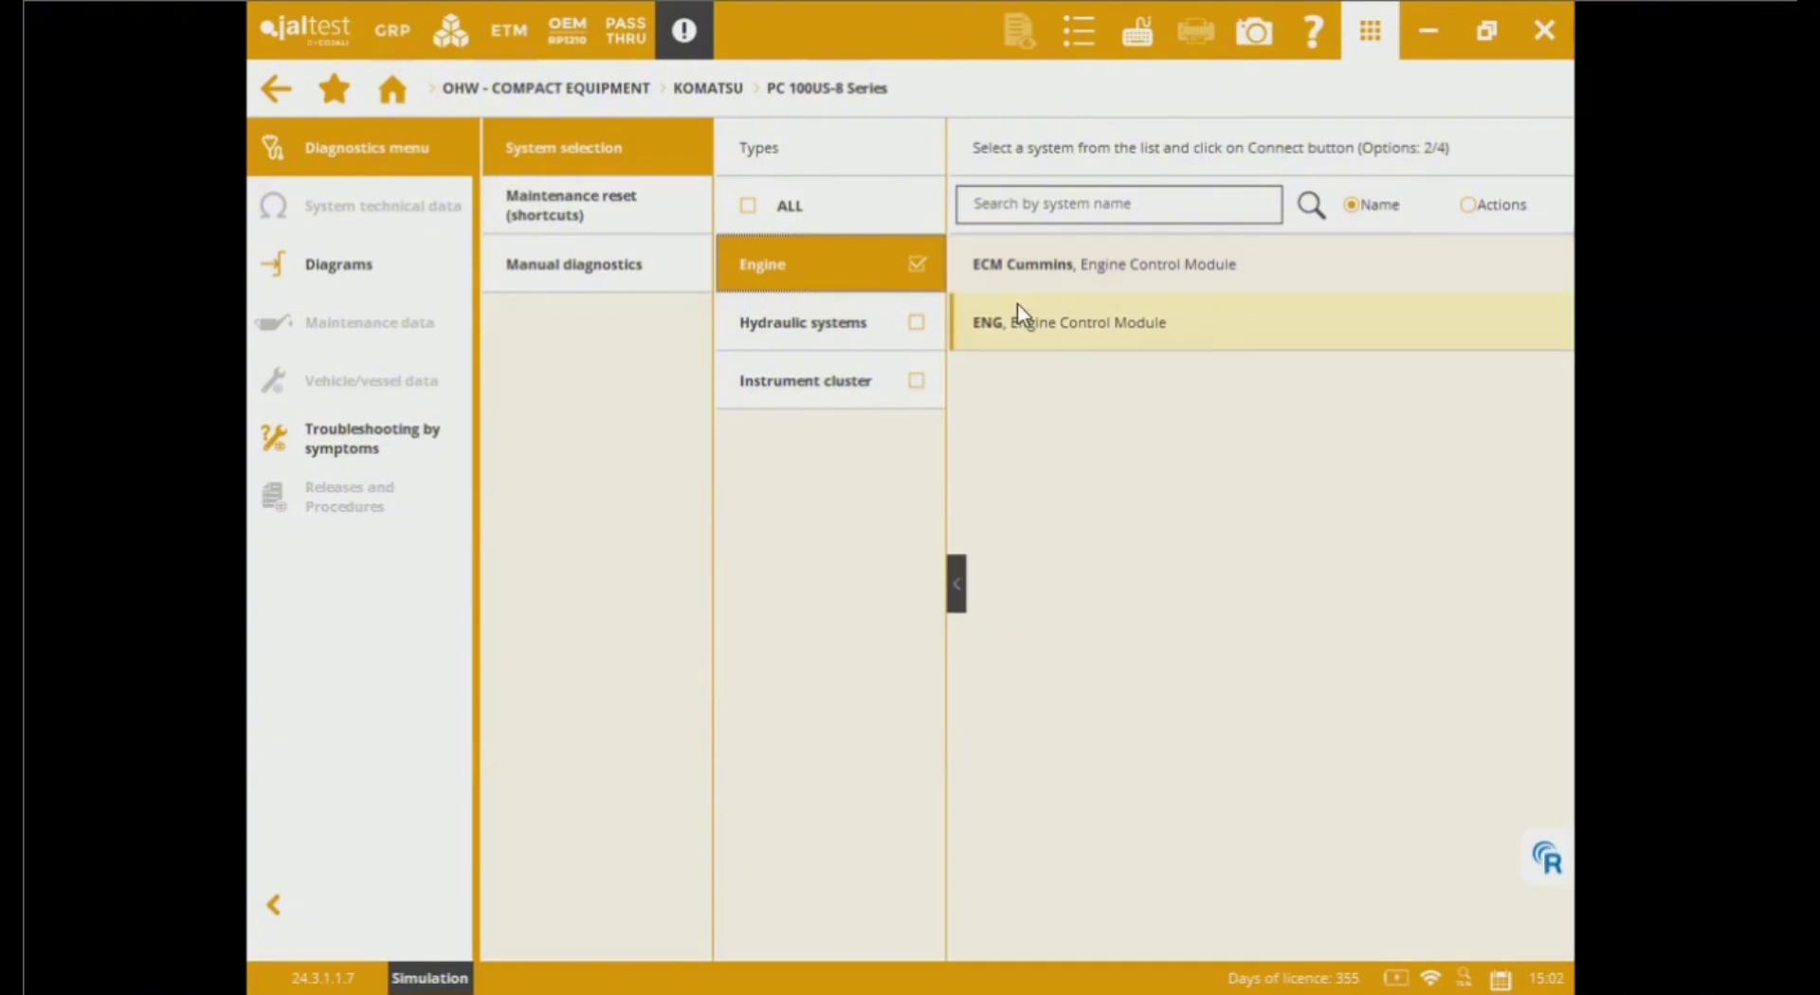
{"action": "left_click", "coordinate": [910, 265]}
{"action": "left_click", "coordinate": [915, 325]}
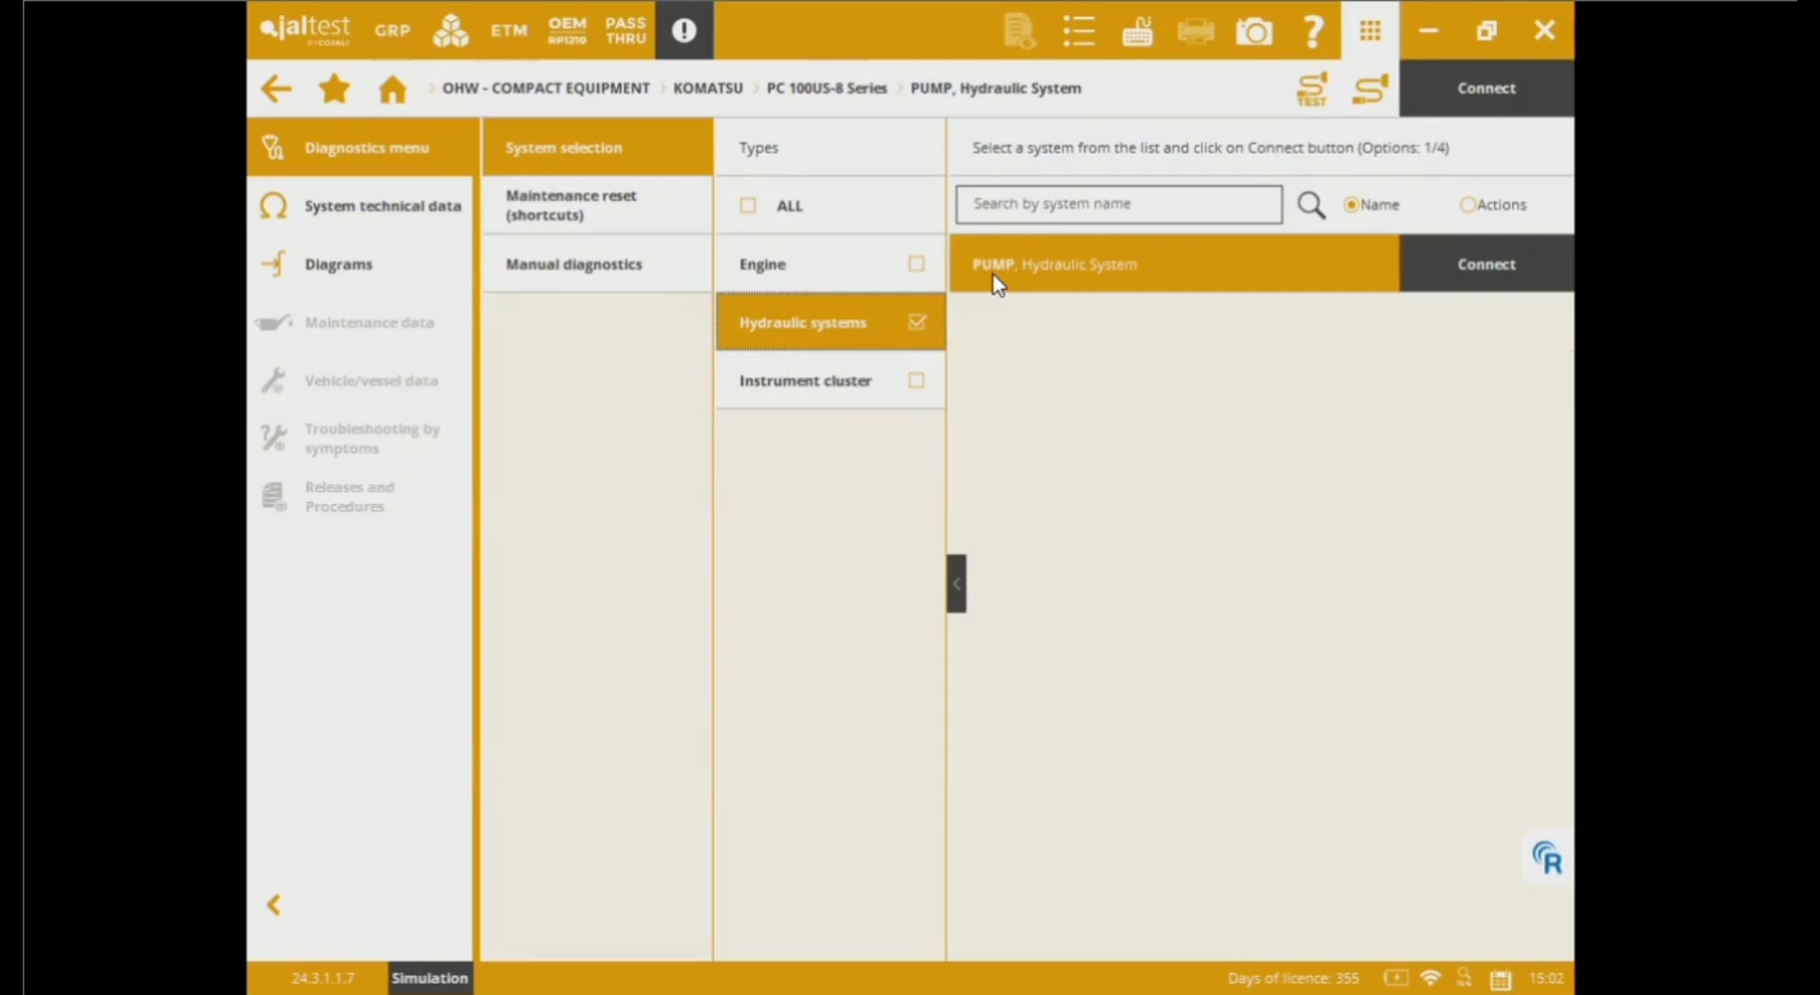
{"action": "left_click", "coordinate": [917, 383]}
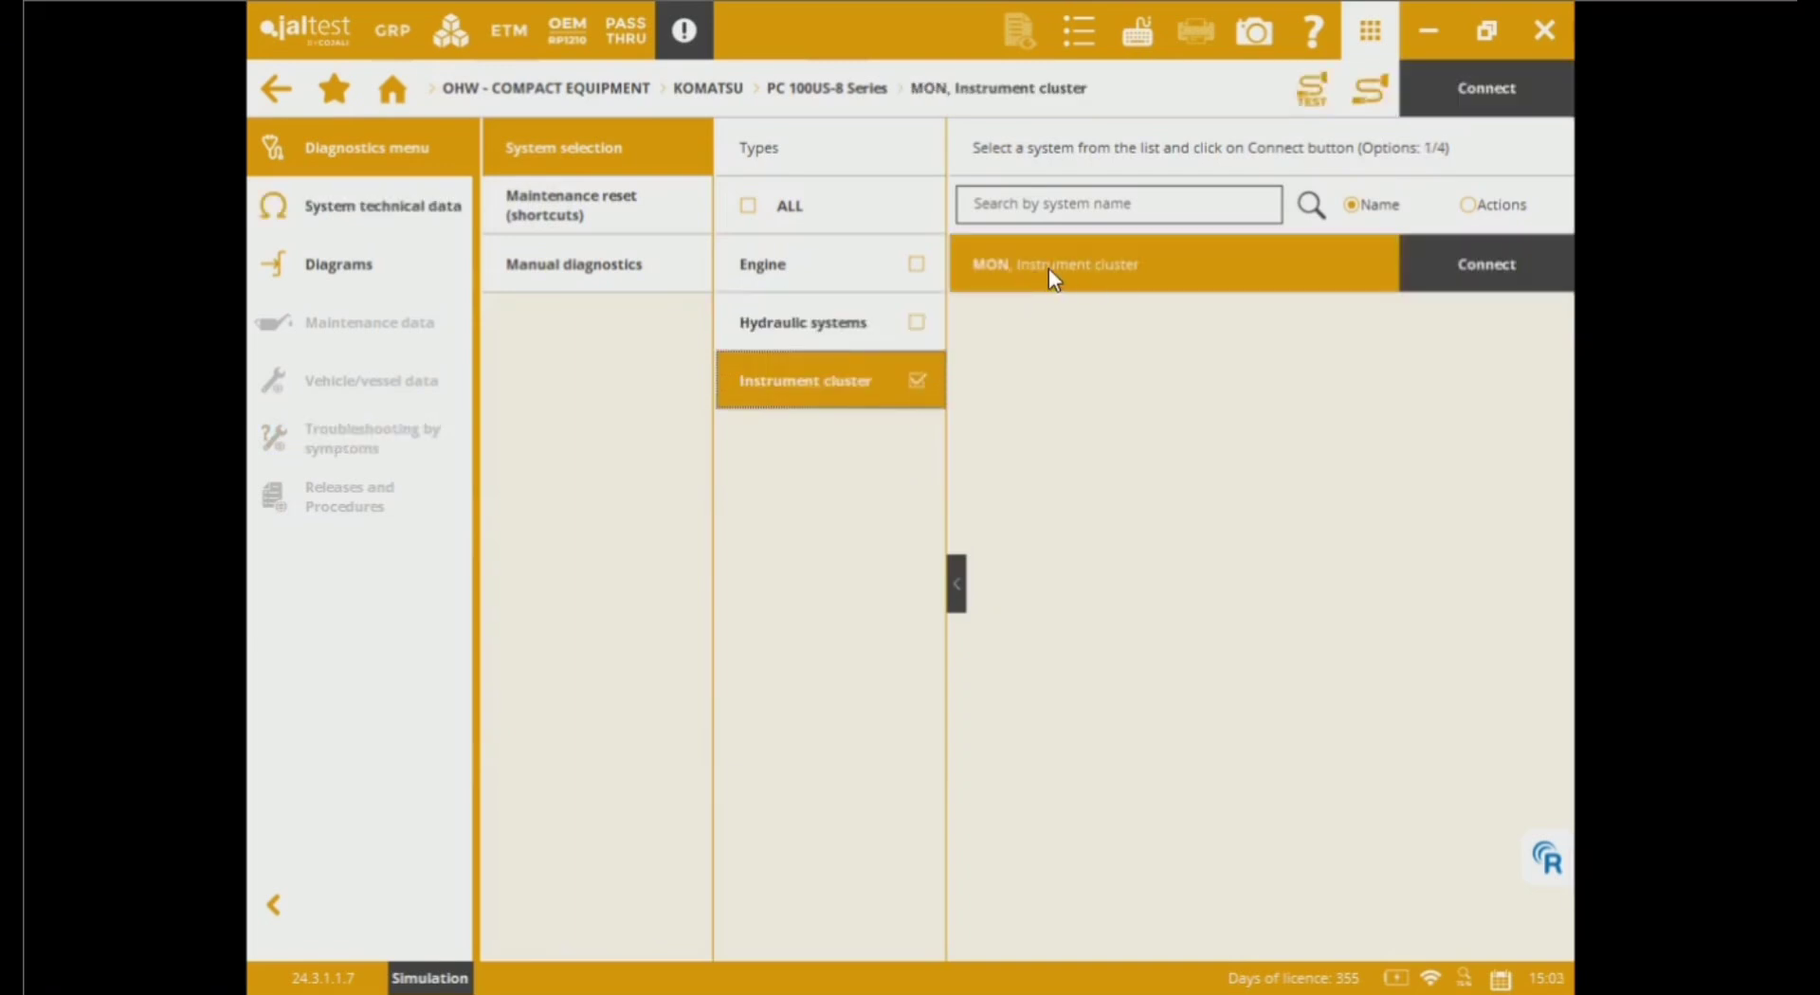
Step: Show only the Engine systems and start a connection to the ECM Cummins engine control module
{"action": "left_click", "coordinate": [916, 381]}
{"action": "left_click", "coordinate": [916, 264]}
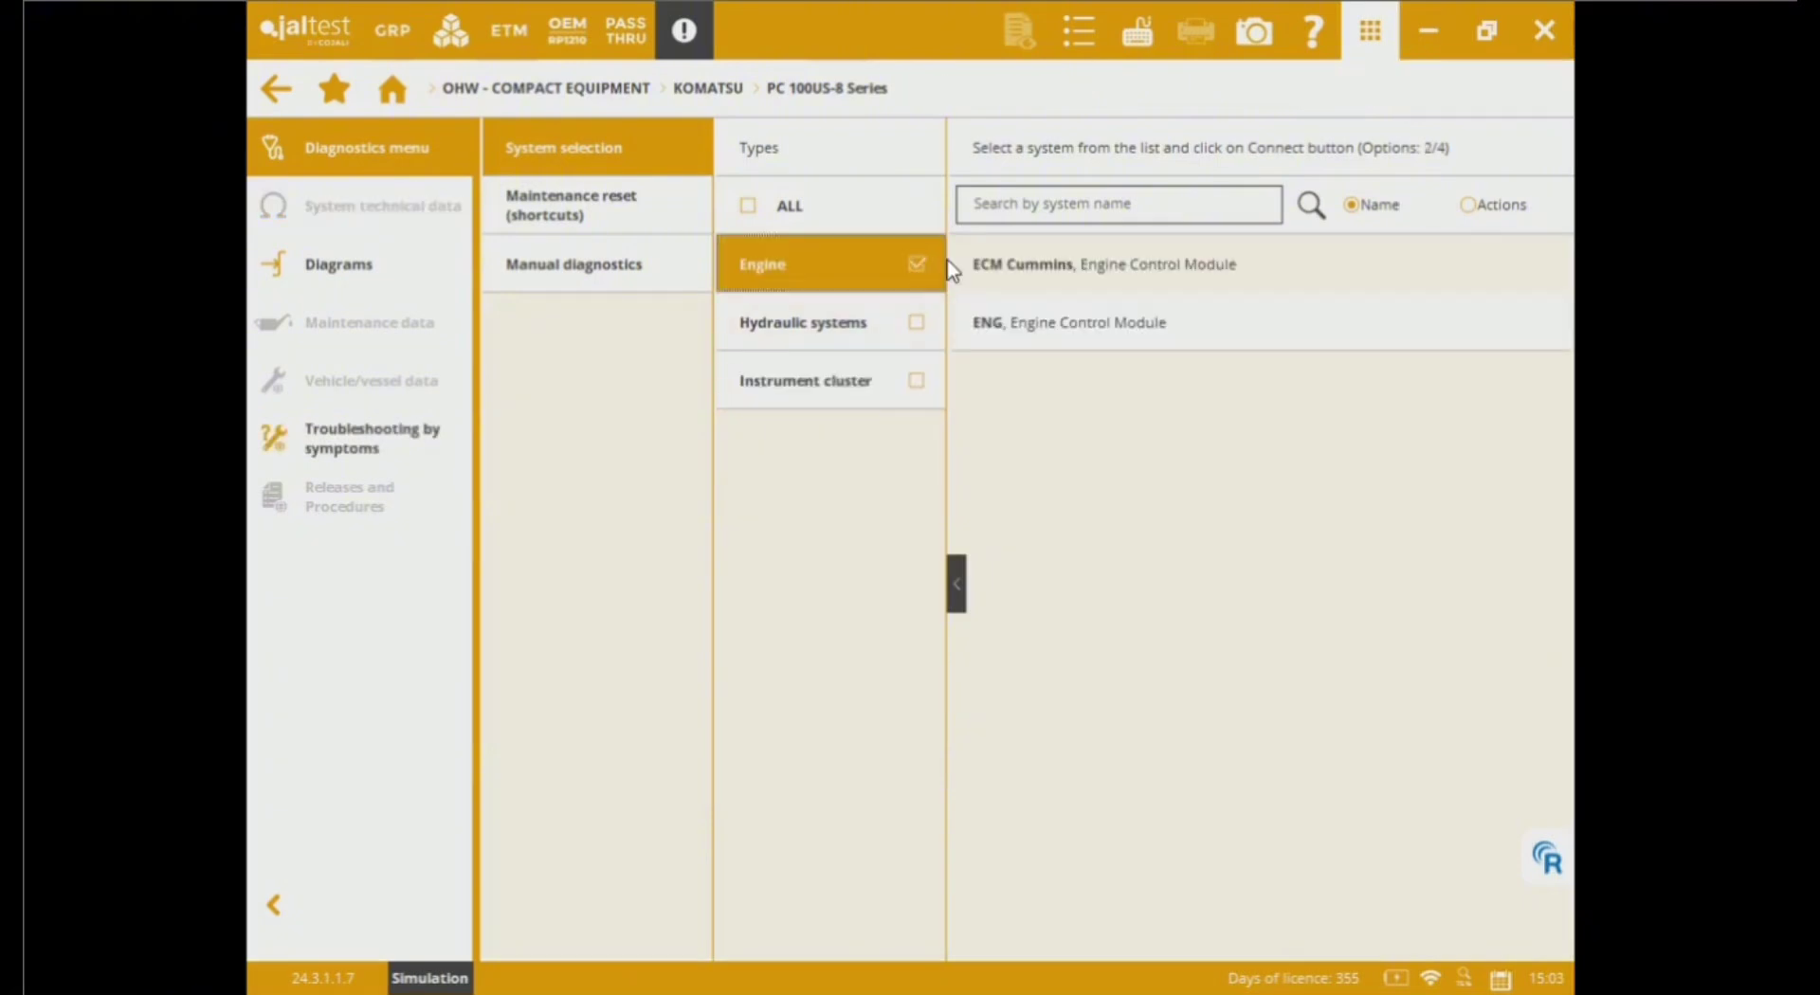
{"action": "left_click", "coordinate": [1220, 282]}
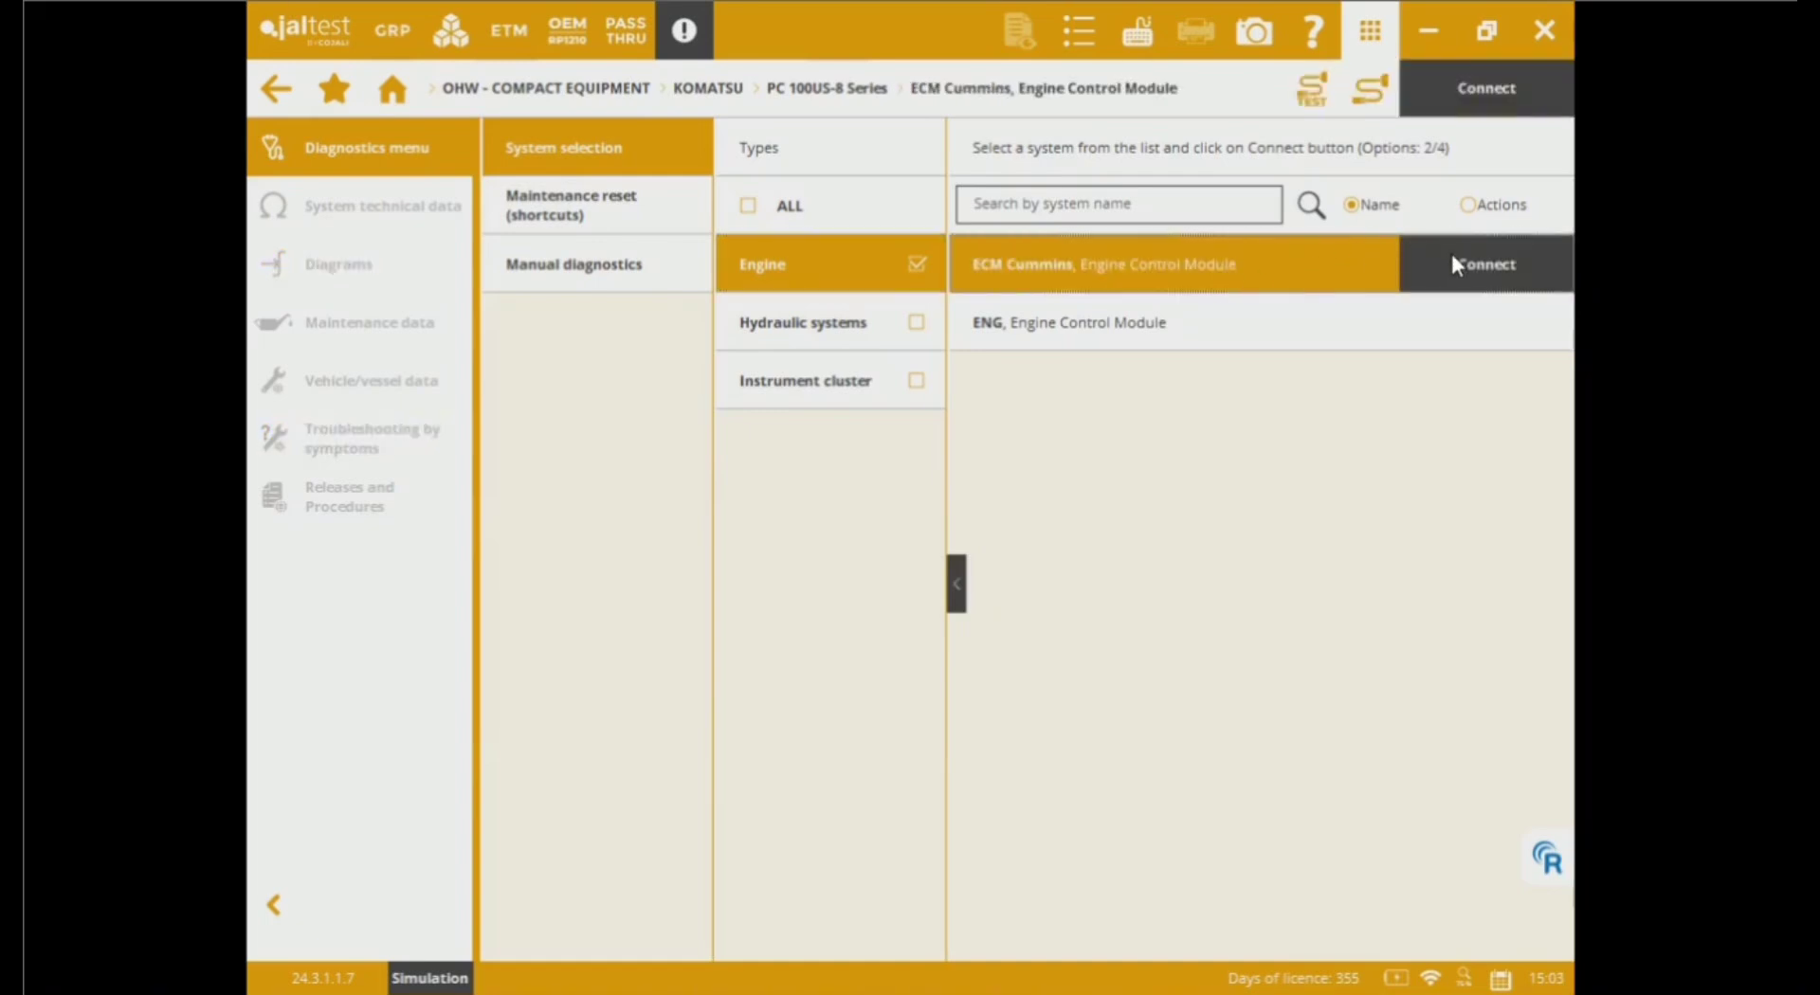
{"action": "left_click", "coordinate": [1455, 263]}
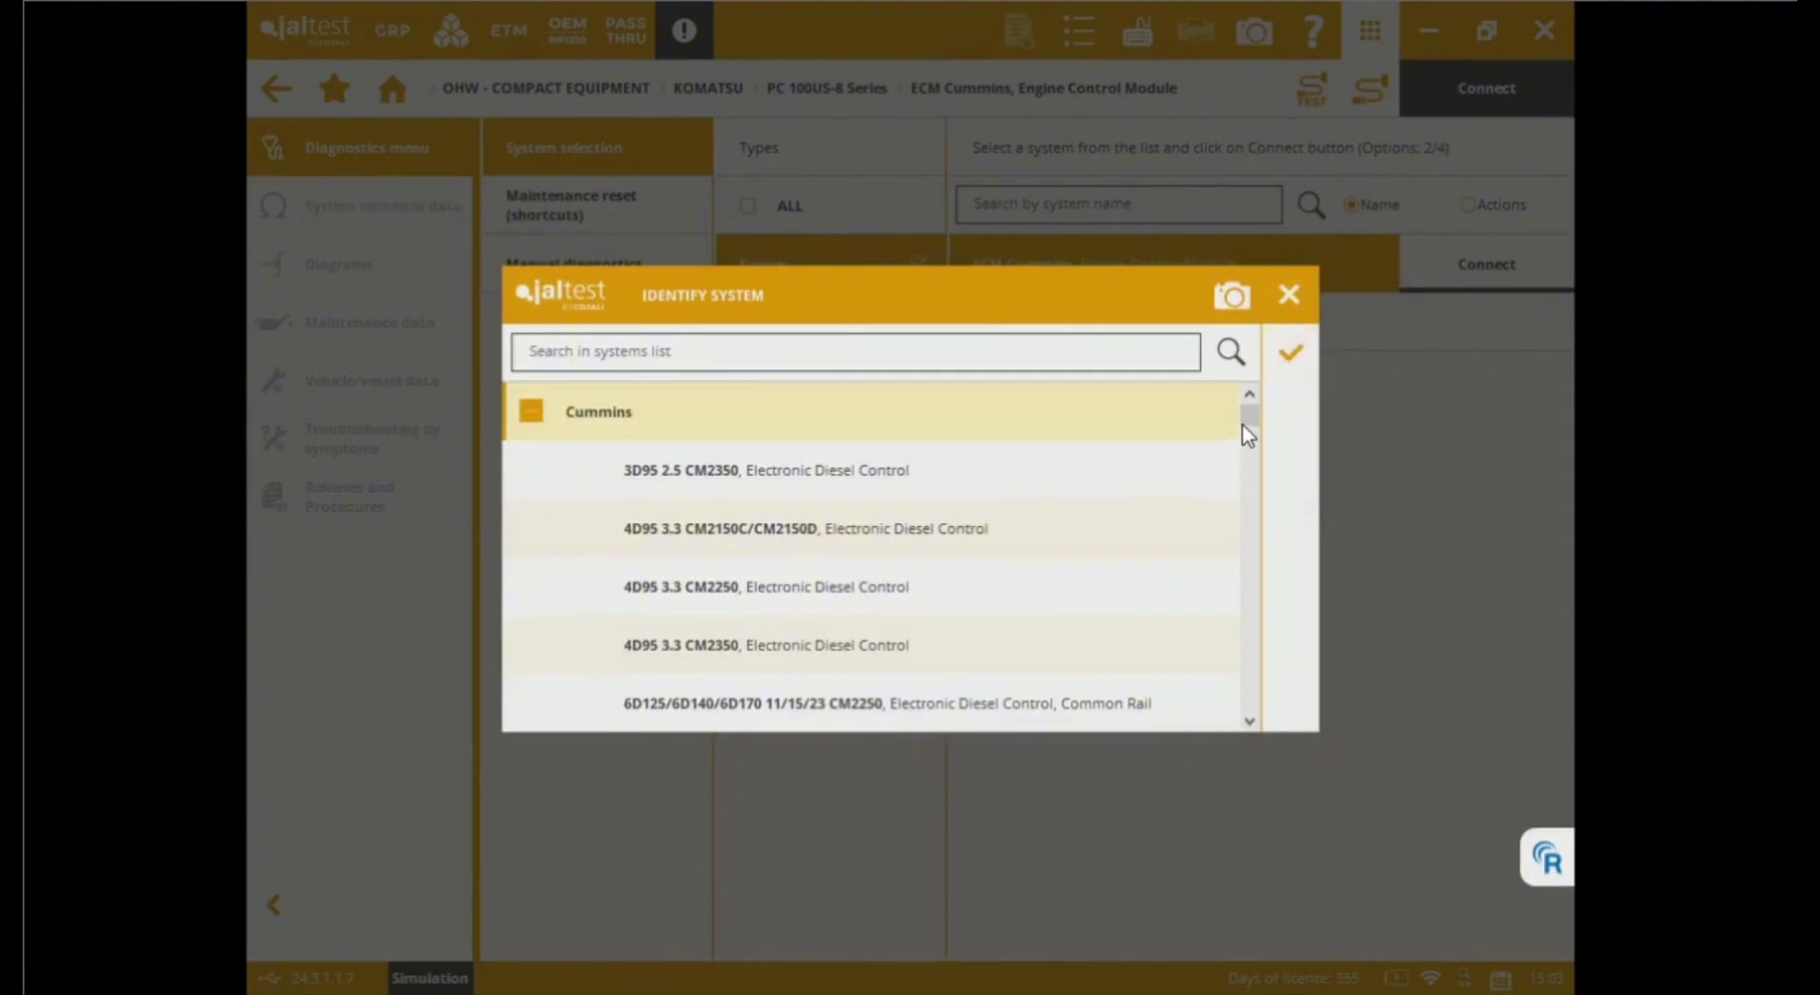
Step: Identify the Cummins system as M15 CM2670, Extra-high Pressure Injection, Common Rail, and complete the connection
{"action": "scroll", "coordinate": [1249, 455], "scroll_direction": "down", "scroll_amount": 5}
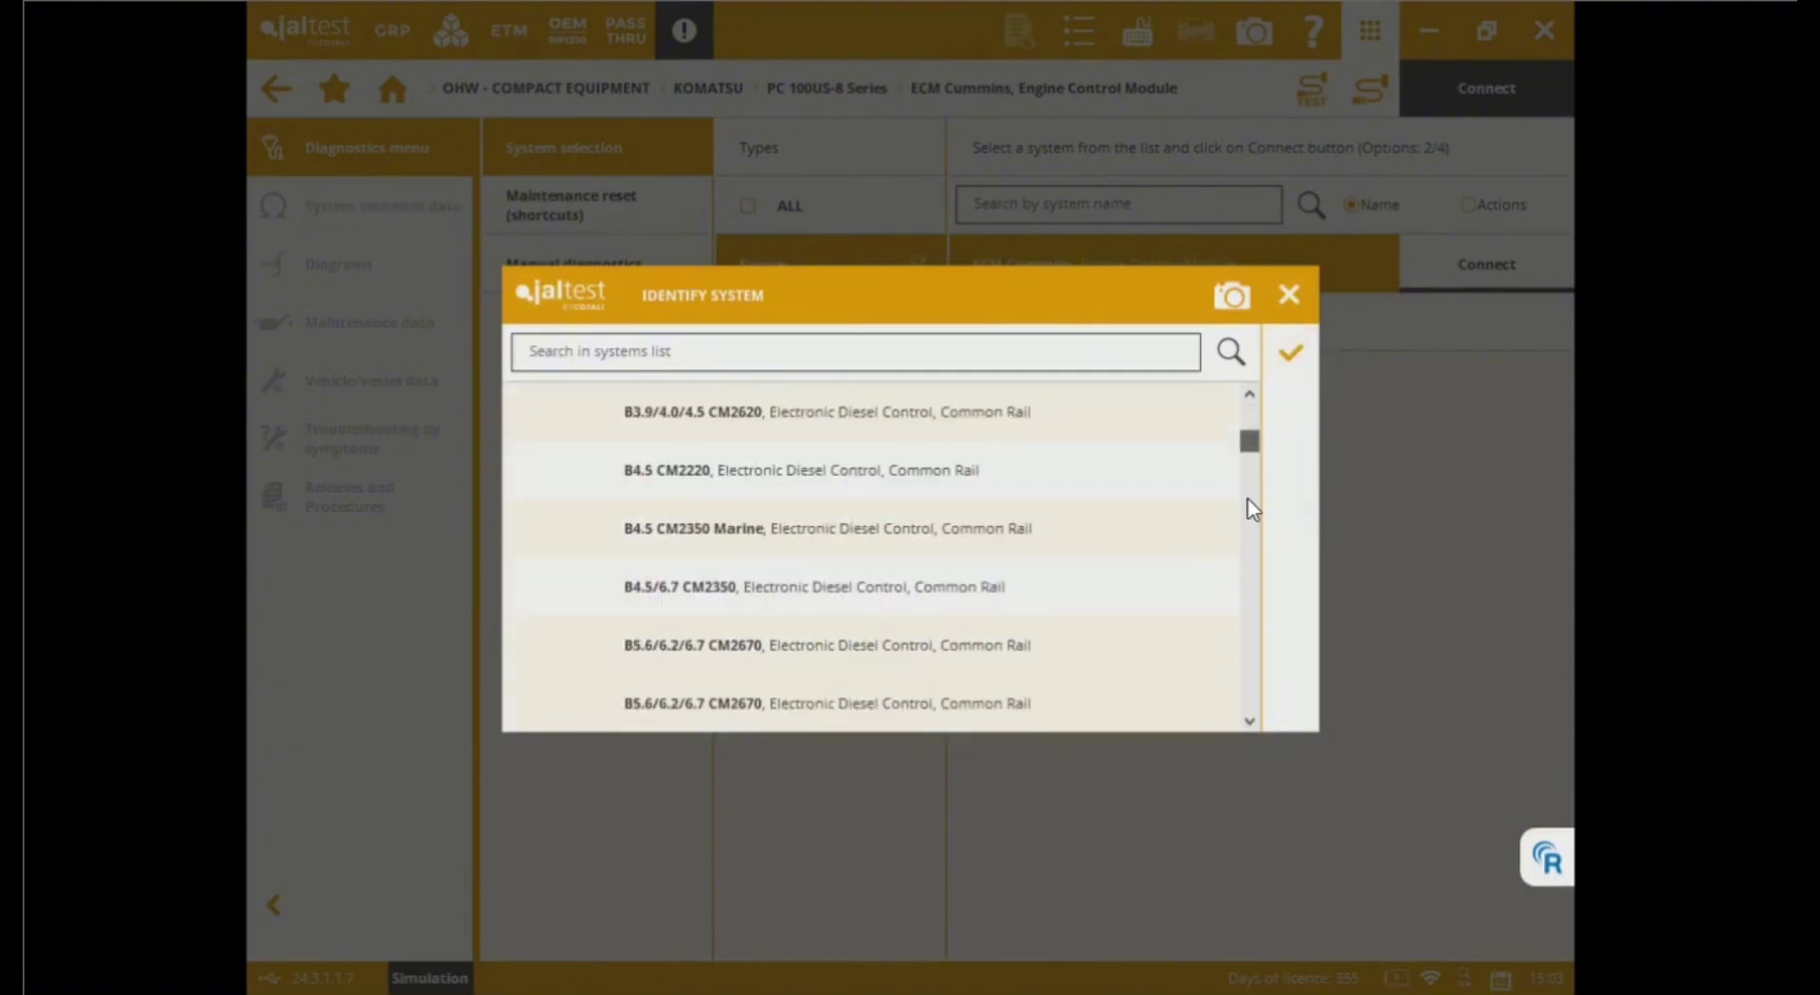
{"action": "scroll", "coordinate": [948, 522], "scroll_direction": "down", "scroll_amount": 15}
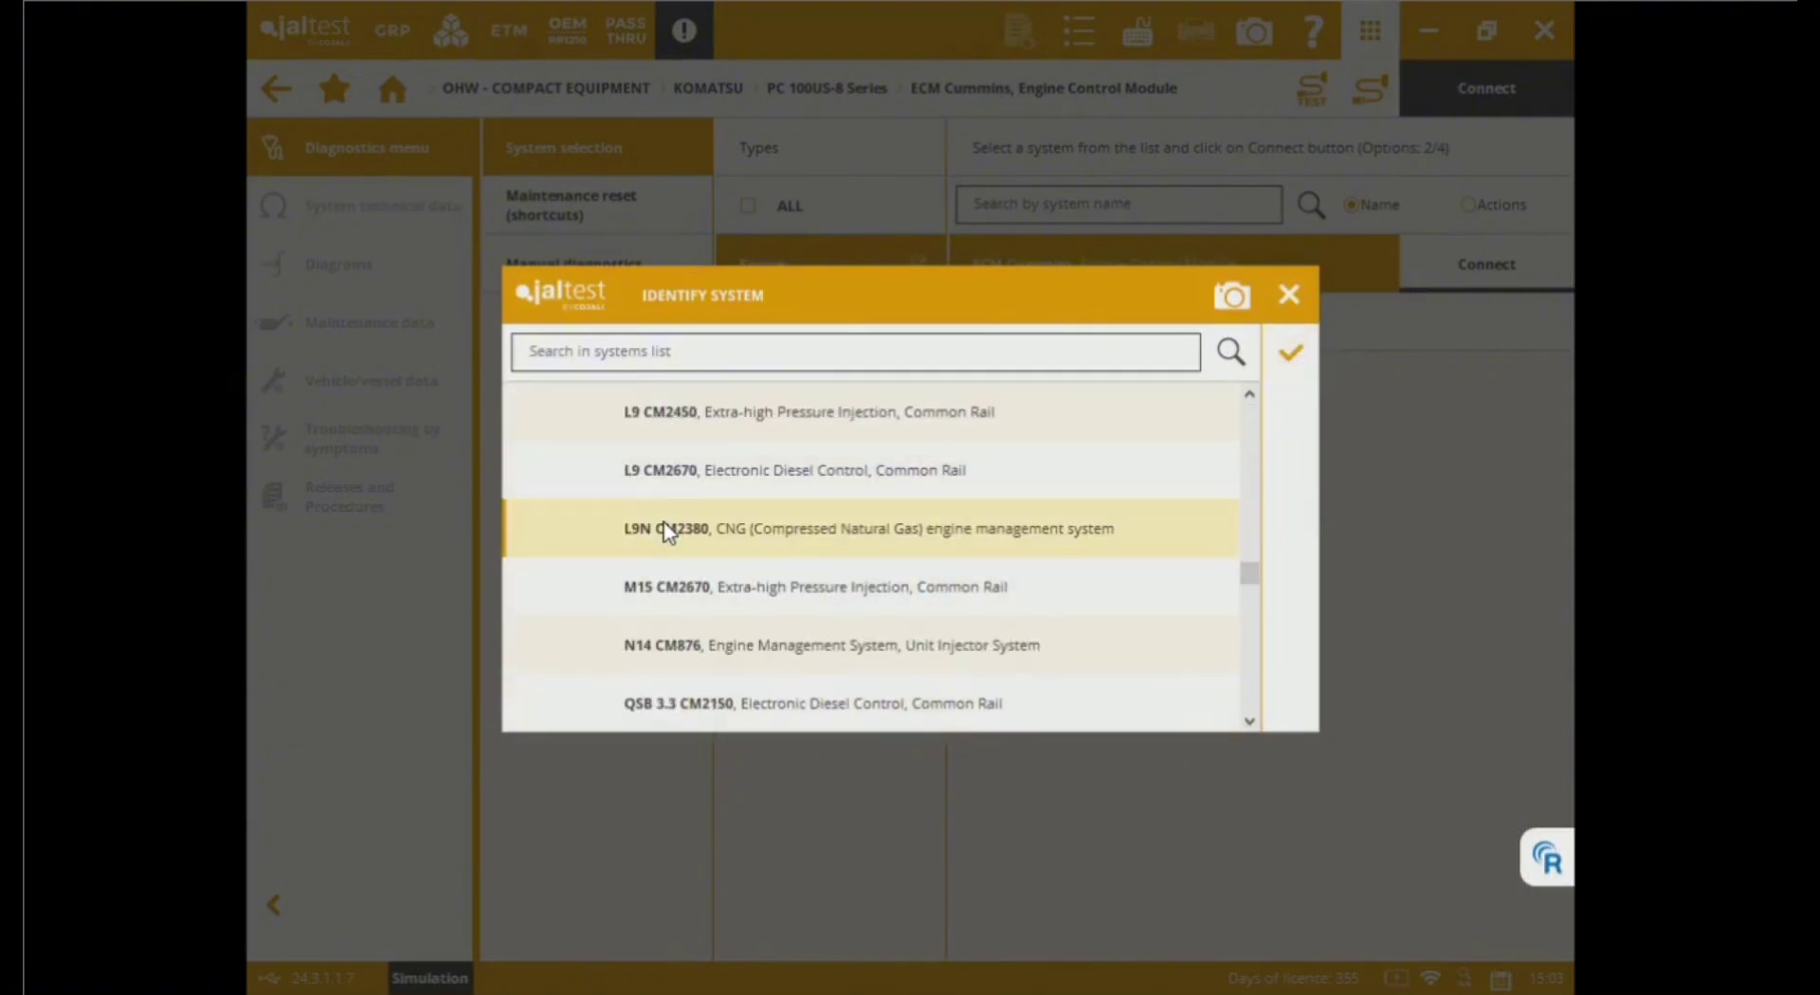
{"action": "left_click", "coordinate": [661, 595]}
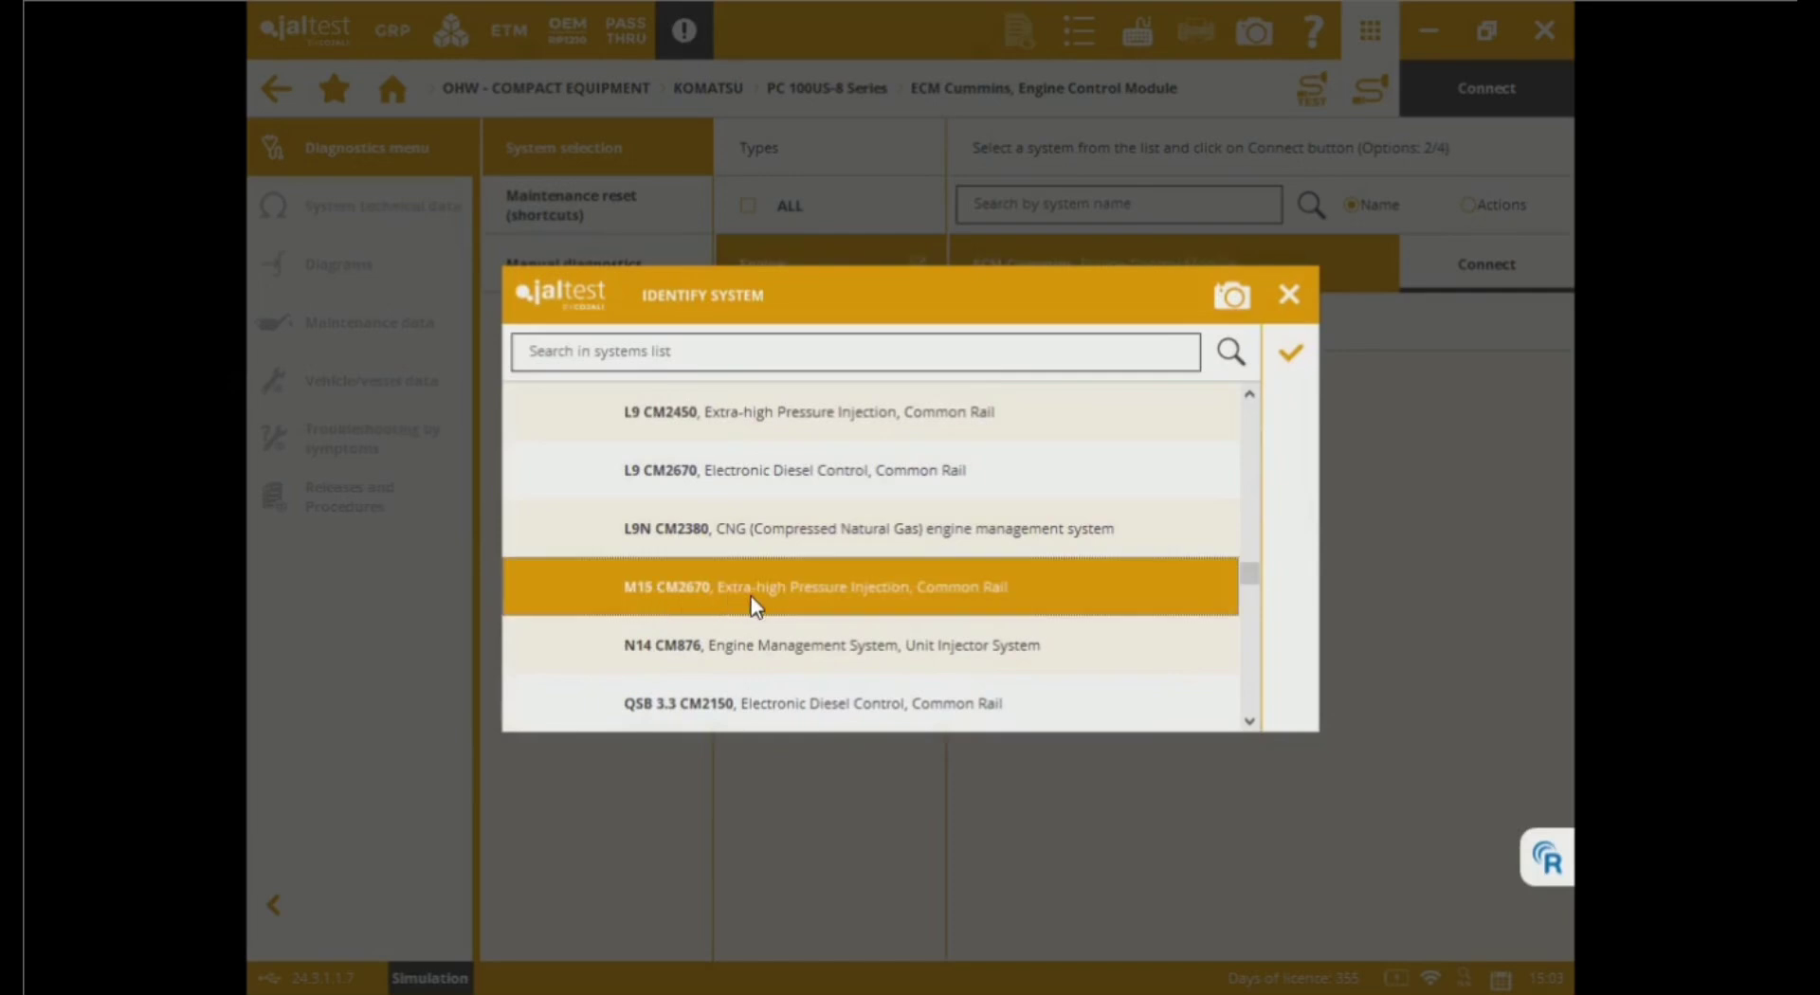
{"action": "left_click", "coordinate": [1288, 355]}
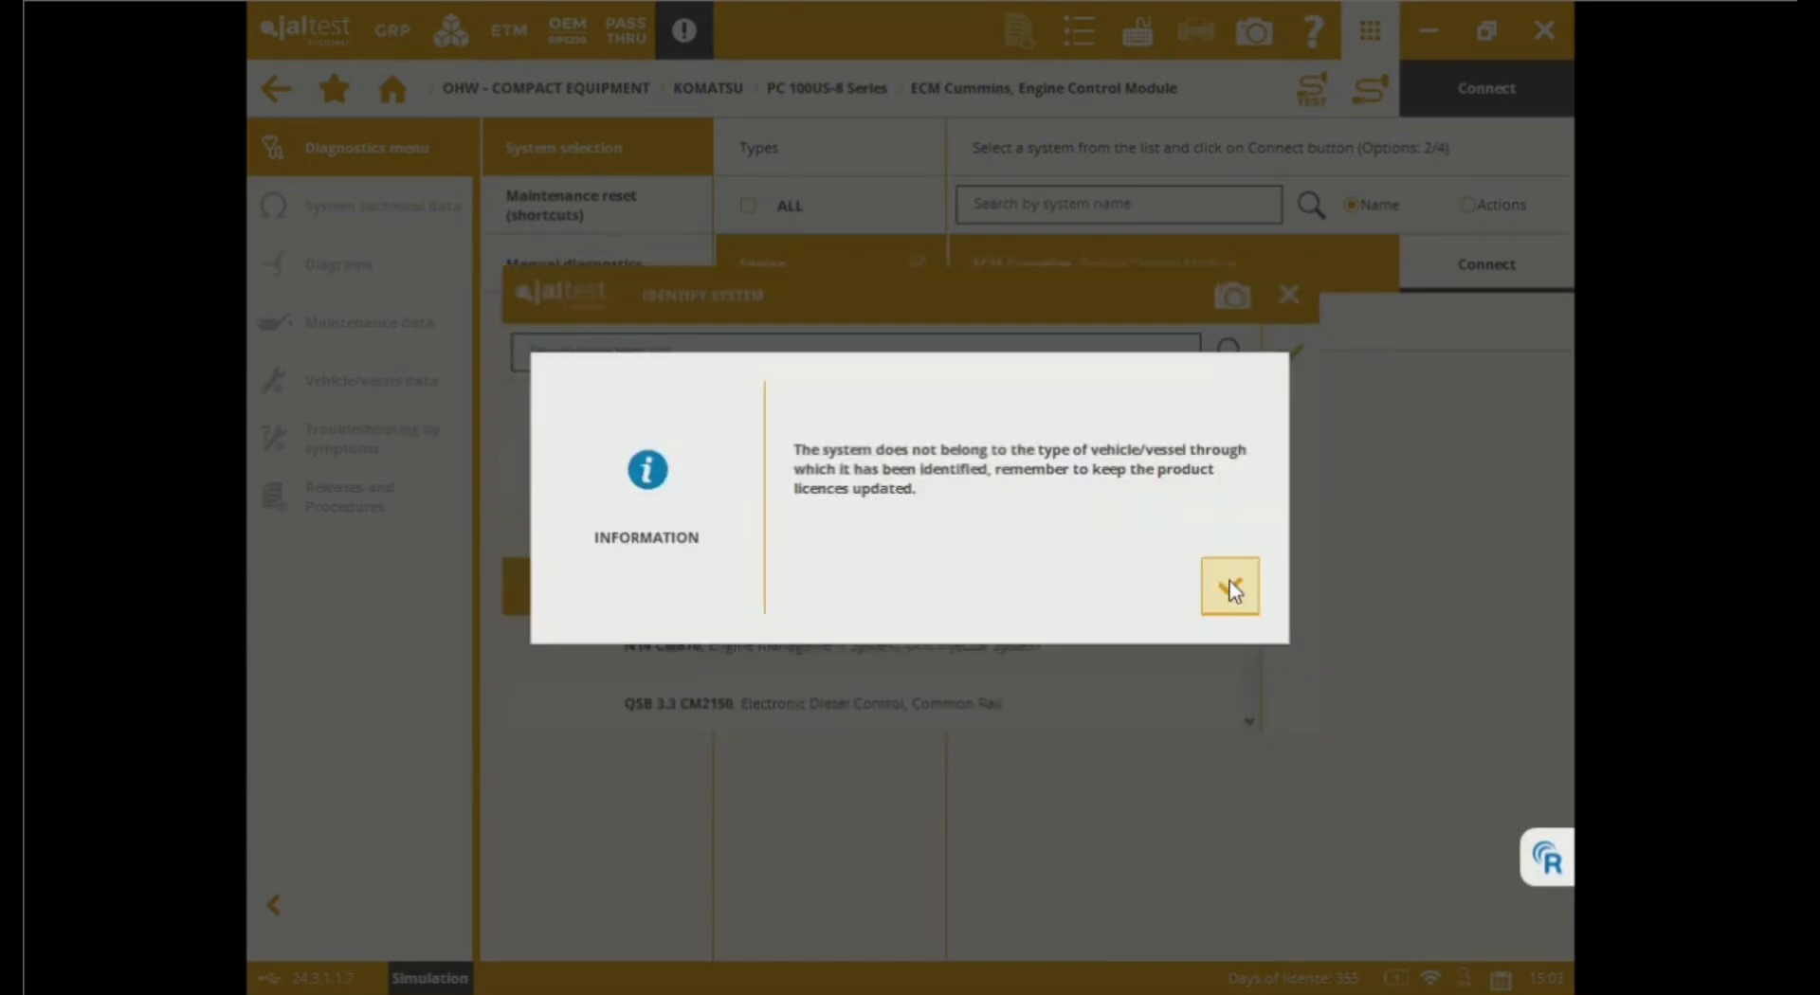
{"action": "left_click", "coordinate": [1231, 588]}
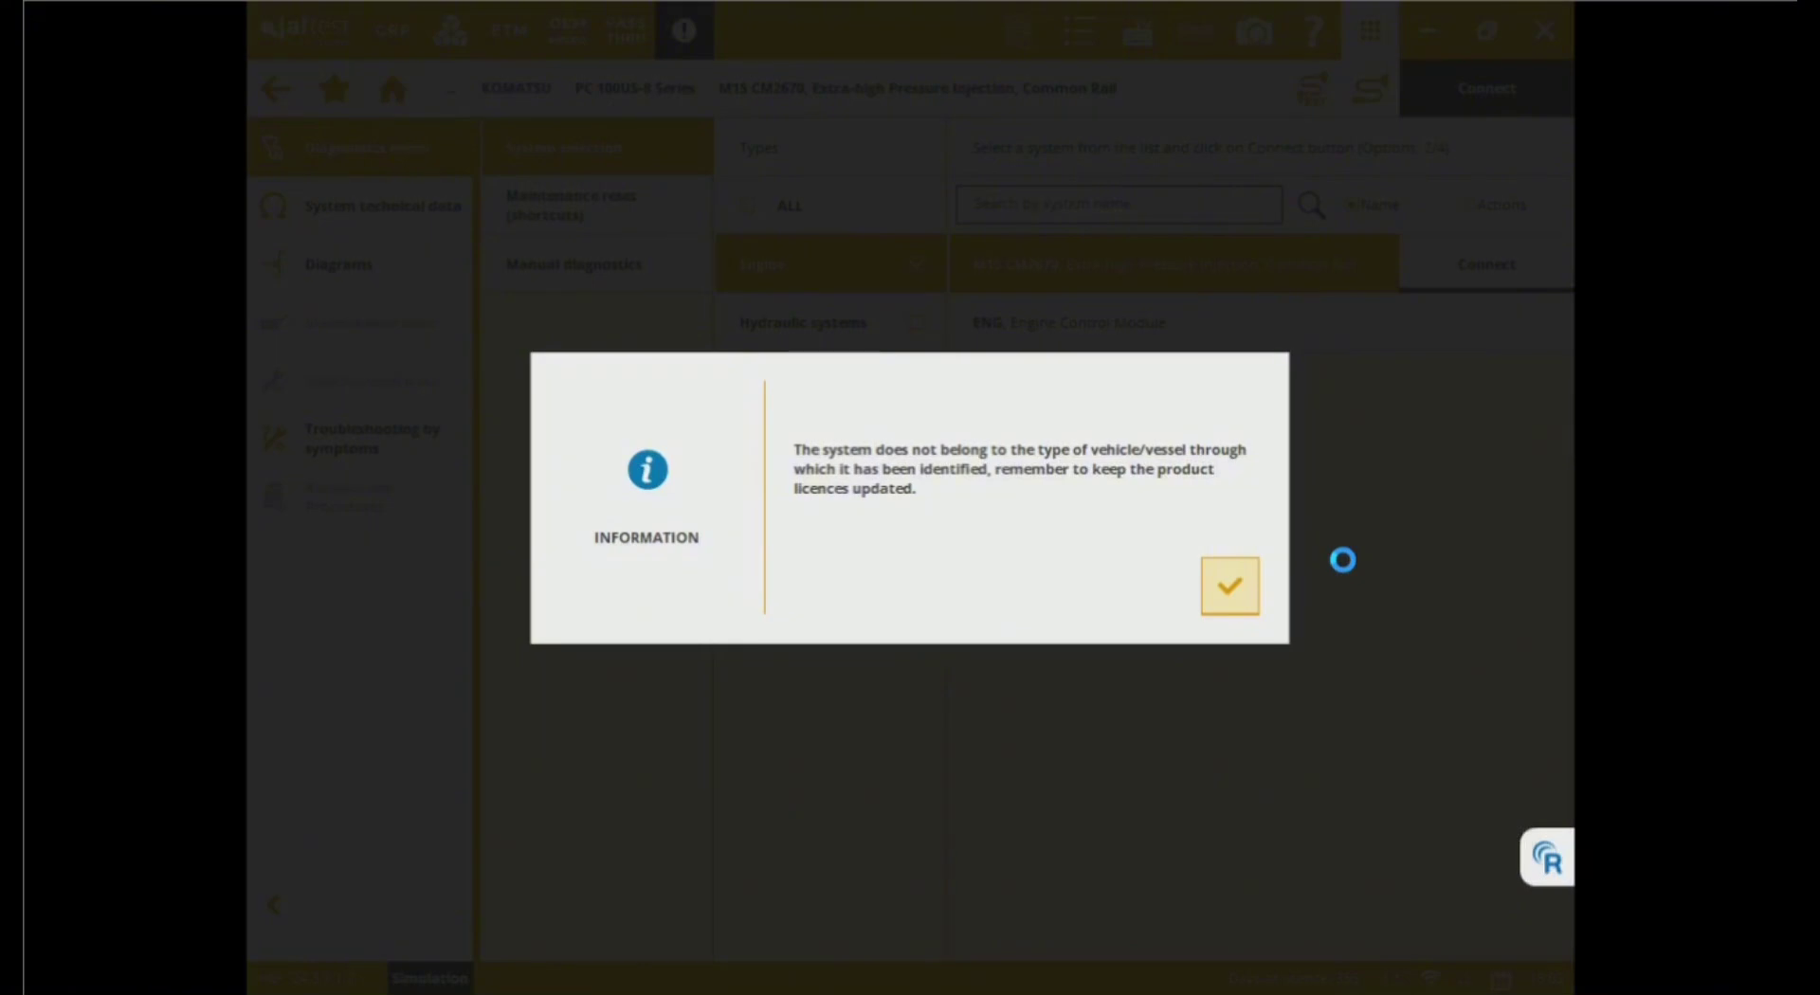
{"action": "left_click", "coordinate": [1247, 597]}
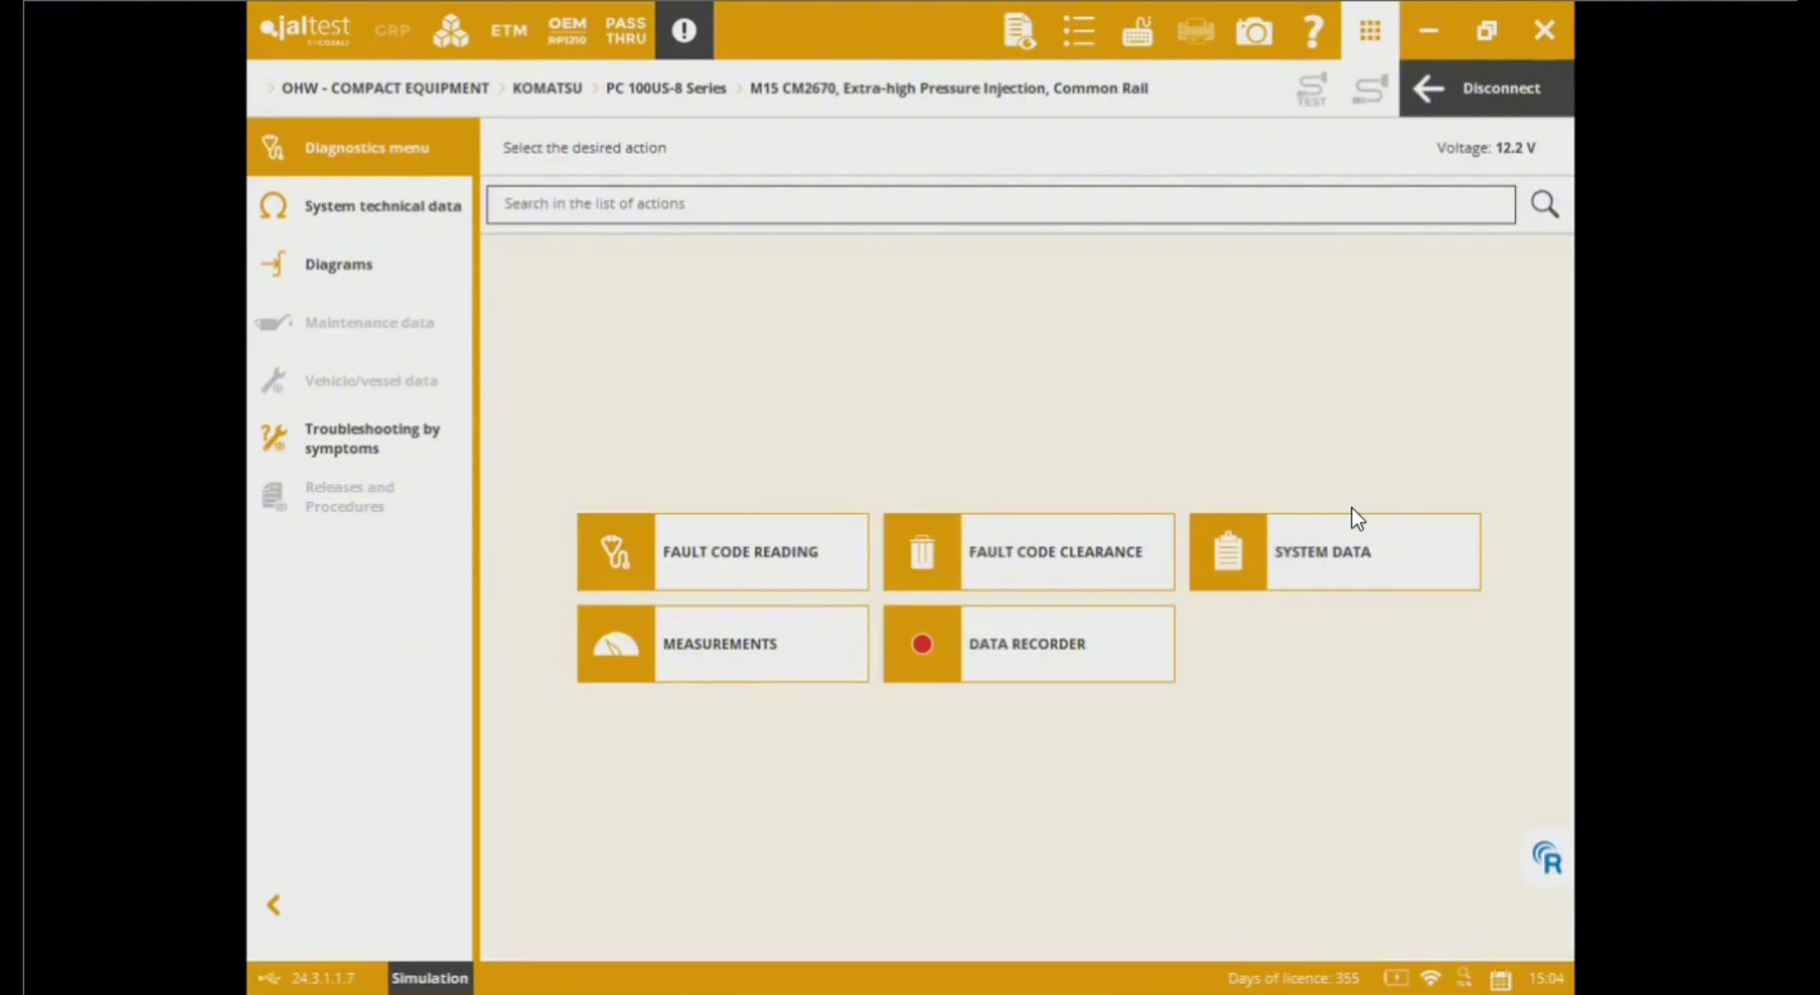
Step: Disconnect from the M15 CM2670 system and return to the Komatsu model list without saving the diagnosis report
{"action": "left_click", "coordinate": [913, 558]}
{"action": "left_click", "coordinate": [1446, 100]}
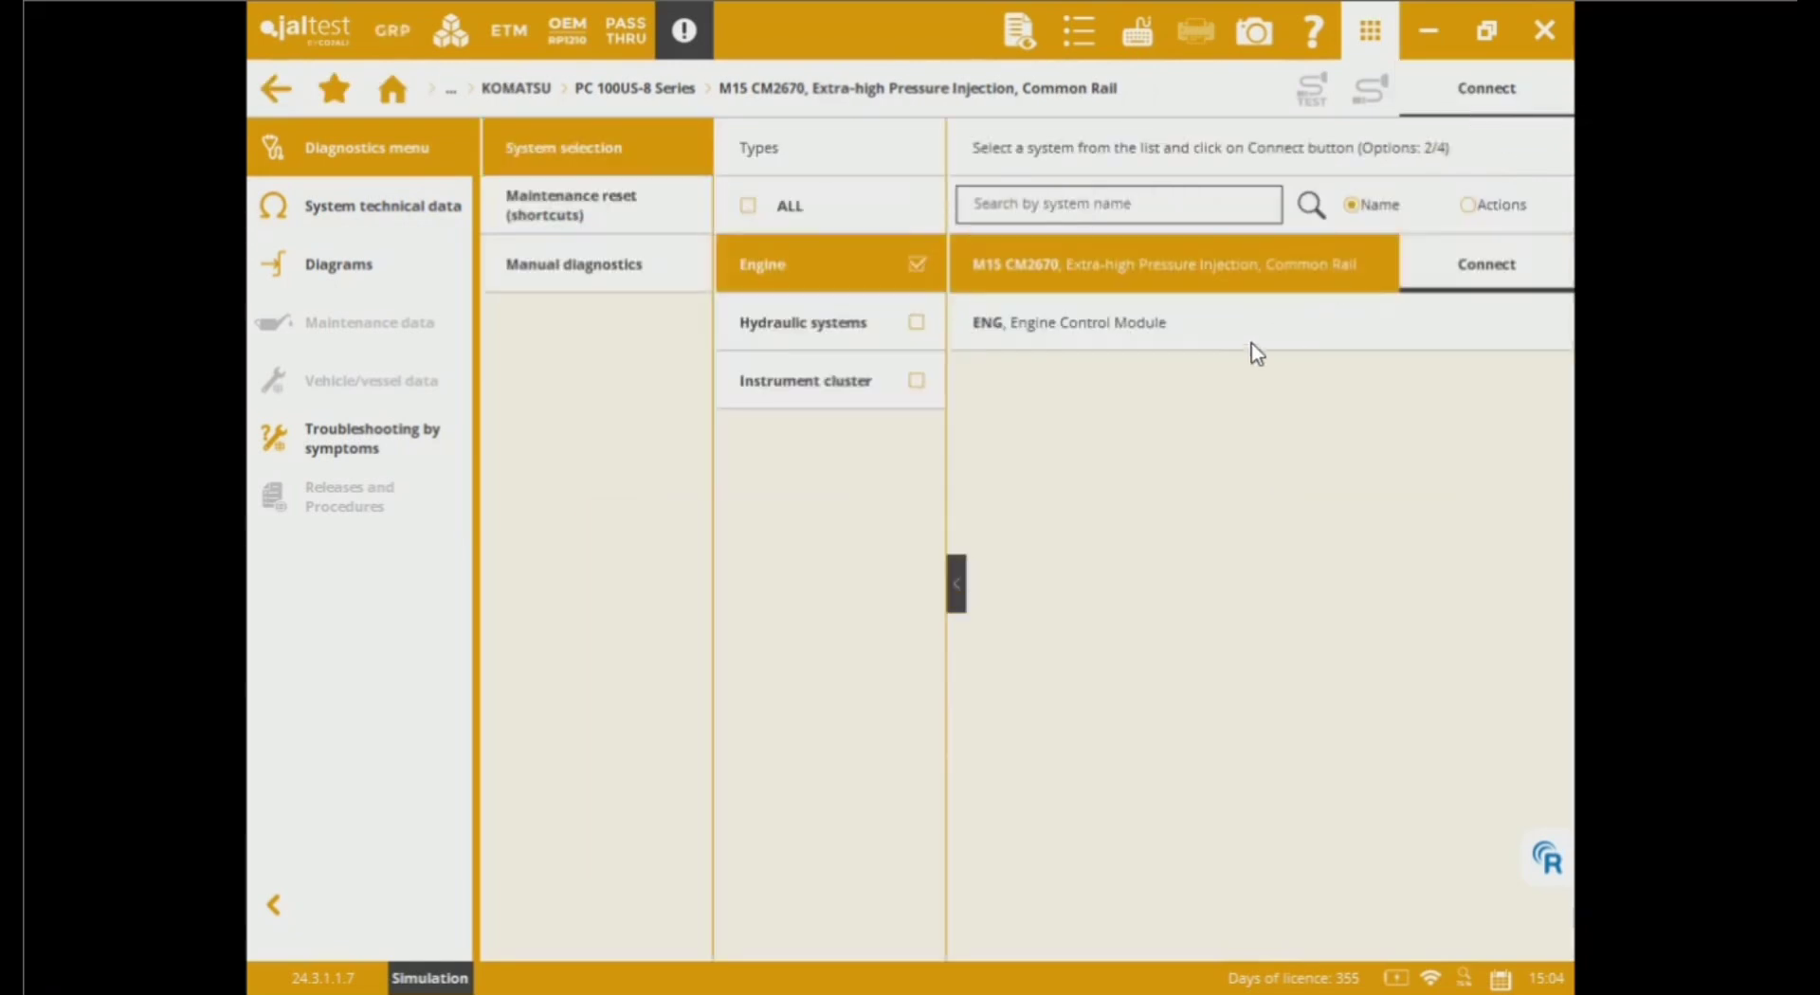
{"action": "left_click", "coordinate": [1471, 280]}
{"action": "left_click", "coordinate": [275, 86]}
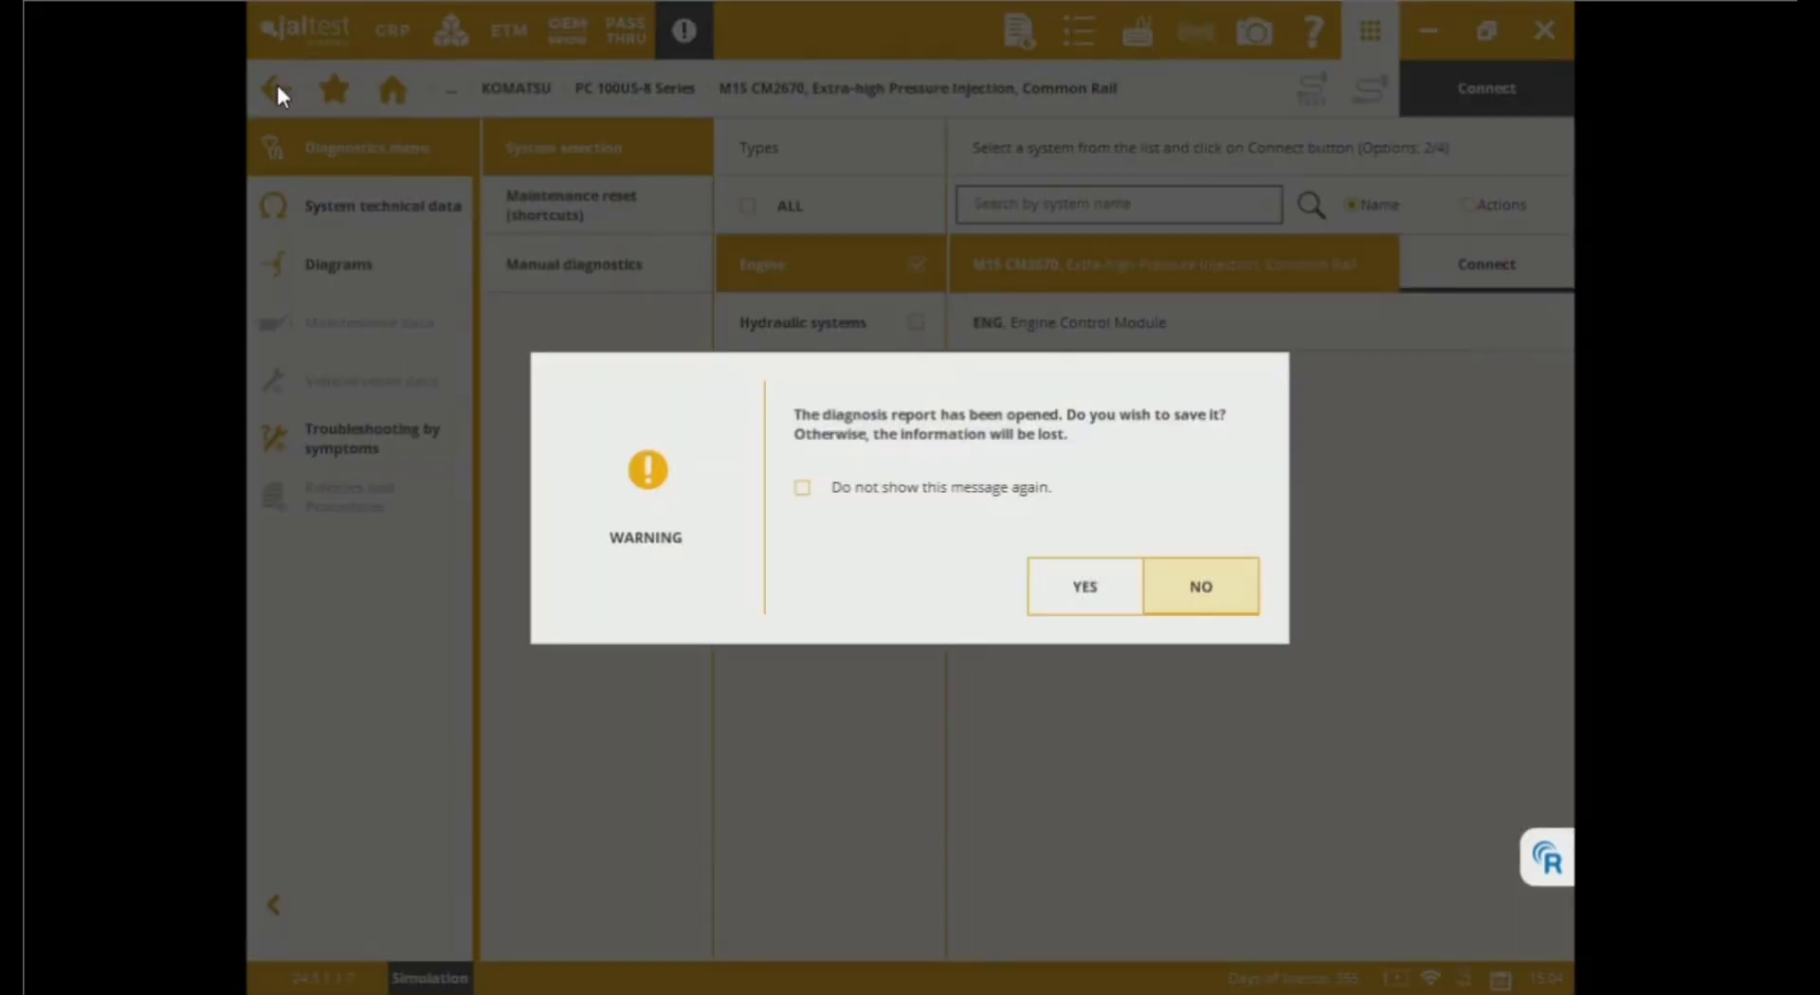
{"action": "left_click", "coordinate": [1196, 588]}
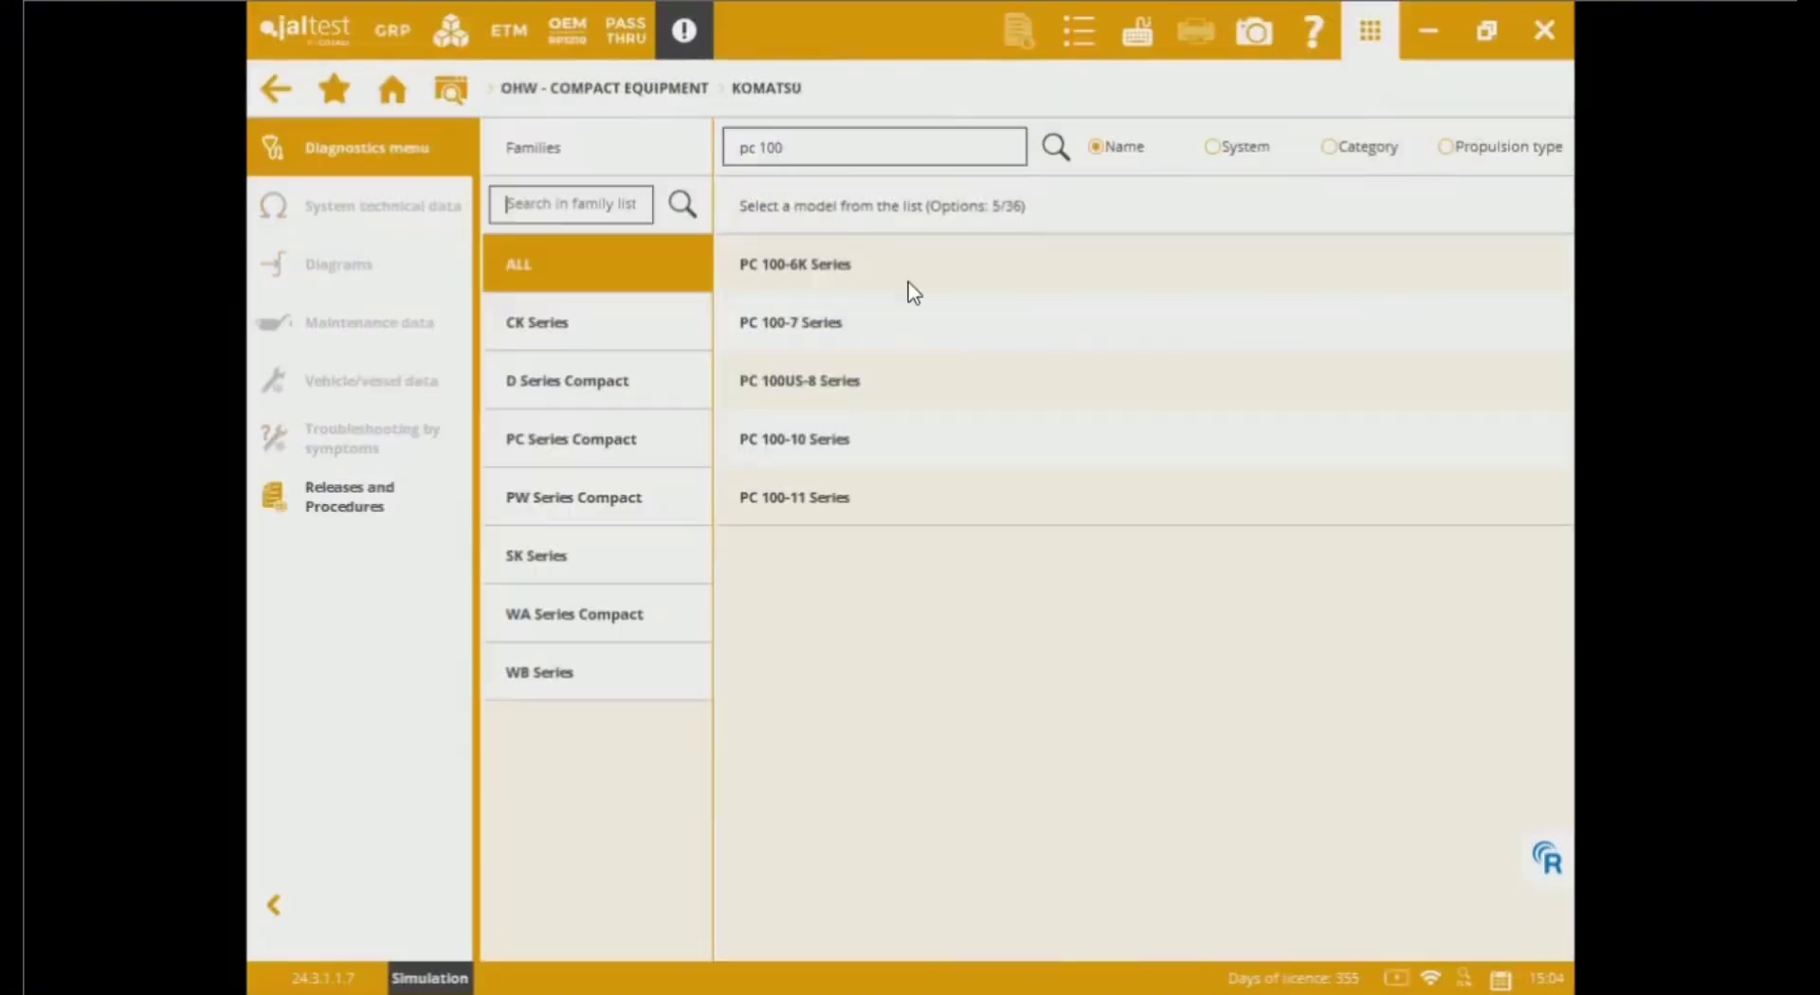
Step: Open the PC 100-7 Series and start a connection to its ECM Cummins engine control module
{"action": "left_click", "coordinate": [860, 327]}
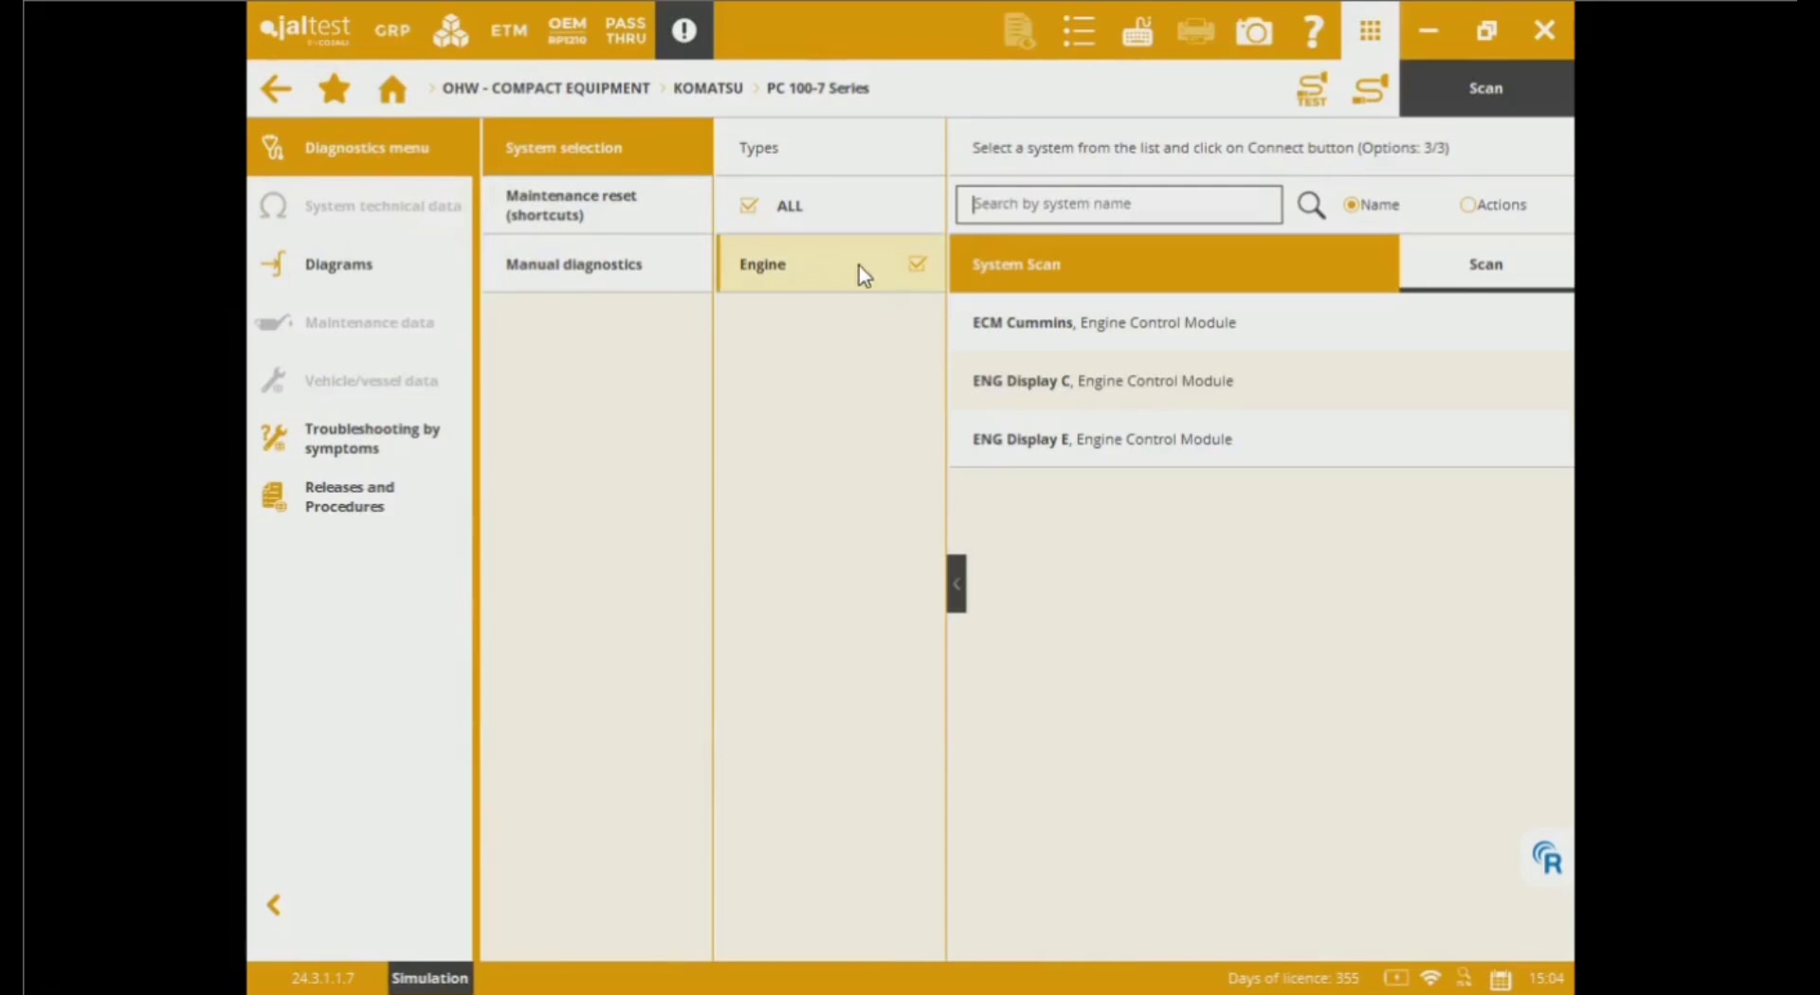
{"action": "left_click", "coordinate": [1367, 333]}
{"action": "left_click", "coordinate": [1484, 339]}
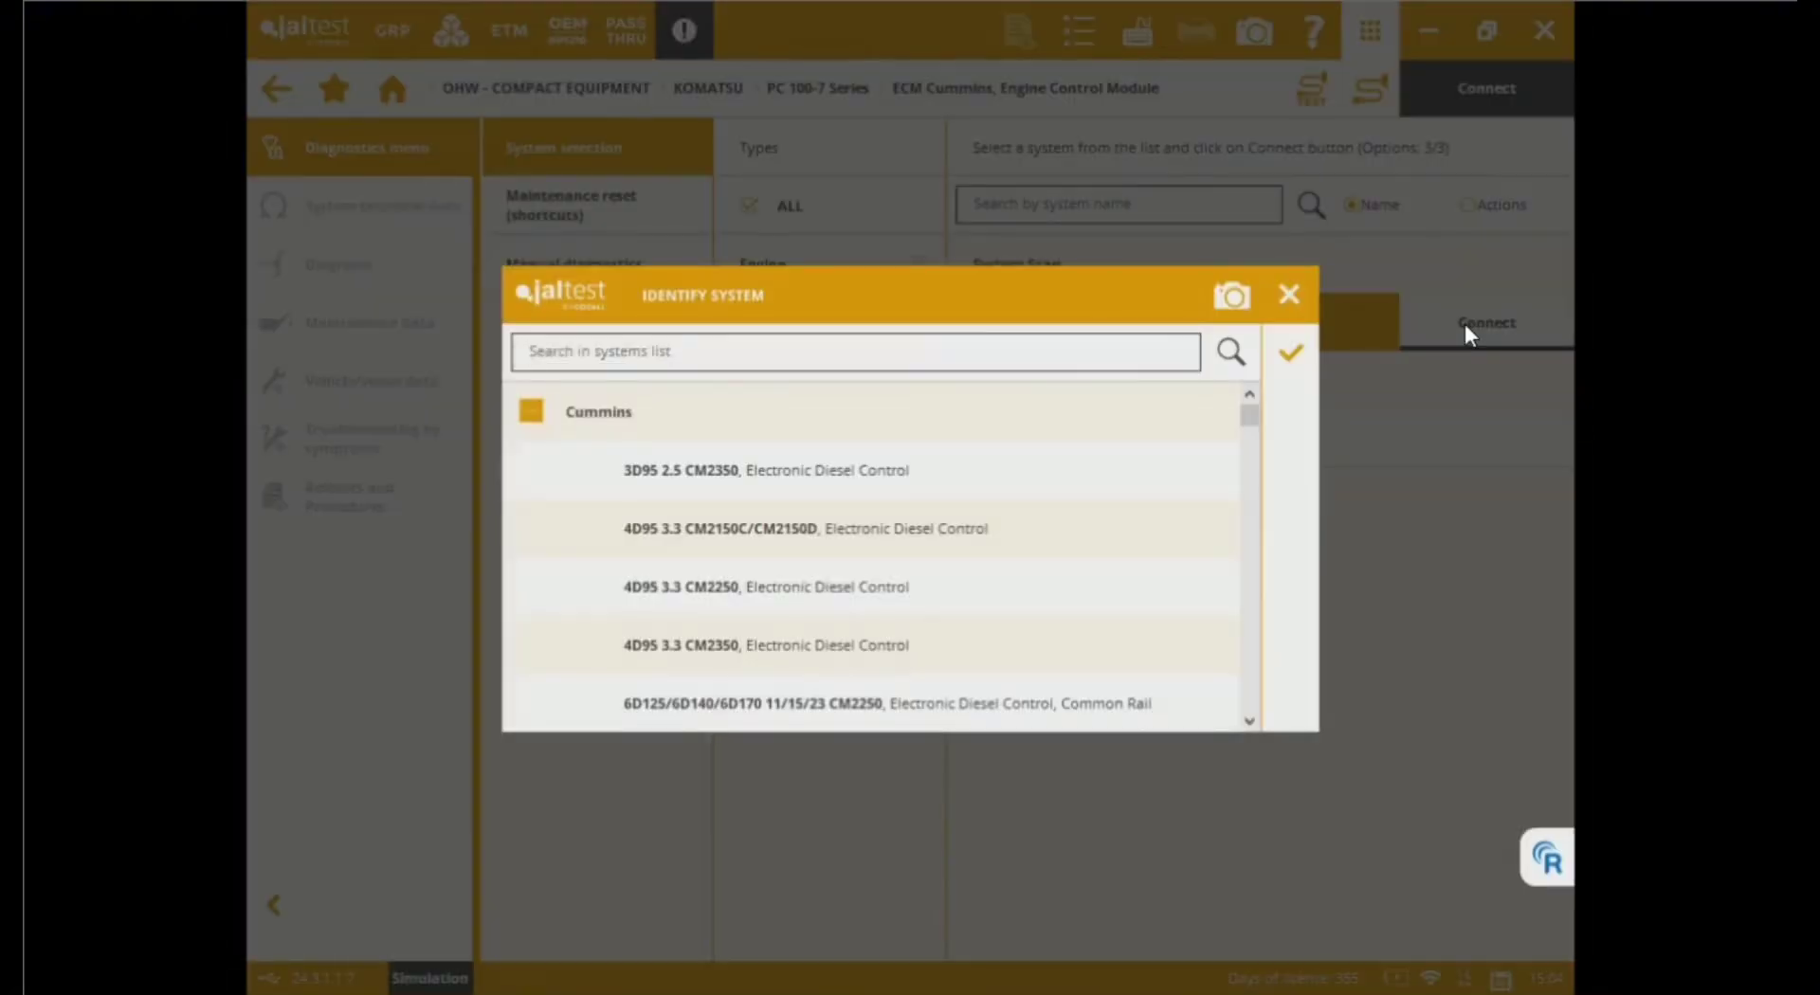
Step: Identify the Cummins system as ISF/F 3.8 CM2350, Electronic Diesel Control, Common Rail, and complete the connection
{"action": "left_click_drag", "start_coordinate": [1249, 424], "coordinate": [1265, 529]}
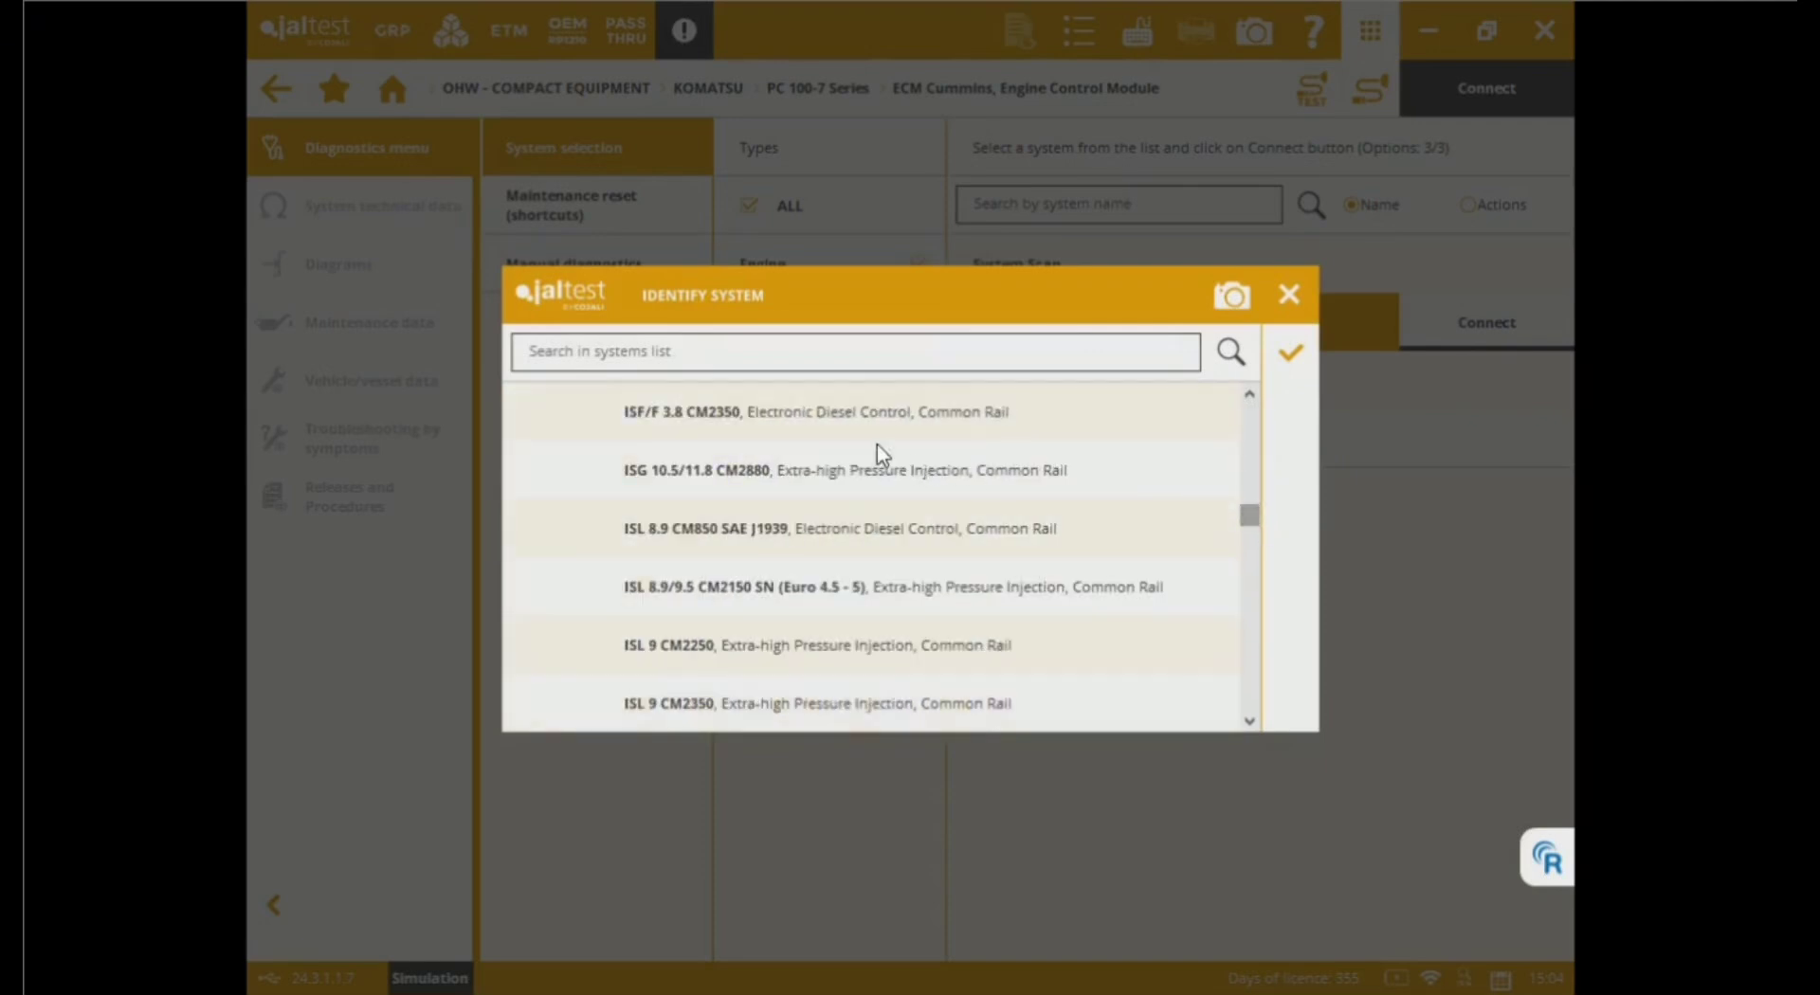
{"action": "left_click", "coordinate": [798, 414]}
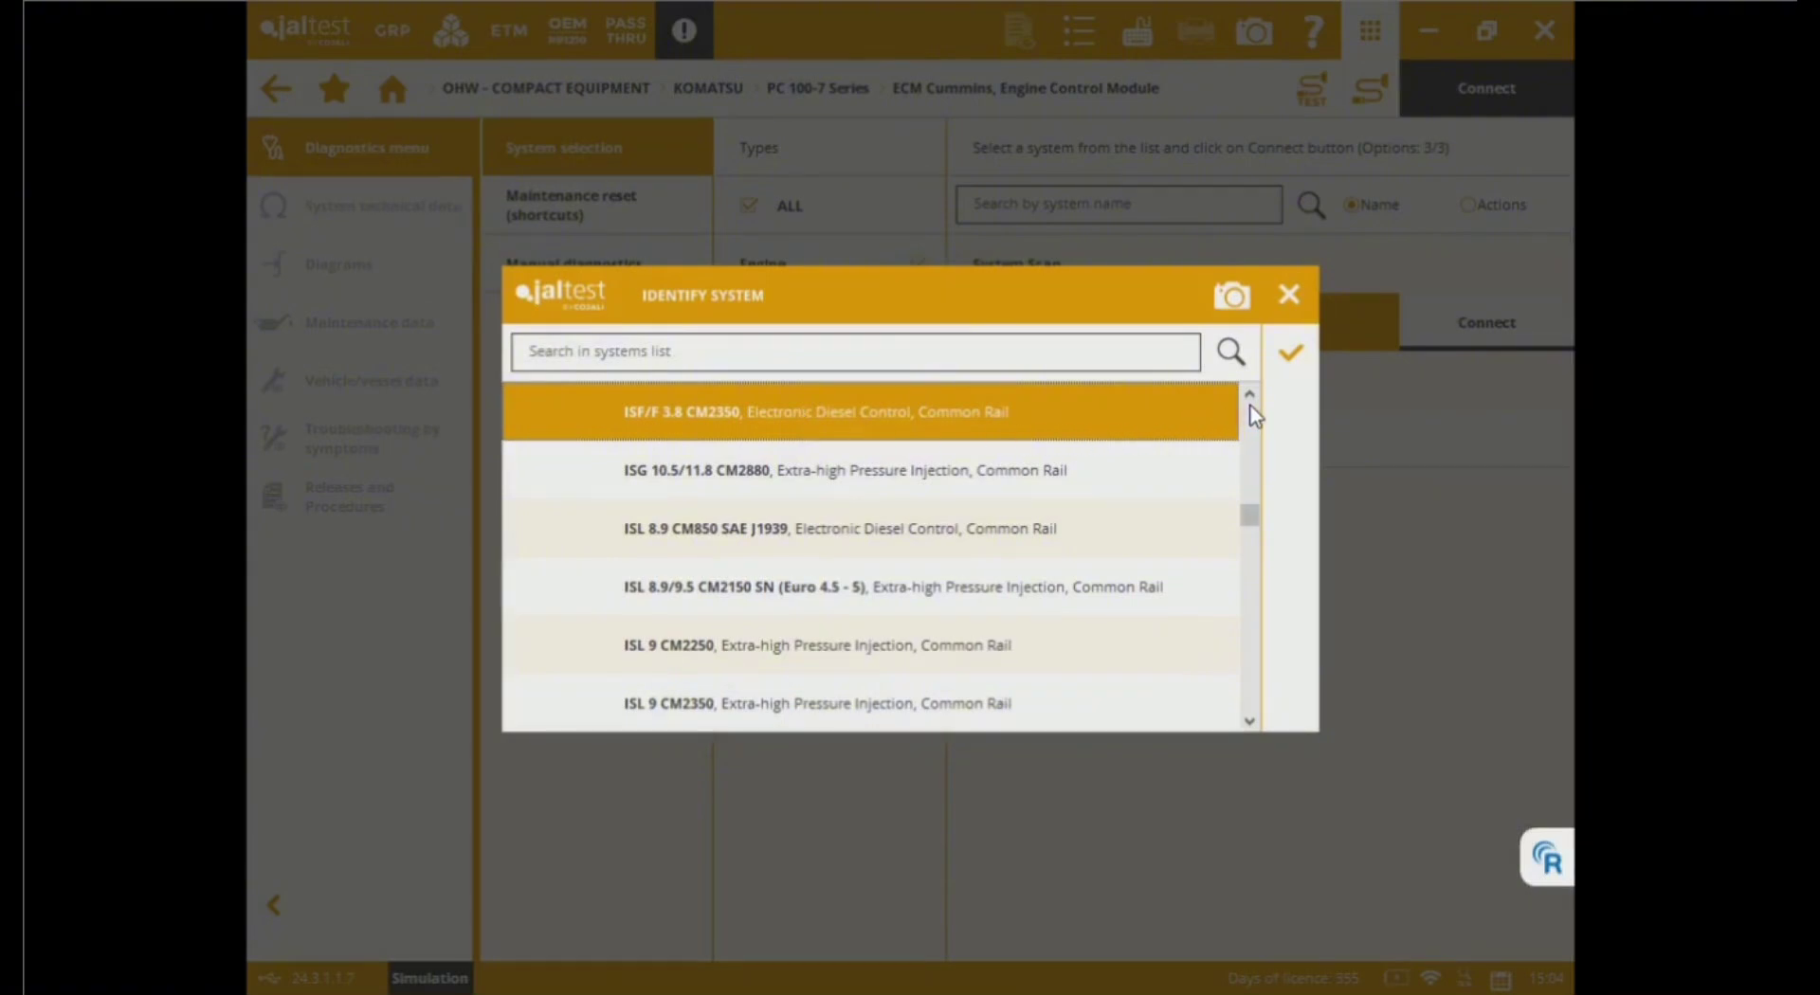
{"action": "left_click", "coordinate": [1289, 365]}
{"action": "left_click", "coordinate": [1238, 574]}
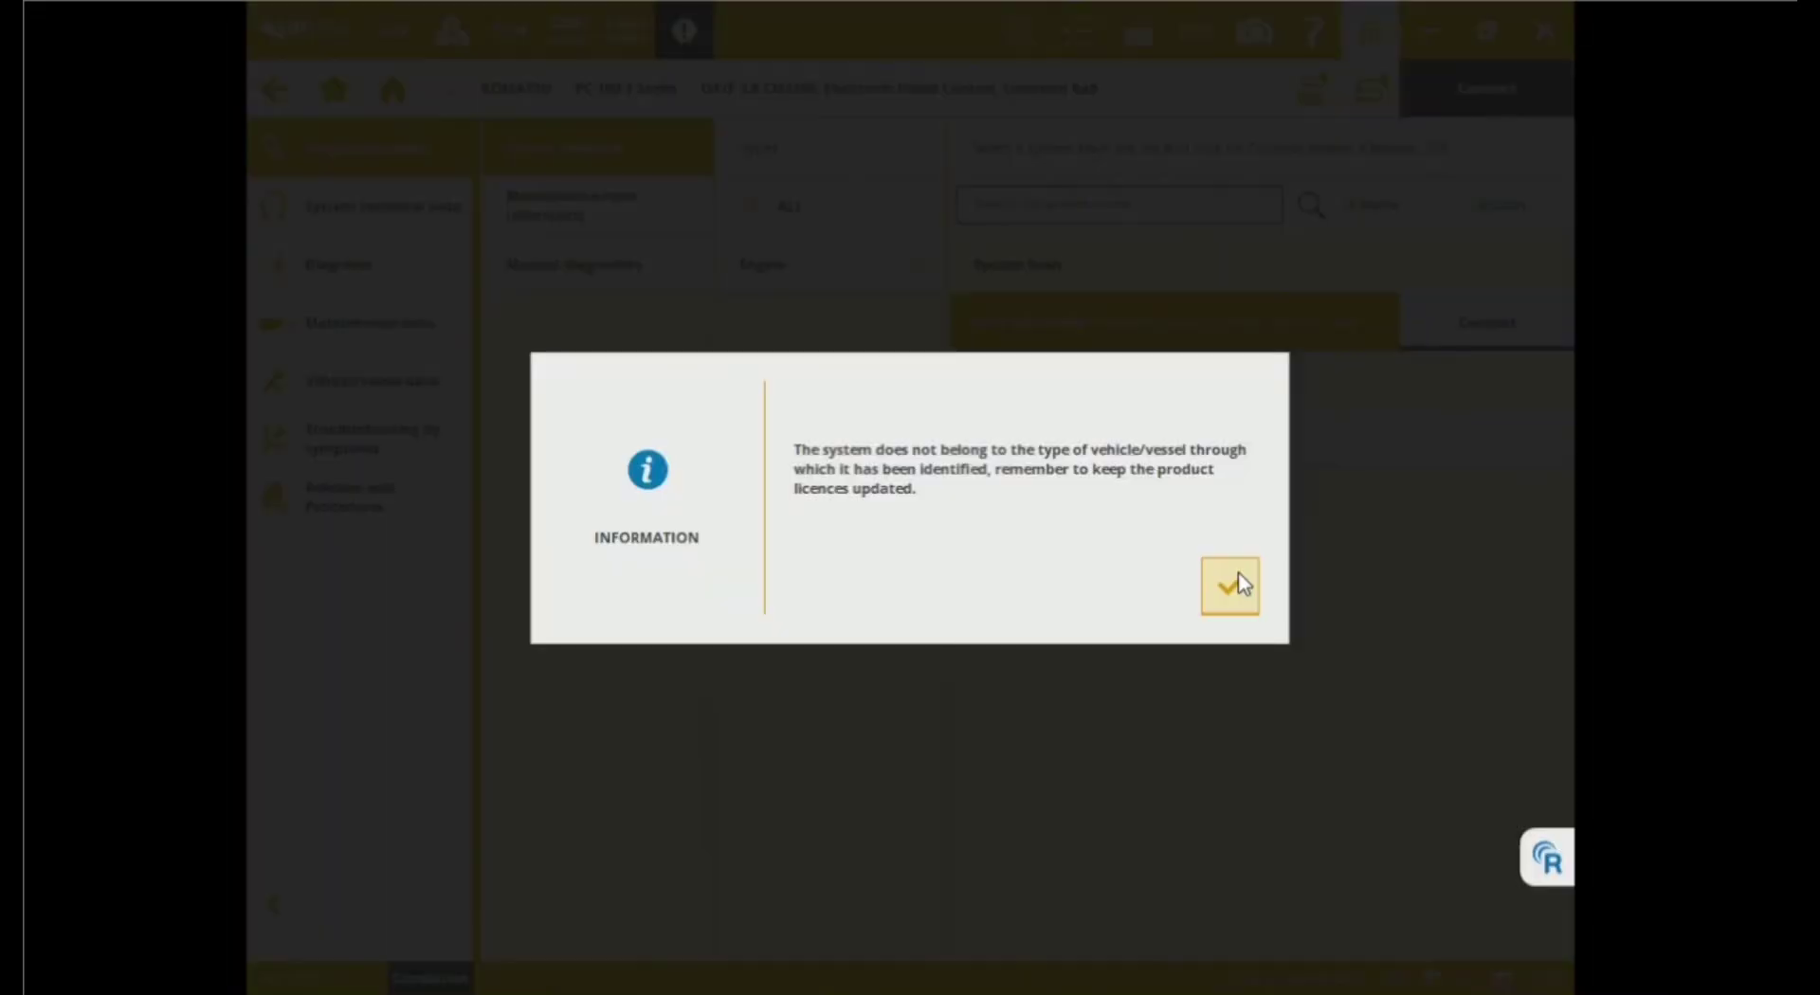
{"action": "left_click", "coordinate": [1238, 573]}
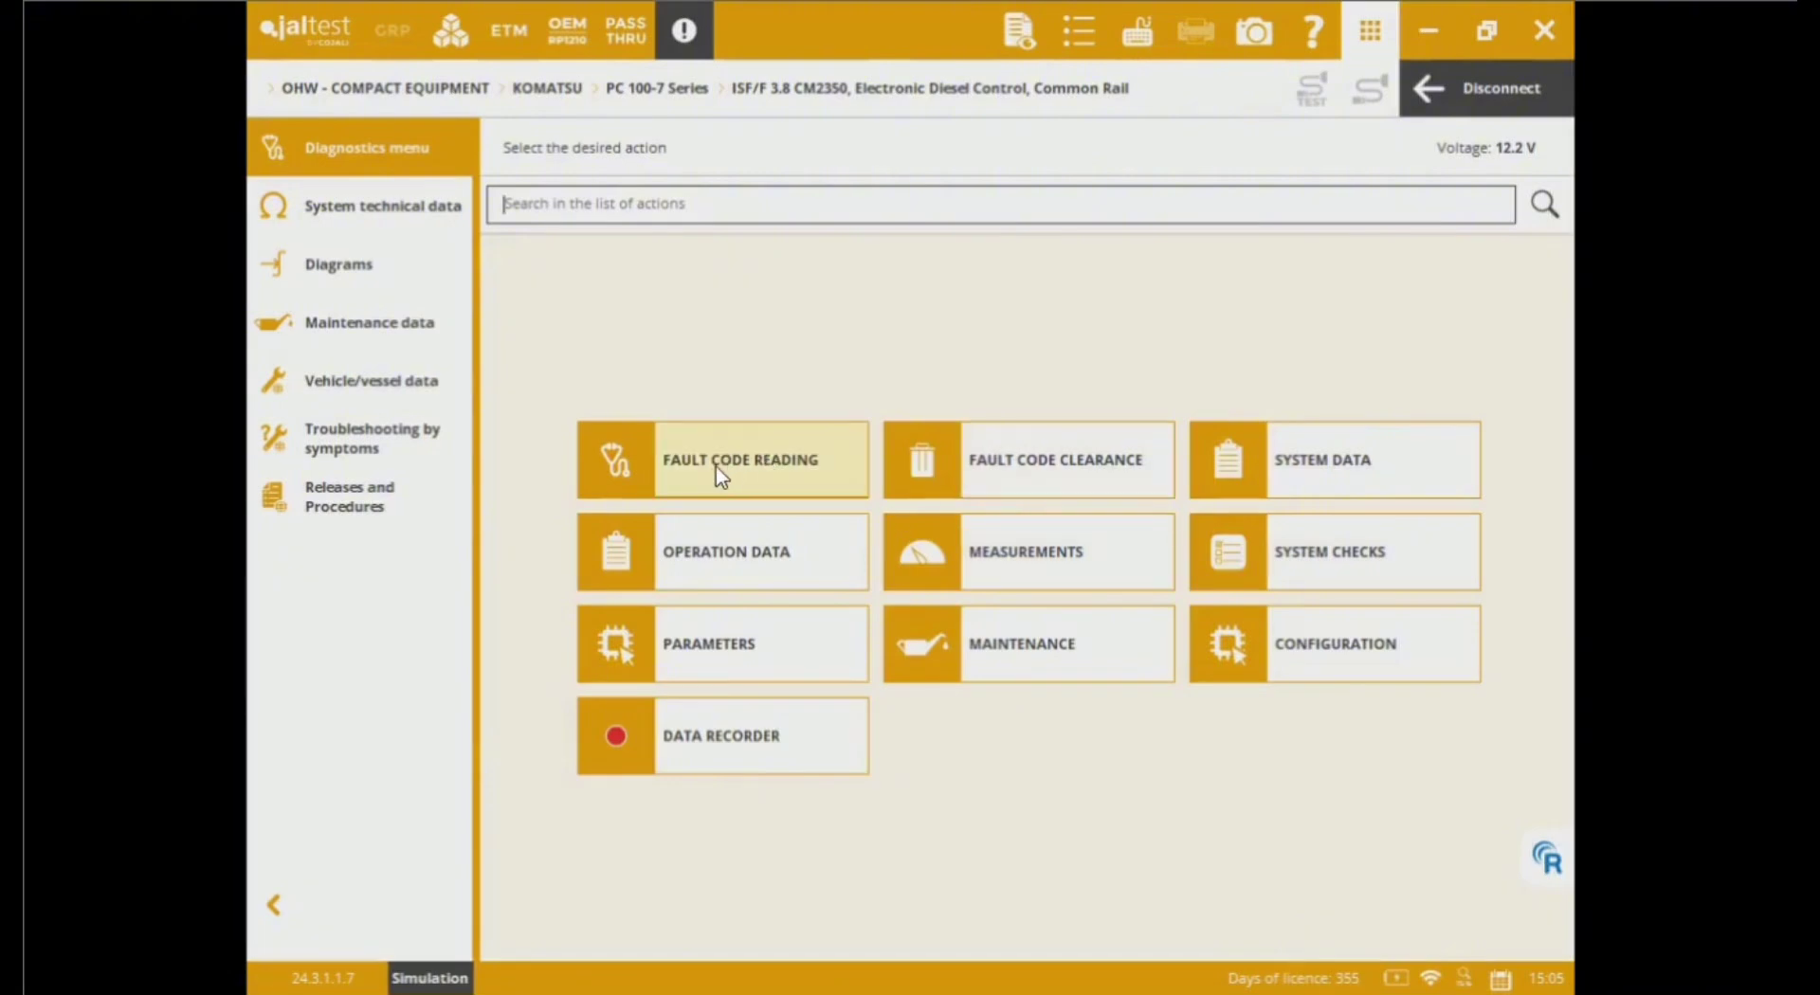
Step: Read the stored fault codes and view the freeze frame data and help for the AdBlue/DEF dosing valve fault 3565
{"action": "left_click", "coordinate": [713, 474]}
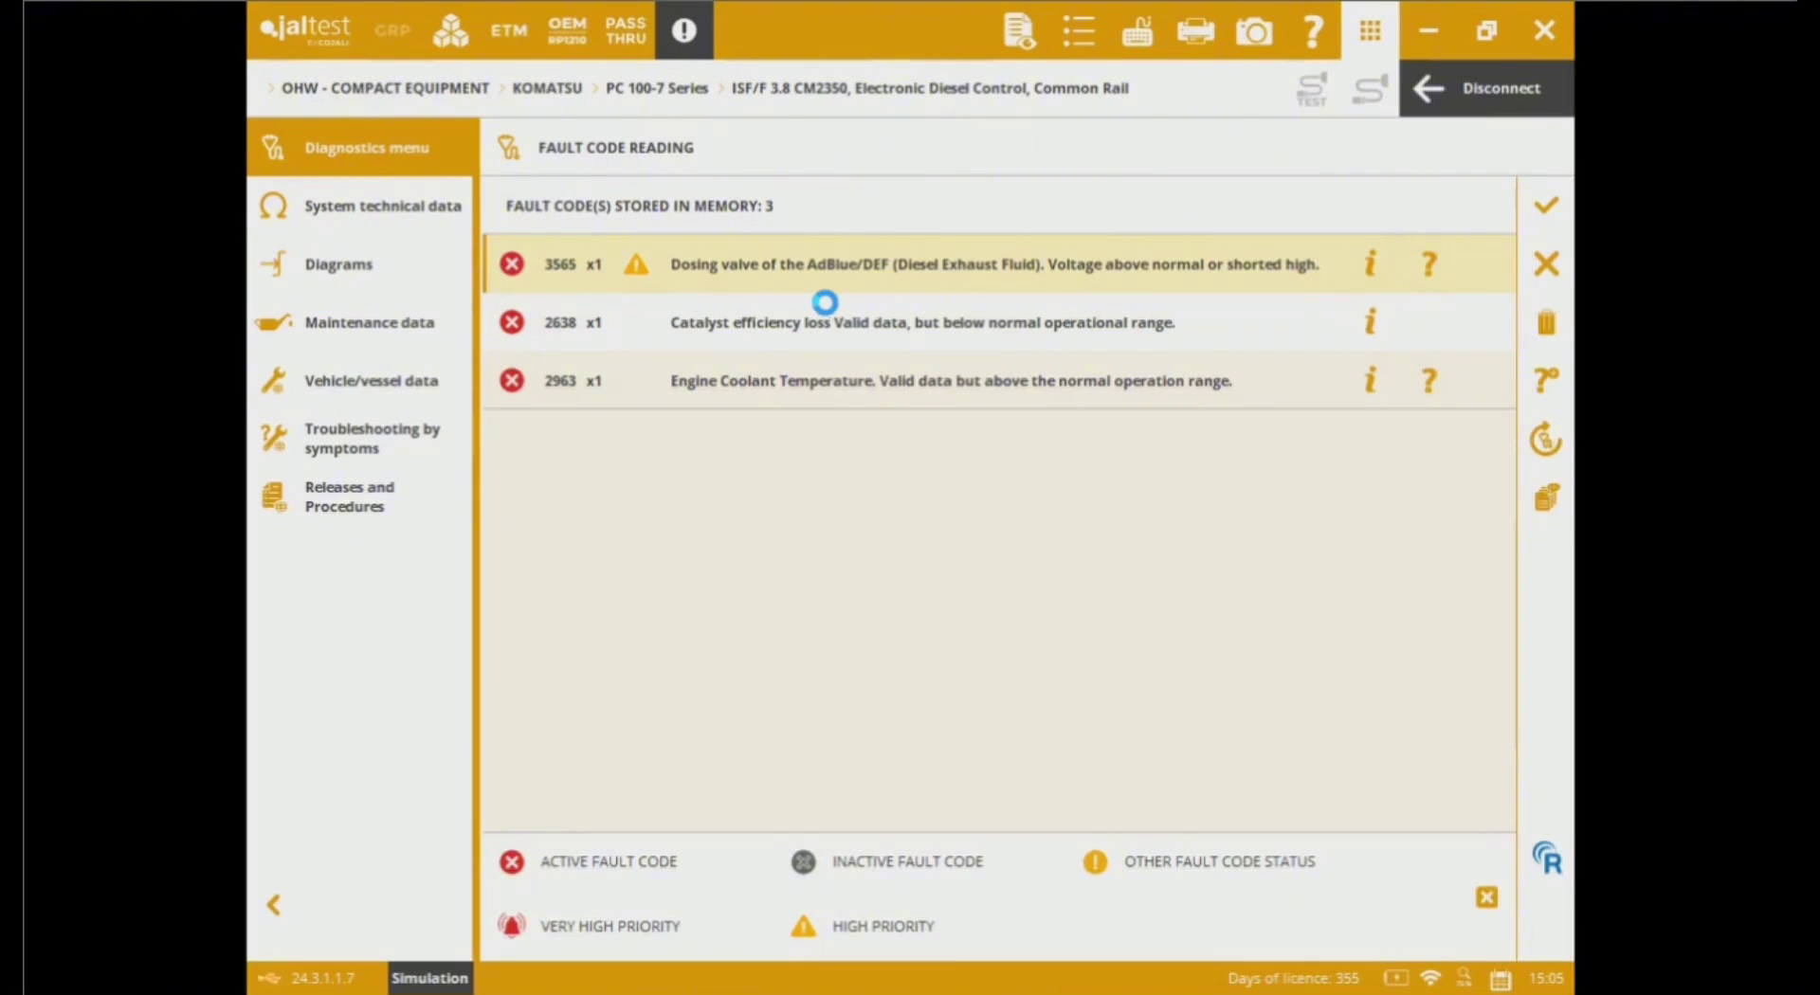
{"action": "left_click", "coordinate": [1376, 273]}
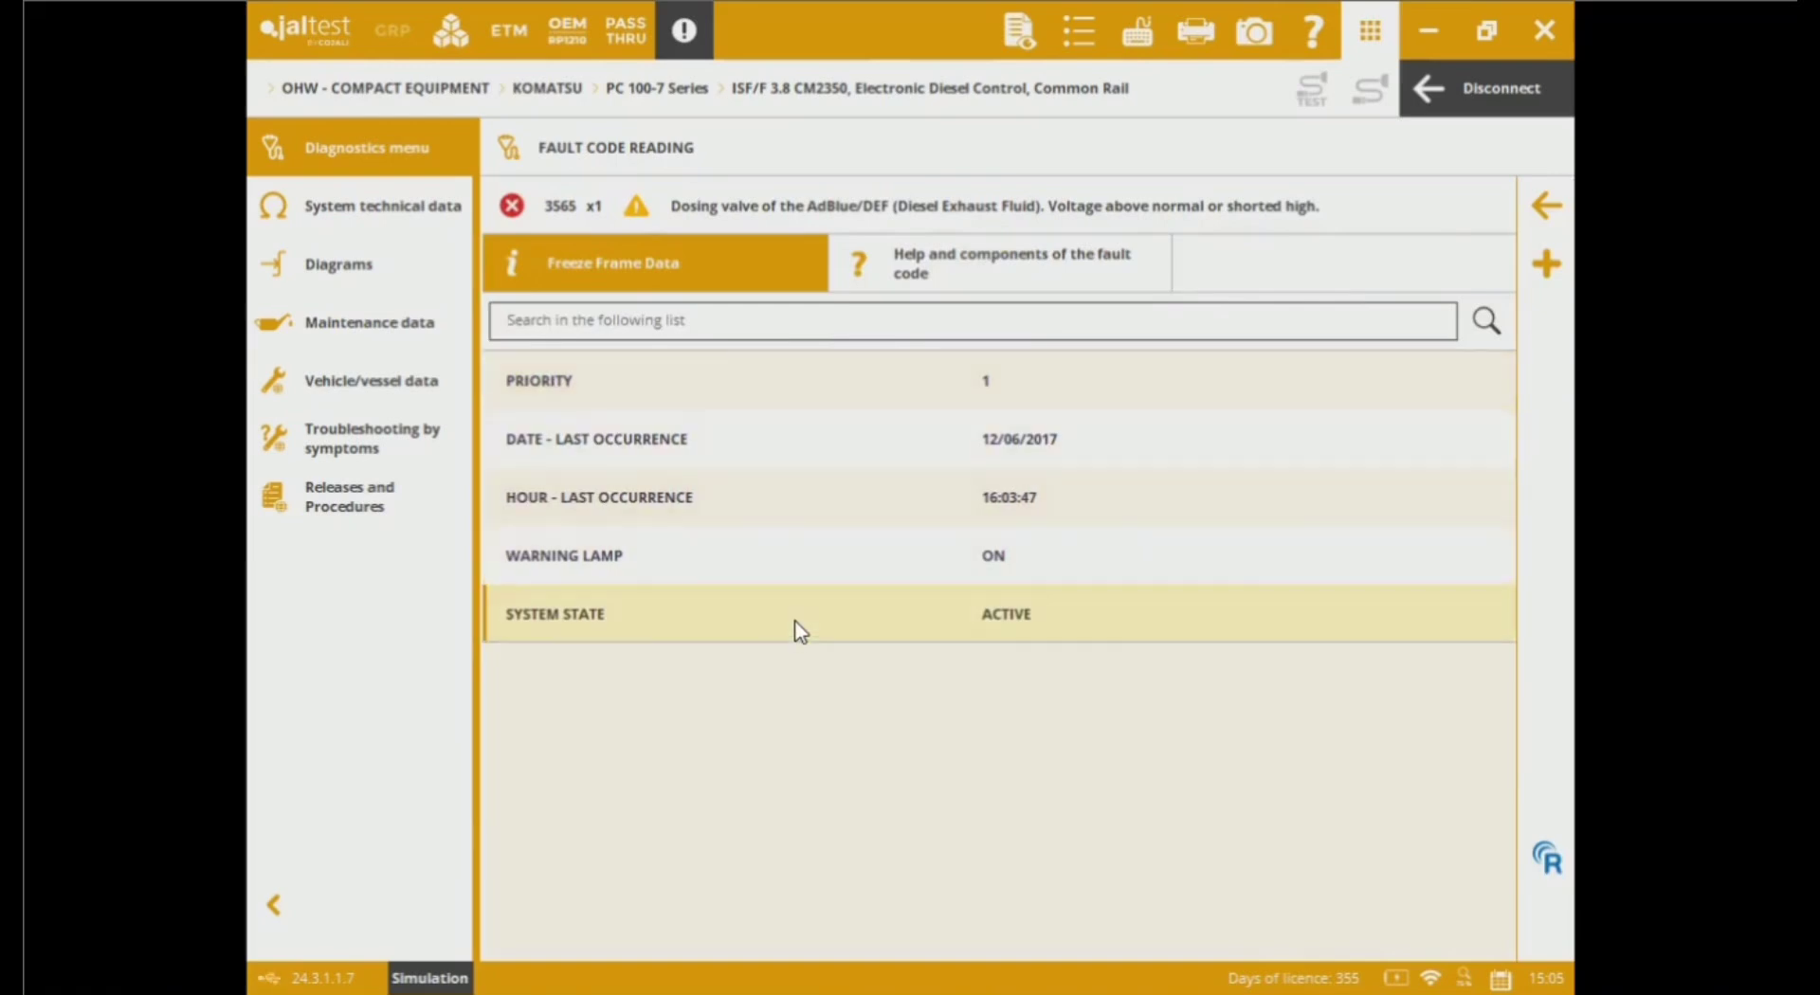
{"action": "left_click", "coordinate": [990, 276]}
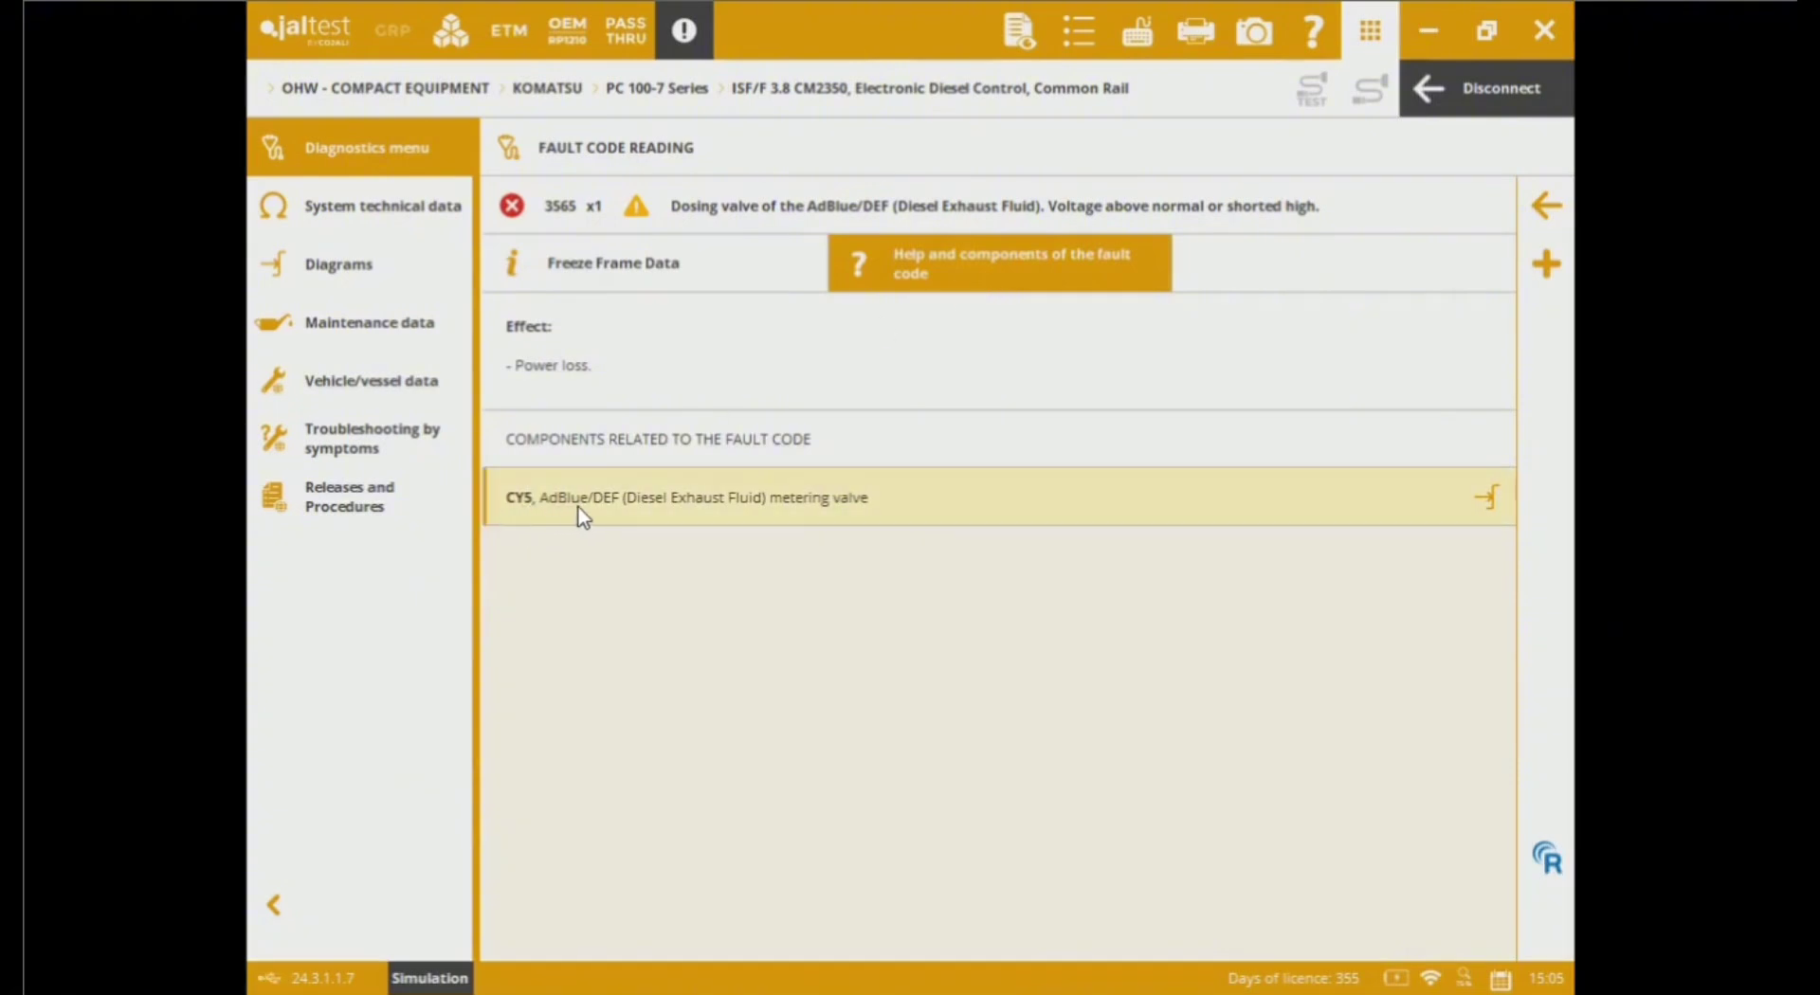
Step: Open the F 3.8 F128C wiring diagram for the CY5 AdBlue/DEF metering valve and collapse its component list
{"action": "left_click", "coordinate": [1501, 513]}
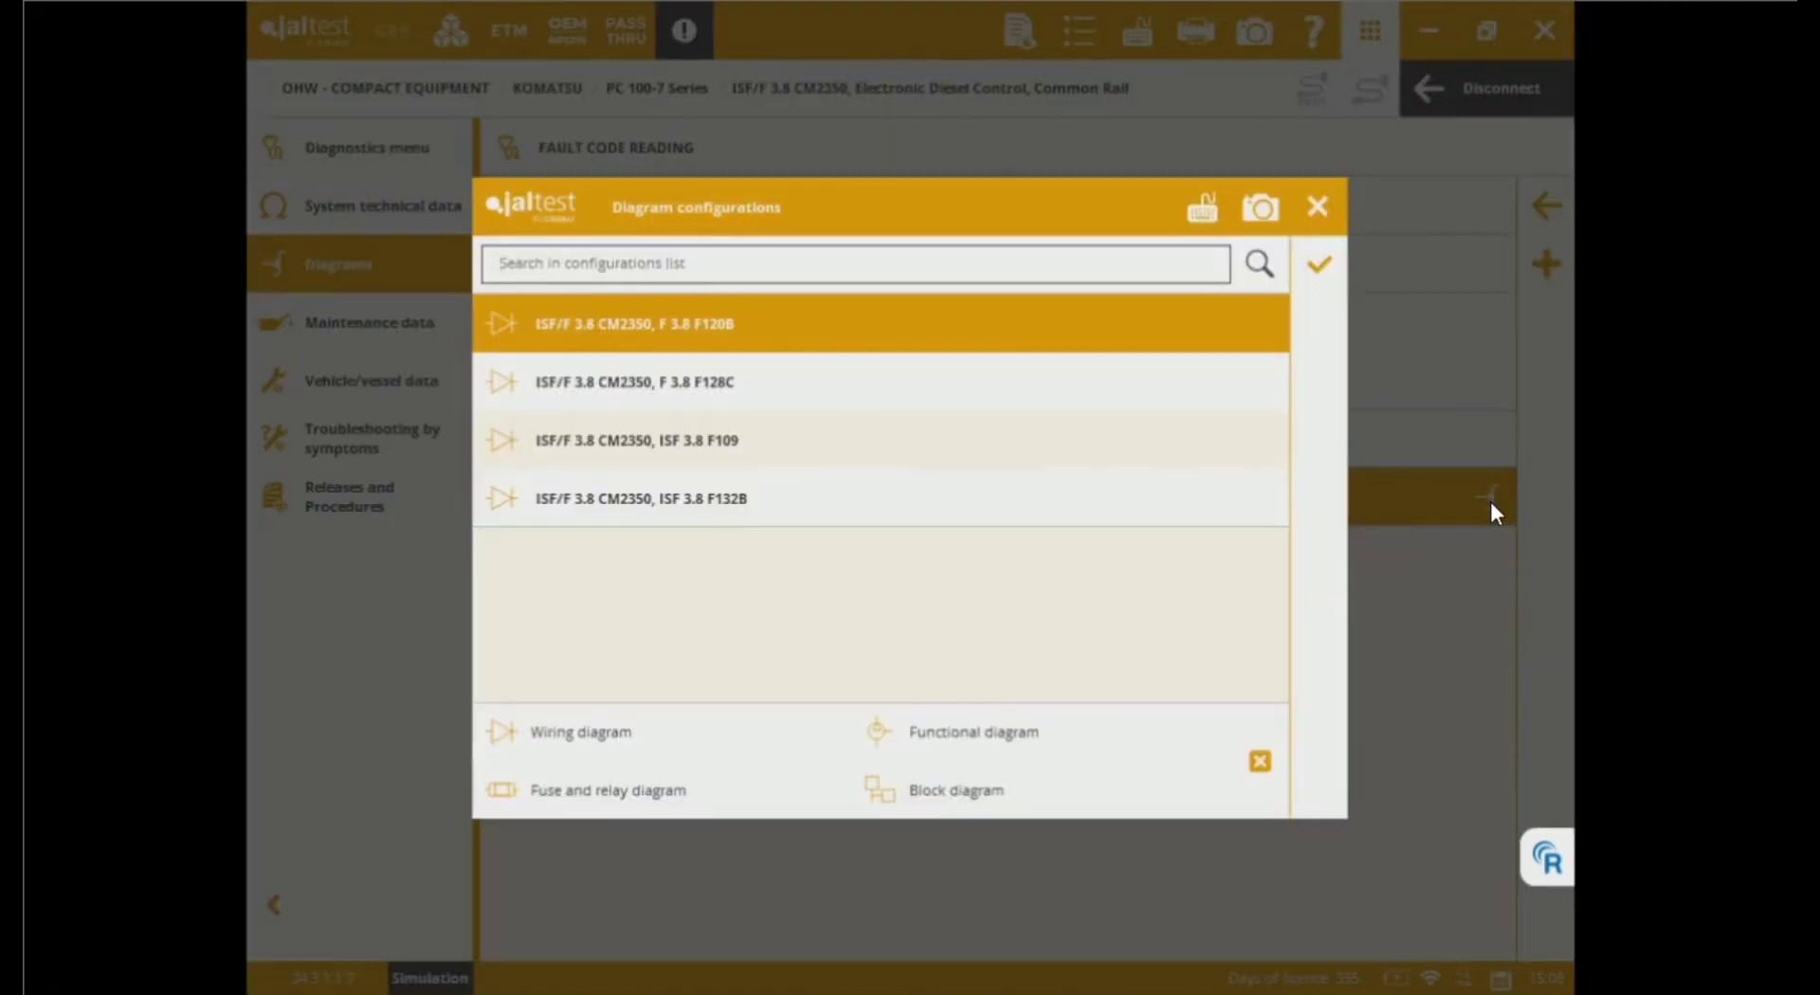
{"action": "left_click", "coordinate": [885, 382]}
{"action": "left_click", "coordinate": [1323, 267]}
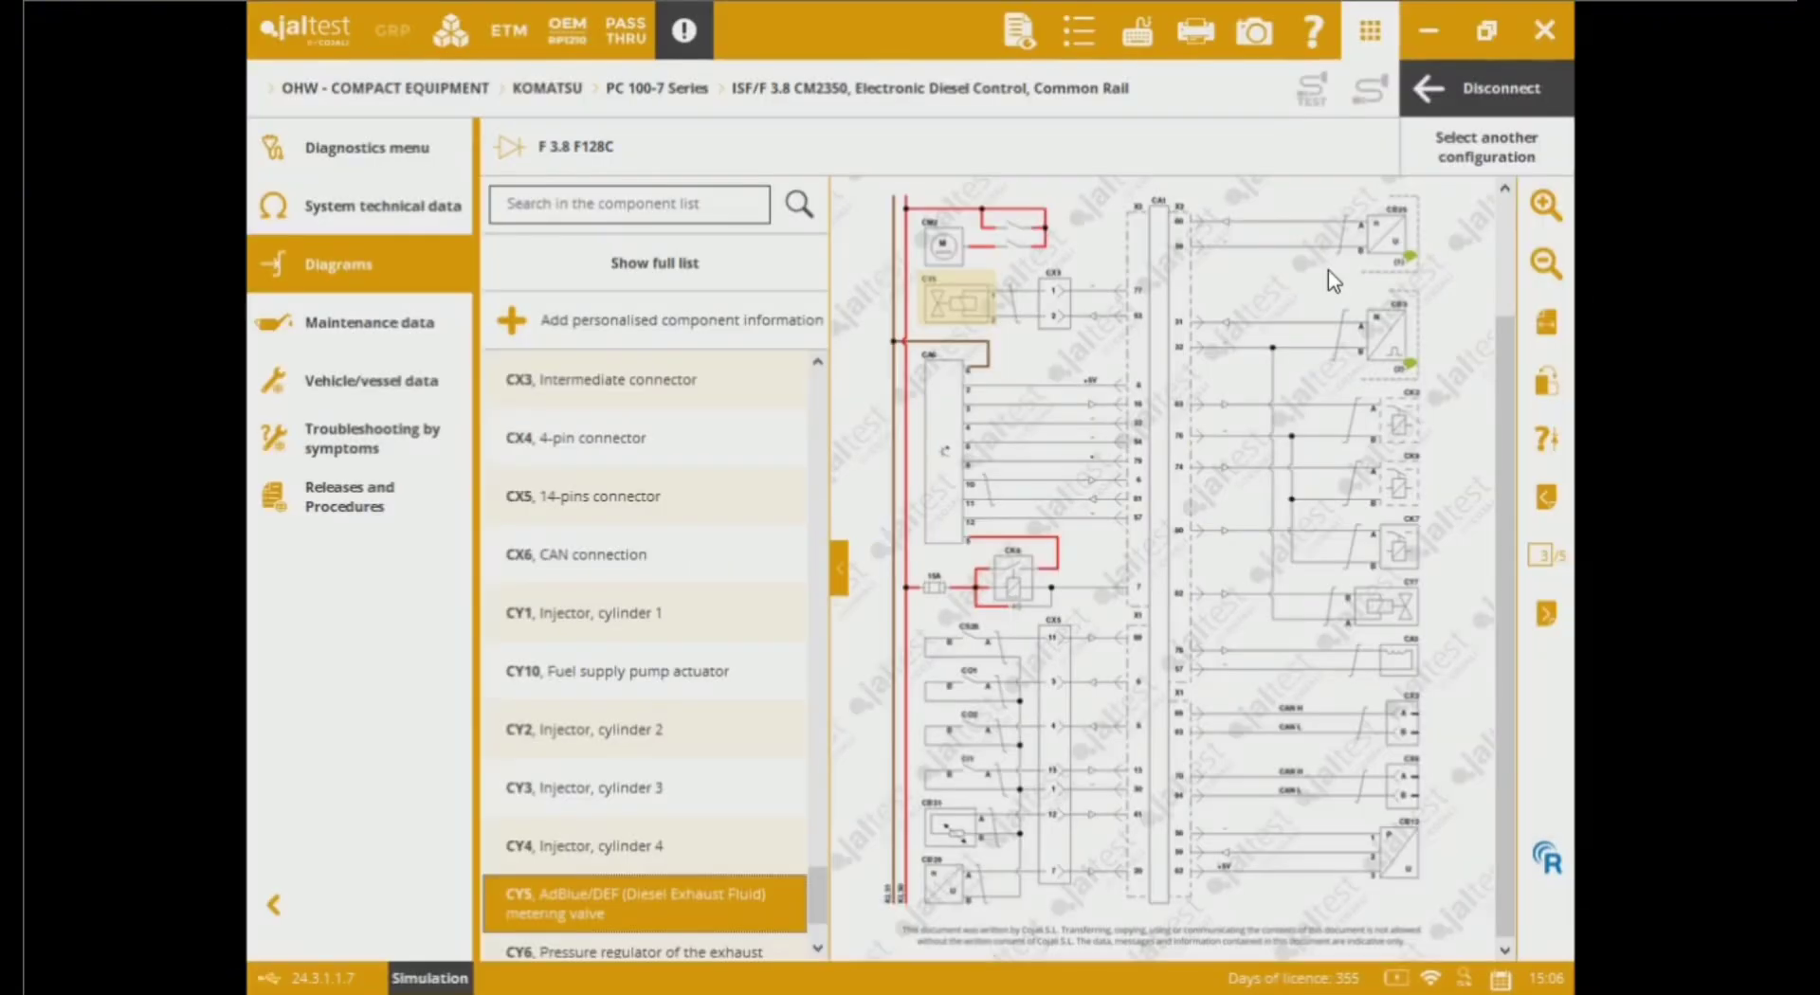
{"action": "left_click", "coordinate": [840, 570]}
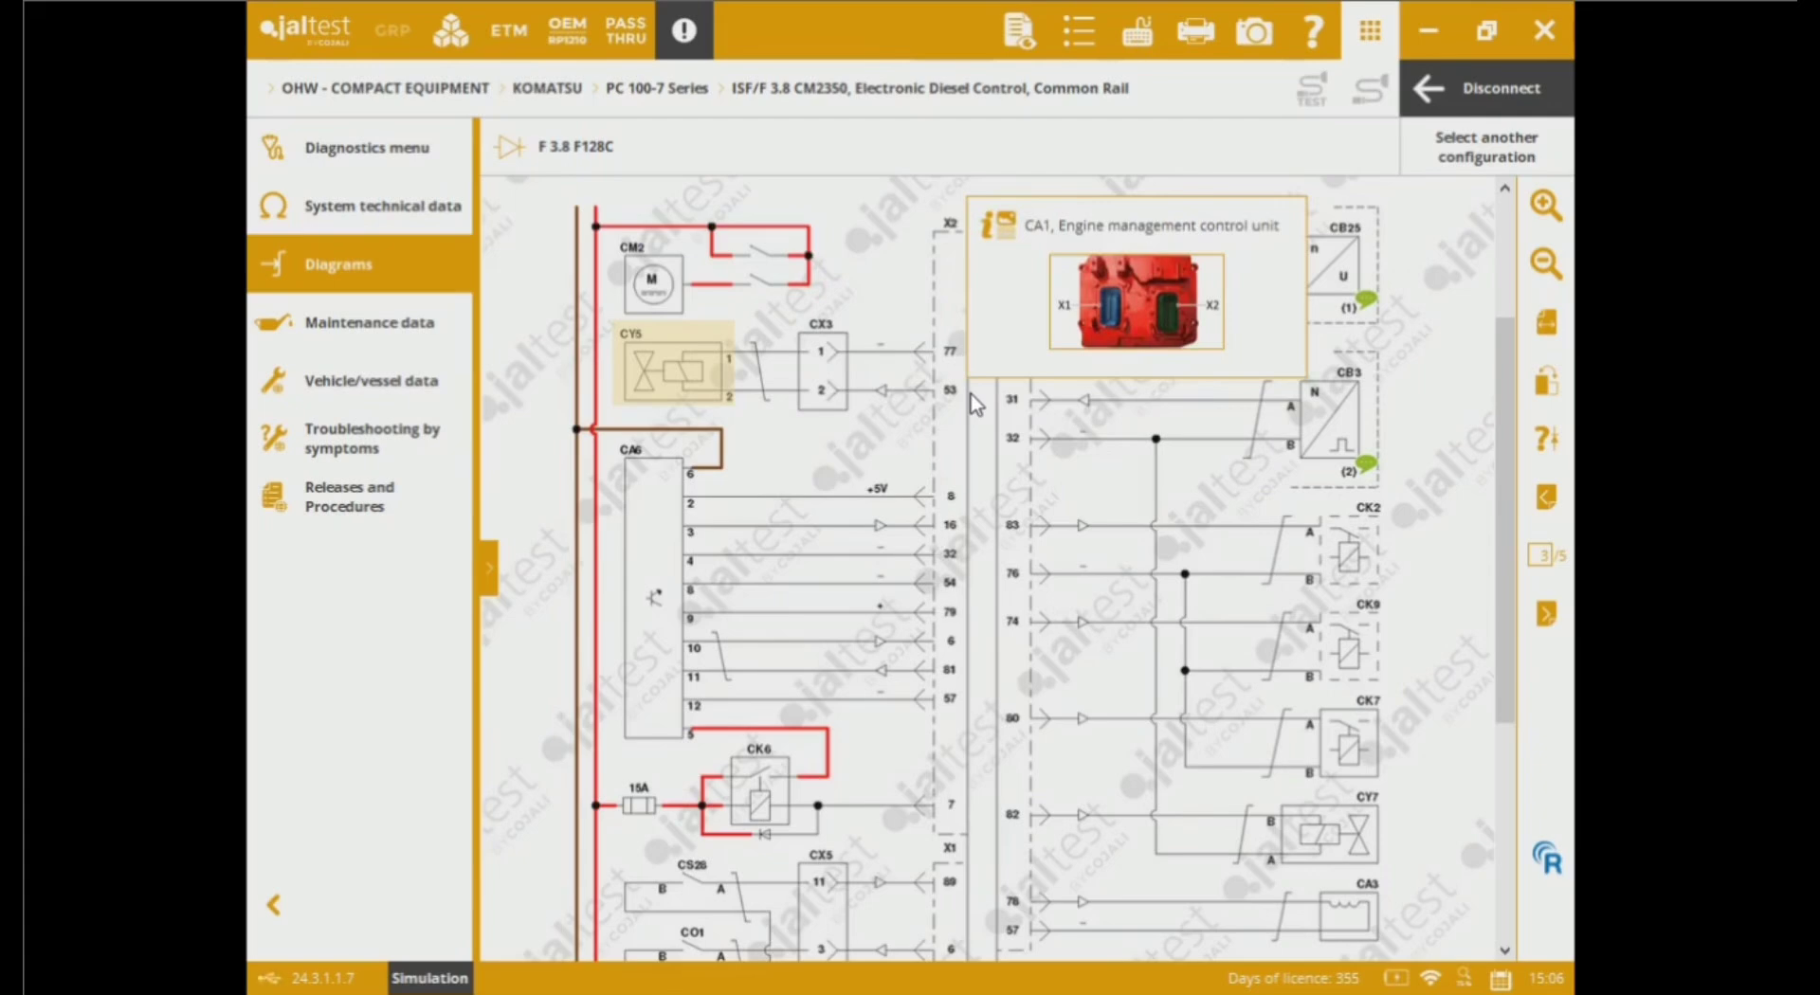
Step: Review the location and tightening torques of the CA1 engine management control unit, and return to the fault code help
{"action": "left_click", "coordinate": [993, 417]}
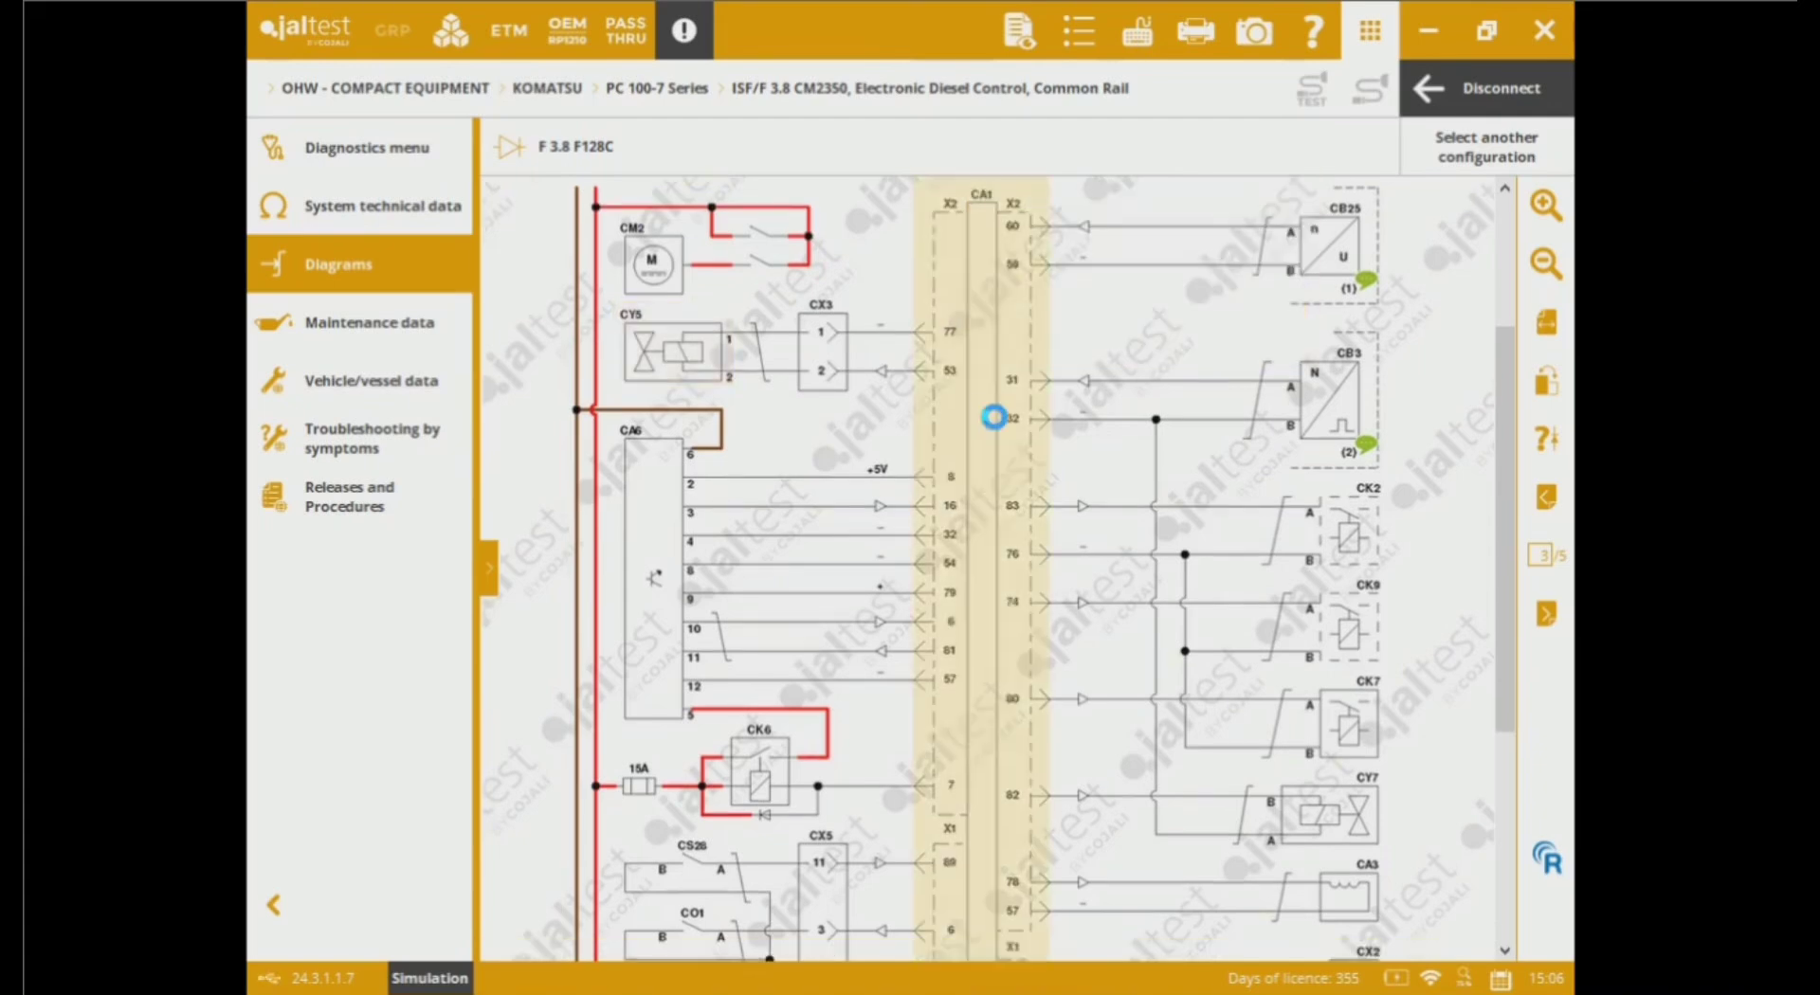
{"action": "left_click", "coordinate": [994, 418]}
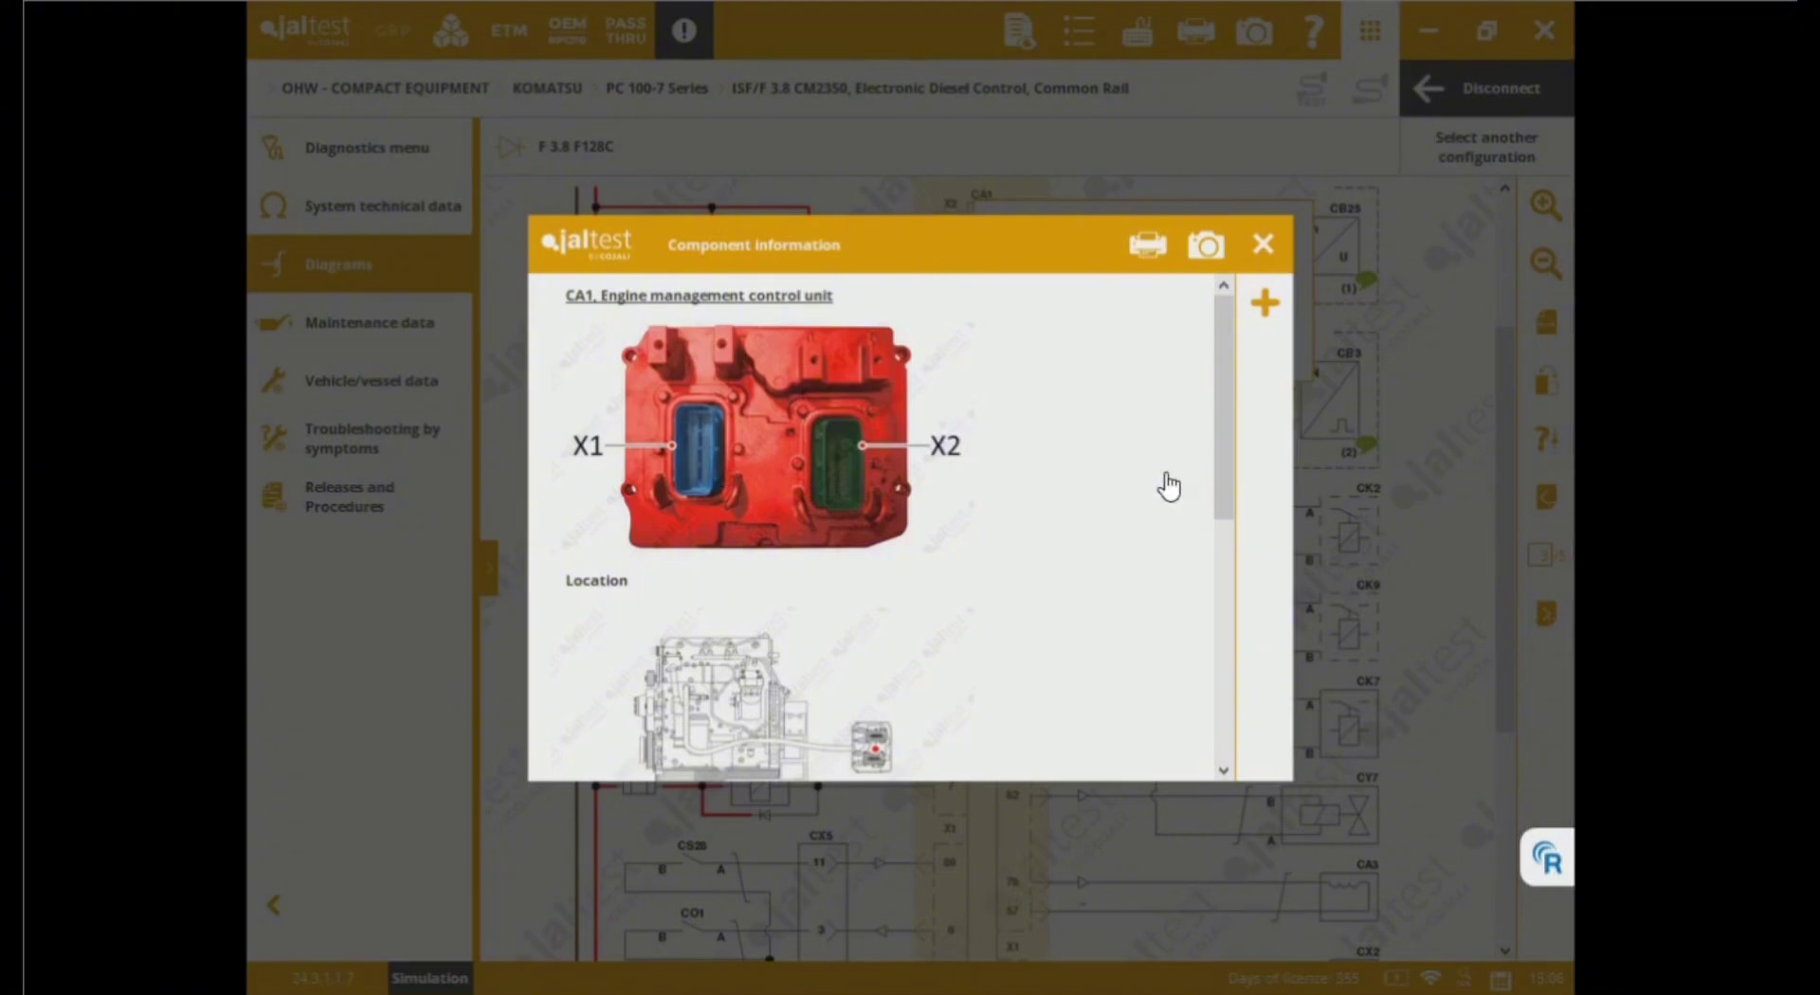
{"action": "scroll", "coordinate": [1231, 479], "scroll_direction": "down", "scroll_amount": 3}
{"action": "scroll", "coordinate": [1238, 537], "scroll_direction": "down", "scroll_amount": 5}
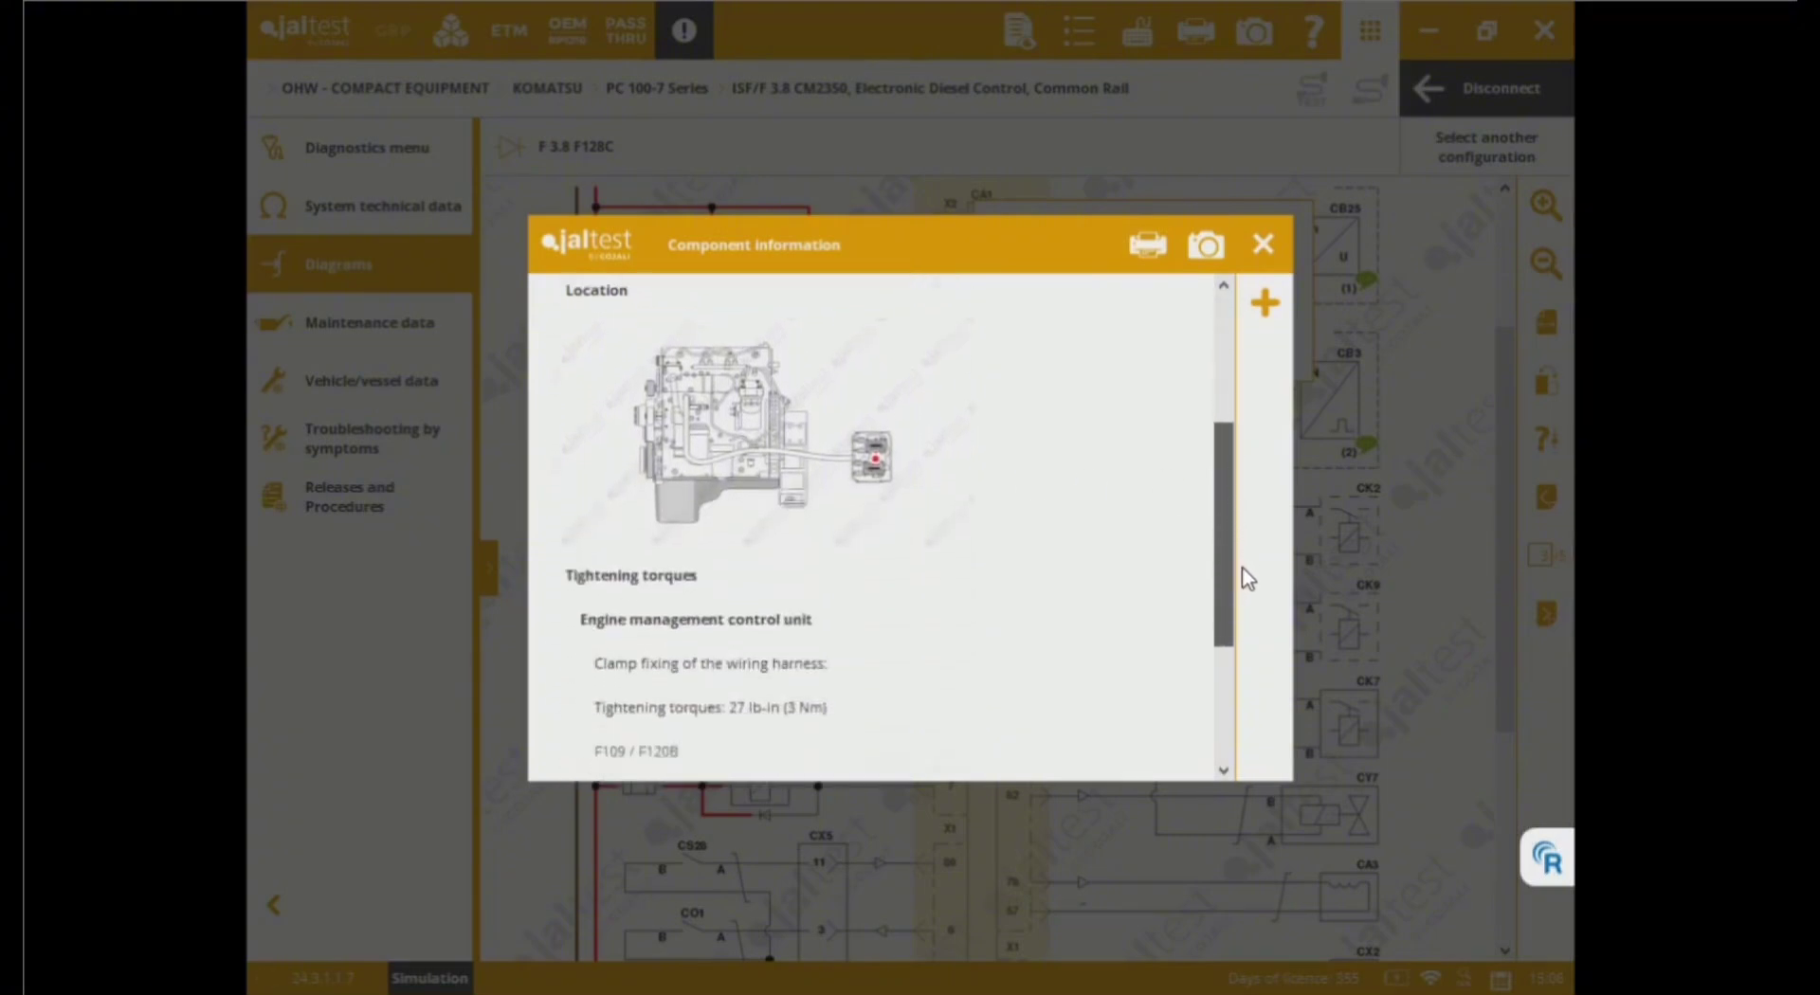
{"action": "scroll", "coordinate": [1240, 642], "scroll_direction": "down", "scroll_amount": 3}
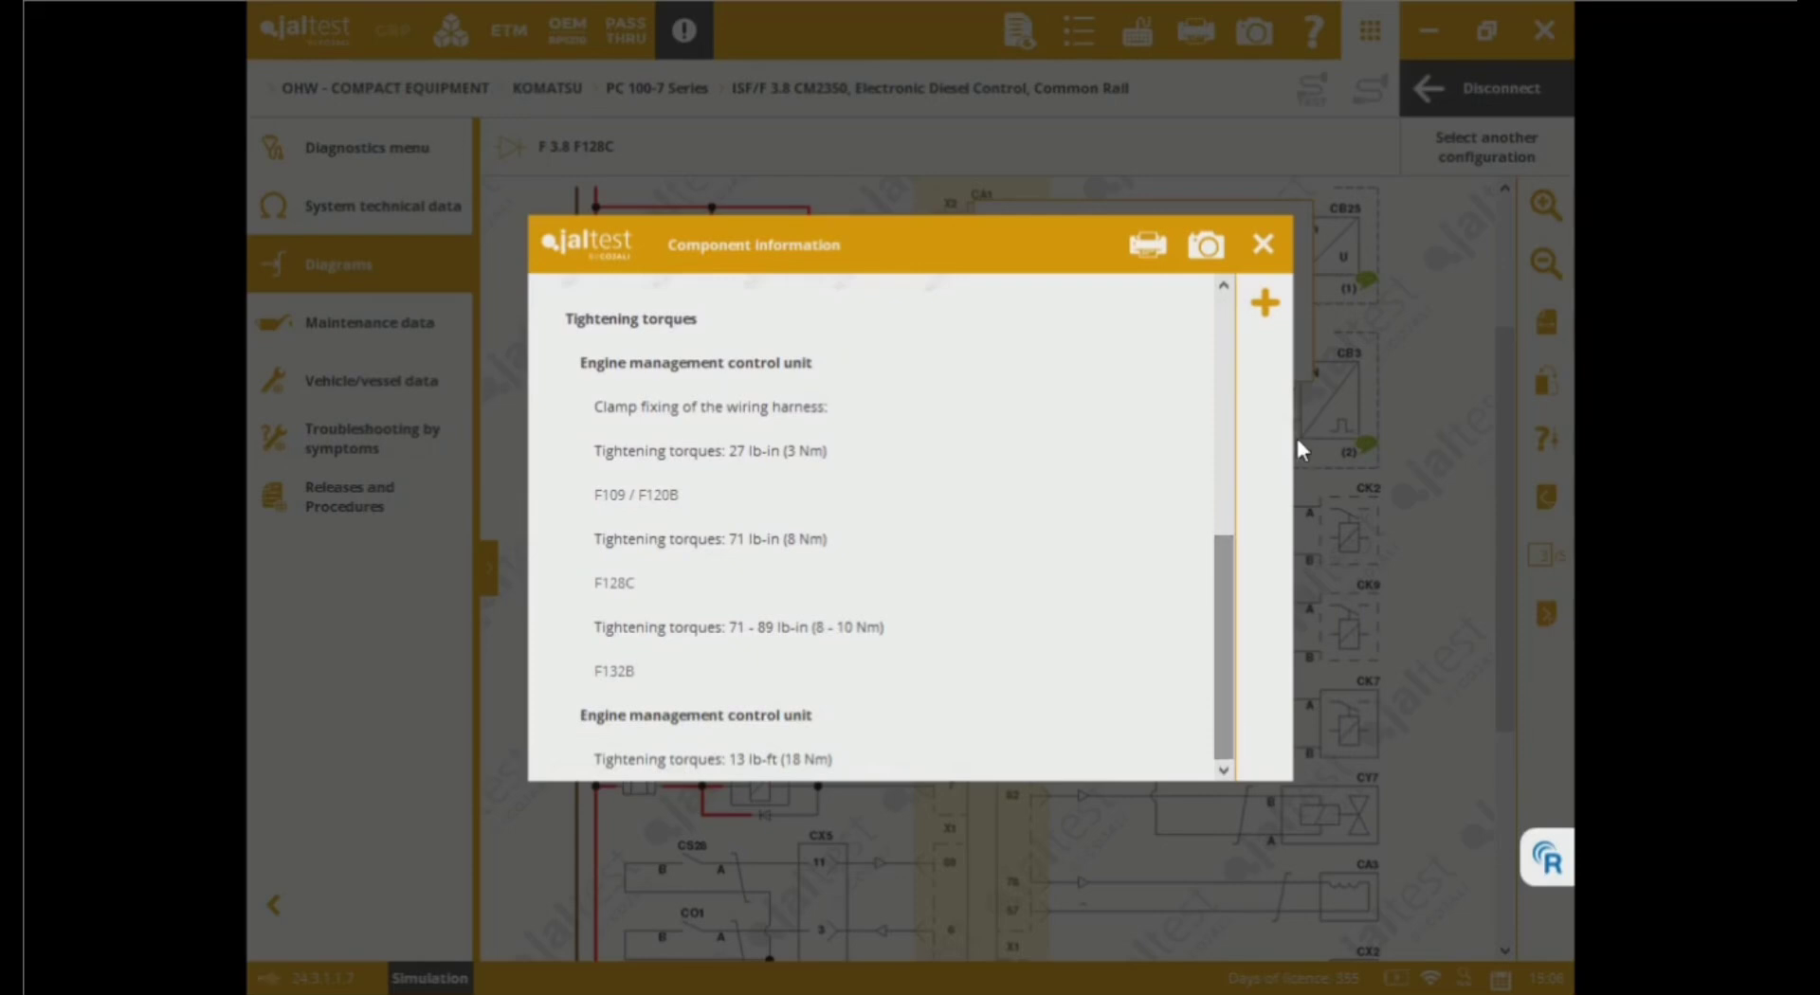
{"action": "left_click", "coordinate": [1259, 245]}
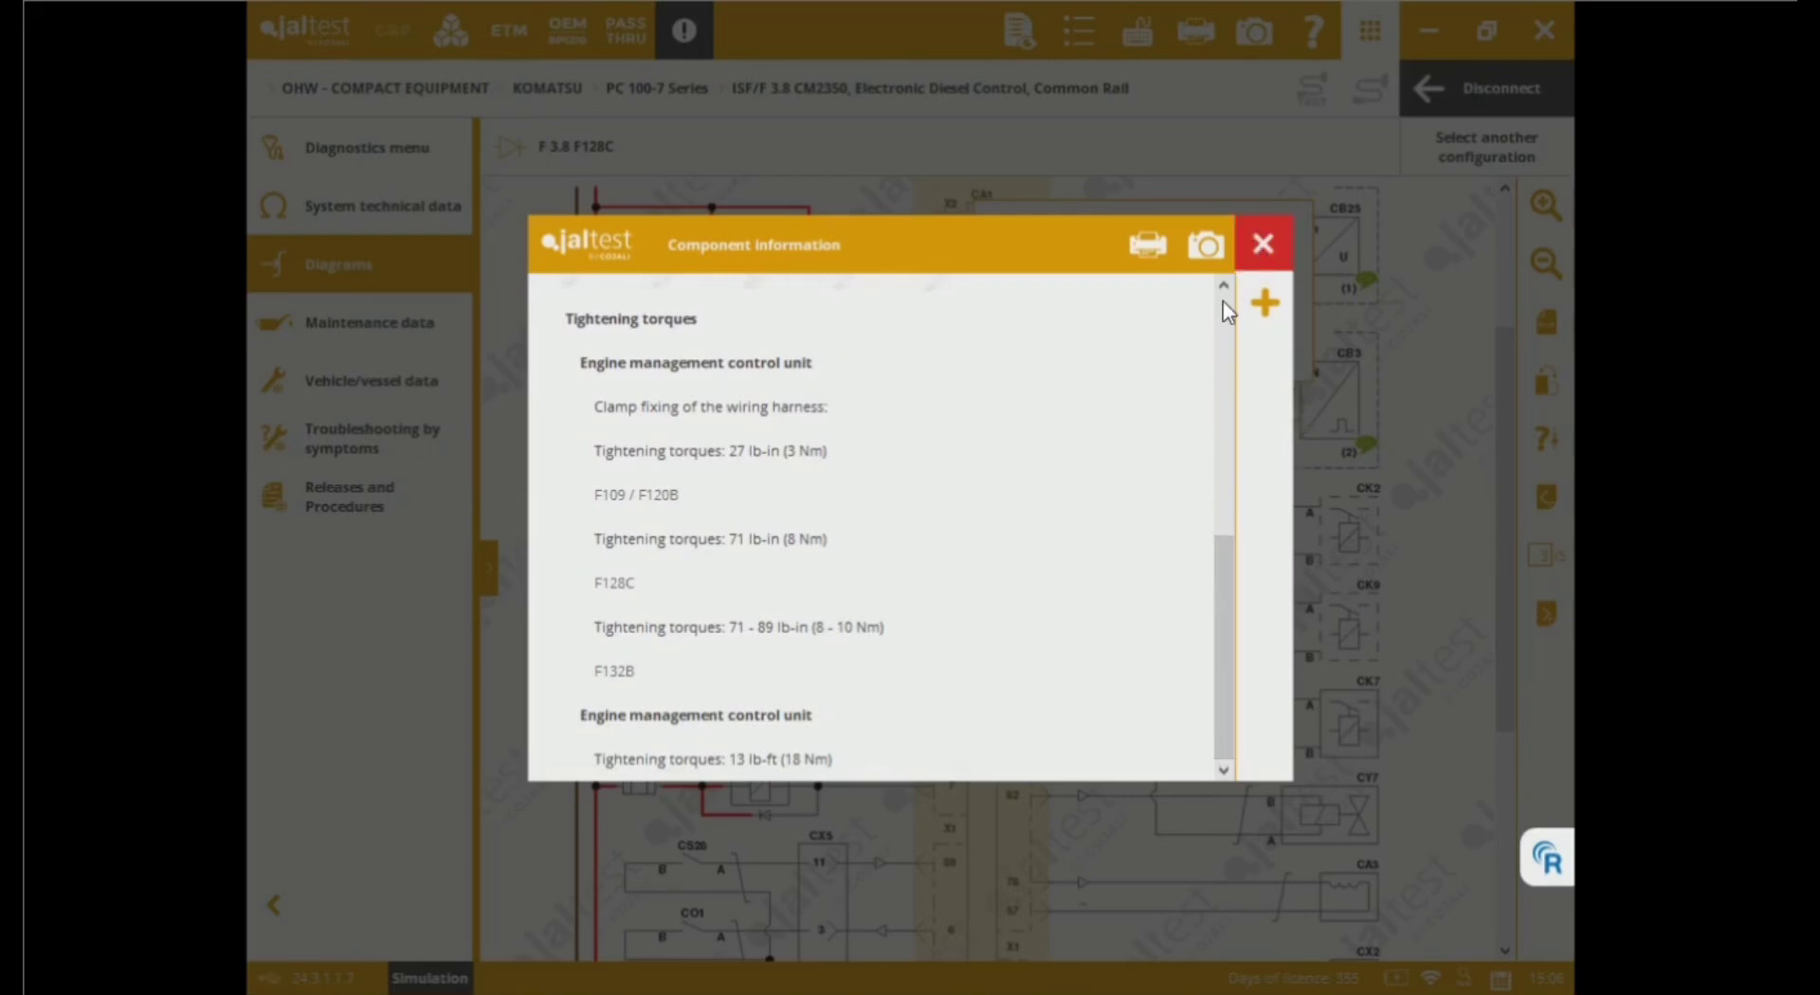
{"action": "left_click", "coordinate": [307, 150]}
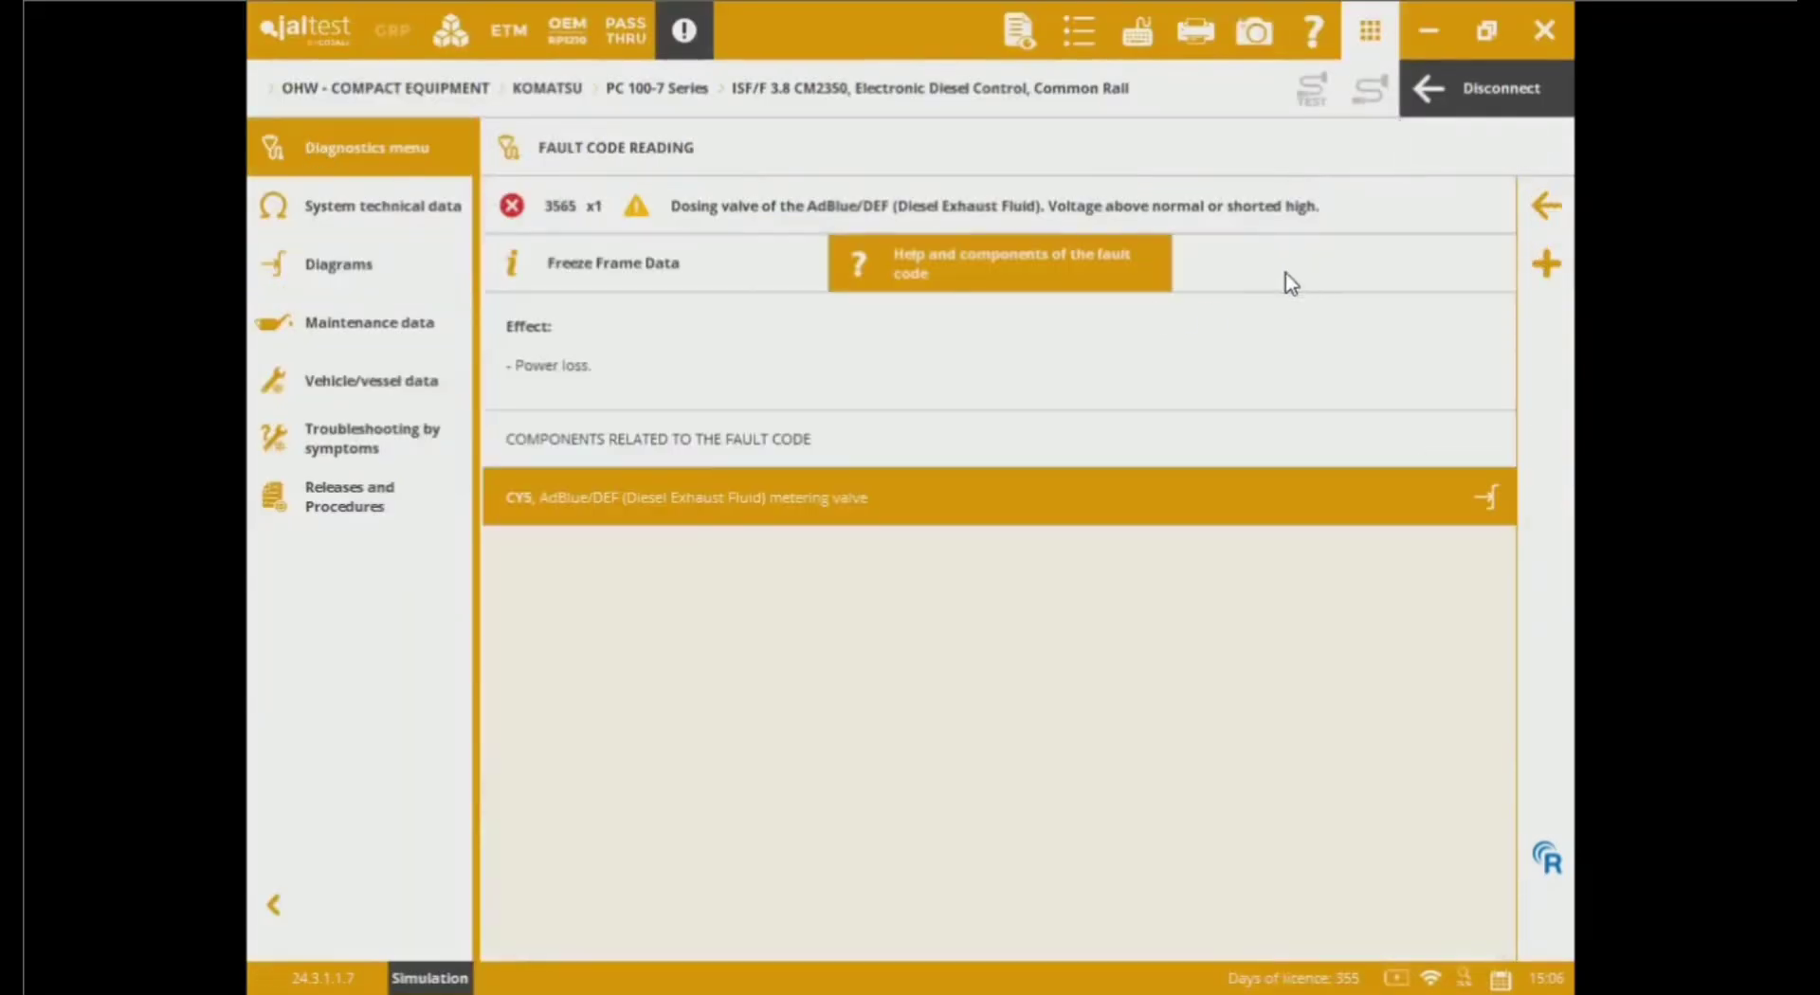
Step: Return to the stored fault codes, select engine coolant temperature fault 2963, and close the fault code reading
{"action": "left_click", "coordinate": [1545, 208]}
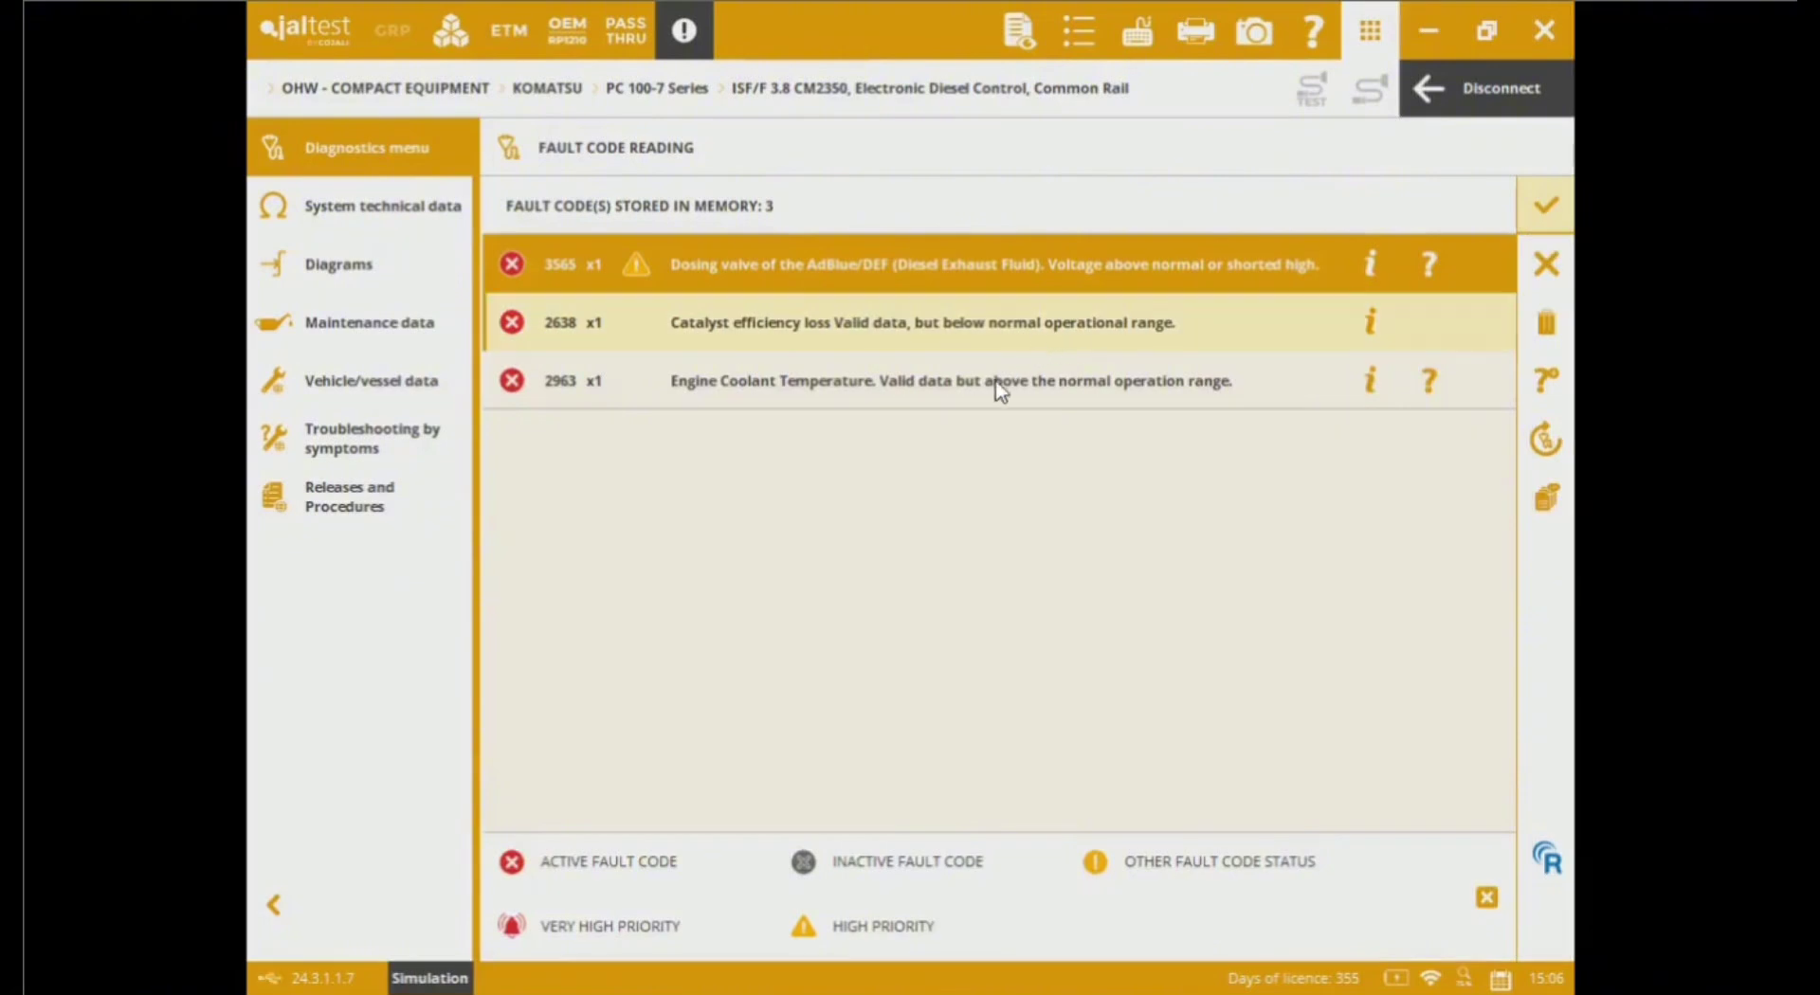
{"action": "left_click", "coordinate": [987, 384]}
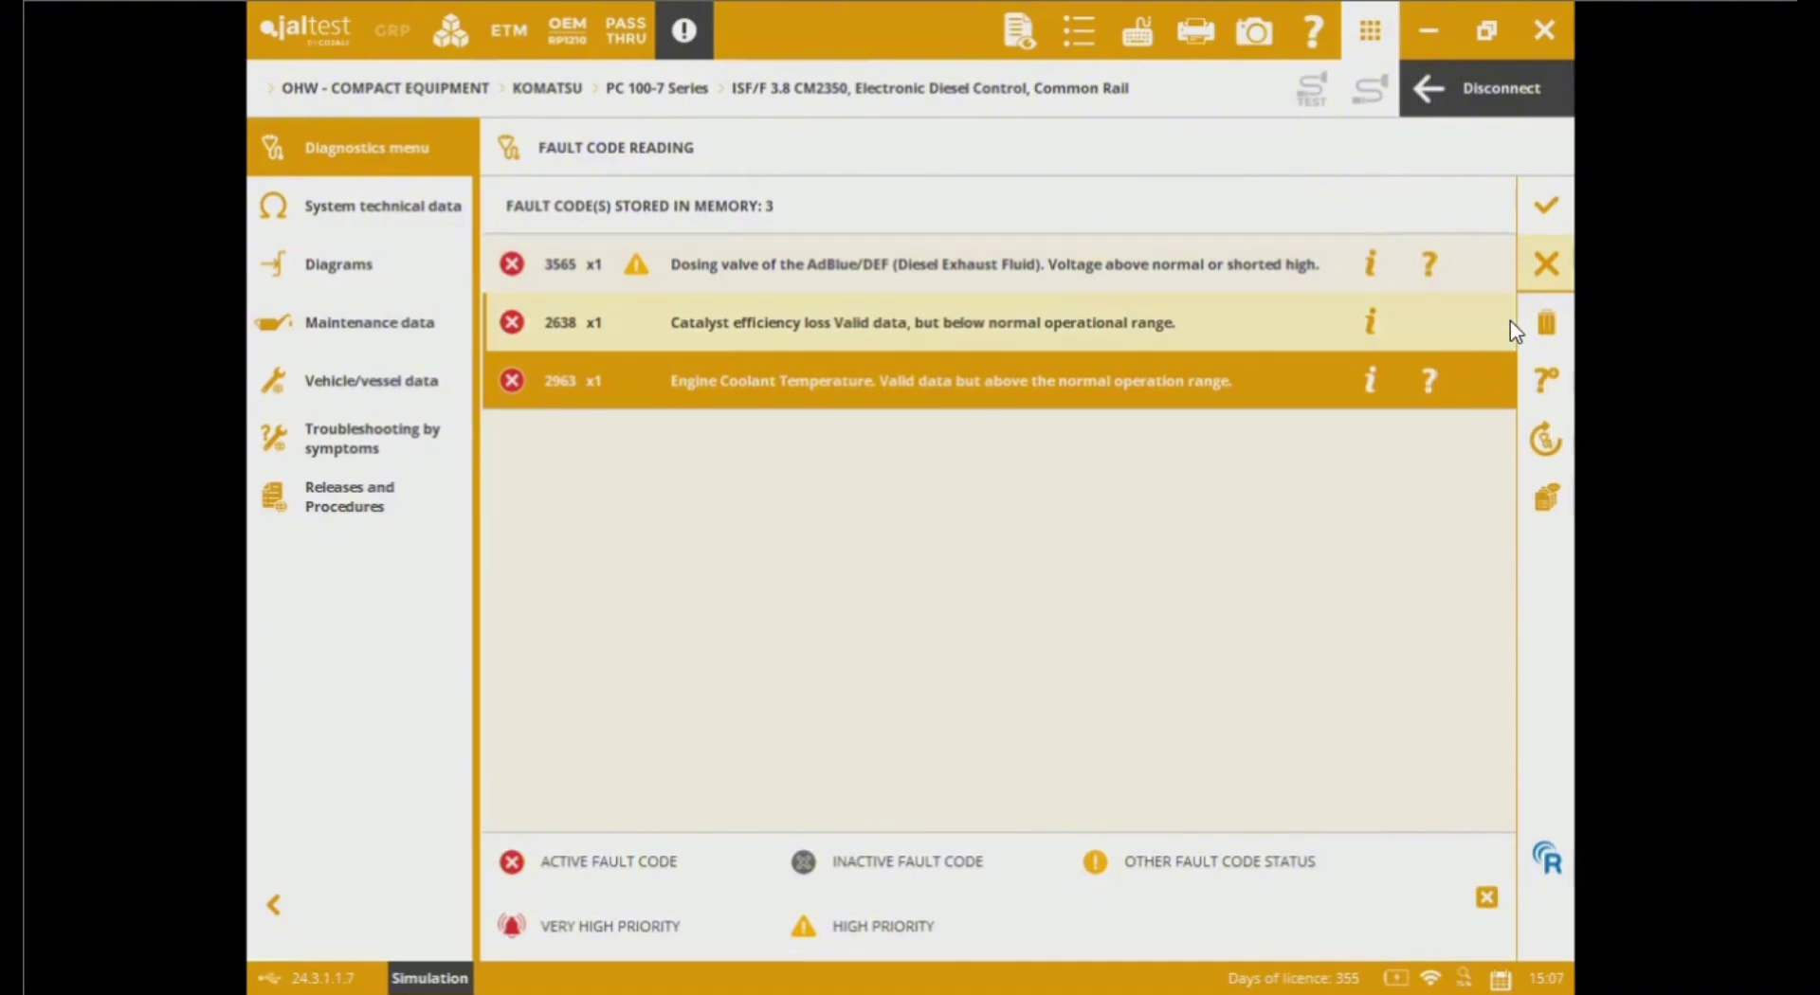
{"action": "left_click", "coordinate": [1545, 264]}
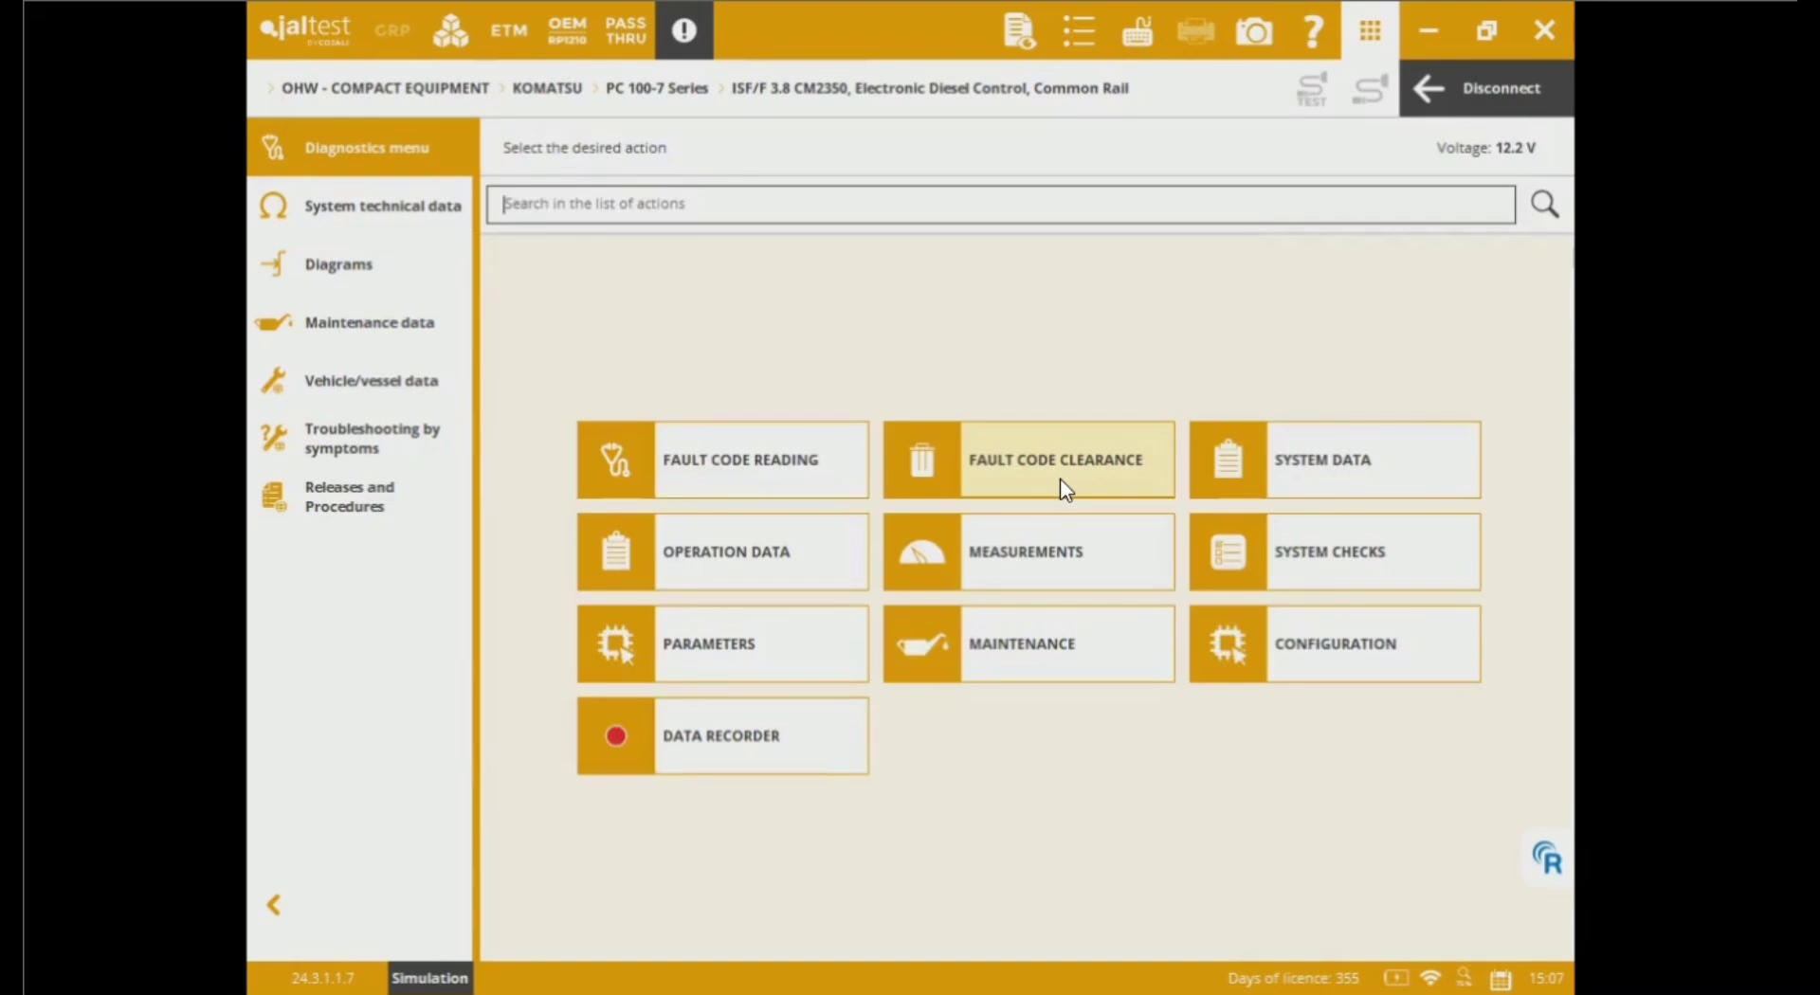
Step: Review the complete ECU data list in the system data, and return to the list of diagnostic actions
{"action": "left_click", "coordinate": [1303, 478]}
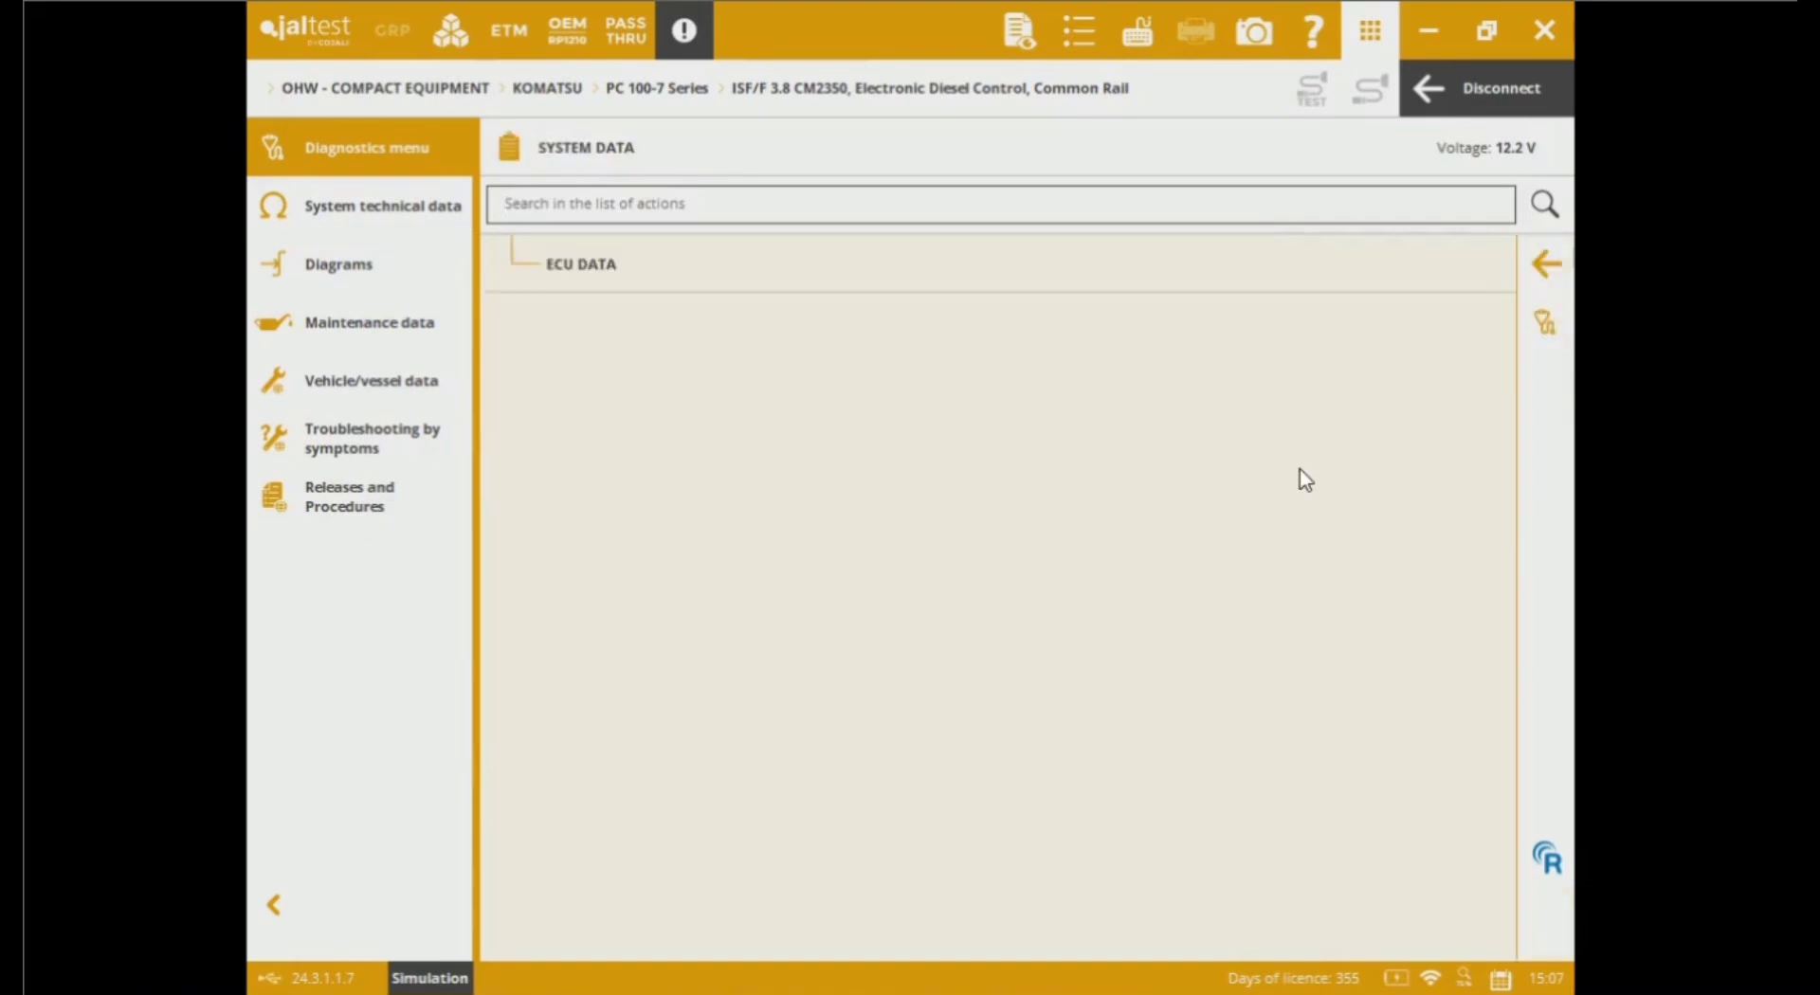
{"action": "left_click", "coordinate": [948, 282]}
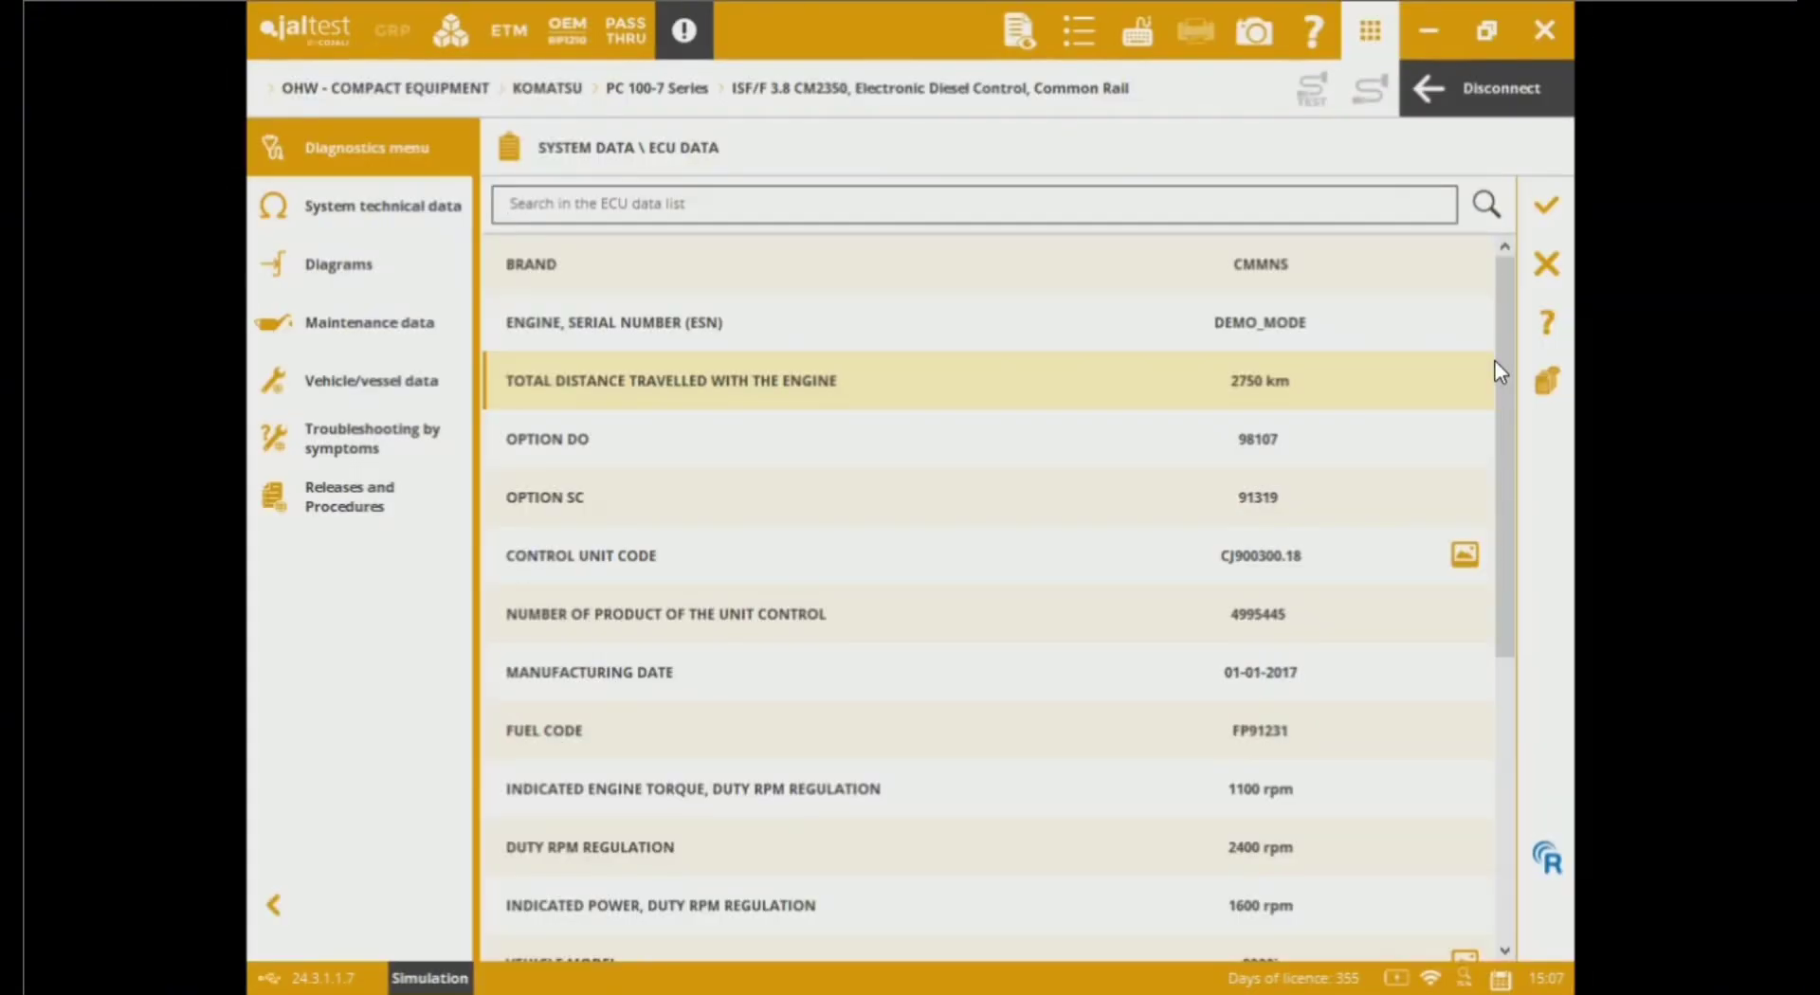
{"action": "left_click_drag", "start_coordinate": [1500, 411], "coordinate": [1494, 912]}
{"action": "left_click_drag", "start_coordinate": [1510, 589], "coordinate": [1496, 269]}
{"action": "left_click", "coordinate": [1545, 210]}
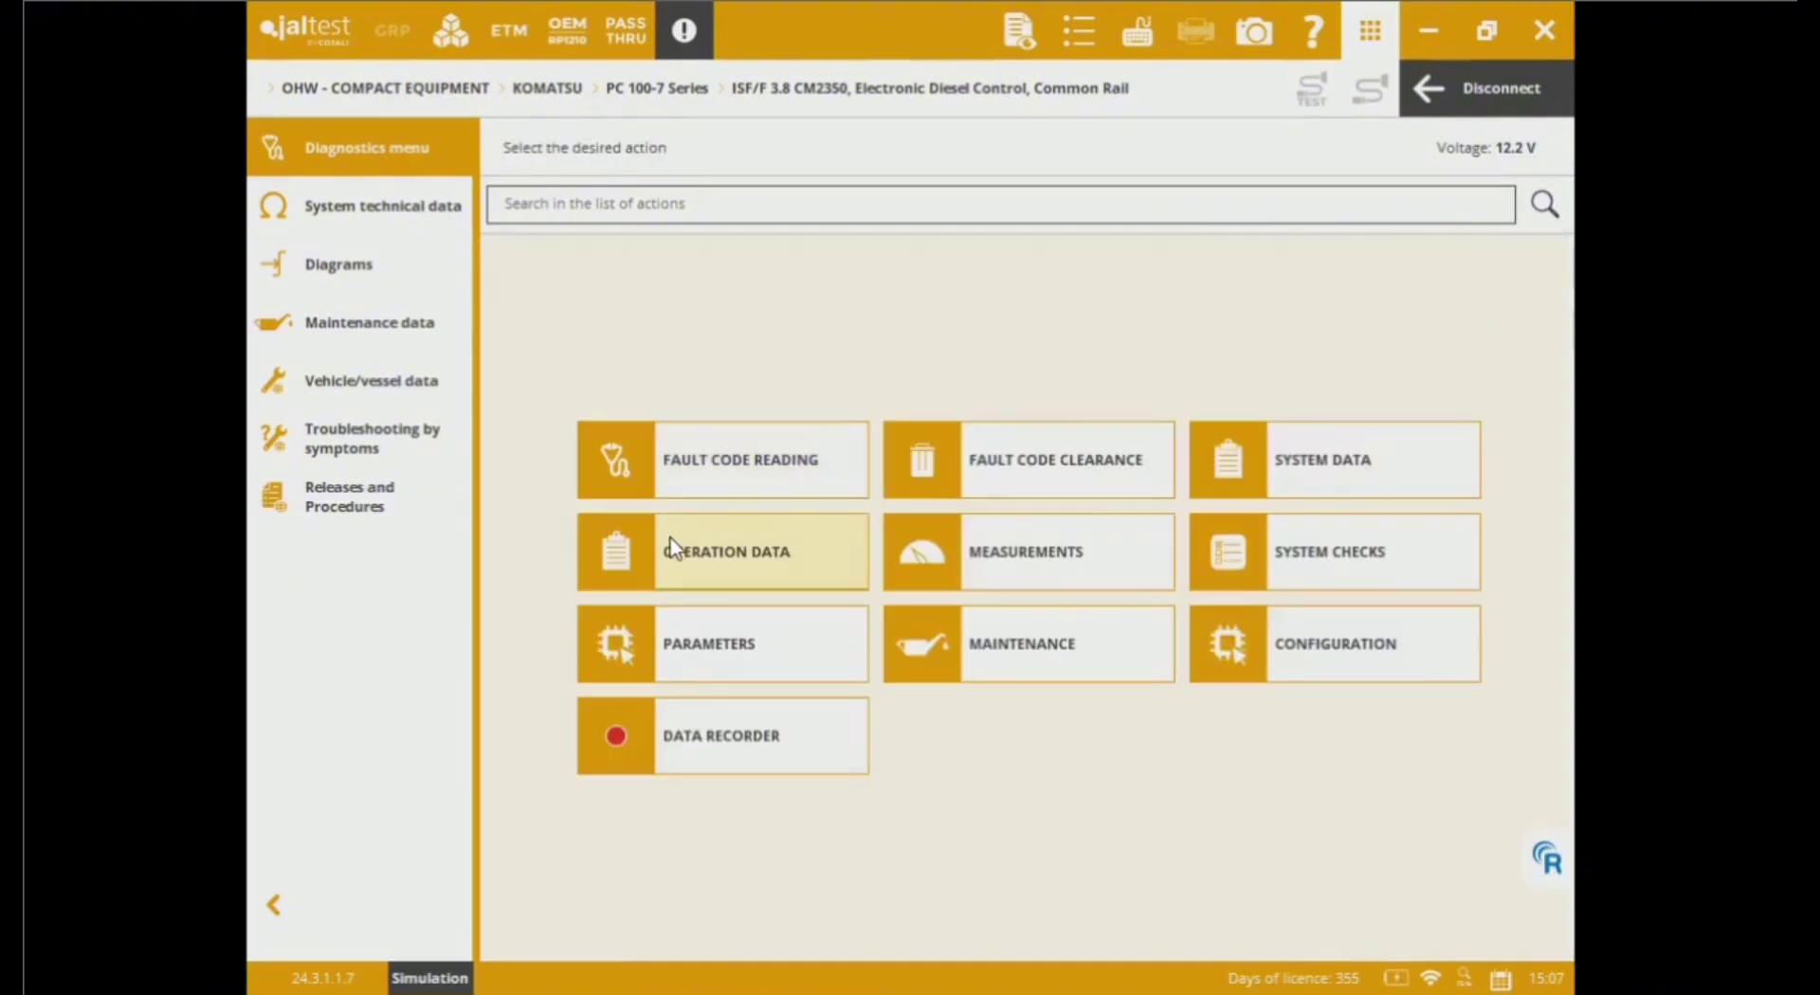
Step: Read the description of the aftertreatment data record in the operation data, and exit without running it
{"action": "left_click", "coordinate": [678, 542]}
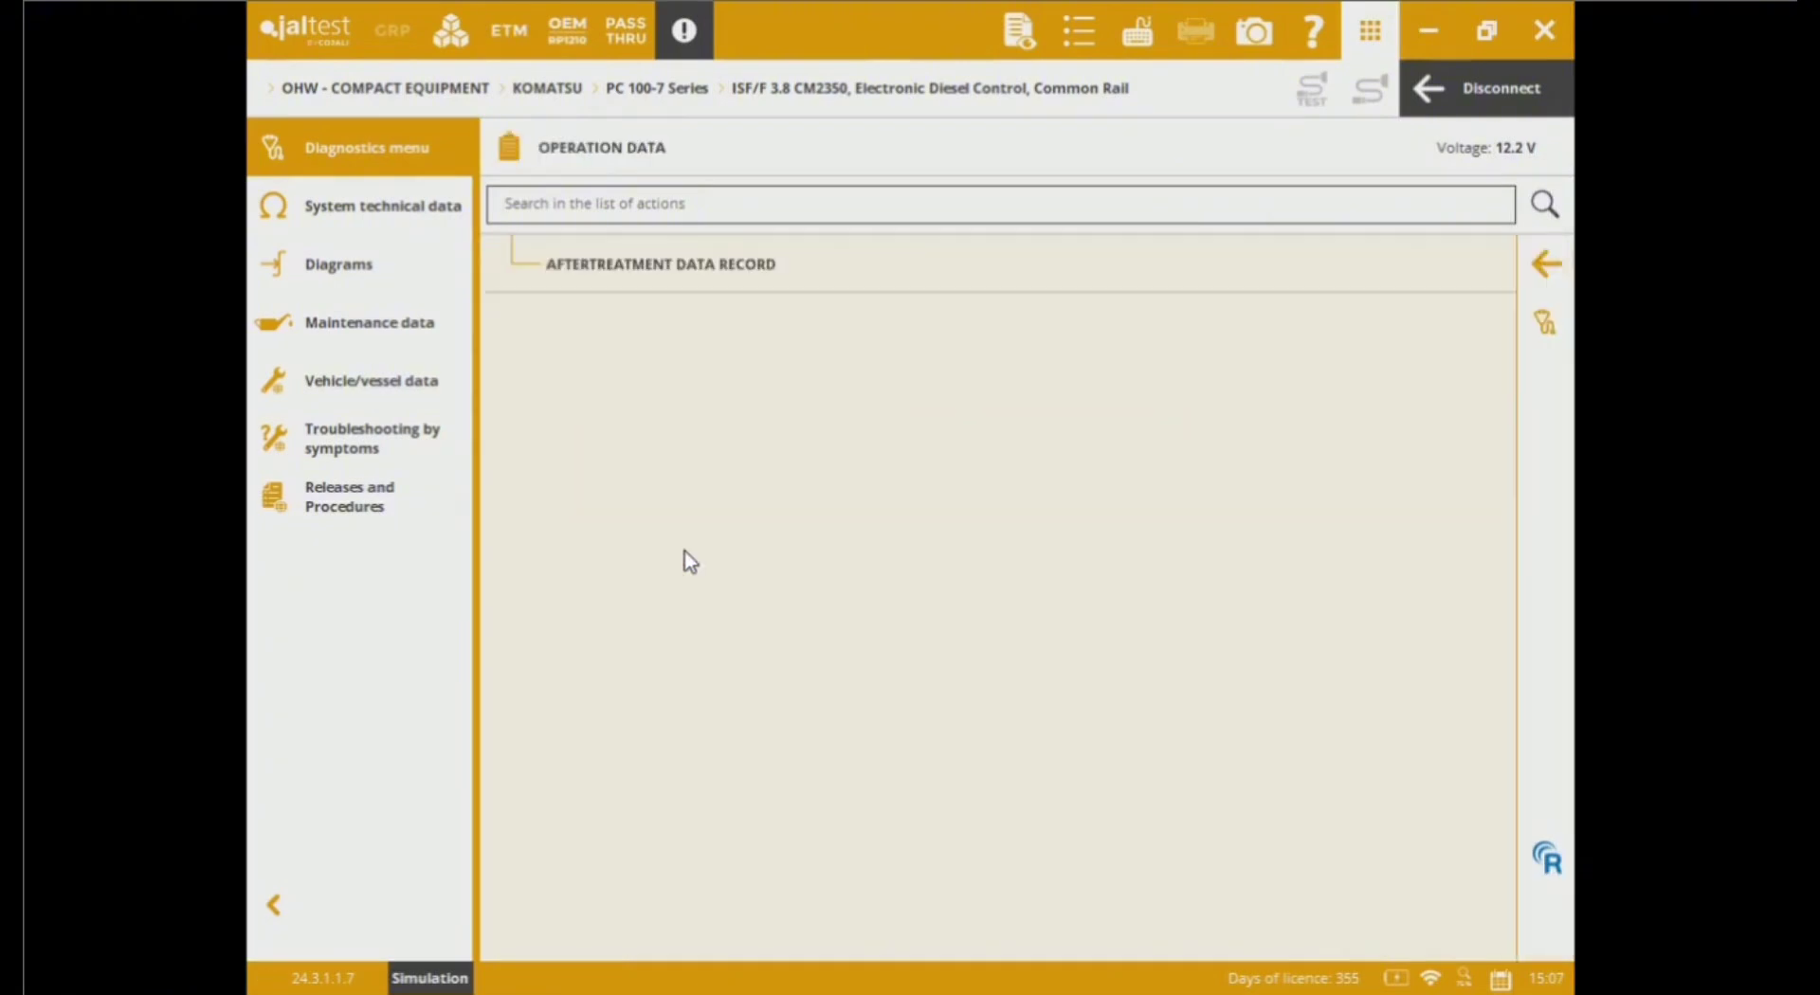
{"action": "left_click", "coordinate": [642, 281]}
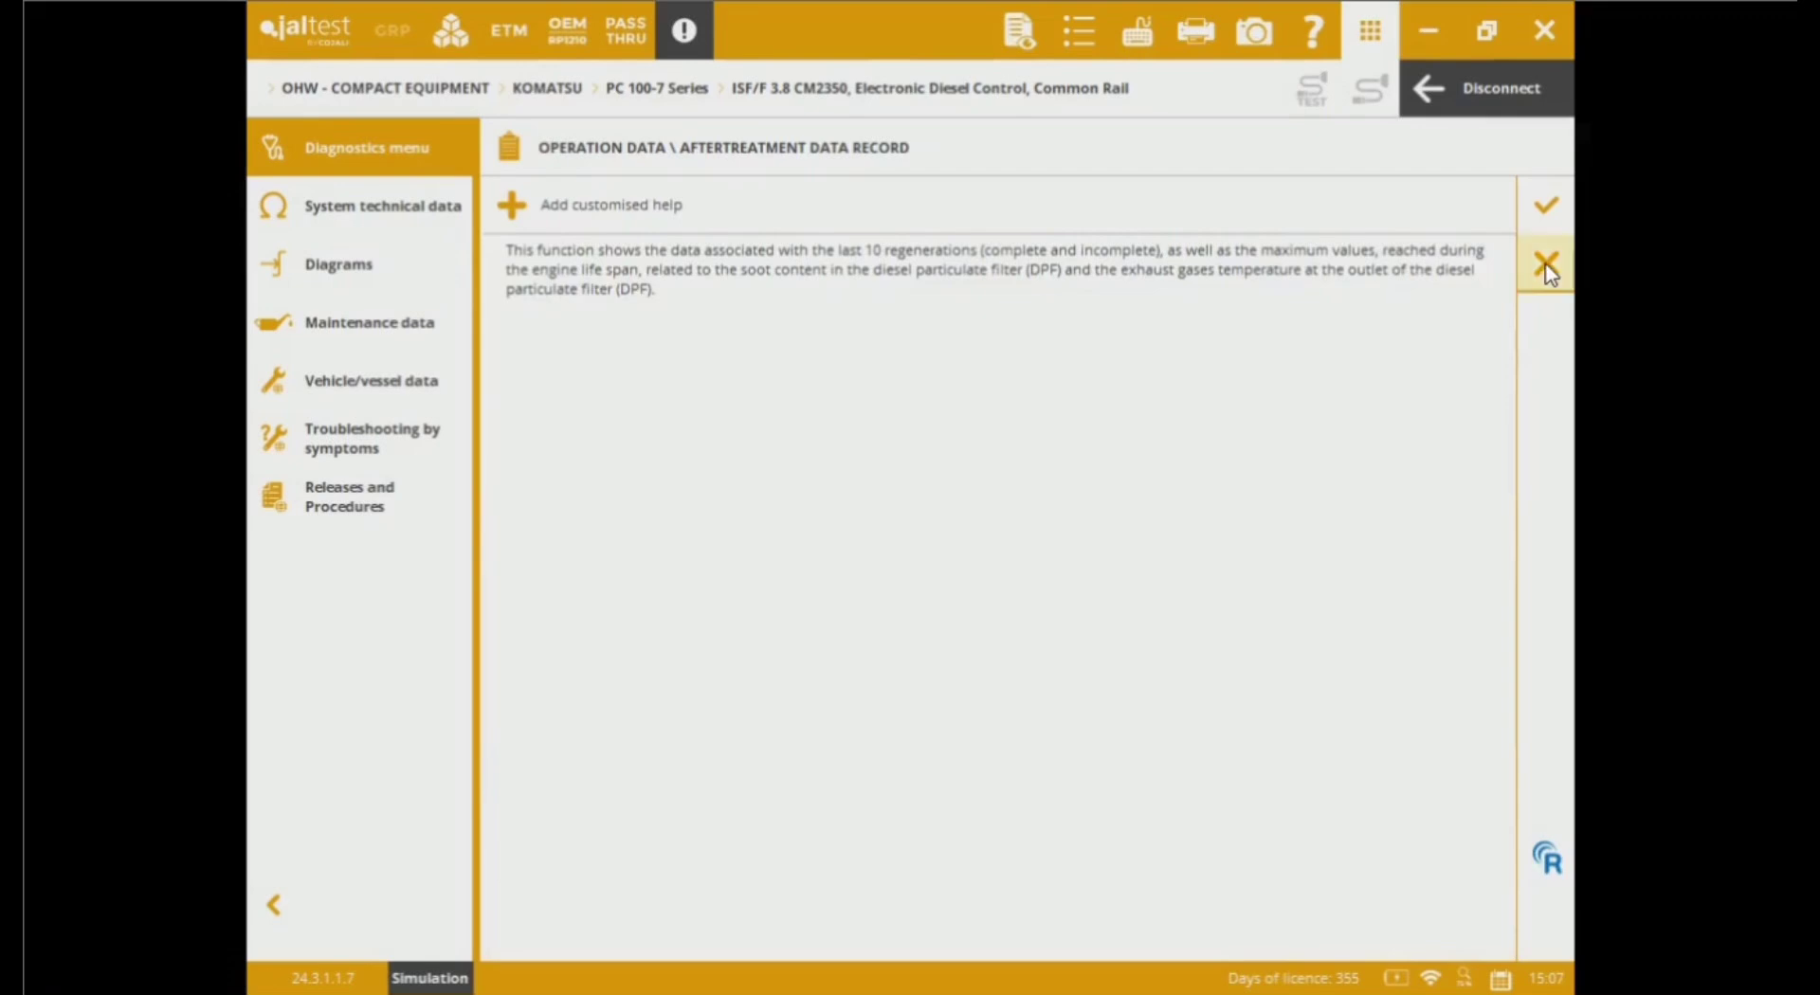
{"action": "left_click", "coordinate": [1546, 263]}
{"action": "left_click", "coordinate": [1548, 269]}
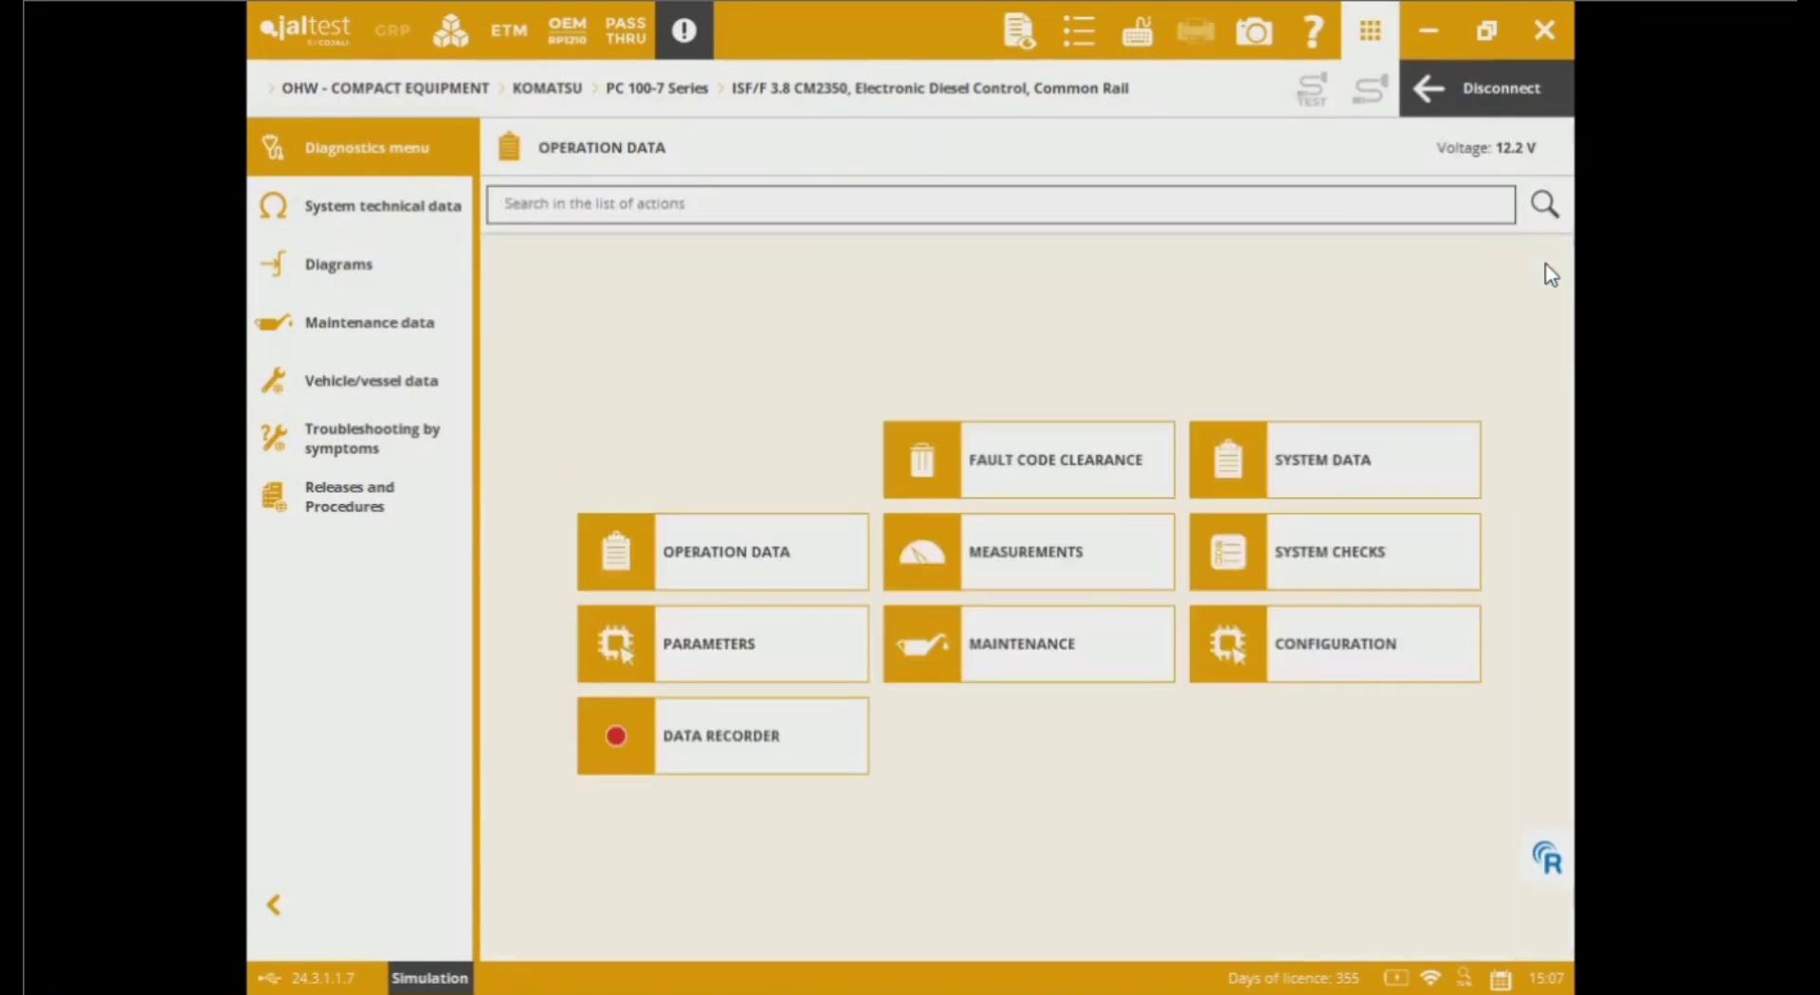
Step: Open the specific system measurements and limit the list to the Temperature group
{"action": "left_click", "coordinate": [1055, 569]}
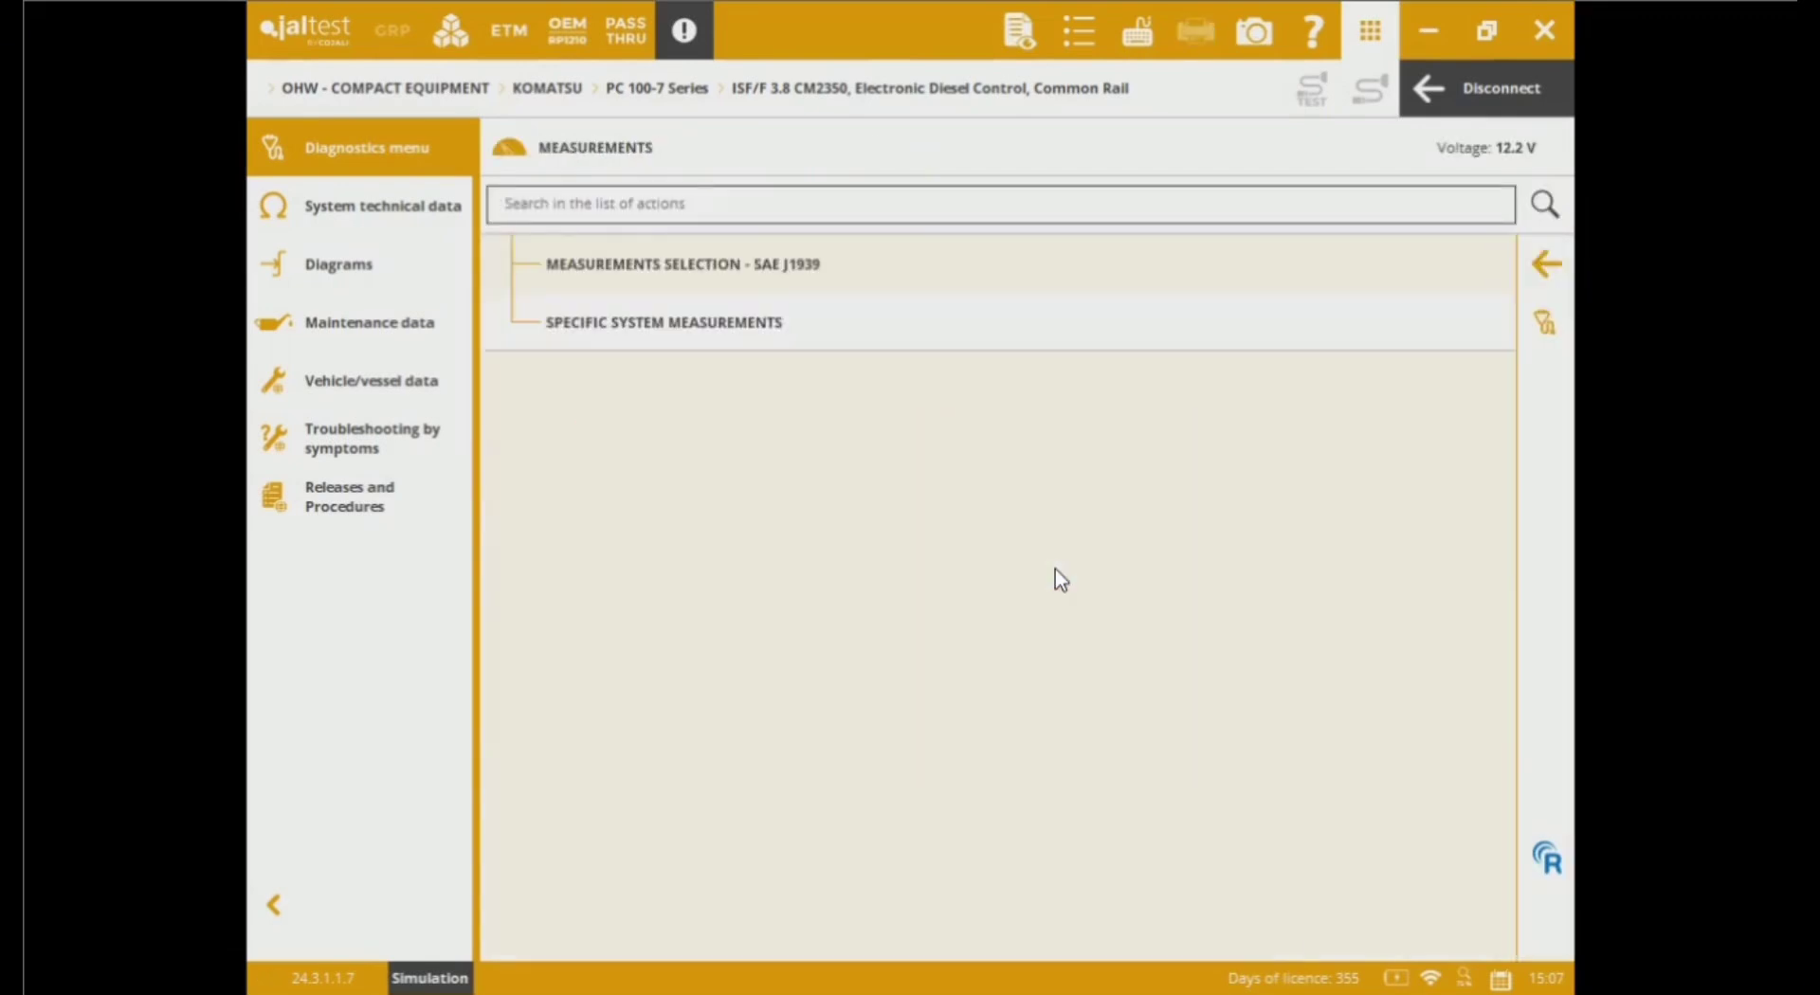
{"action": "left_click", "coordinate": [719, 330]}
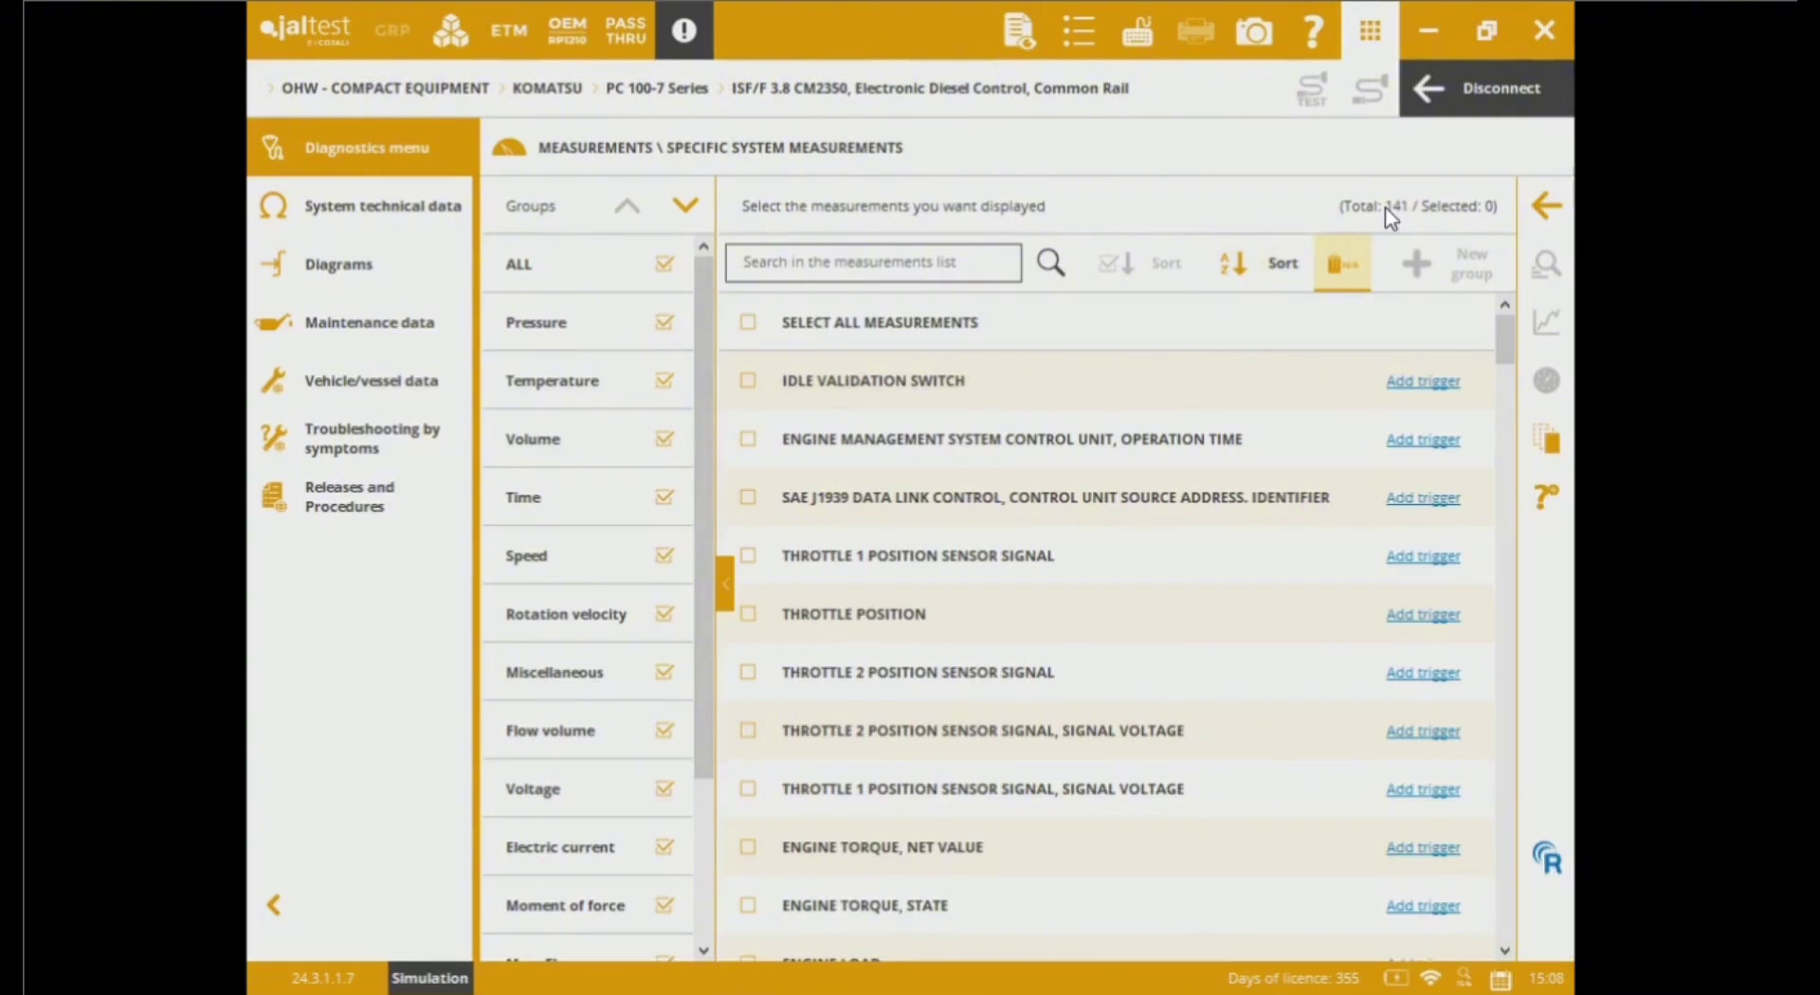
{"action": "left_click", "coordinate": [664, 264]}
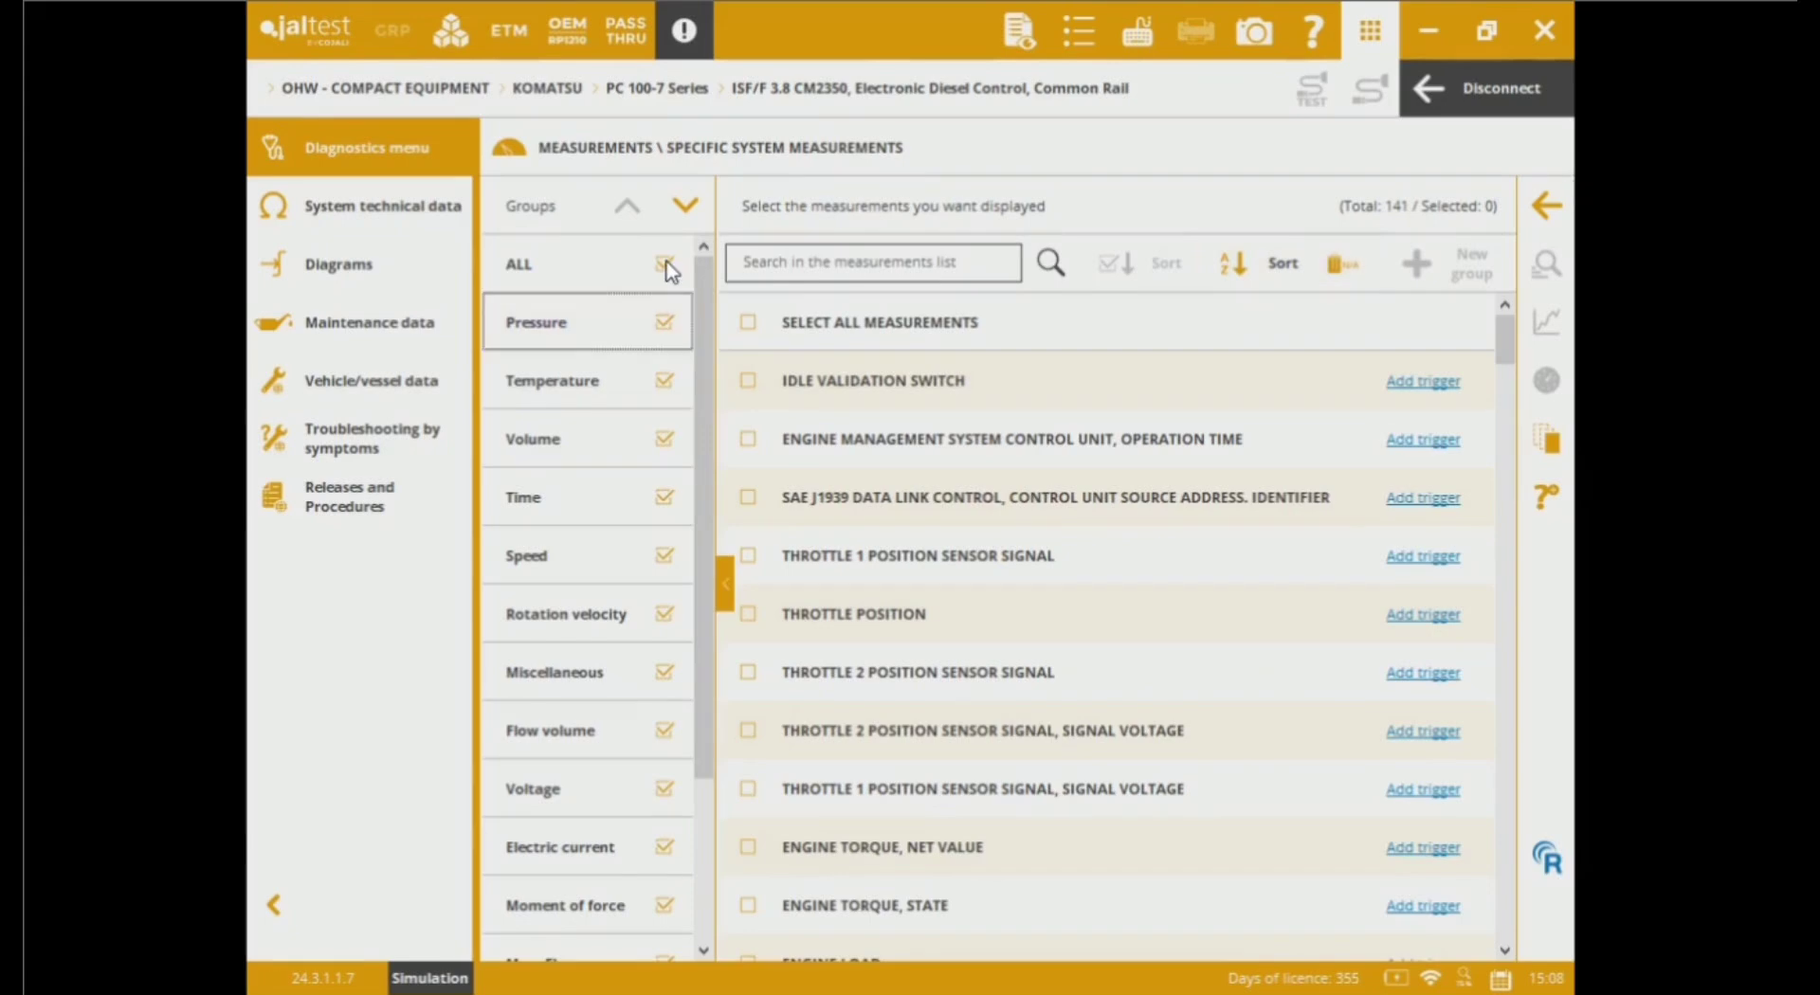
{"action": "left_click", "coordinate": [662, 379]}
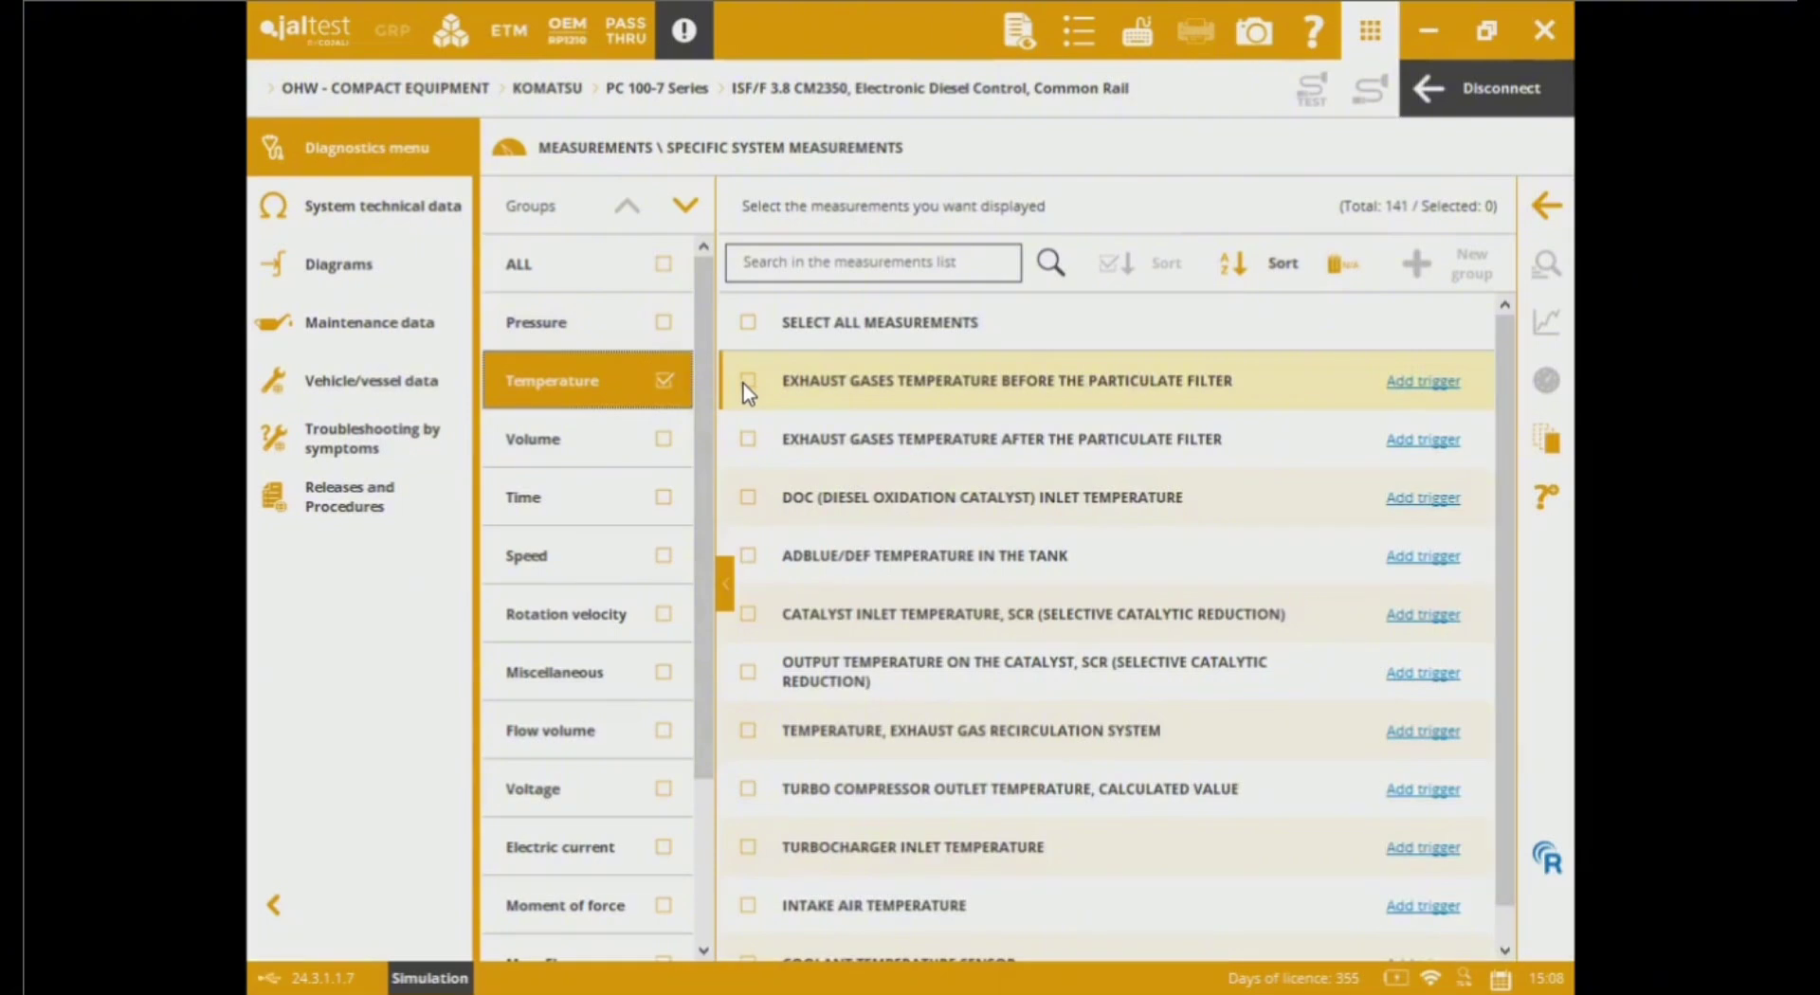
Step: Display gauges for exhaust gas temperature before and after the particulate filter, DOC inlet temperature and turbocharger inlet temperature
{"action": "left_click", "coordinate": [743, 384]}
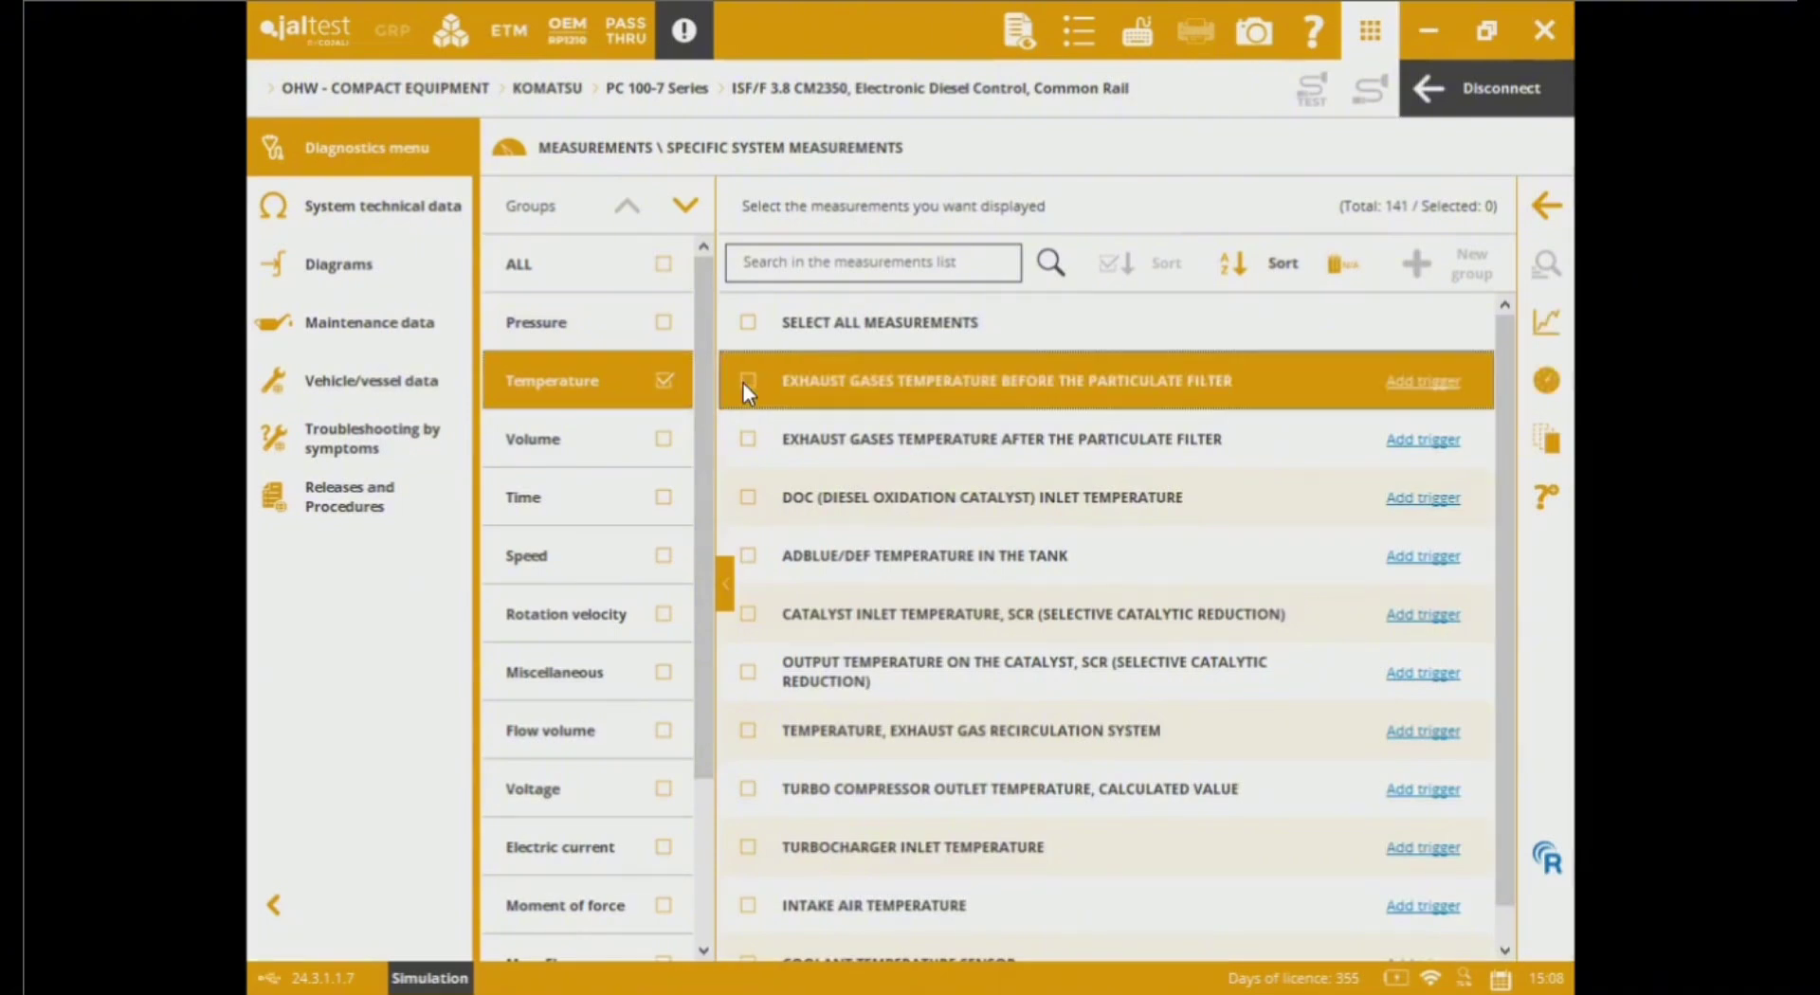
{"action": "left_click", "coordinate": [745, 438]}
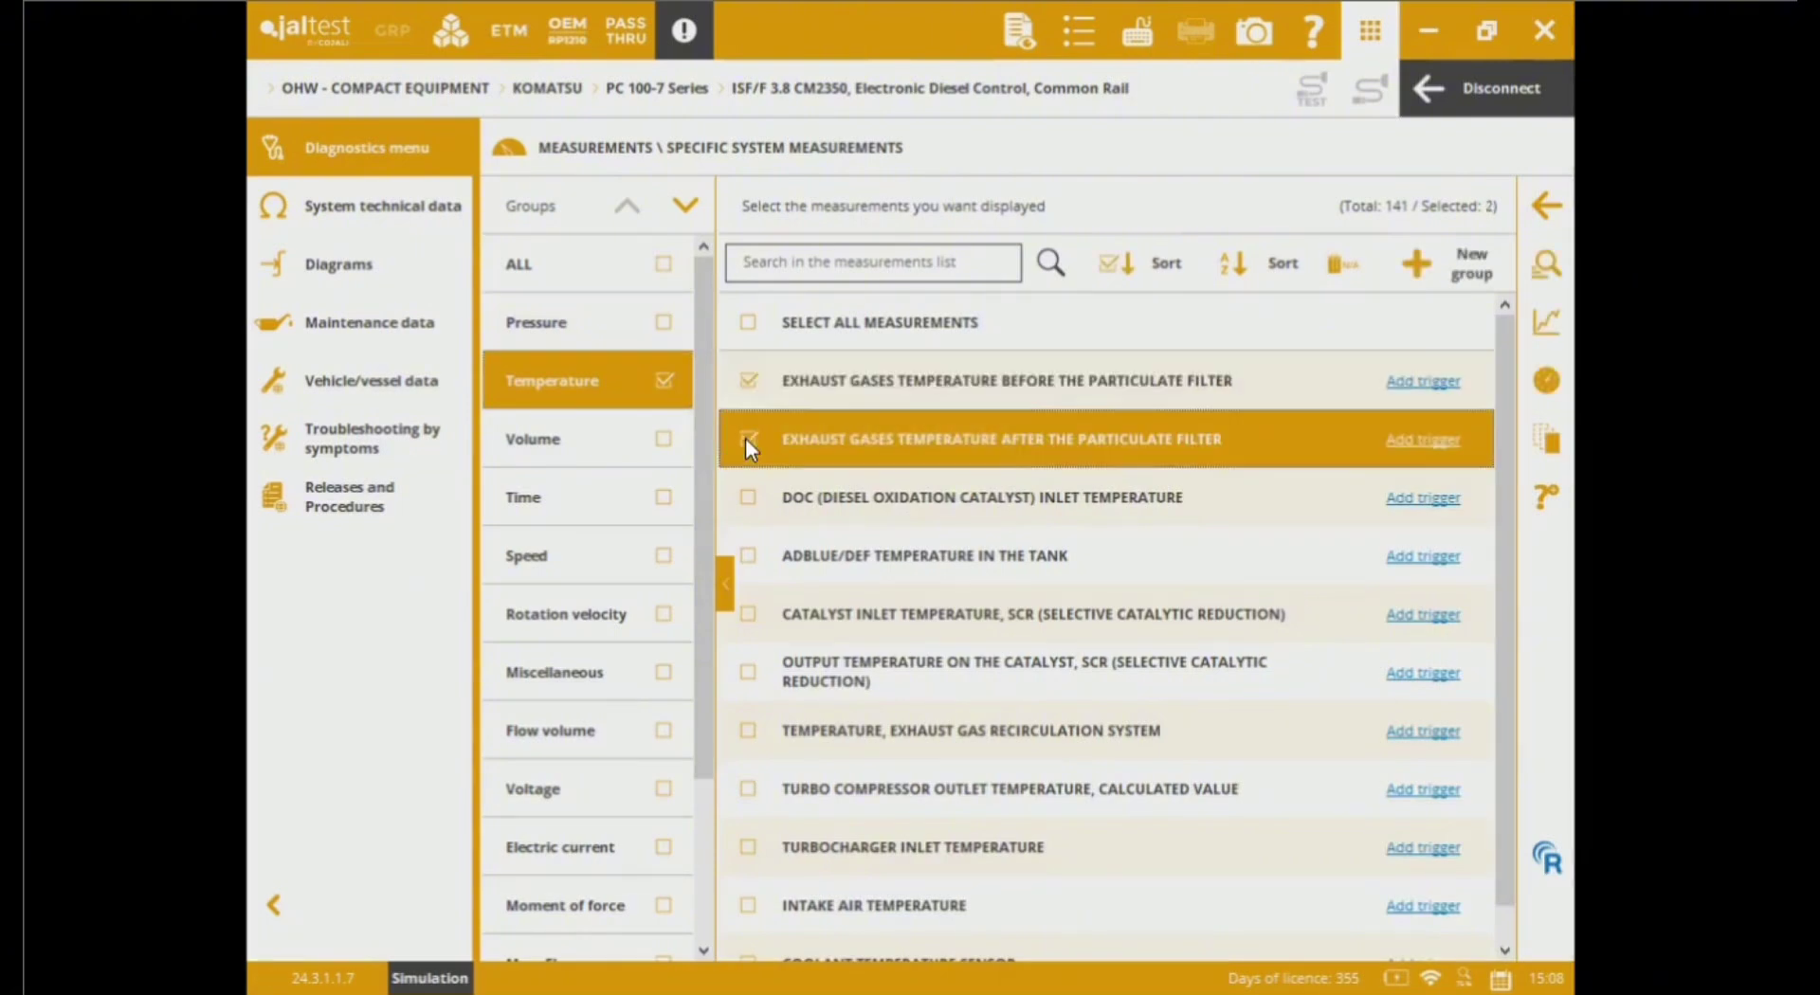
{"action": "left_click", "coordinate": [747, 500]}
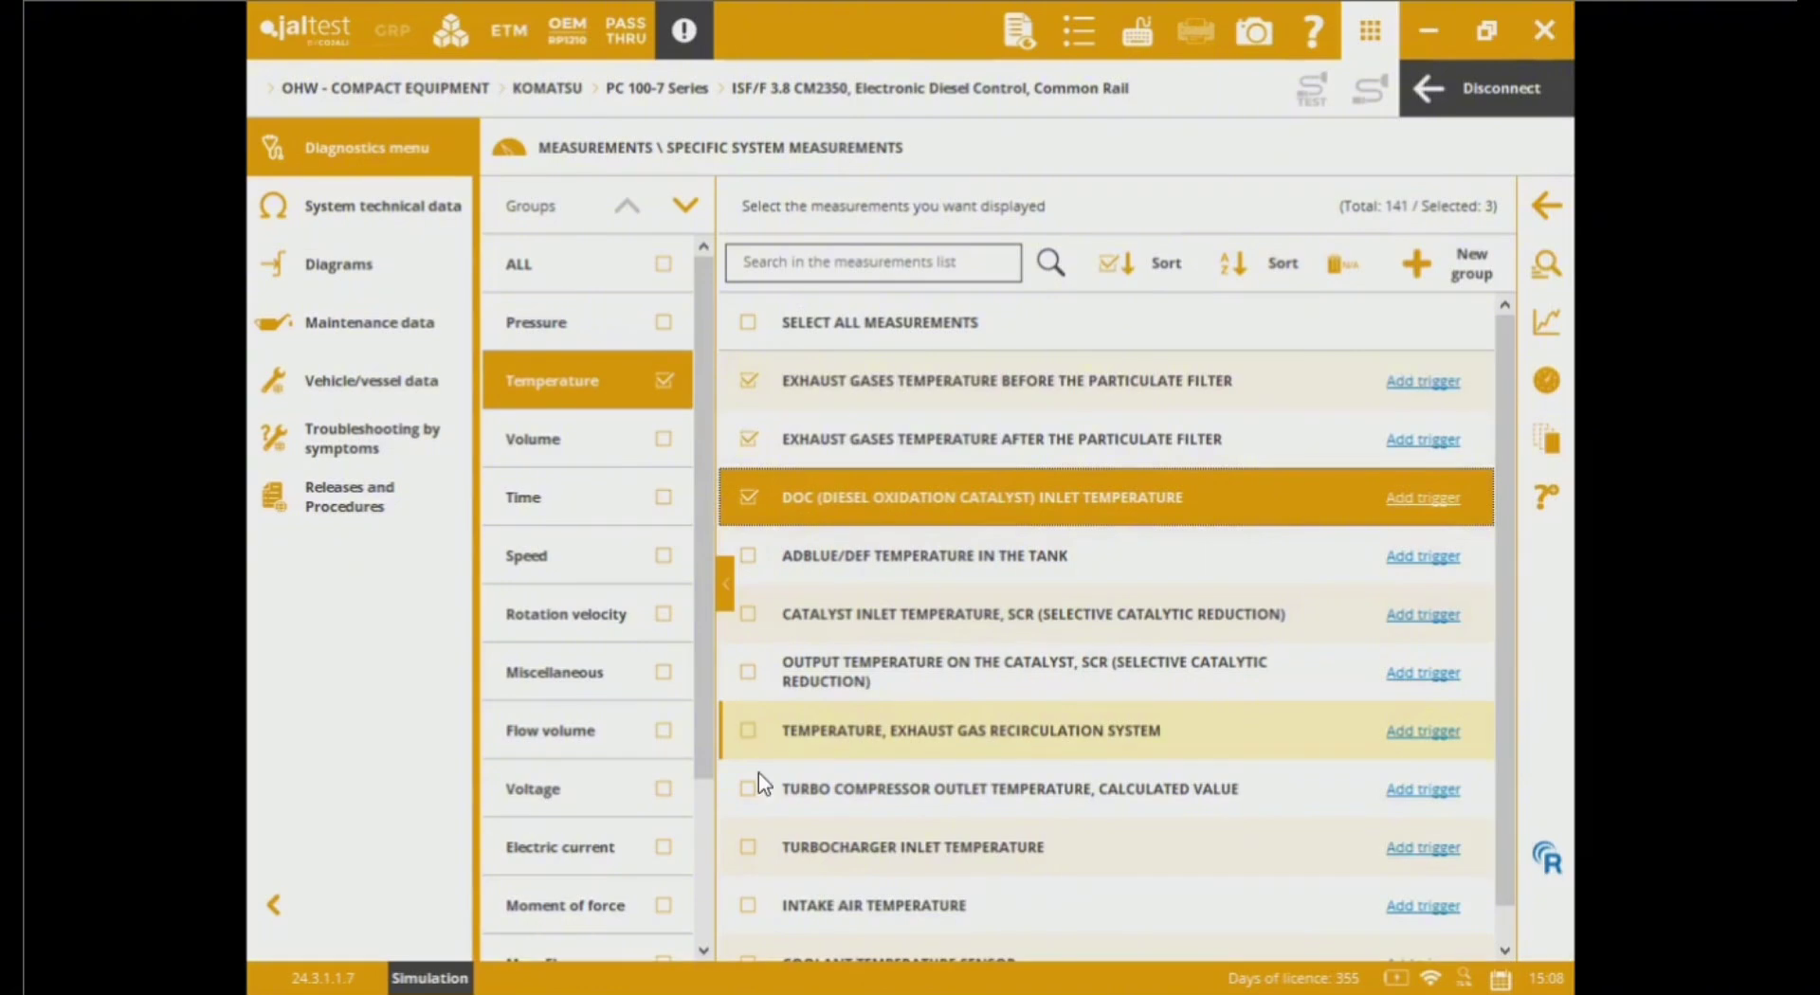
{"action": "left_click", "coordinate": [746, 846]}
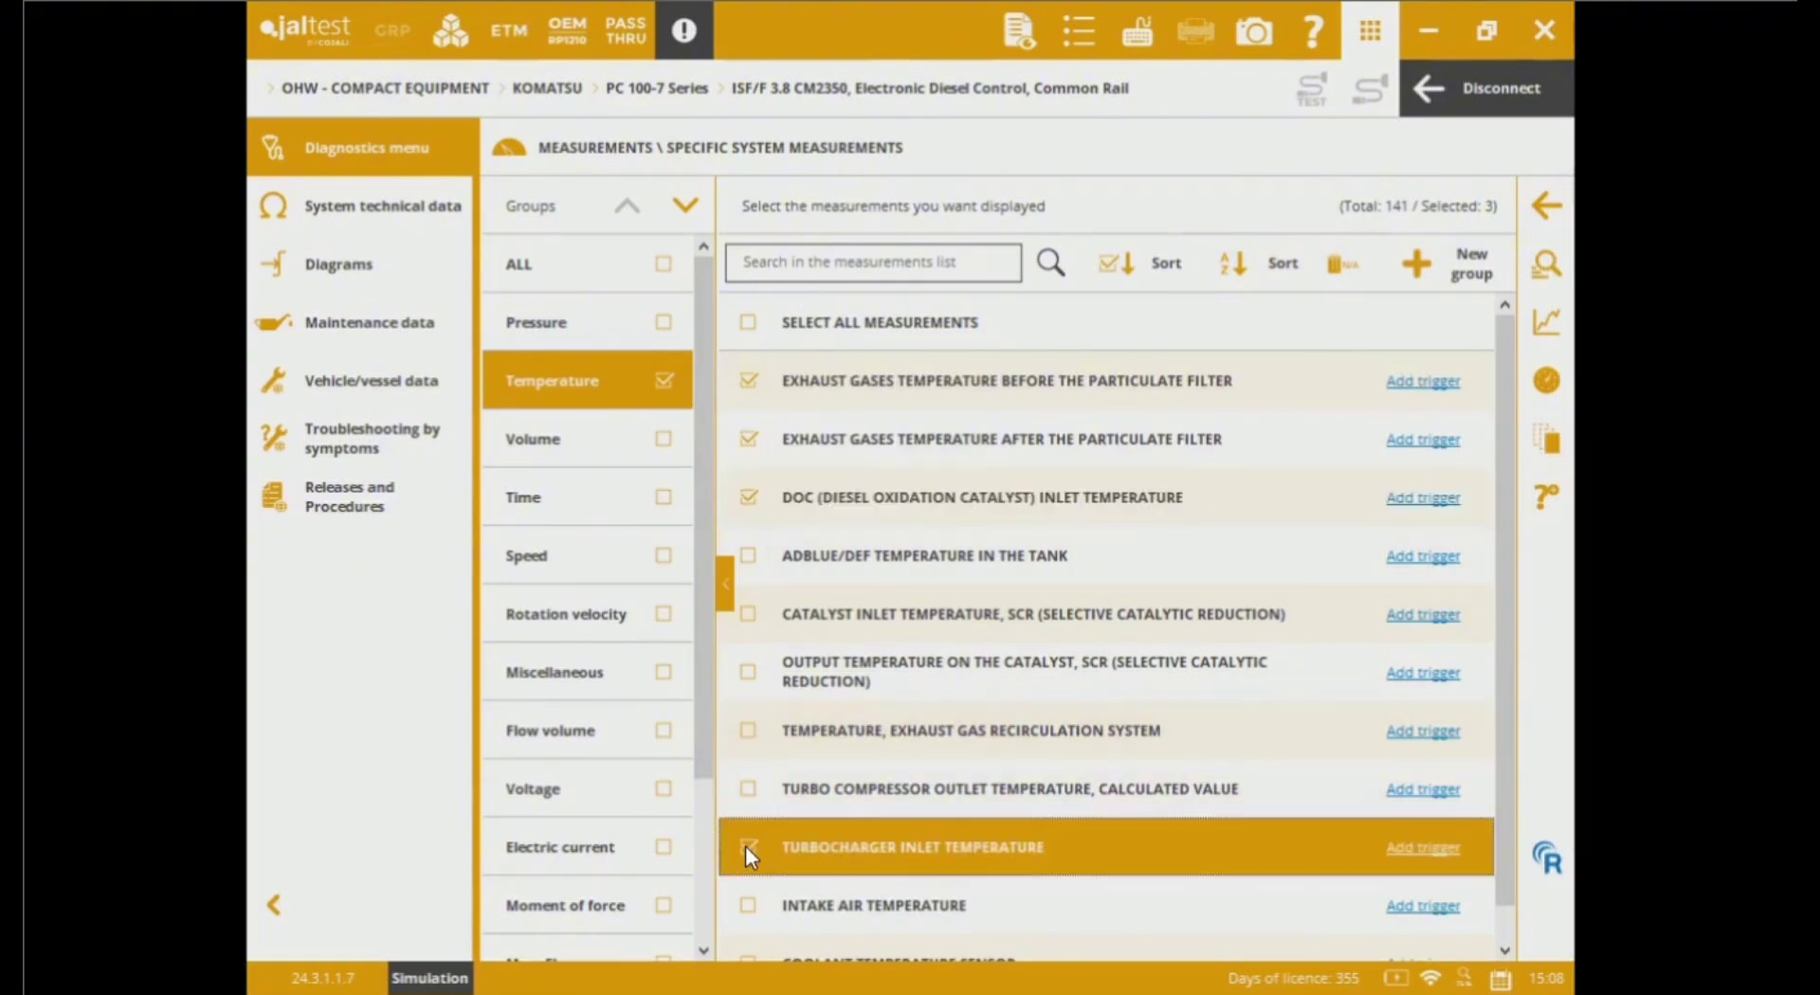
{"action": "left_click", "coordinate": [1563, 392]}
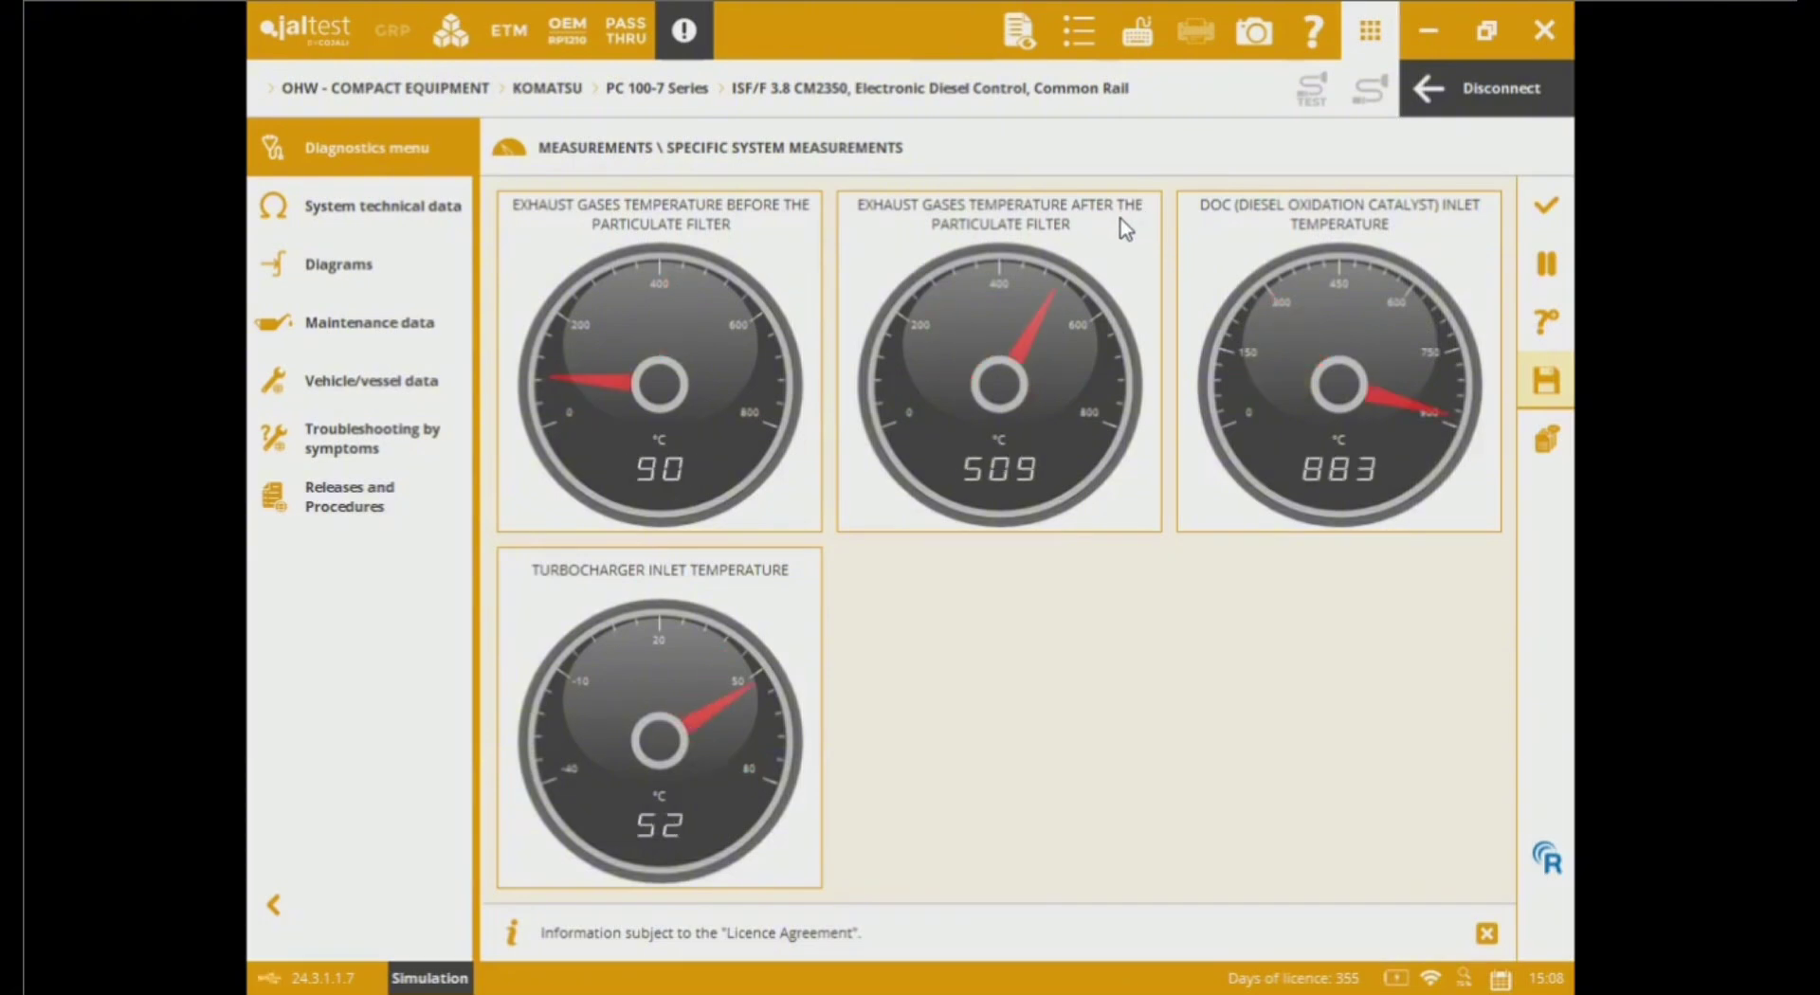
Step: View the four selected temperature measurements as a live graph, and return to the list of diagnostic actions
{"action": "left_click", "coordinate": [1543, 209]}
{"action": "left_click", "coordinate": [1536, 324]}
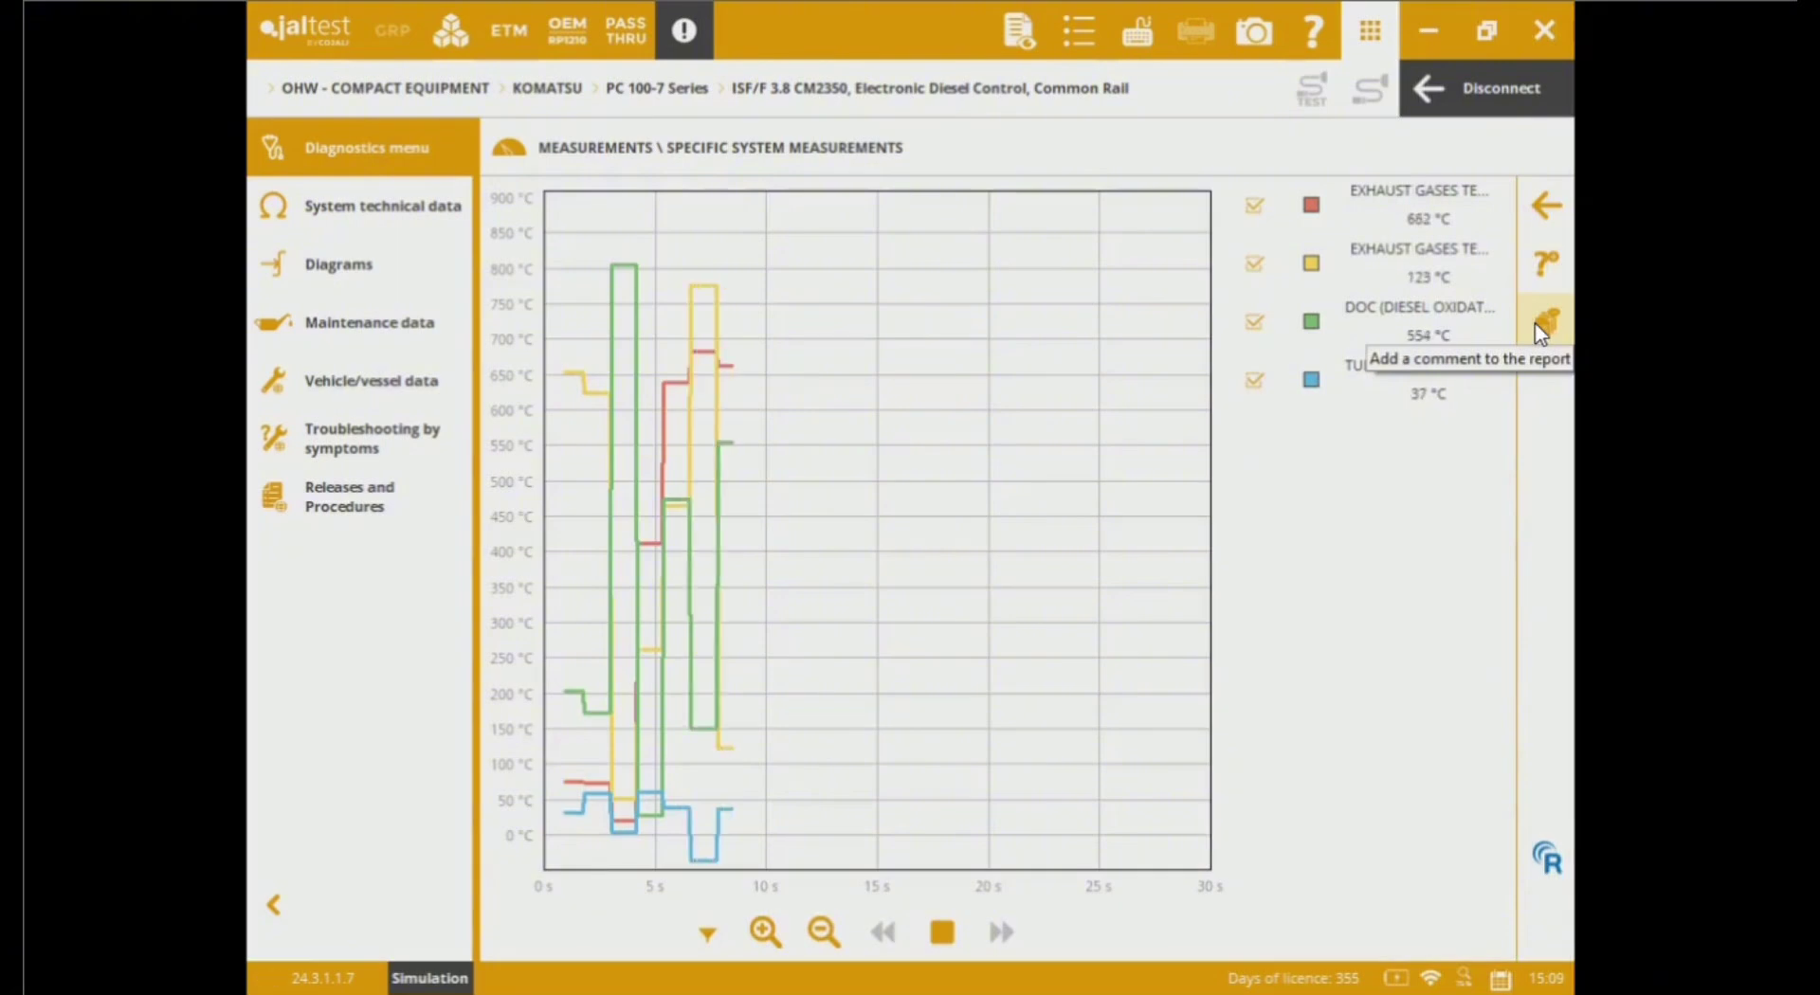
{"action": "left_click", "coordinate": [1532, 201]}
{"action": "left_click", "coordinate": [1534, 205]}
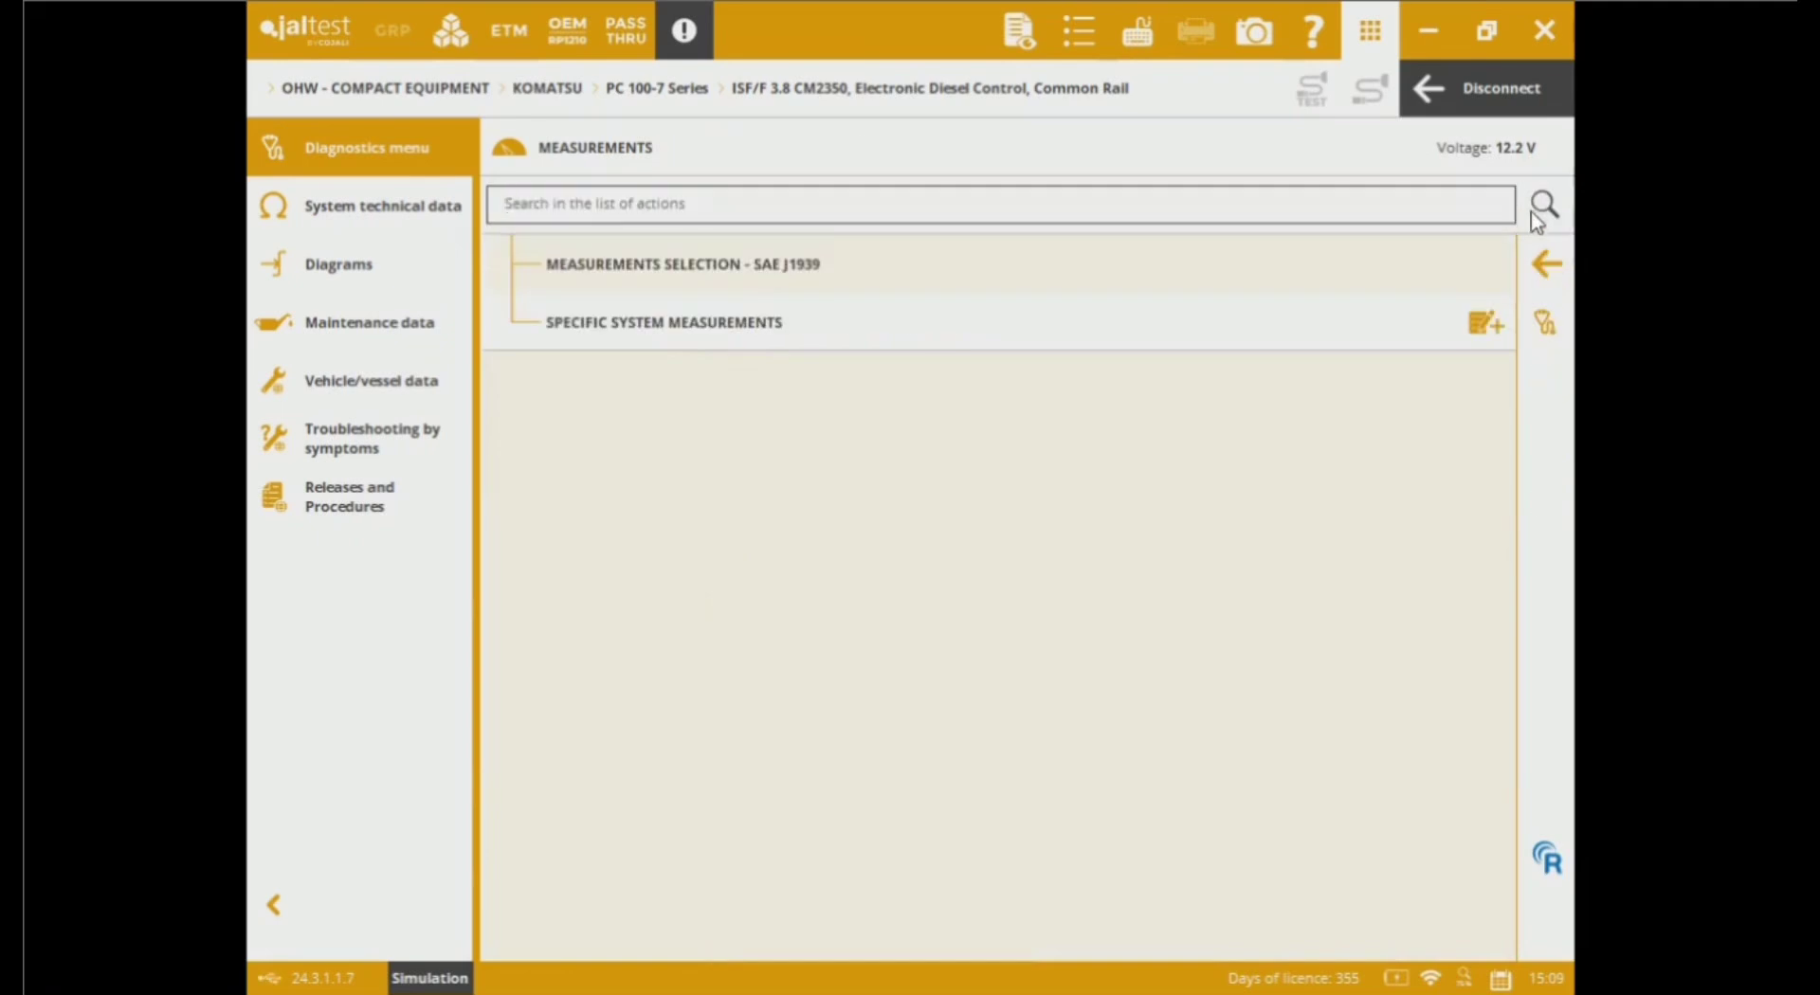
{"action": "left_click", "coordinate": [1546, 261]}
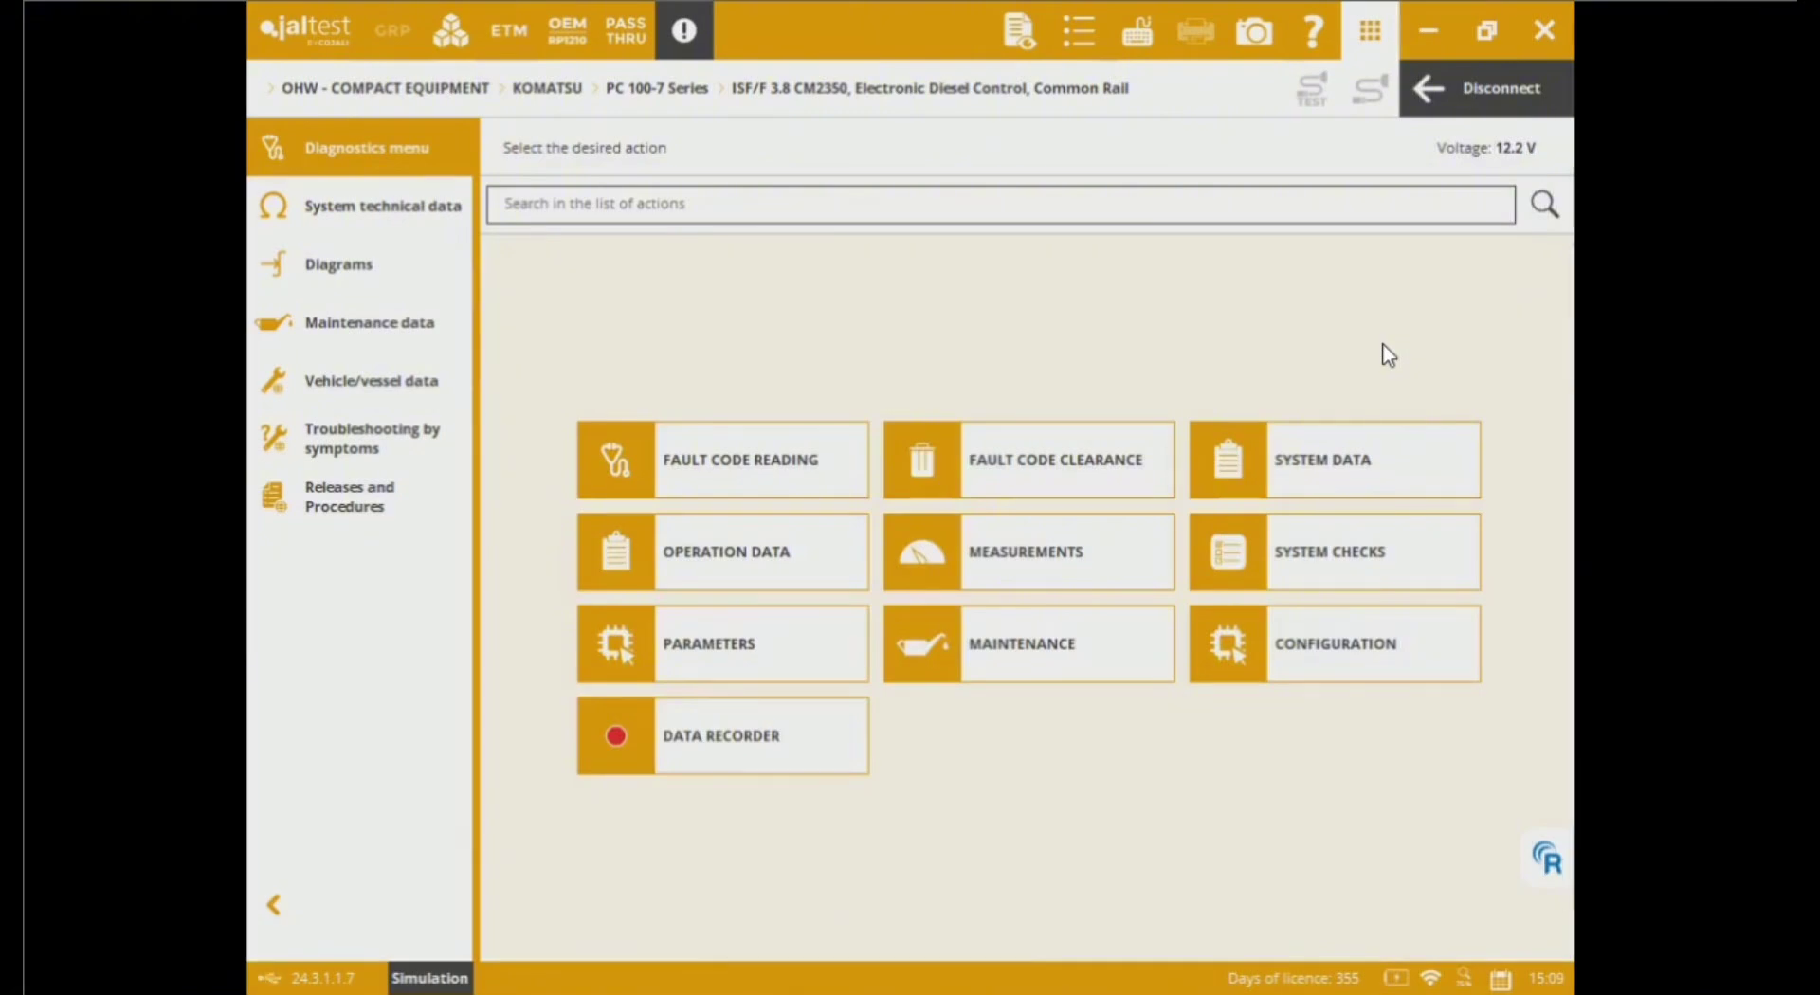
Step: Review the available system checks and the parameter categories for the engine system
{"action": "left_click", "coordinate": [1356, 554]}
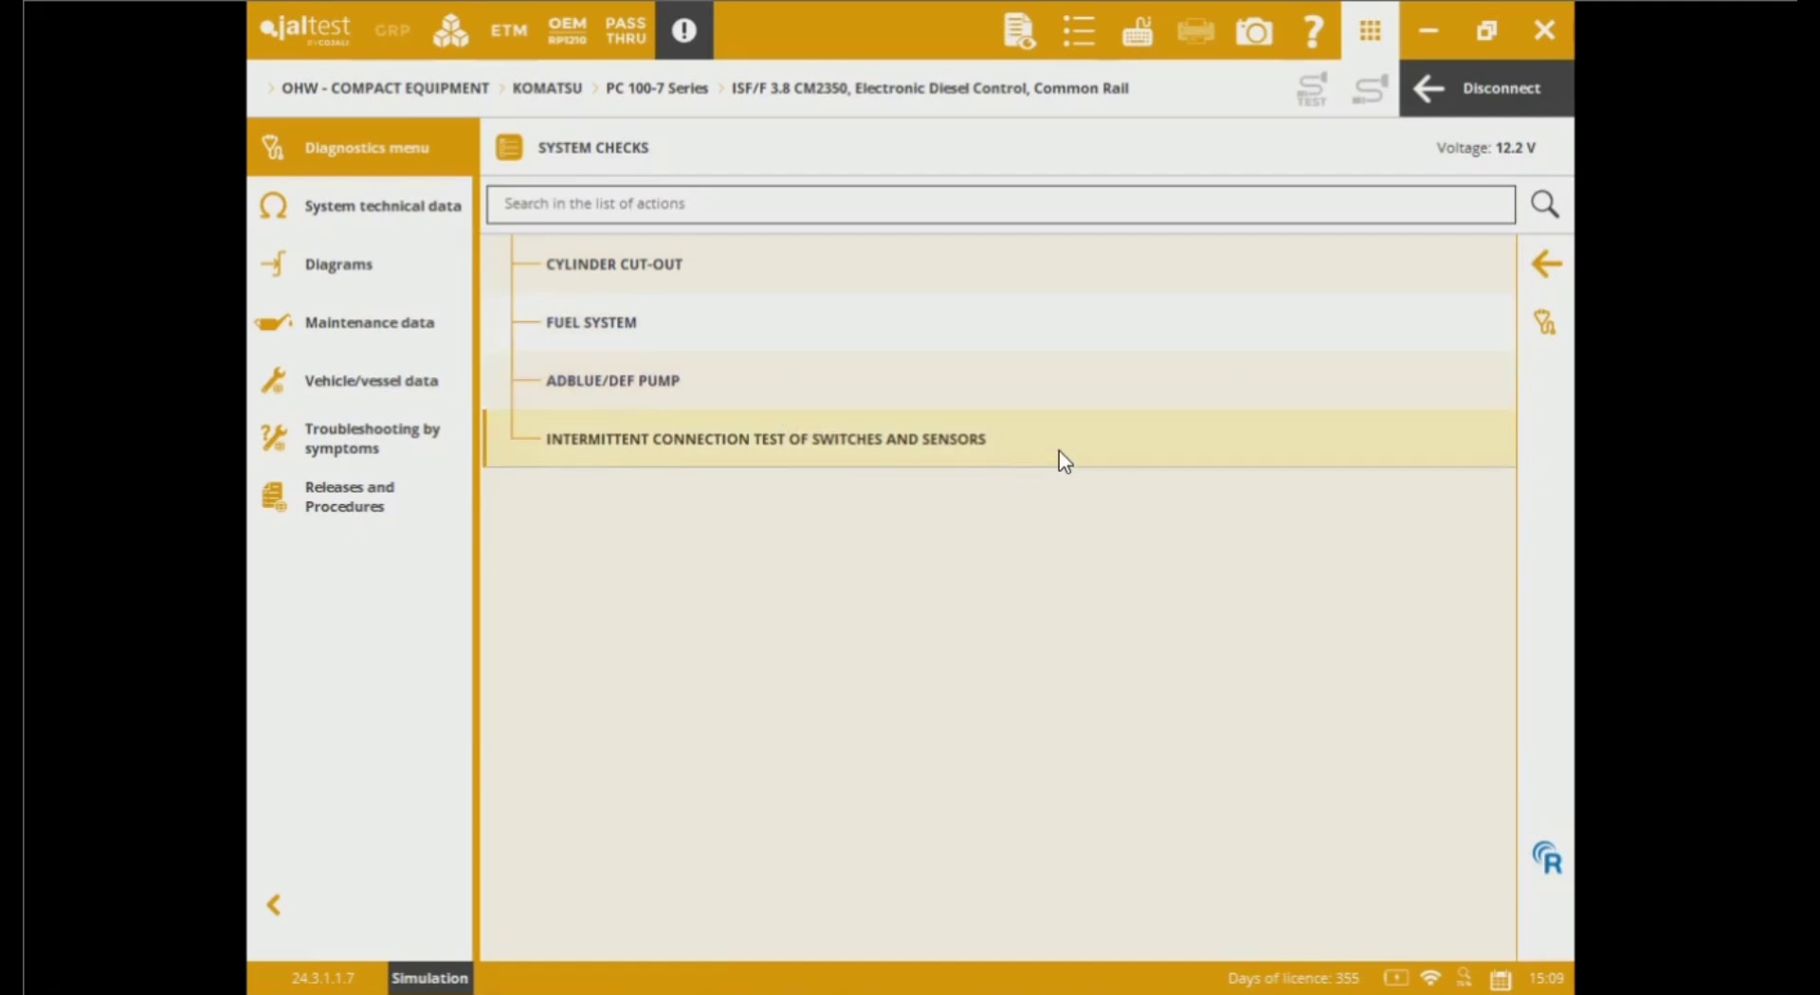
{"action": "left_click", "coordinate": [1538, 260]}
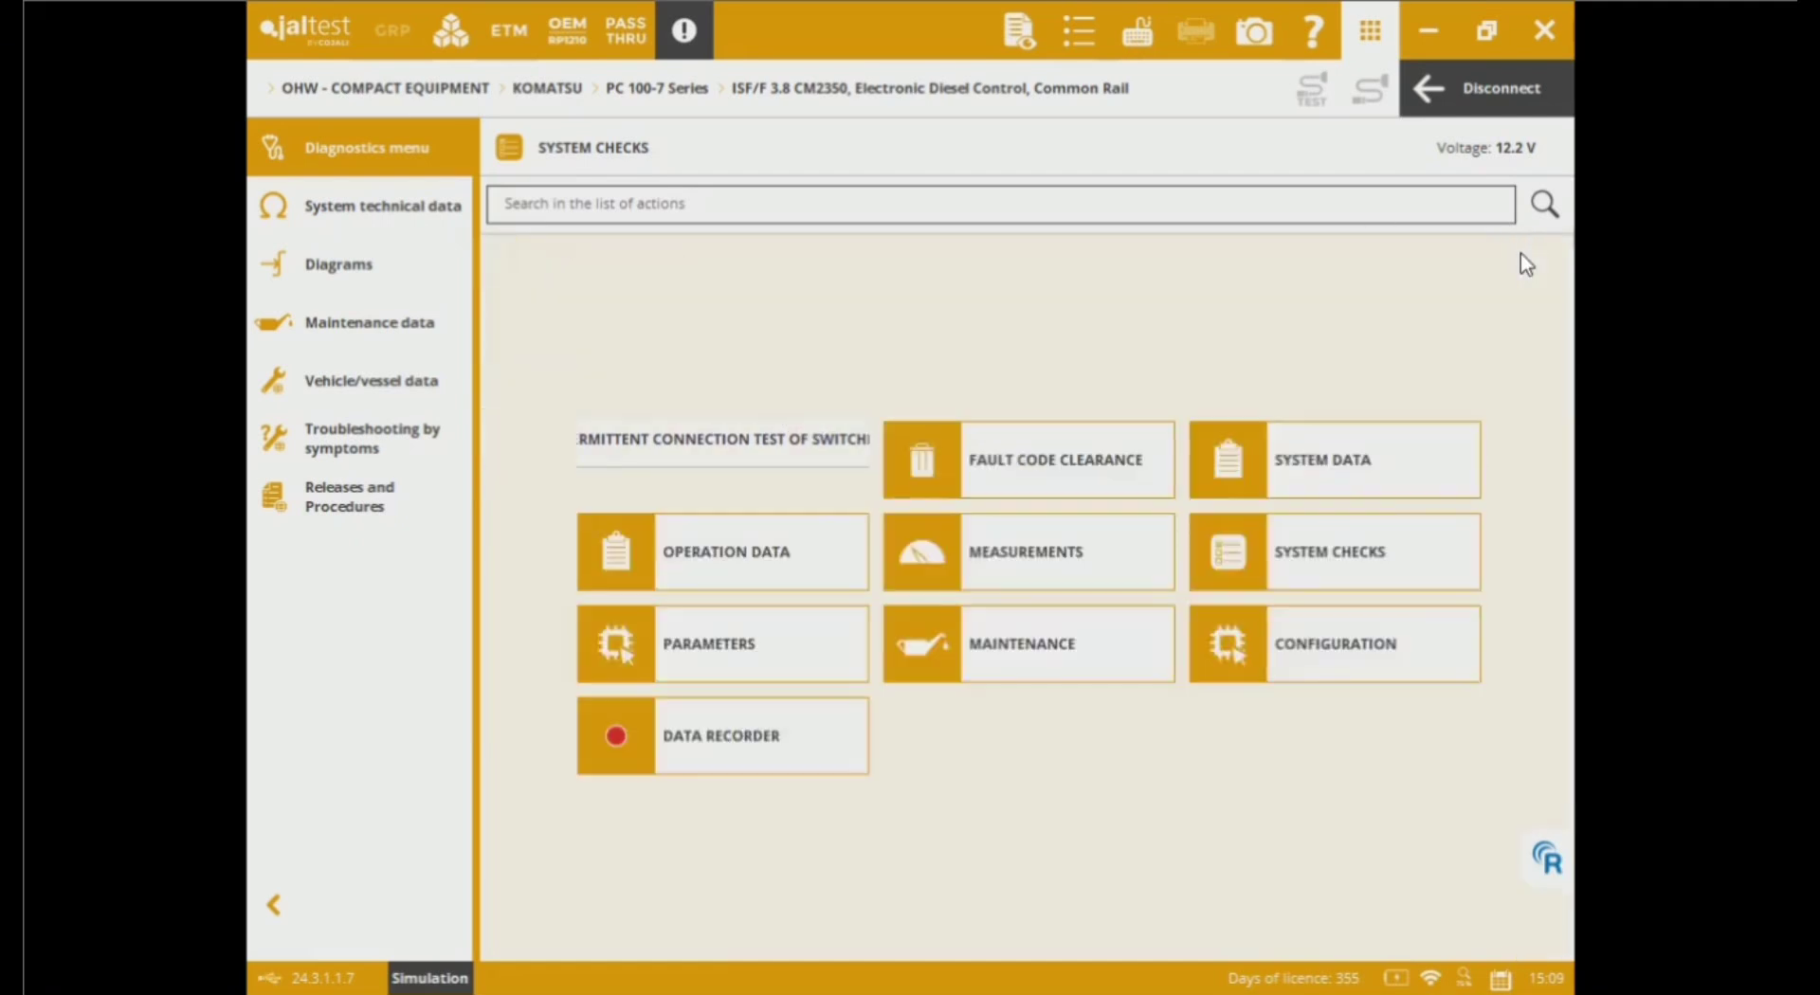
{"action": "left_click", "coordinate": [803, 654]}
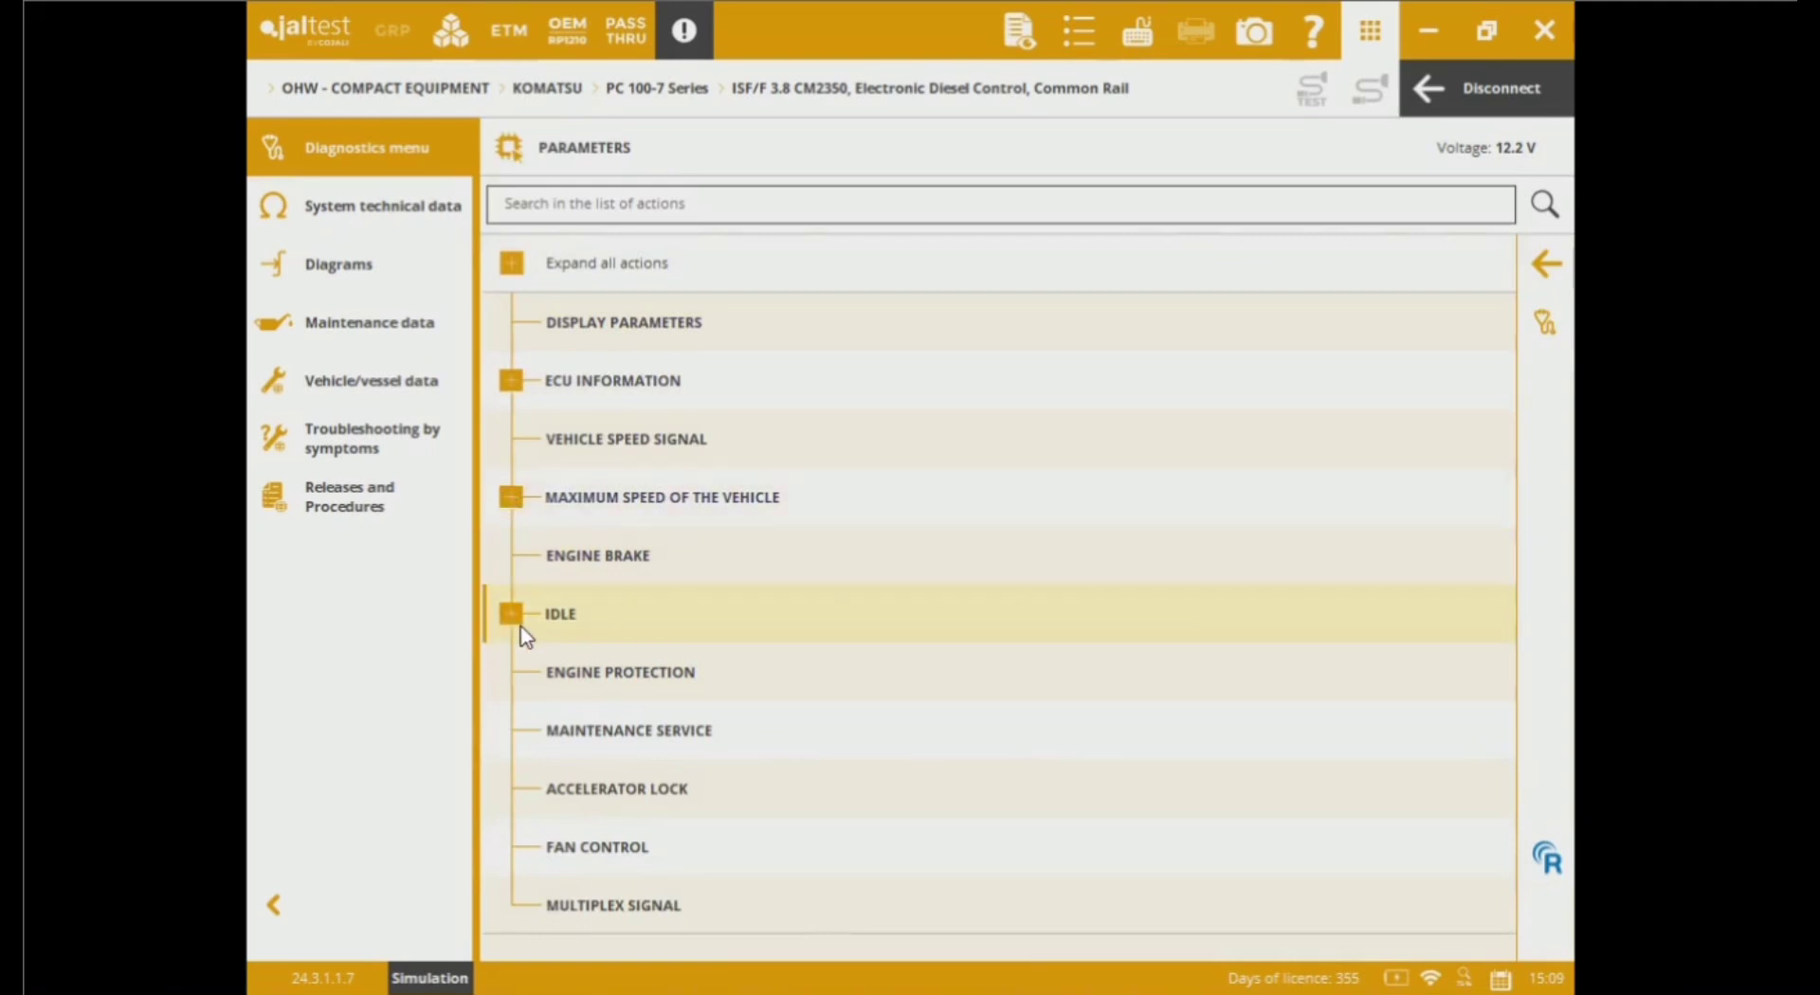
{"action": "left_click", "coordinate": [1553, 270]}
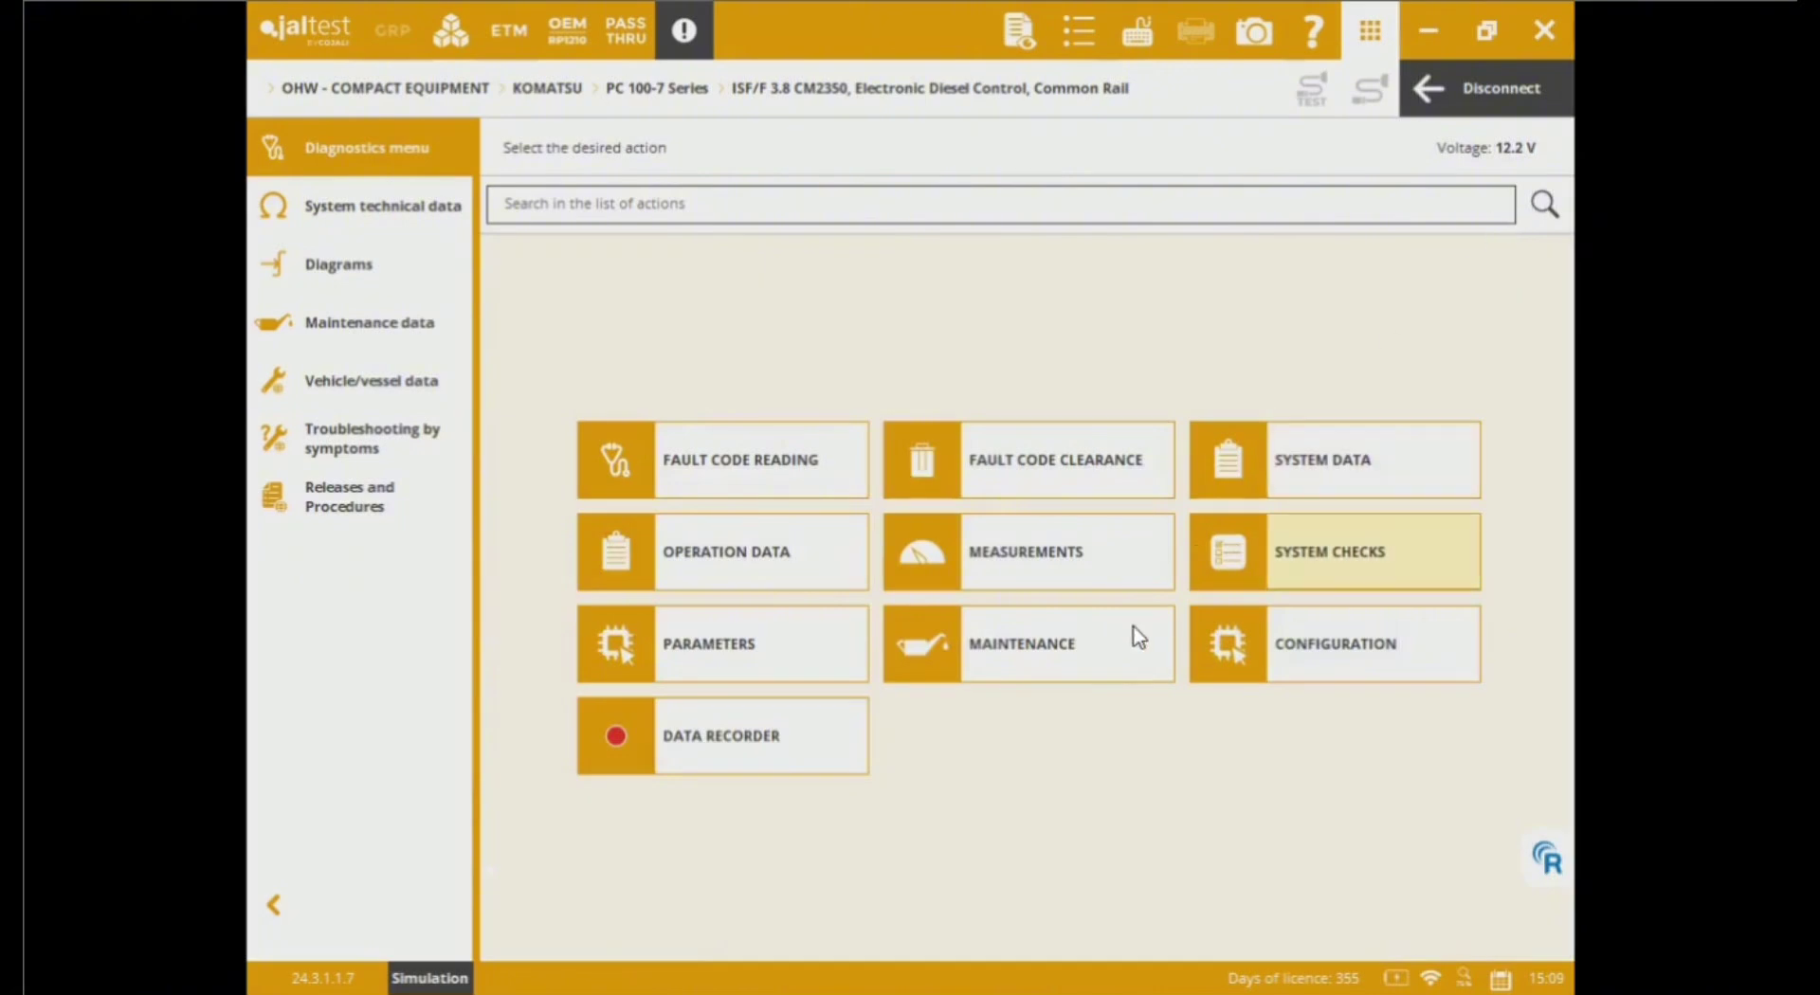
Step: Review the available maintenance functions and configuration actions for the engine system
{"action": "left_click", "coordinate": [1101, 637]}
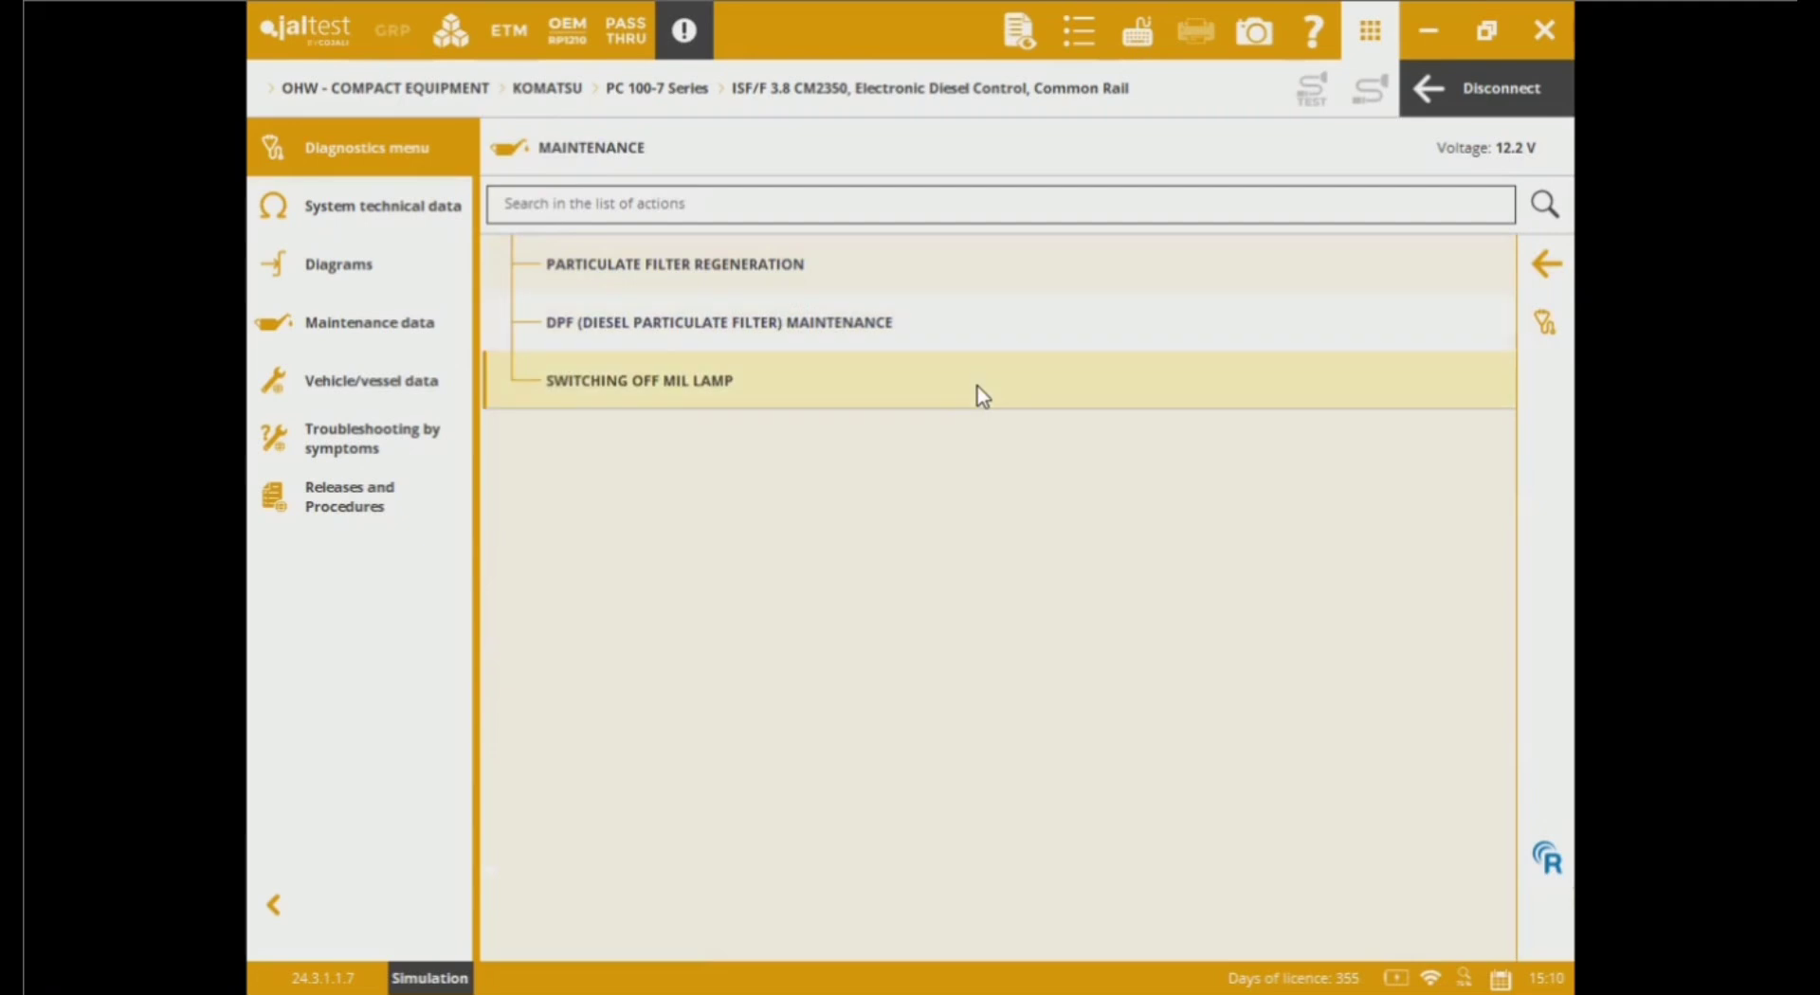
{"action": "left_click", "coordinate": [1549, 265]}
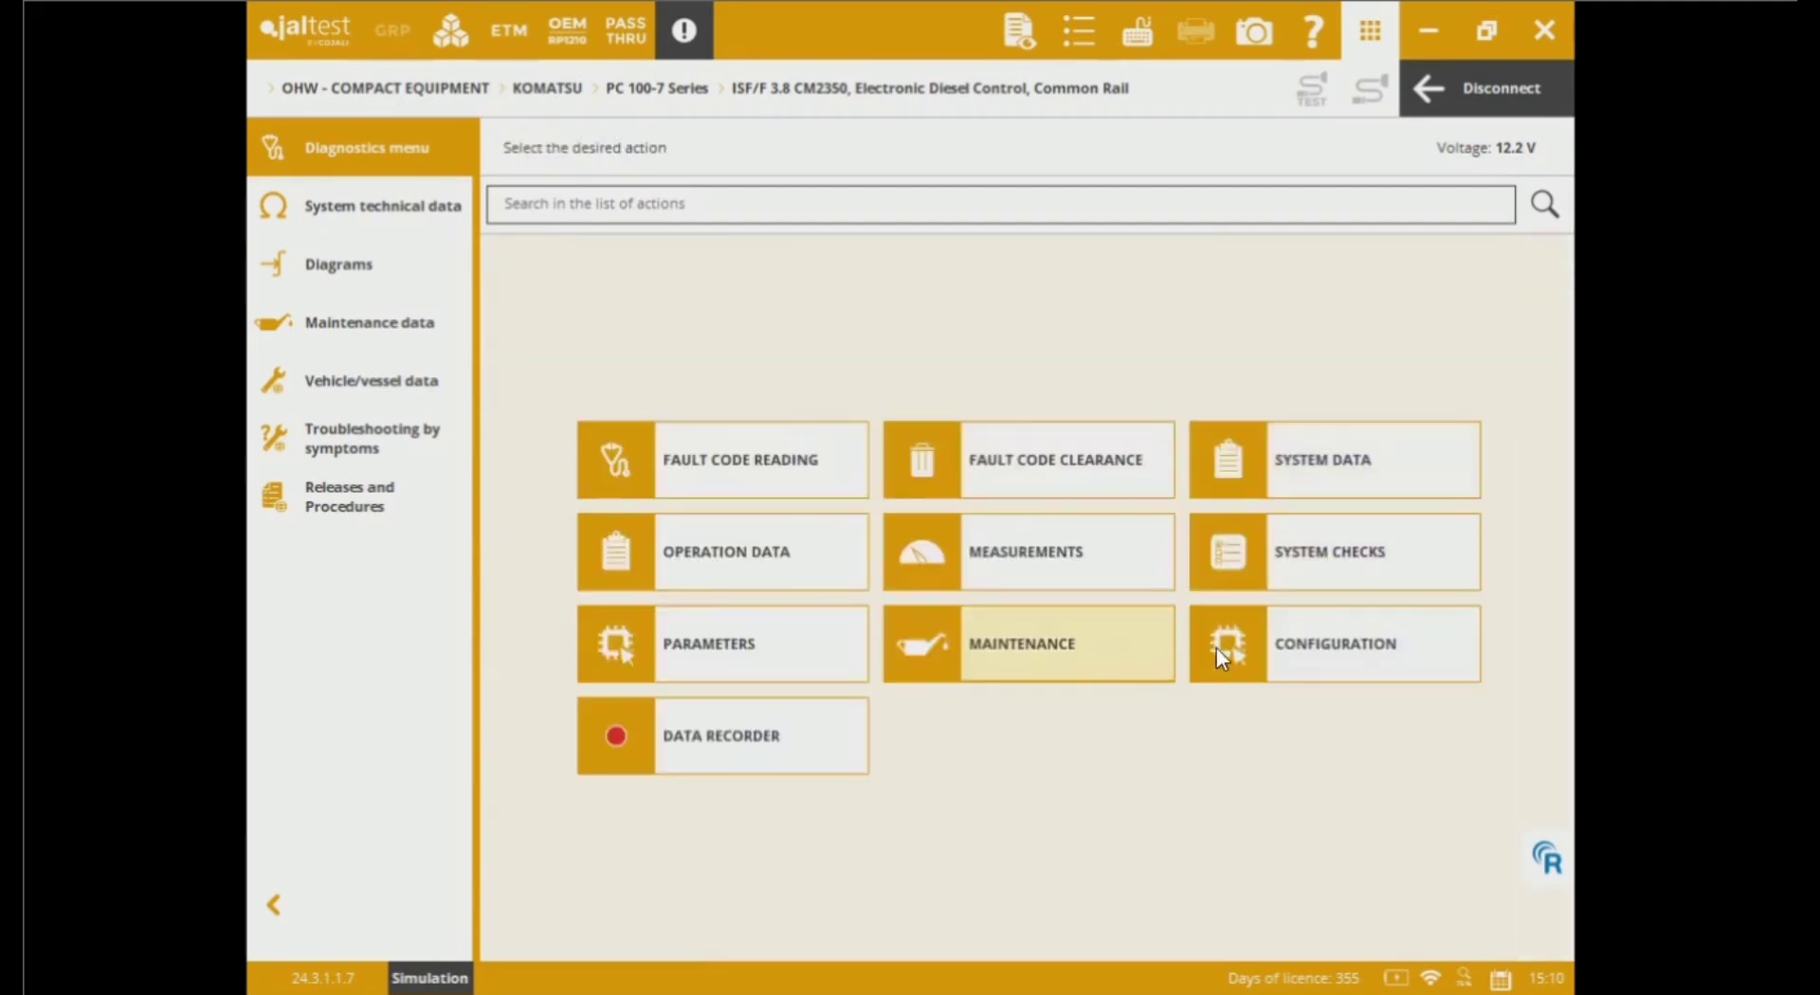
{"action": "left_click", "coordinate": [1280, 651]}
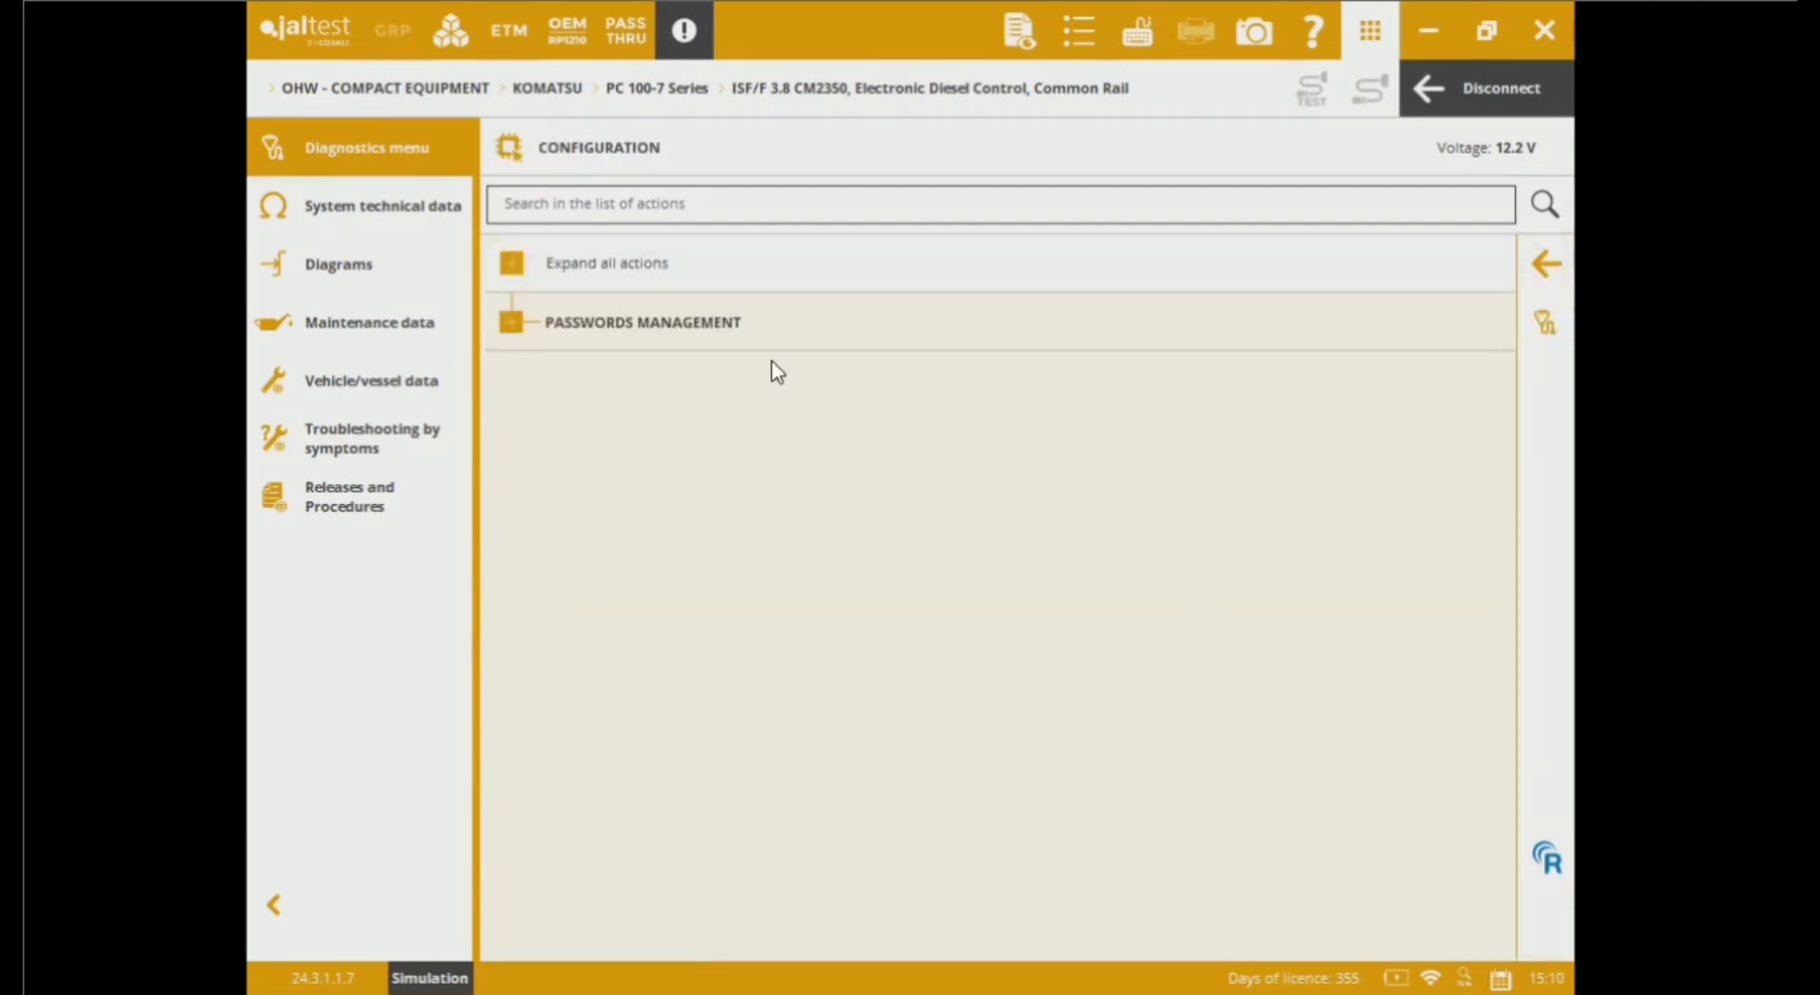
{"action": "left_click", "coordinate": [1546, 265]}
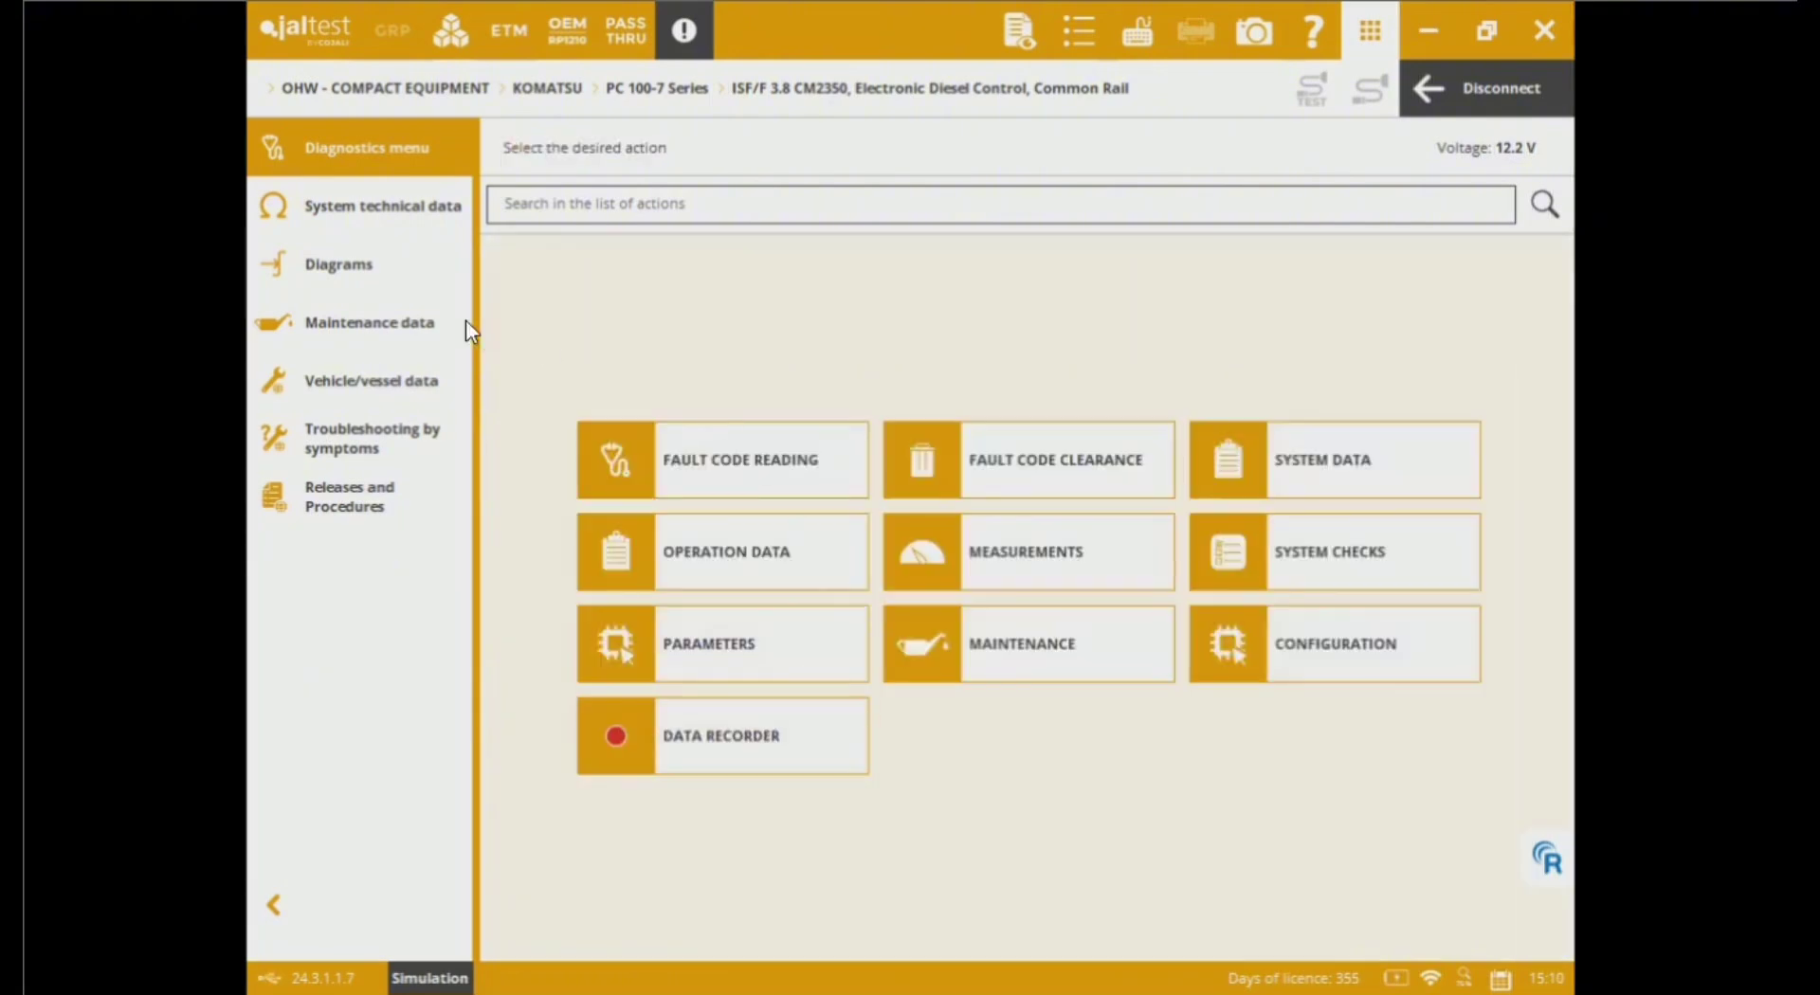
Step: Open the components technical data and view the CA1 engine management control unit, CA2 accelerator pedal and CA3 fan clutch
{"action": "left_click", "coordinate": [369, 226]}
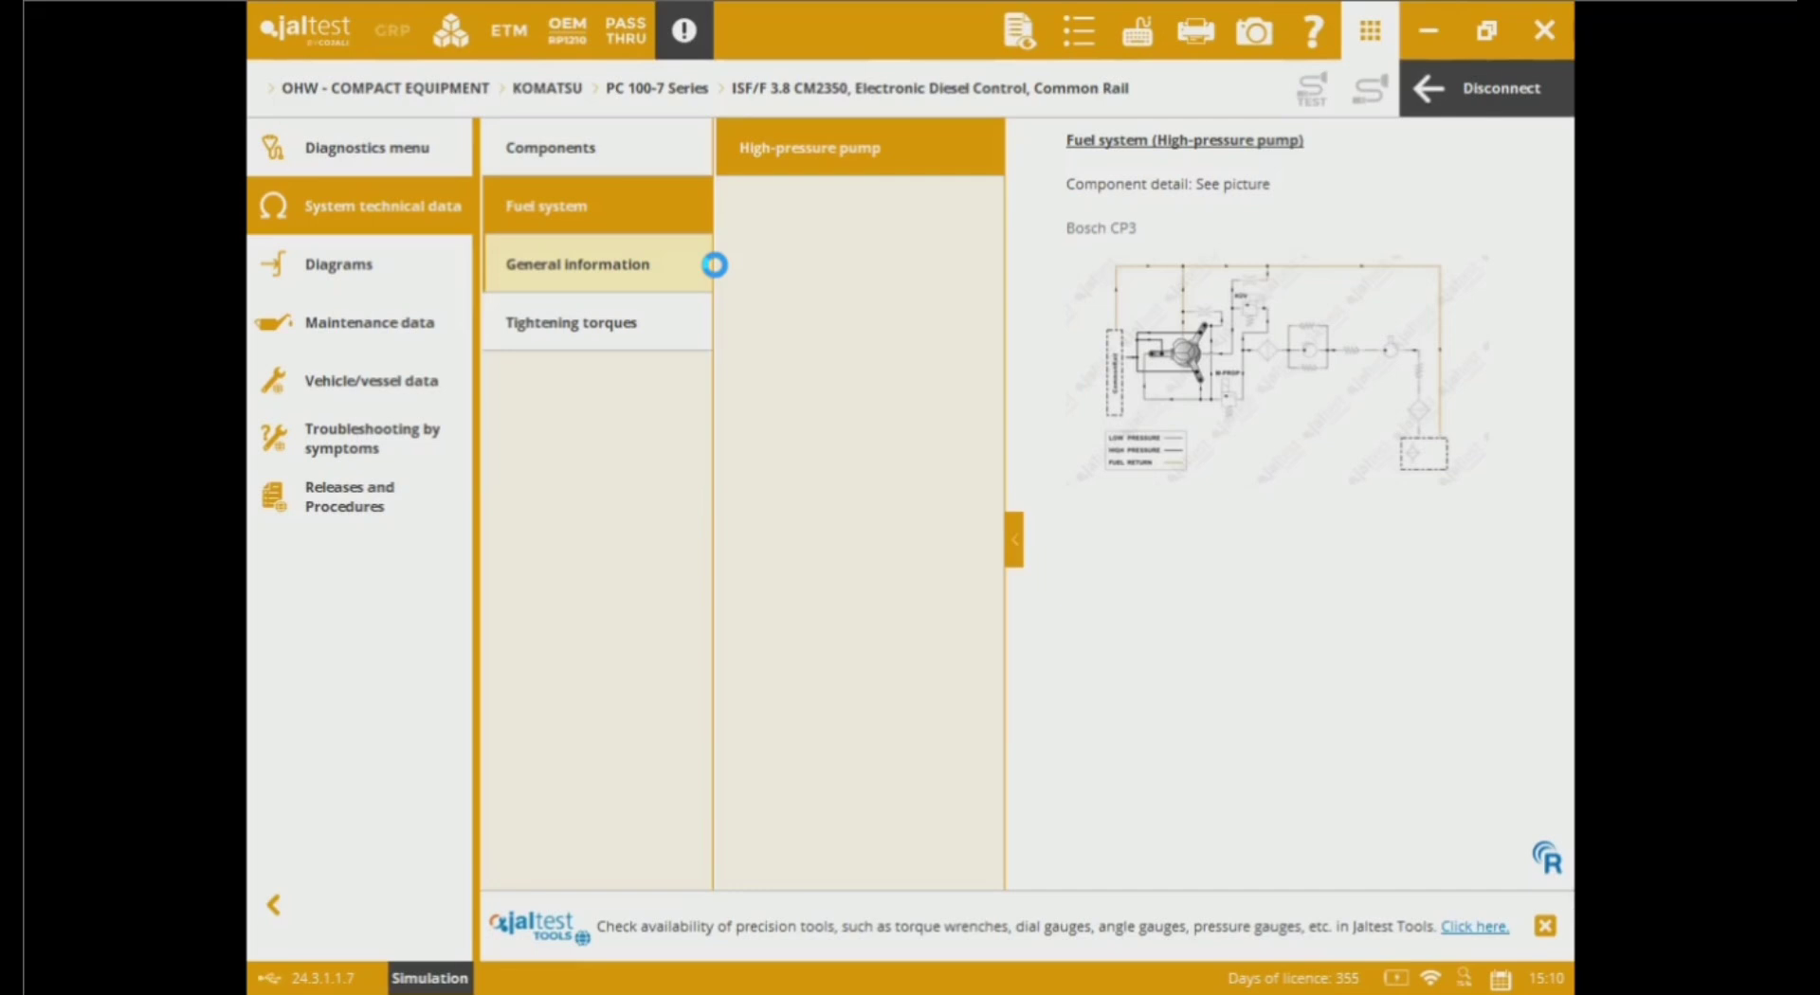
{"action": "left_click", "coordinate": [636, 158]}
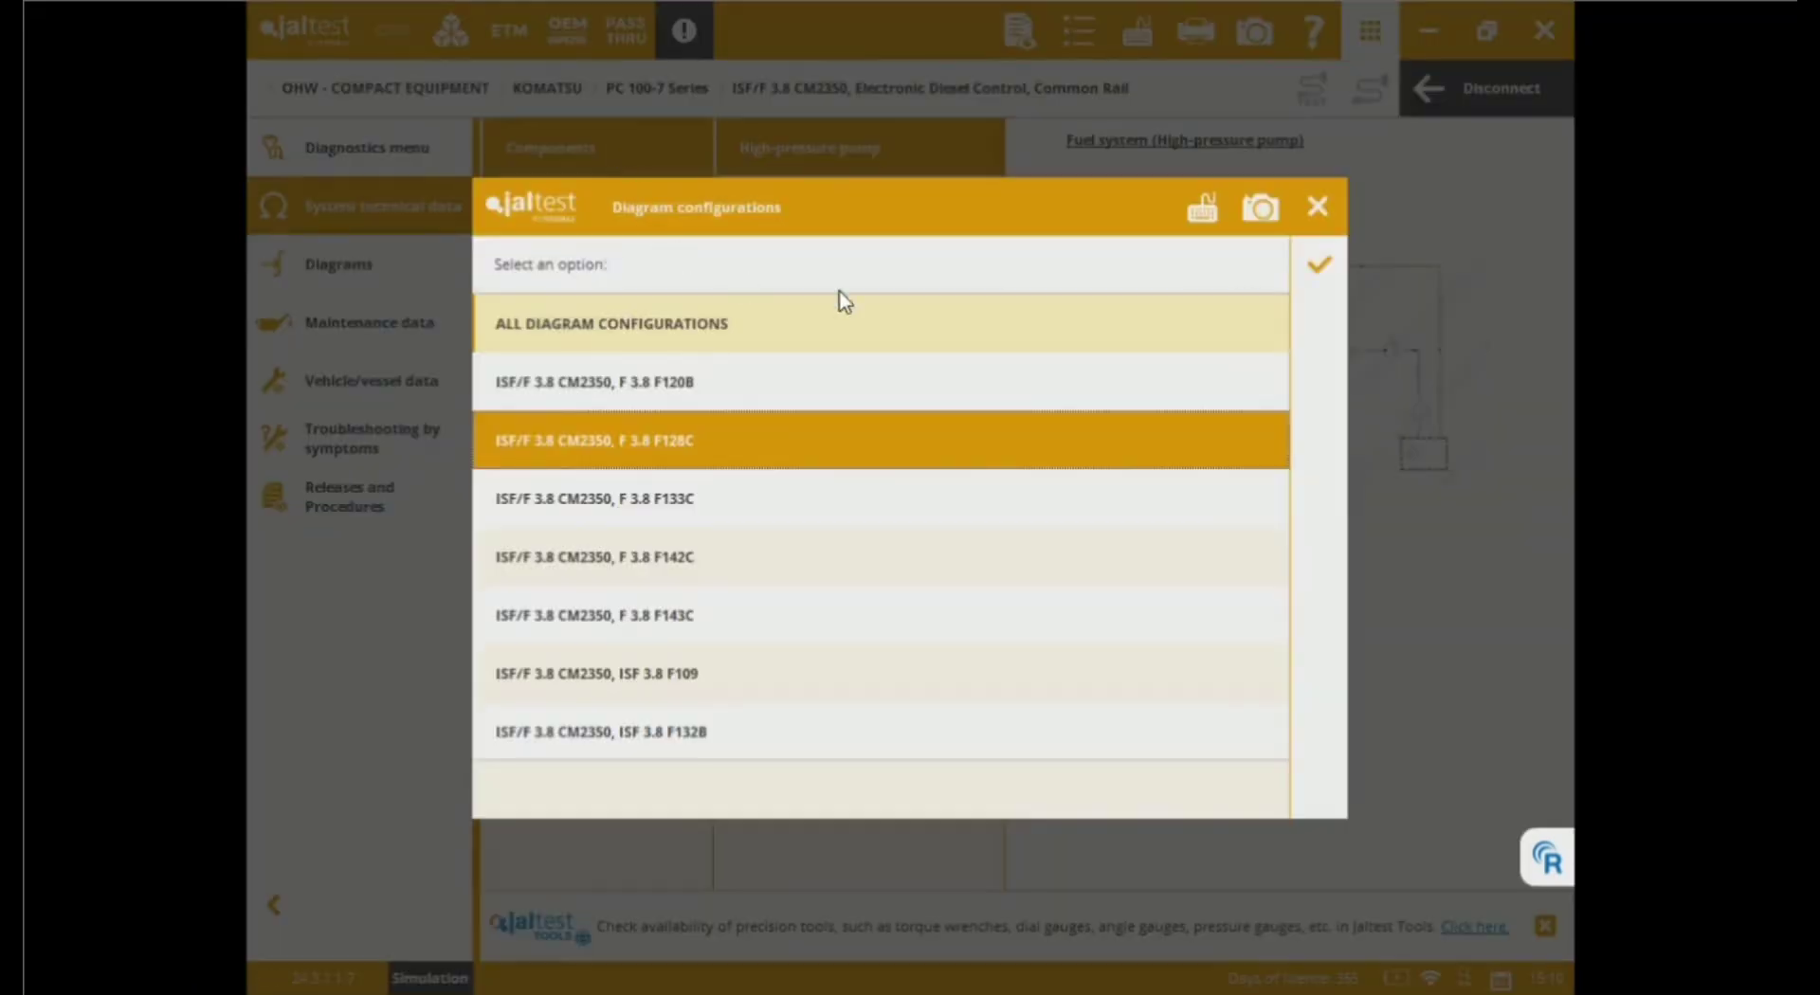
{"action": "left_click", "coordinate": [1318, 266]}
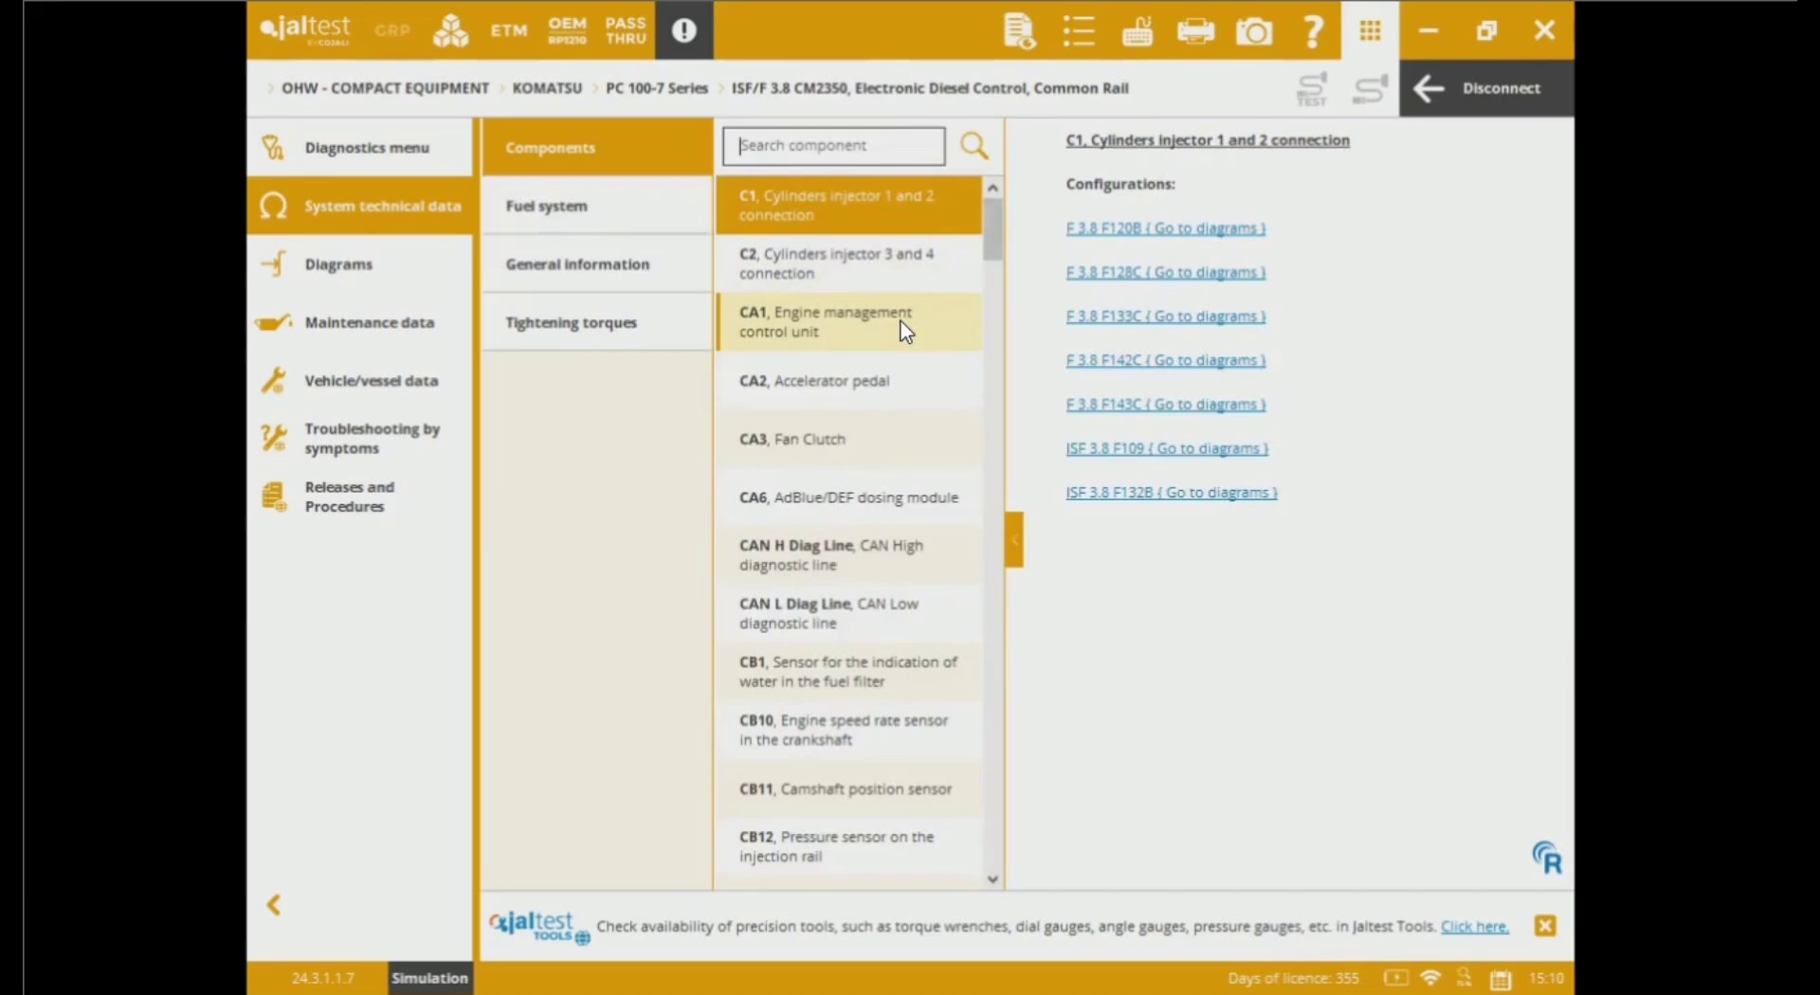
{"action": "left_click", "coordinate": [901, 323]}
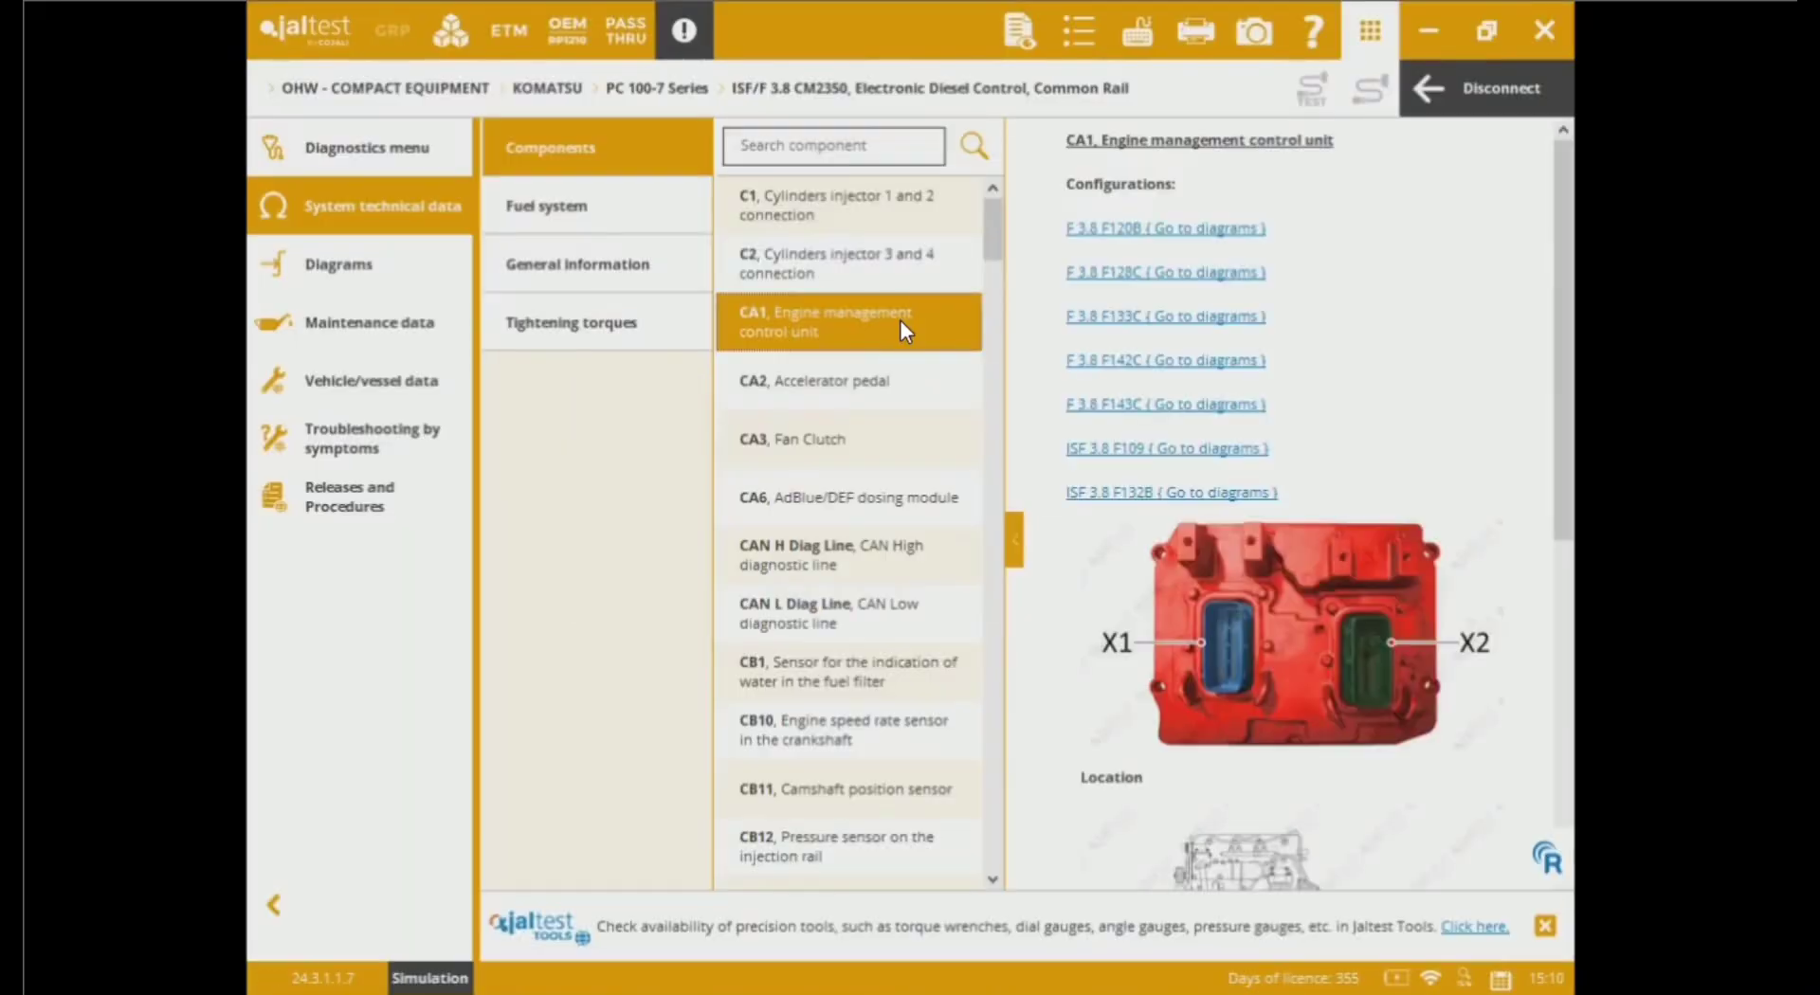
{"action": "left_click", "coordinate": [906, 382]}
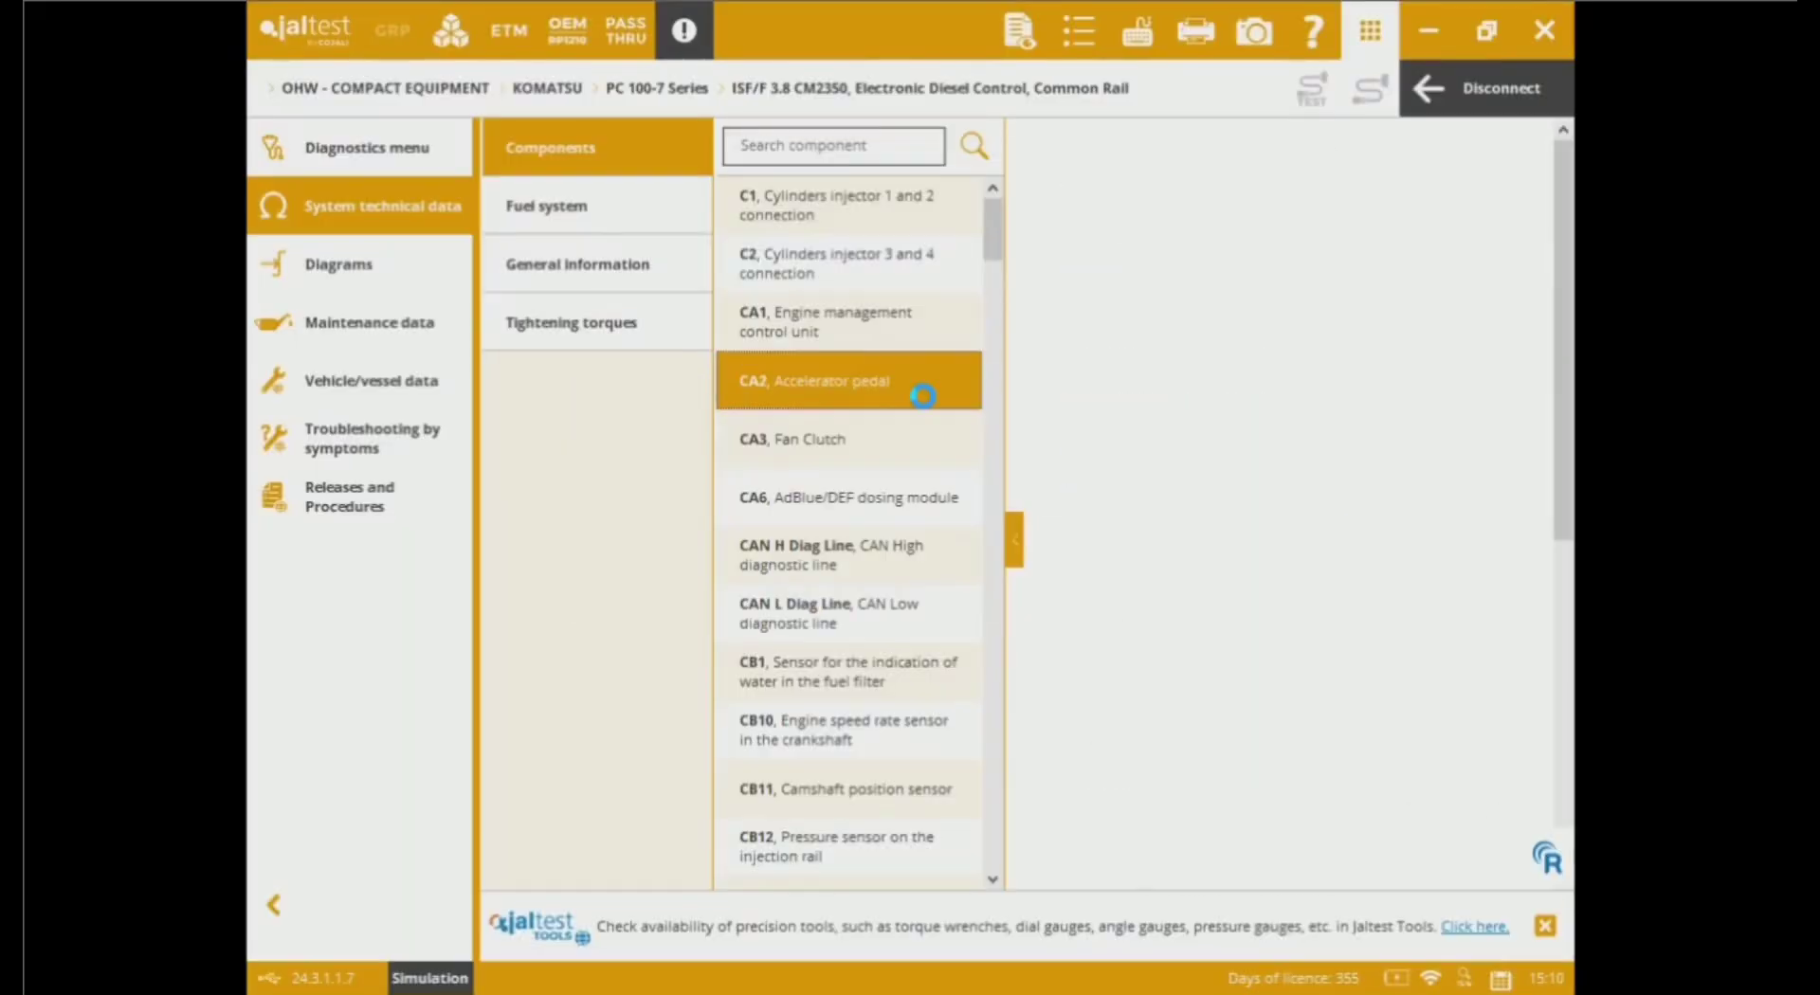
{"action": "left_click", "coordinate": [901, 460]}
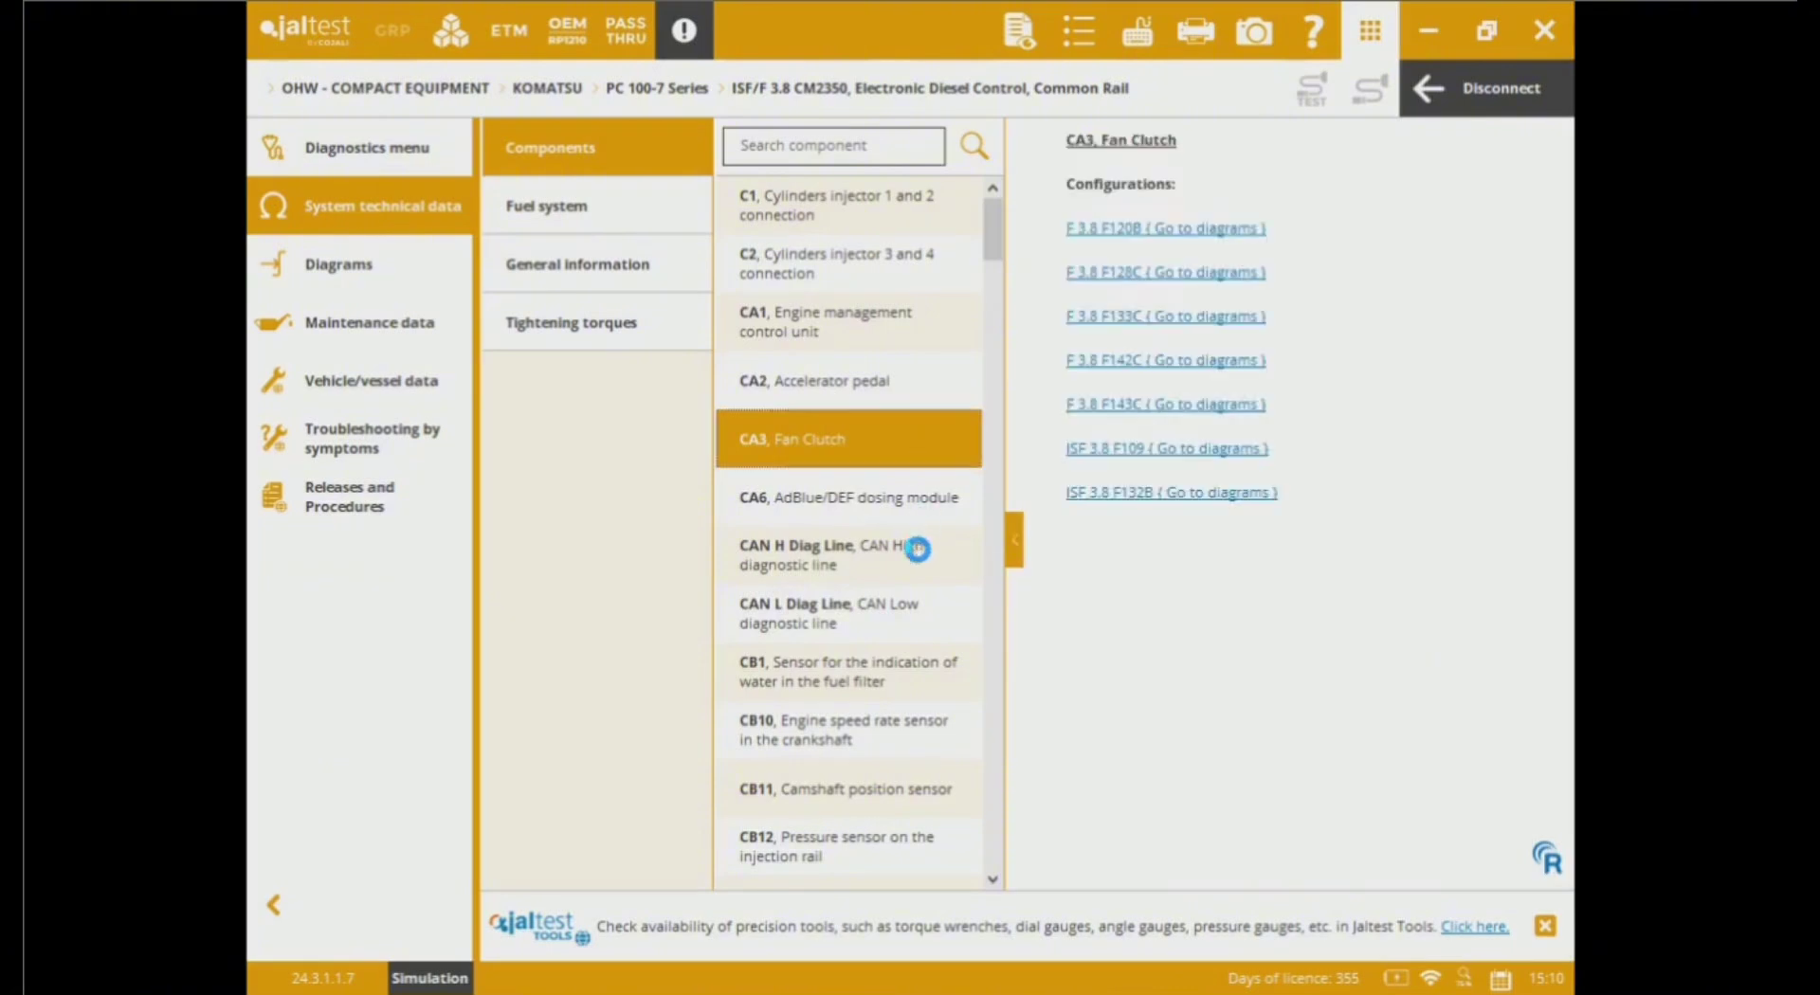
Step: Review the technical data for components CB1 and CB11, the fuel system, the general information and the tightening torques
{"action": "left_click", "coordinate": [910, 688]}
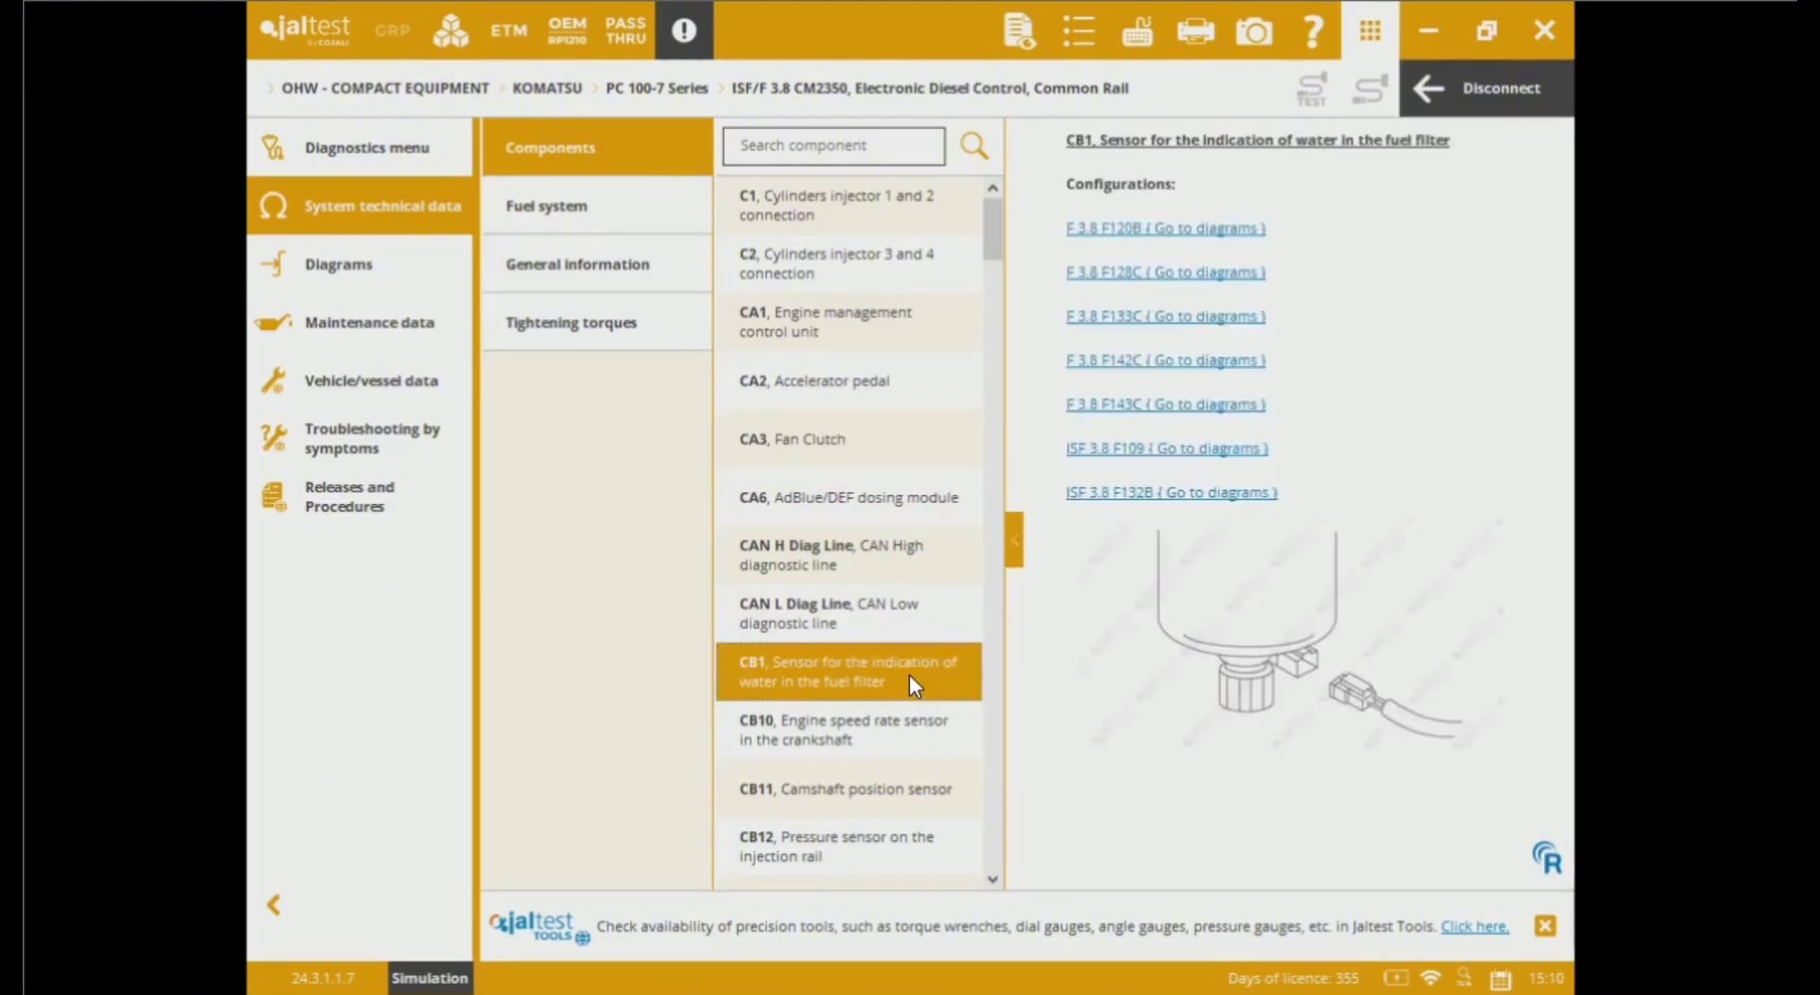
{"action": "left_click", "coordinate": [918, 794]}
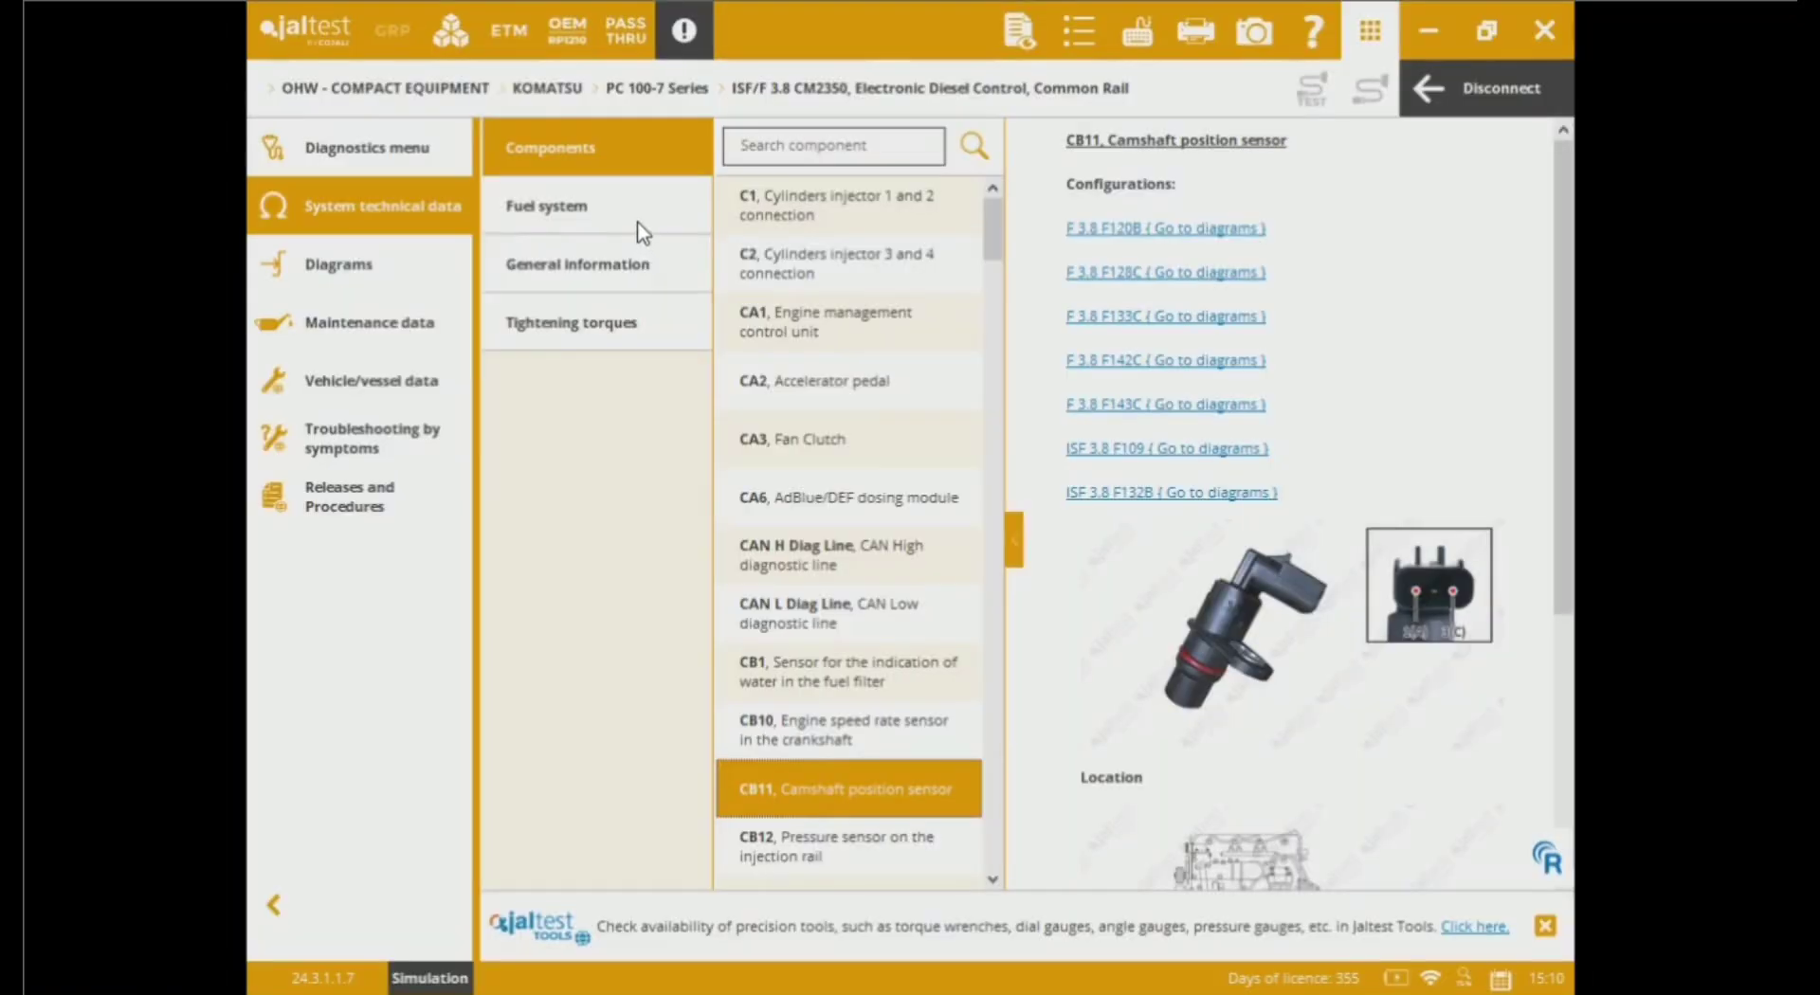
{"action": "left_click", "coordinate": [618, 225]}
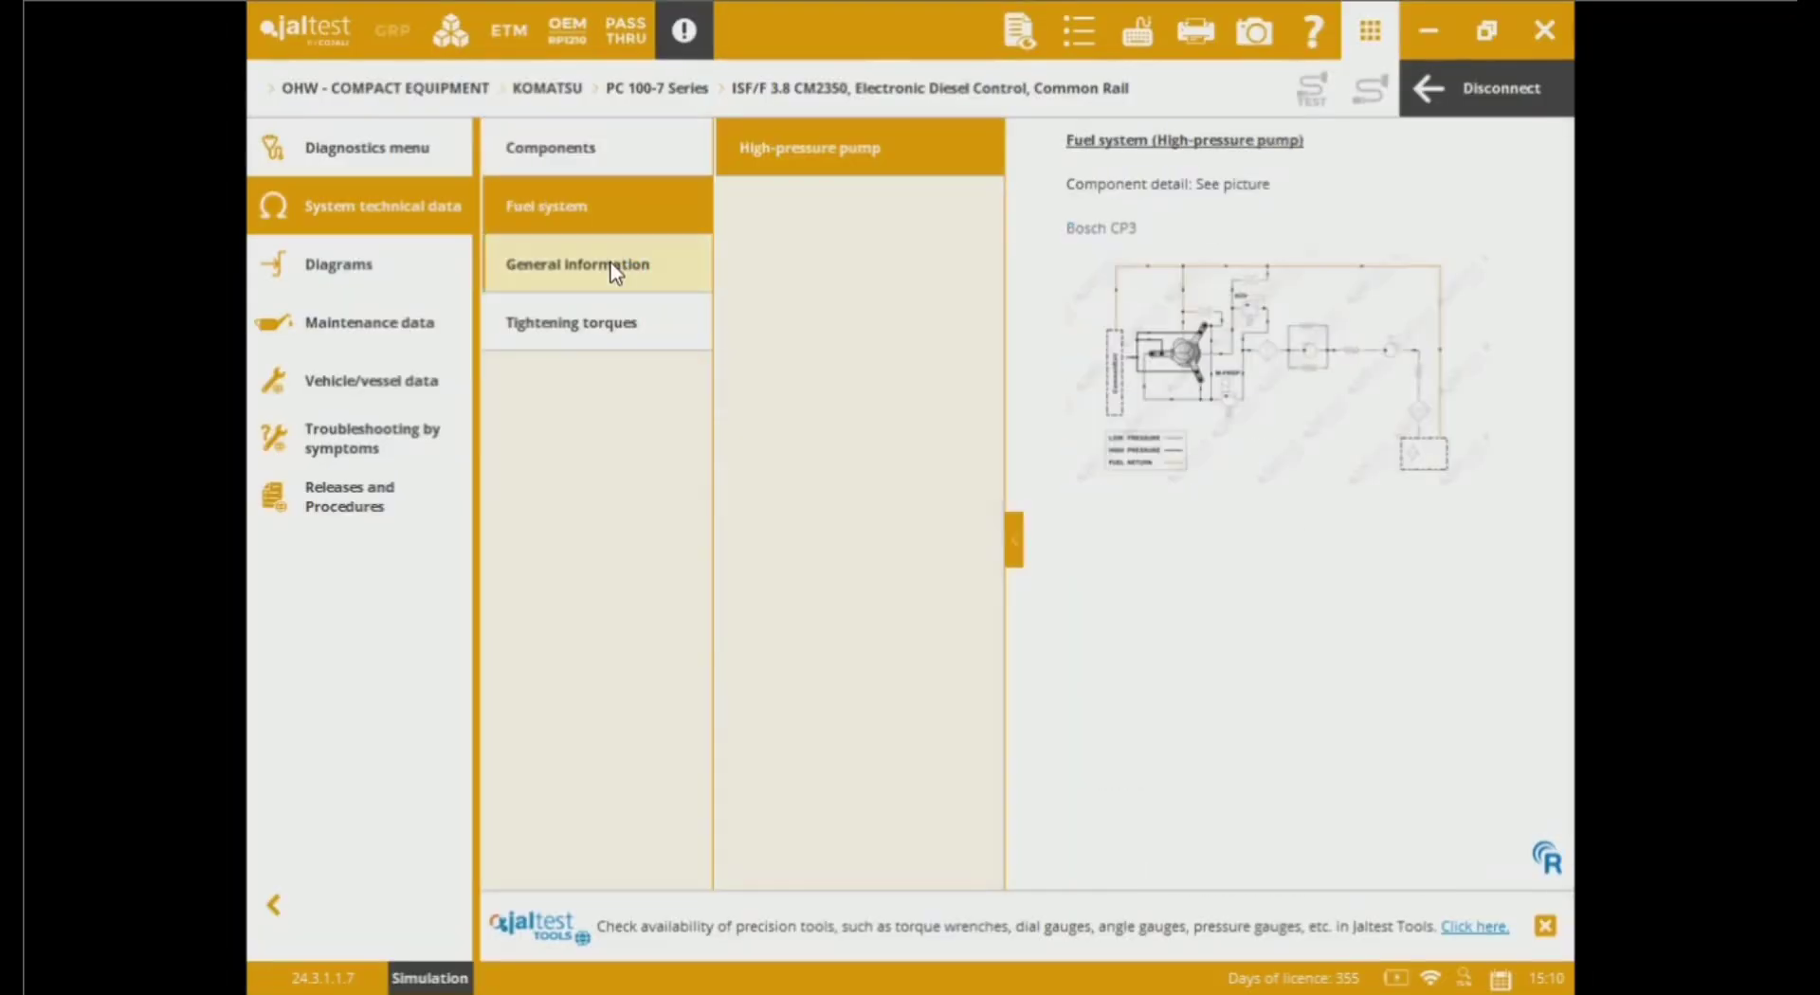
{"action": "left_click", "coordinate": [614, 270]}
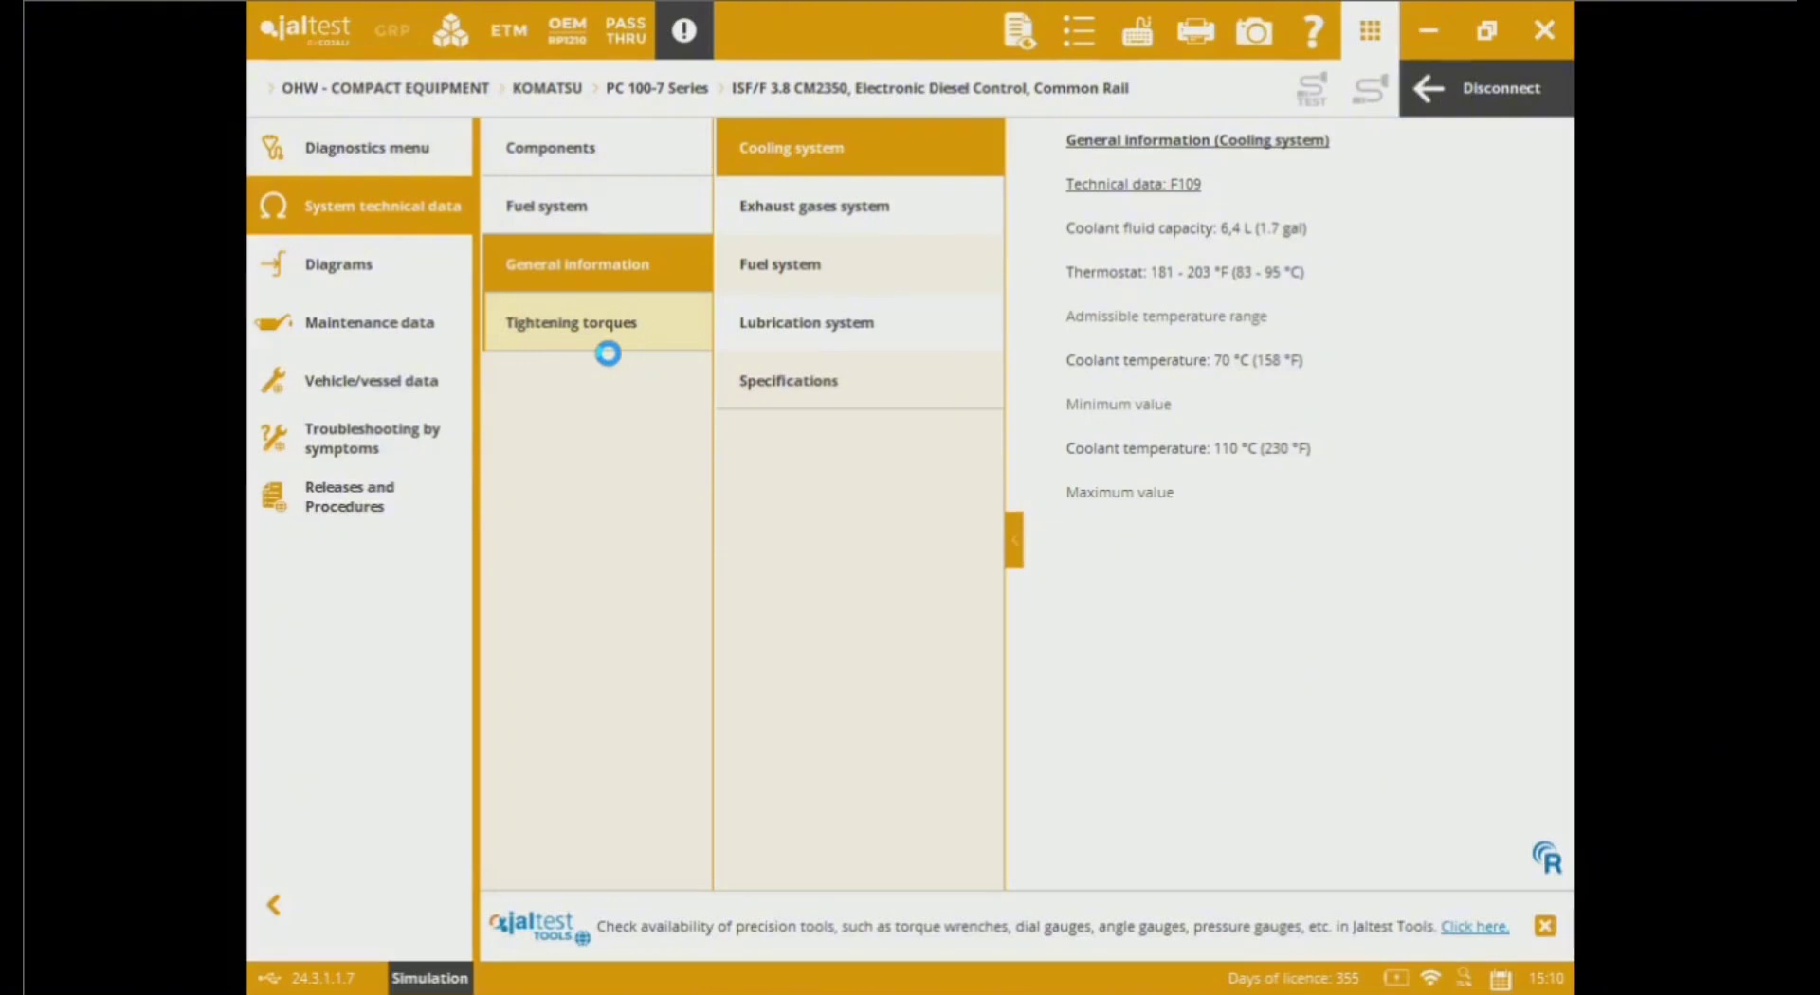
{"action": "left_click", "coordinate": [605, 343]}
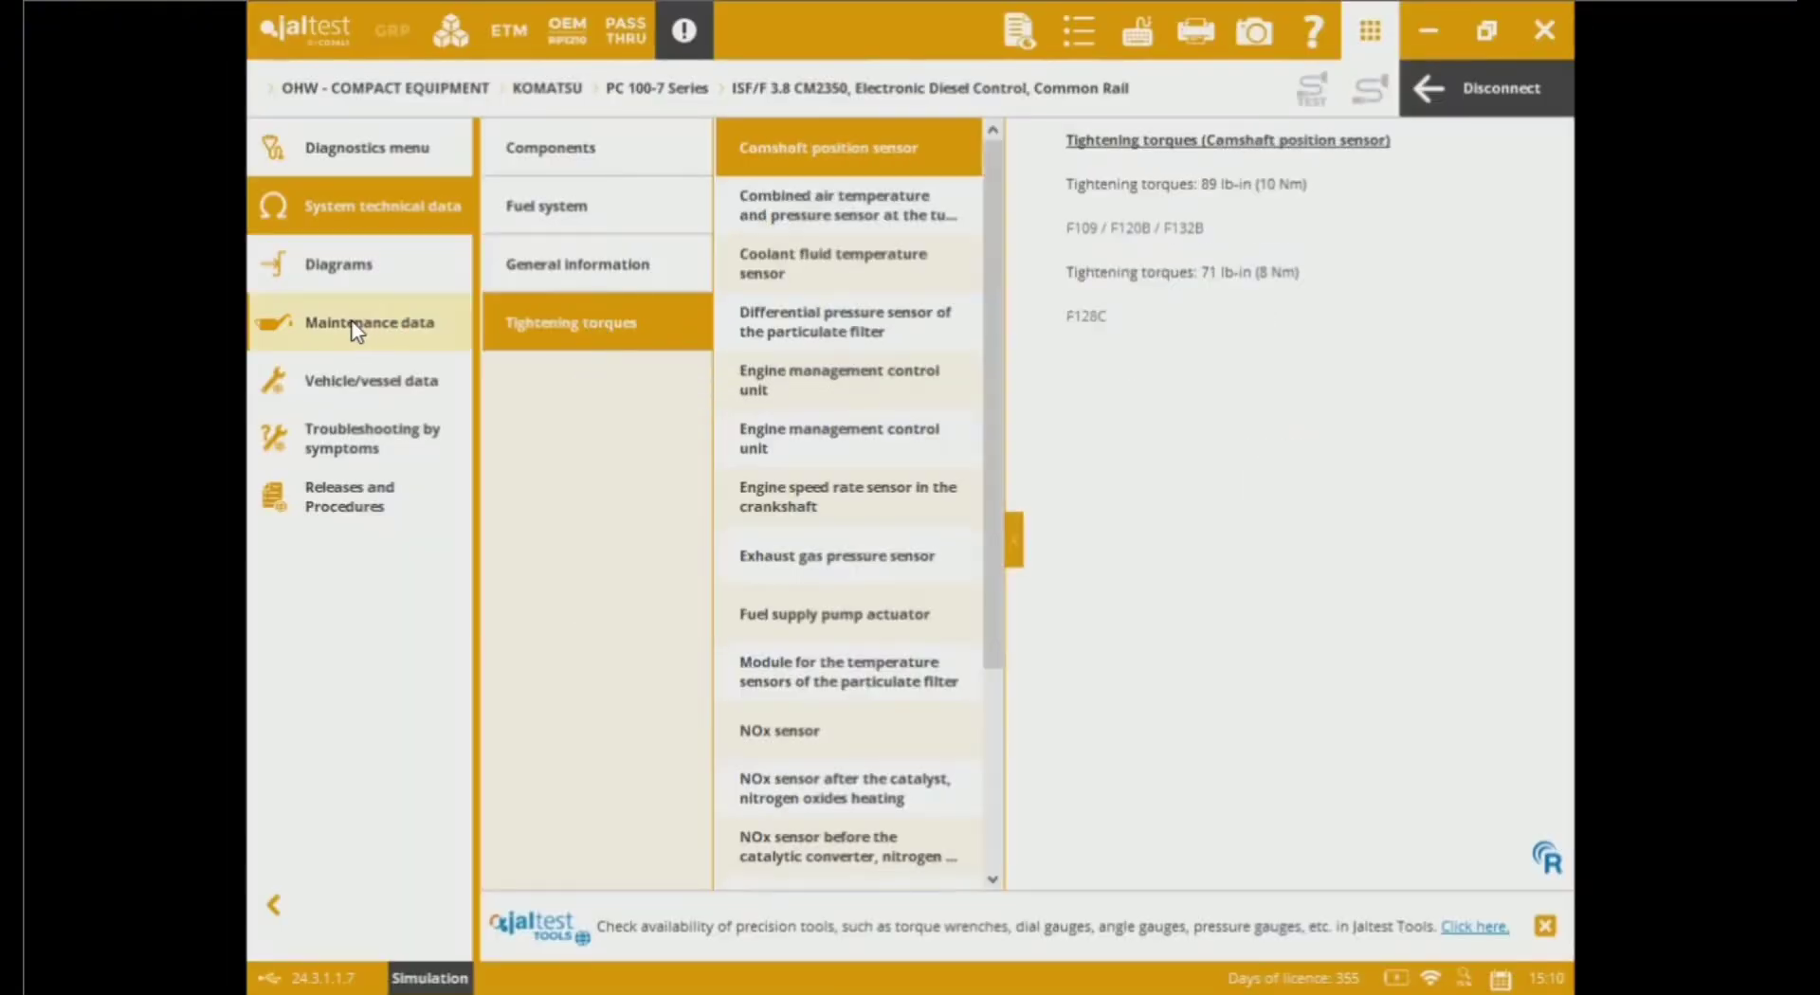
Step: Open the maintenance data for engine type 3.8 75 - 175 (F3.8 F128C) - Tier 5 and view its periodic service intervals
{"action": "left_click", "coordinate": [343, 347]}
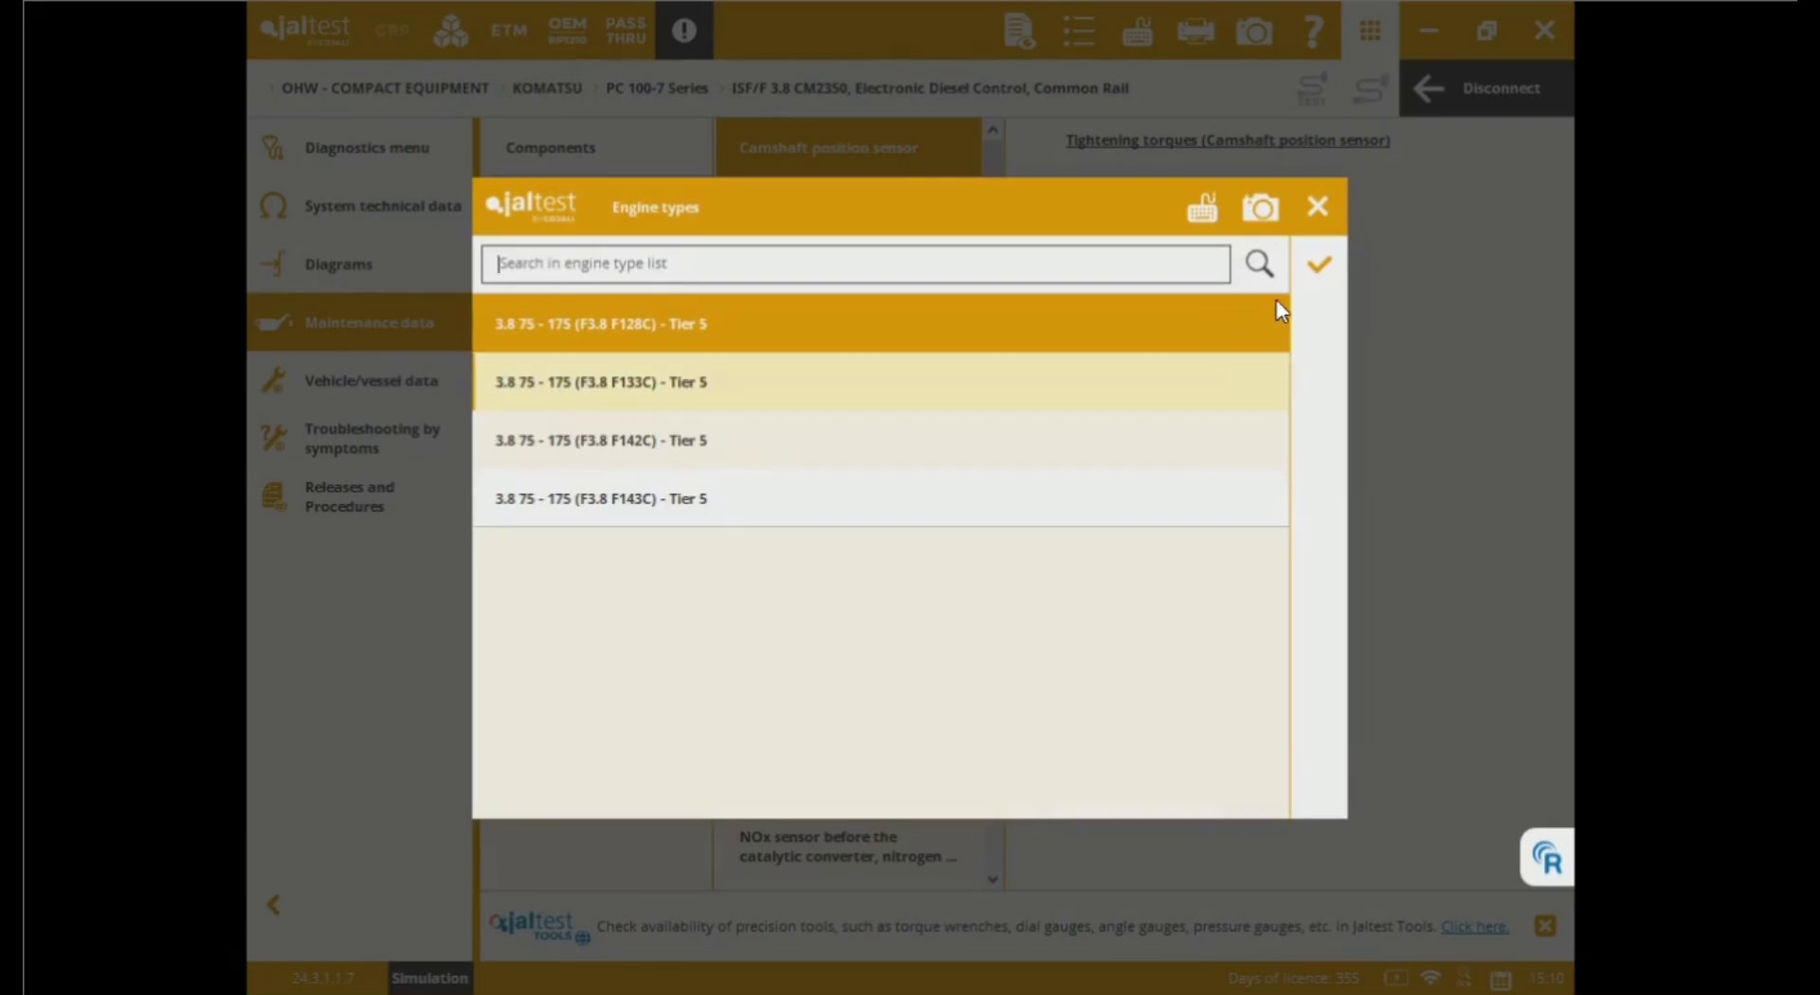
{"action": "left_click", "coordinate": [1315, 268]}
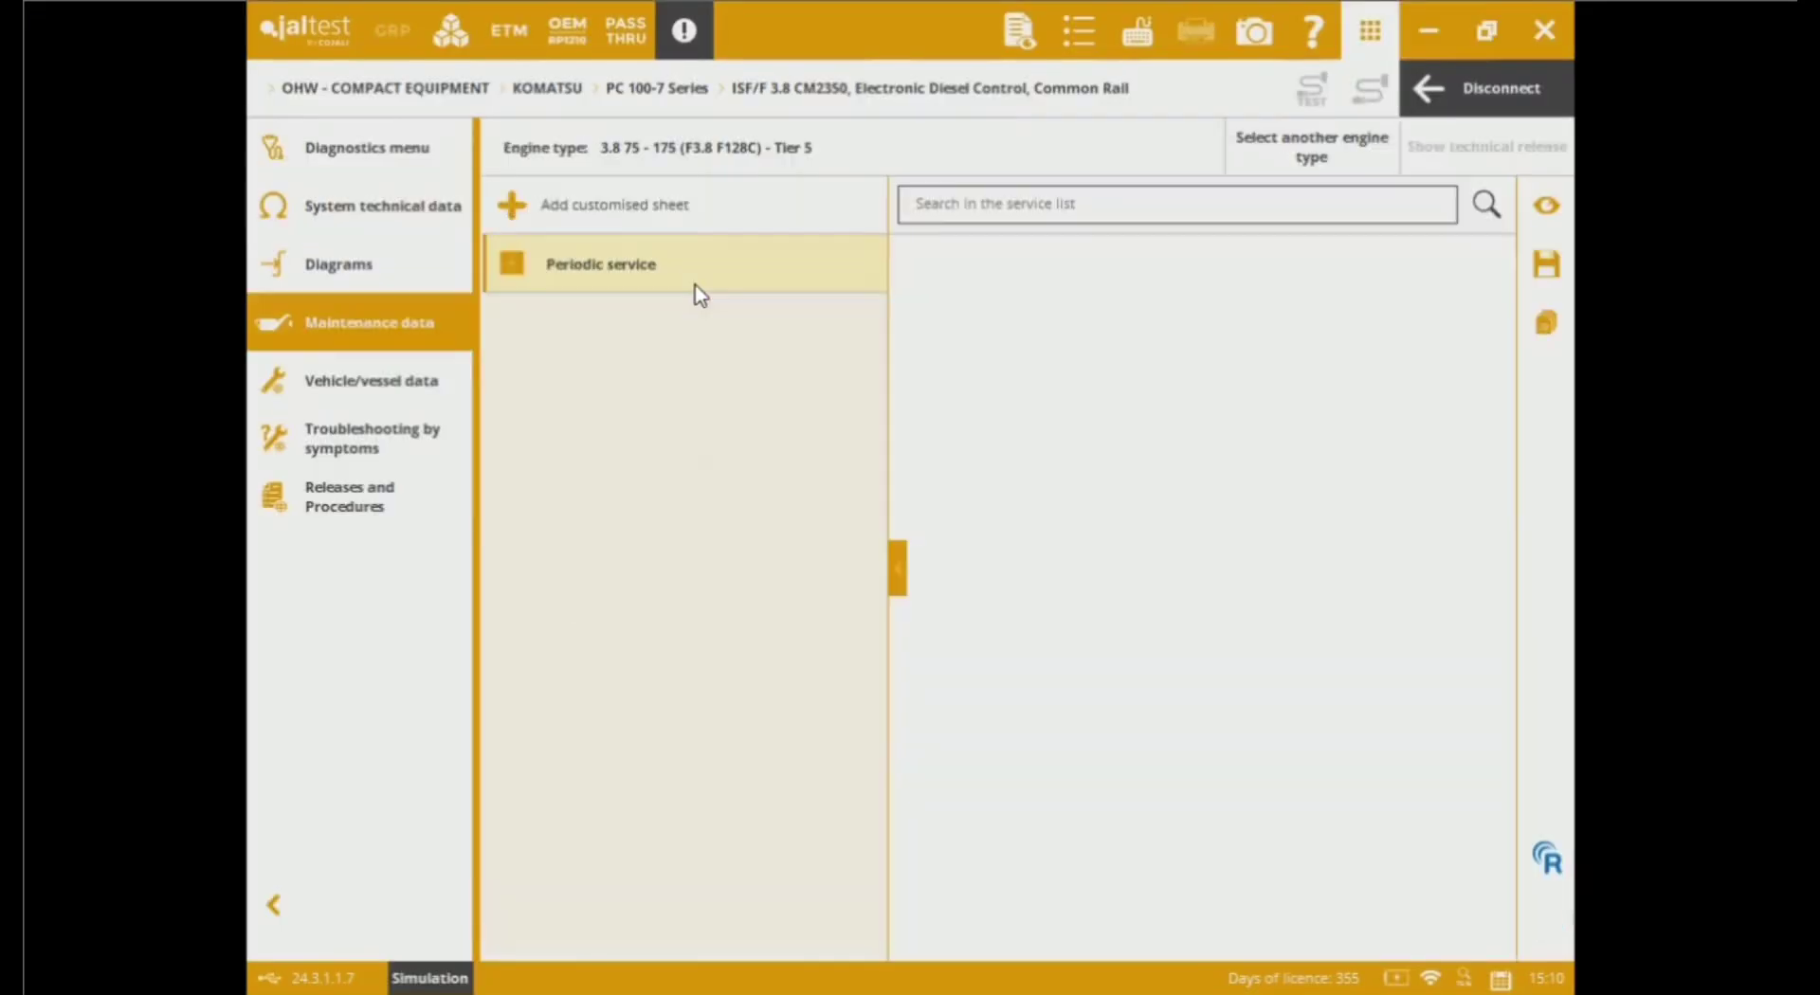
{"action": "left_click", "coordinate": [512, 264]}
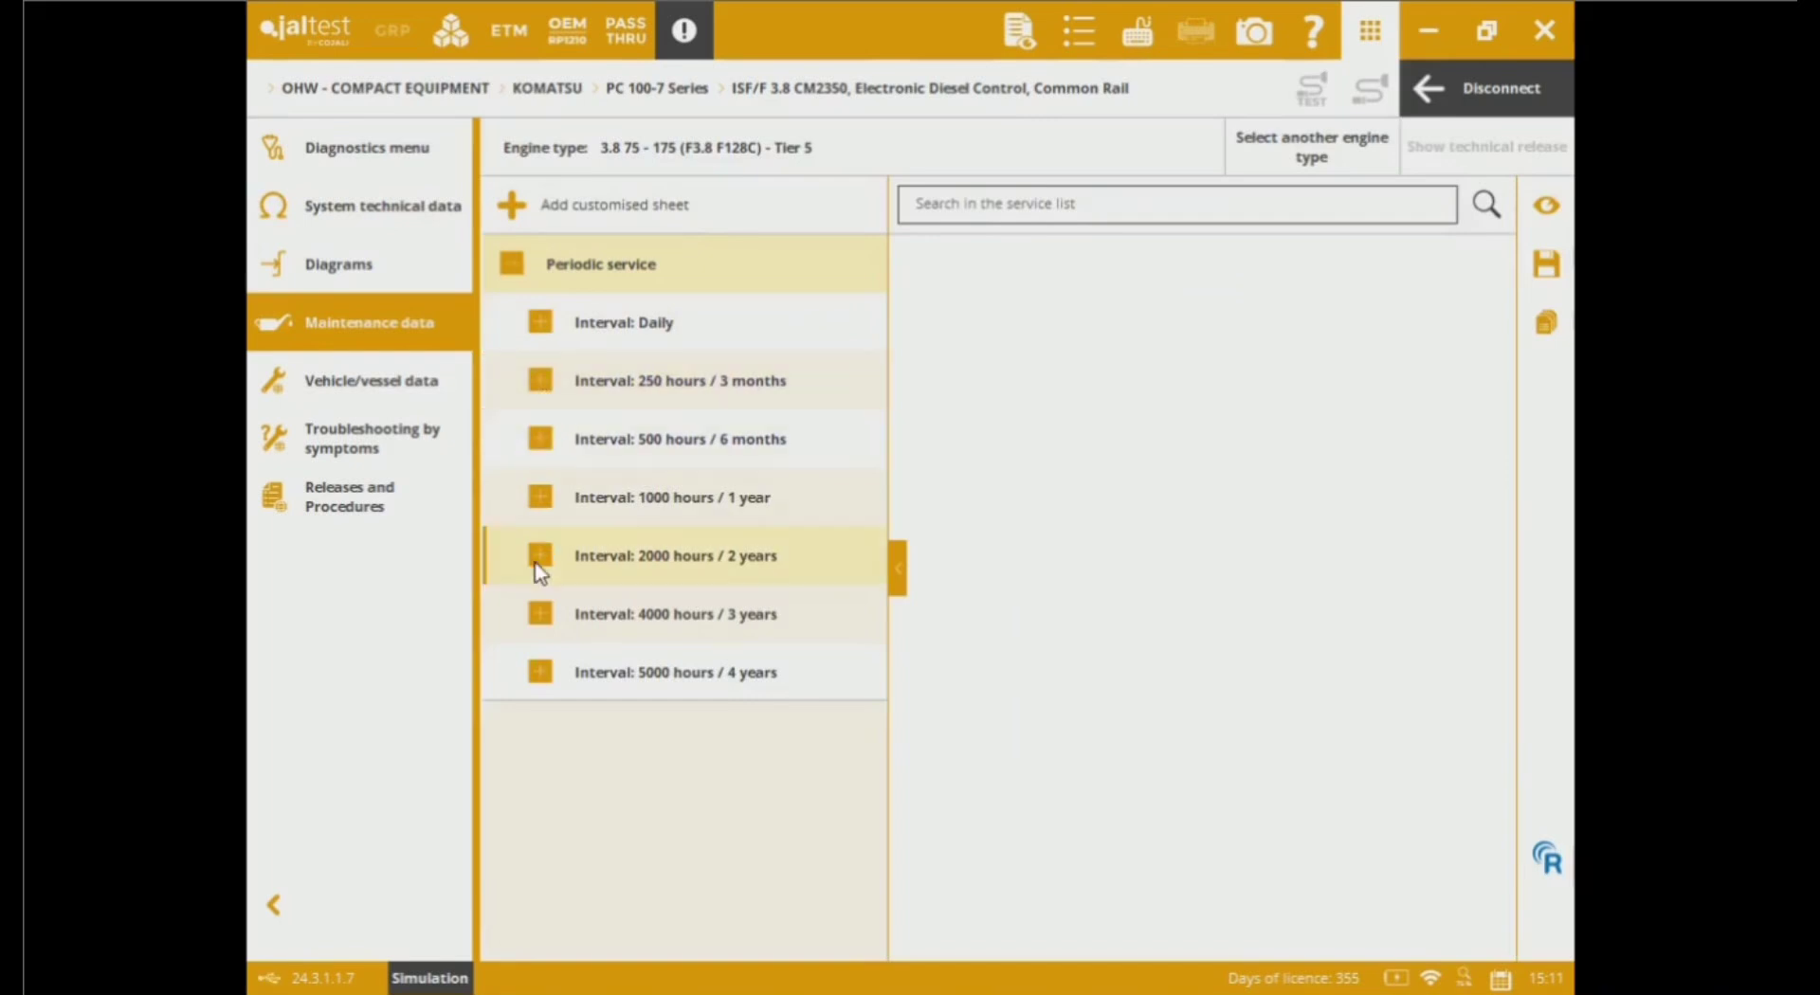
Step: Review the vehicle data on specifications, engine distribution, accessory belts, fuel system and oversupply
{"action": "left_click", "coordinate": [410, 403]}
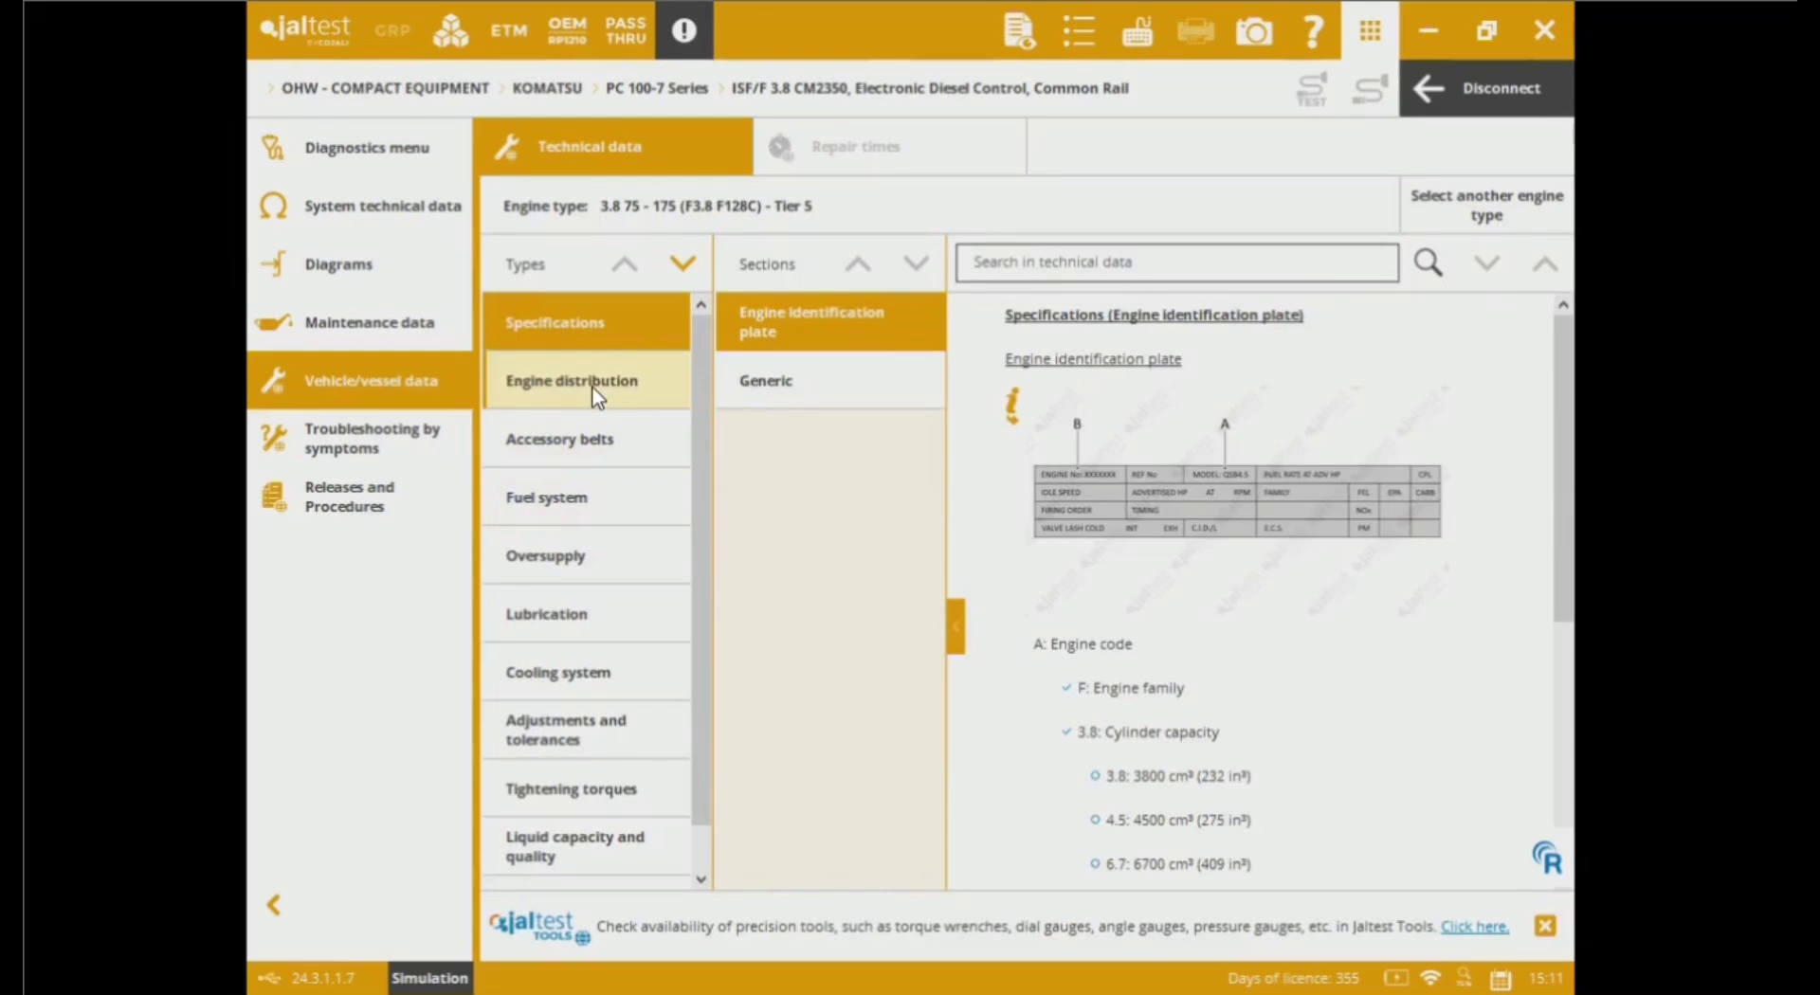
{"action": "left_click", "coordinate": [592, 385]}
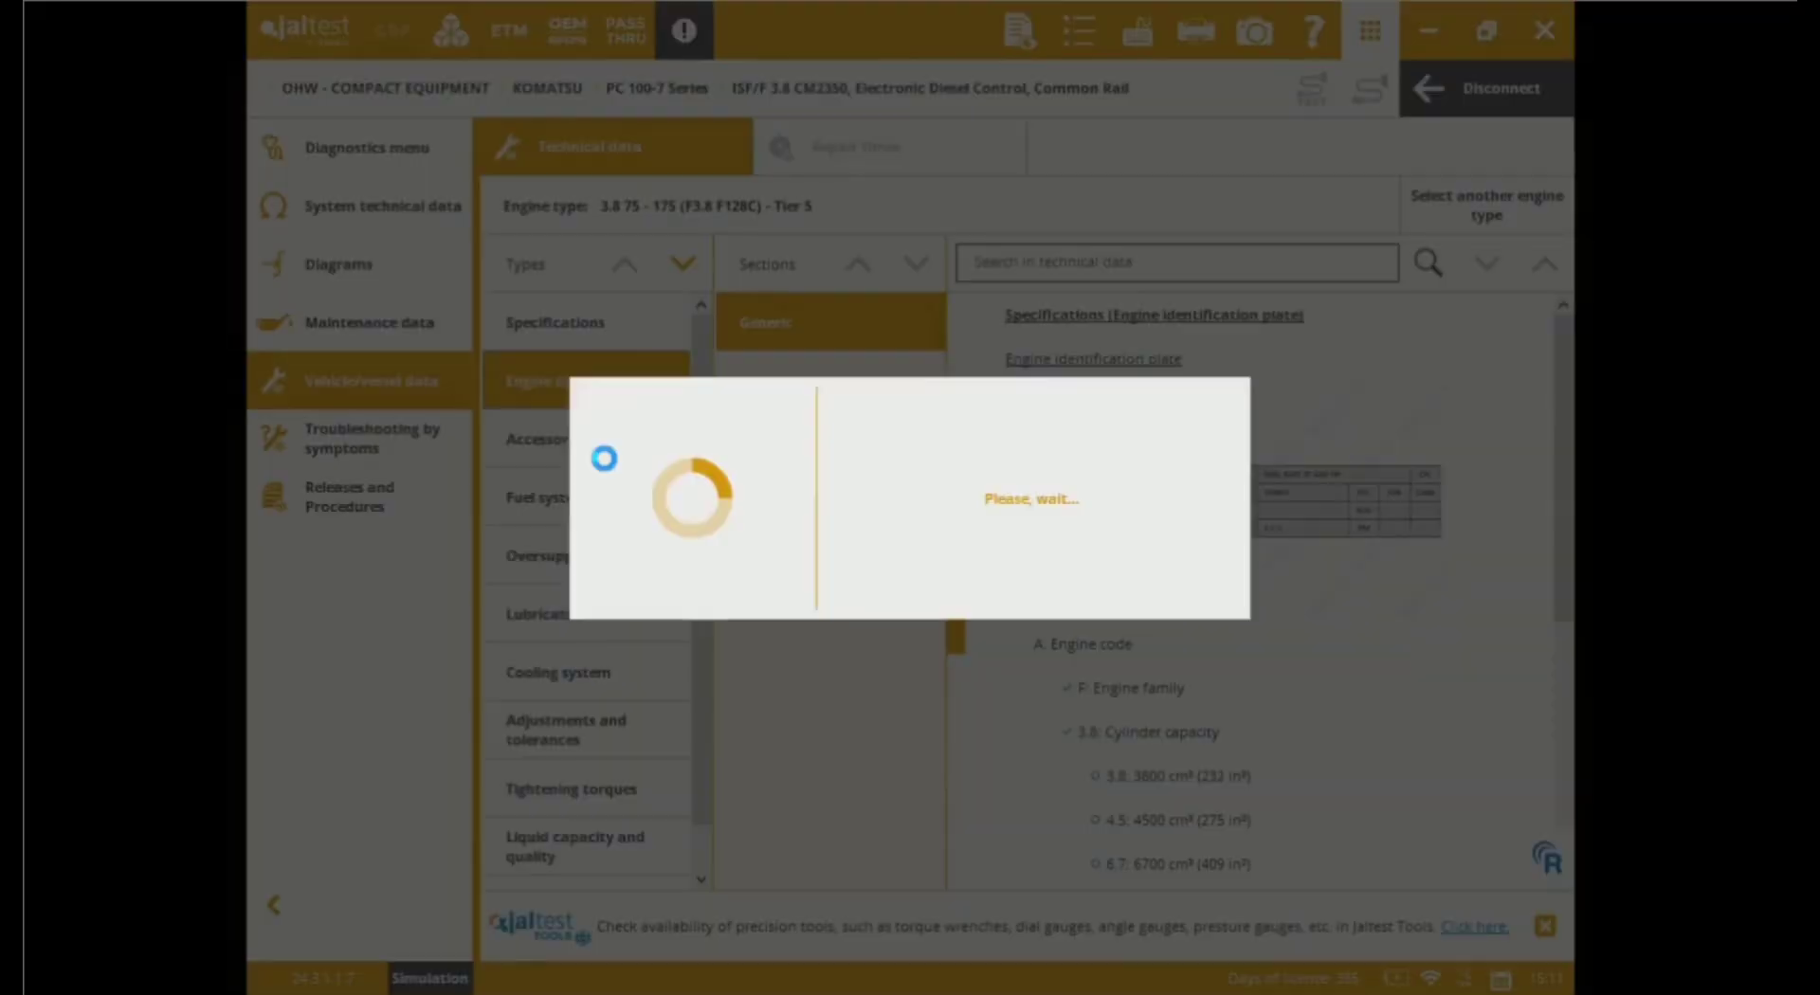
{"action": "left_click", "coordinate": [549, 446]}
{"action": "left_click", "coordinate": [540, 500]}
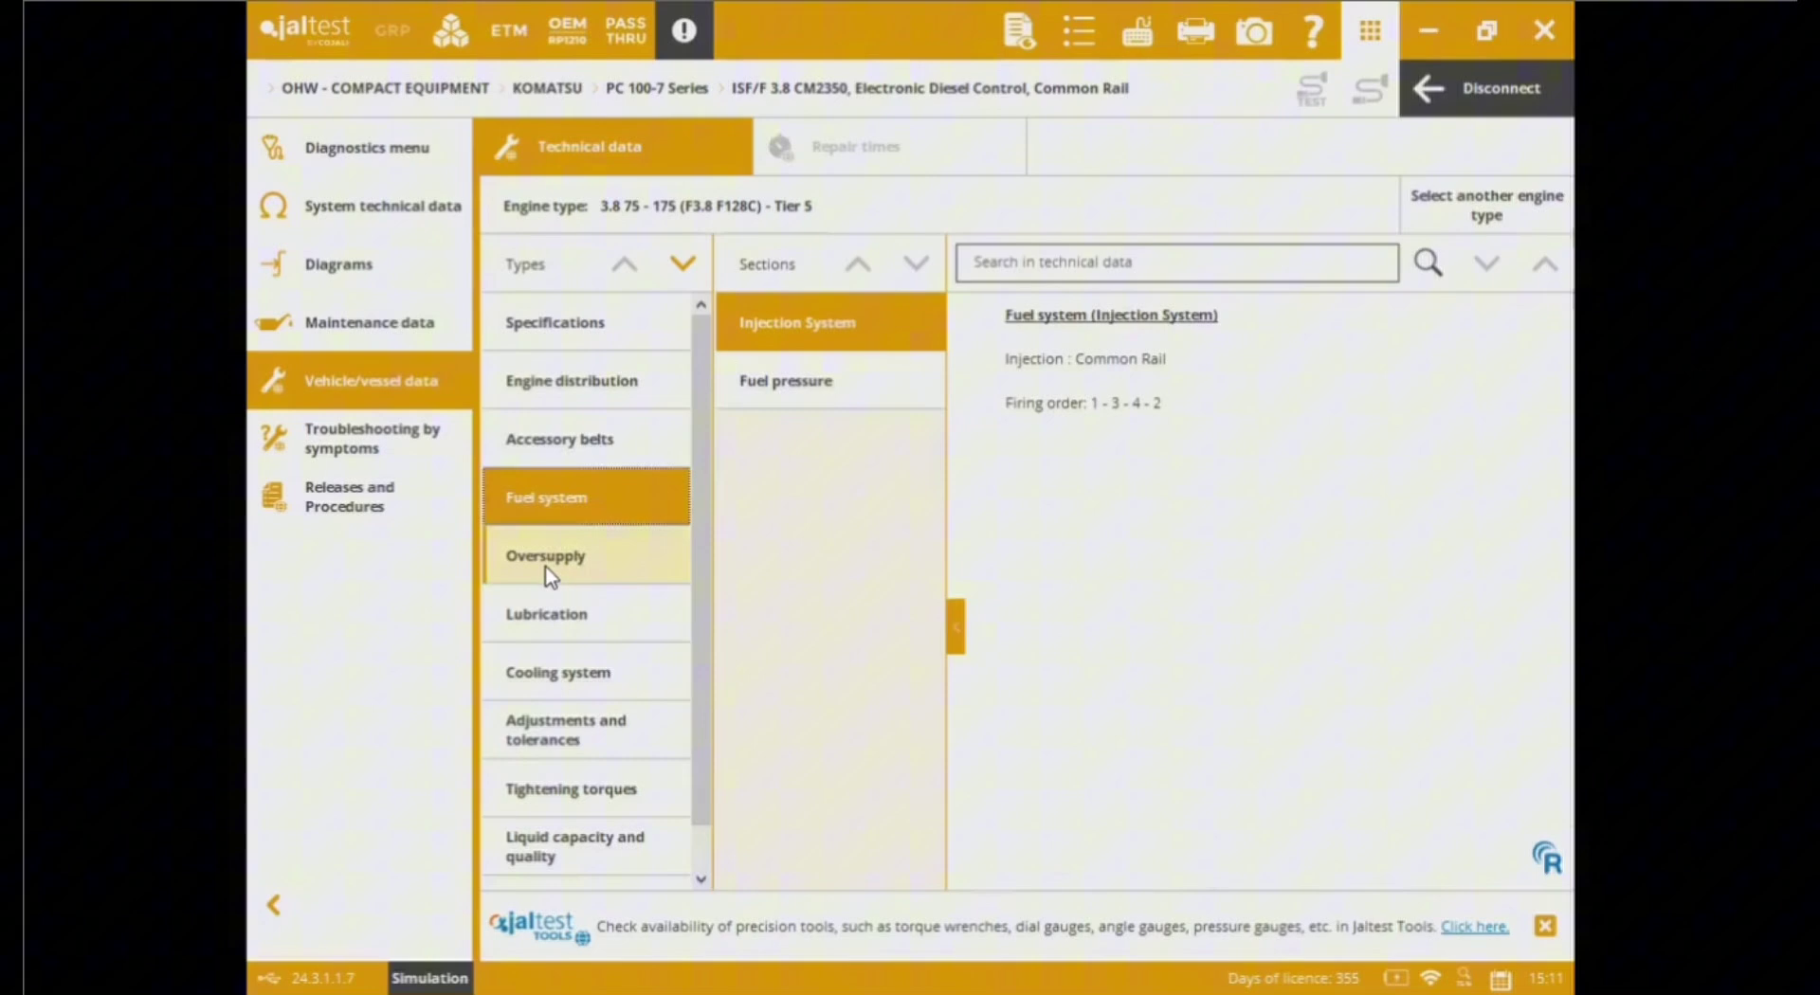
{"action": "left_click", "coordinate": [547, 569]}
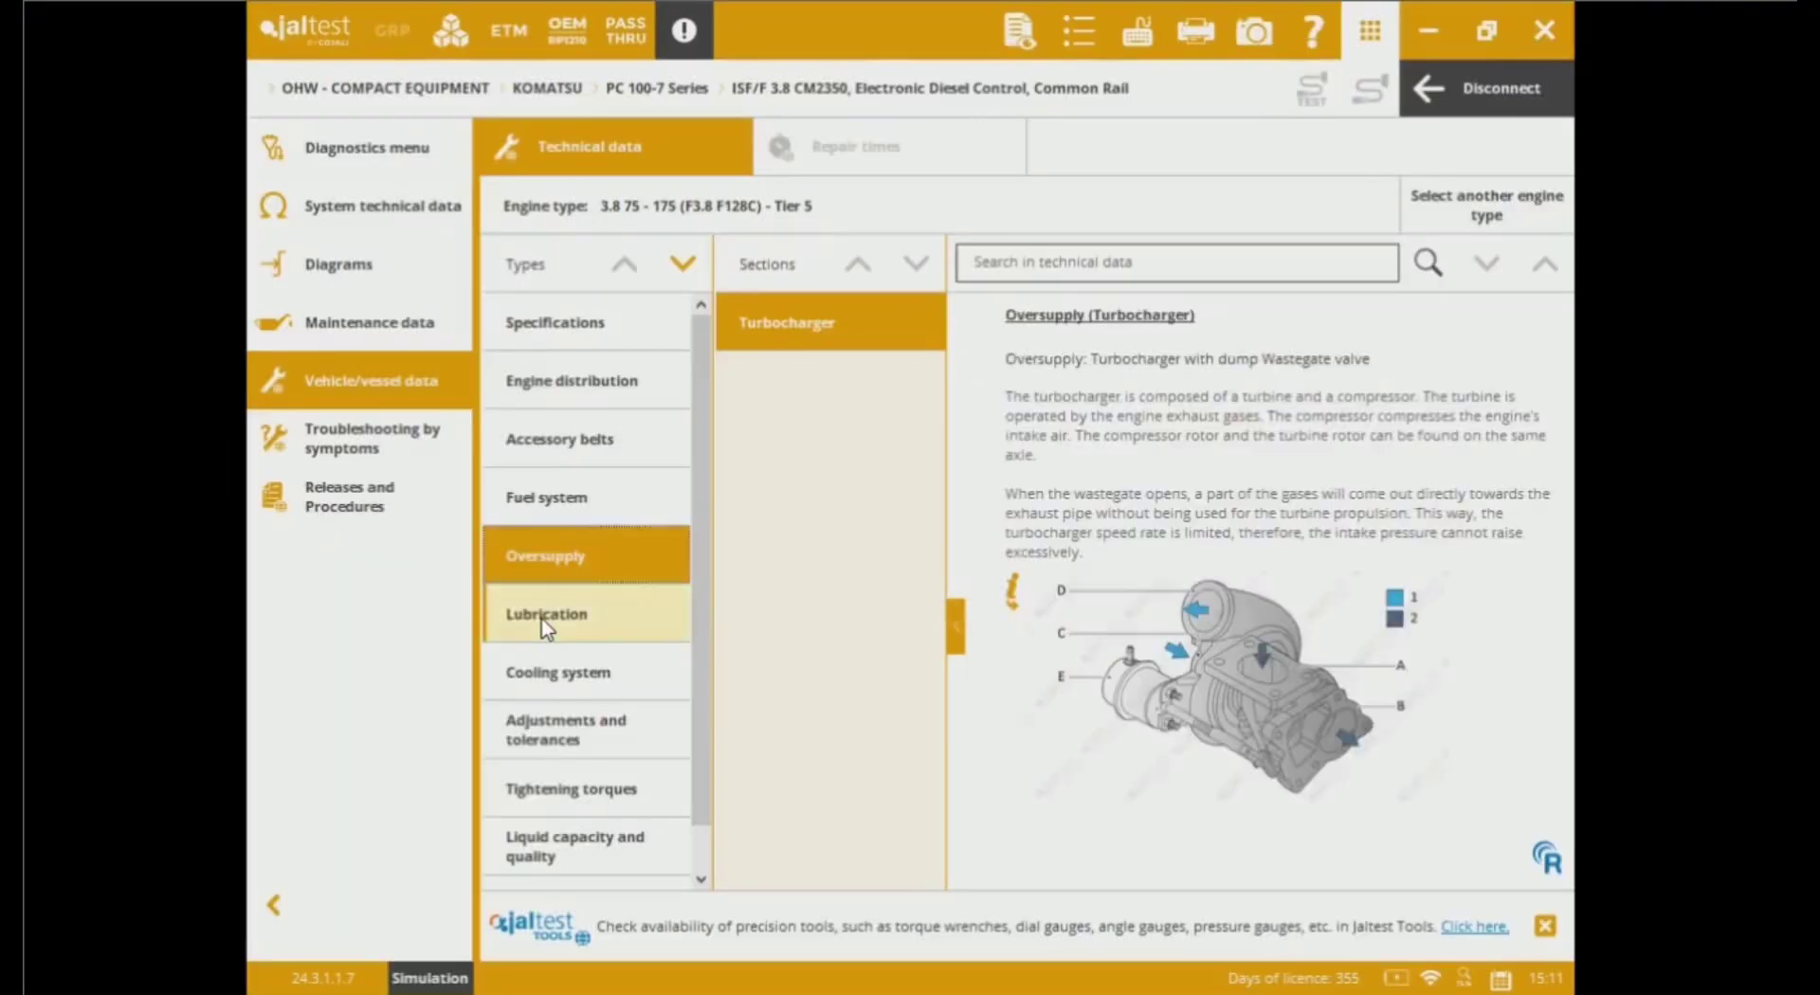
Step: Review the vehicle data on lubrication, cooling system, adjustments and tolerances, tightening torques, and liquid capacity and quality
{"action": "left_click", "coordinate": [542, 631]}
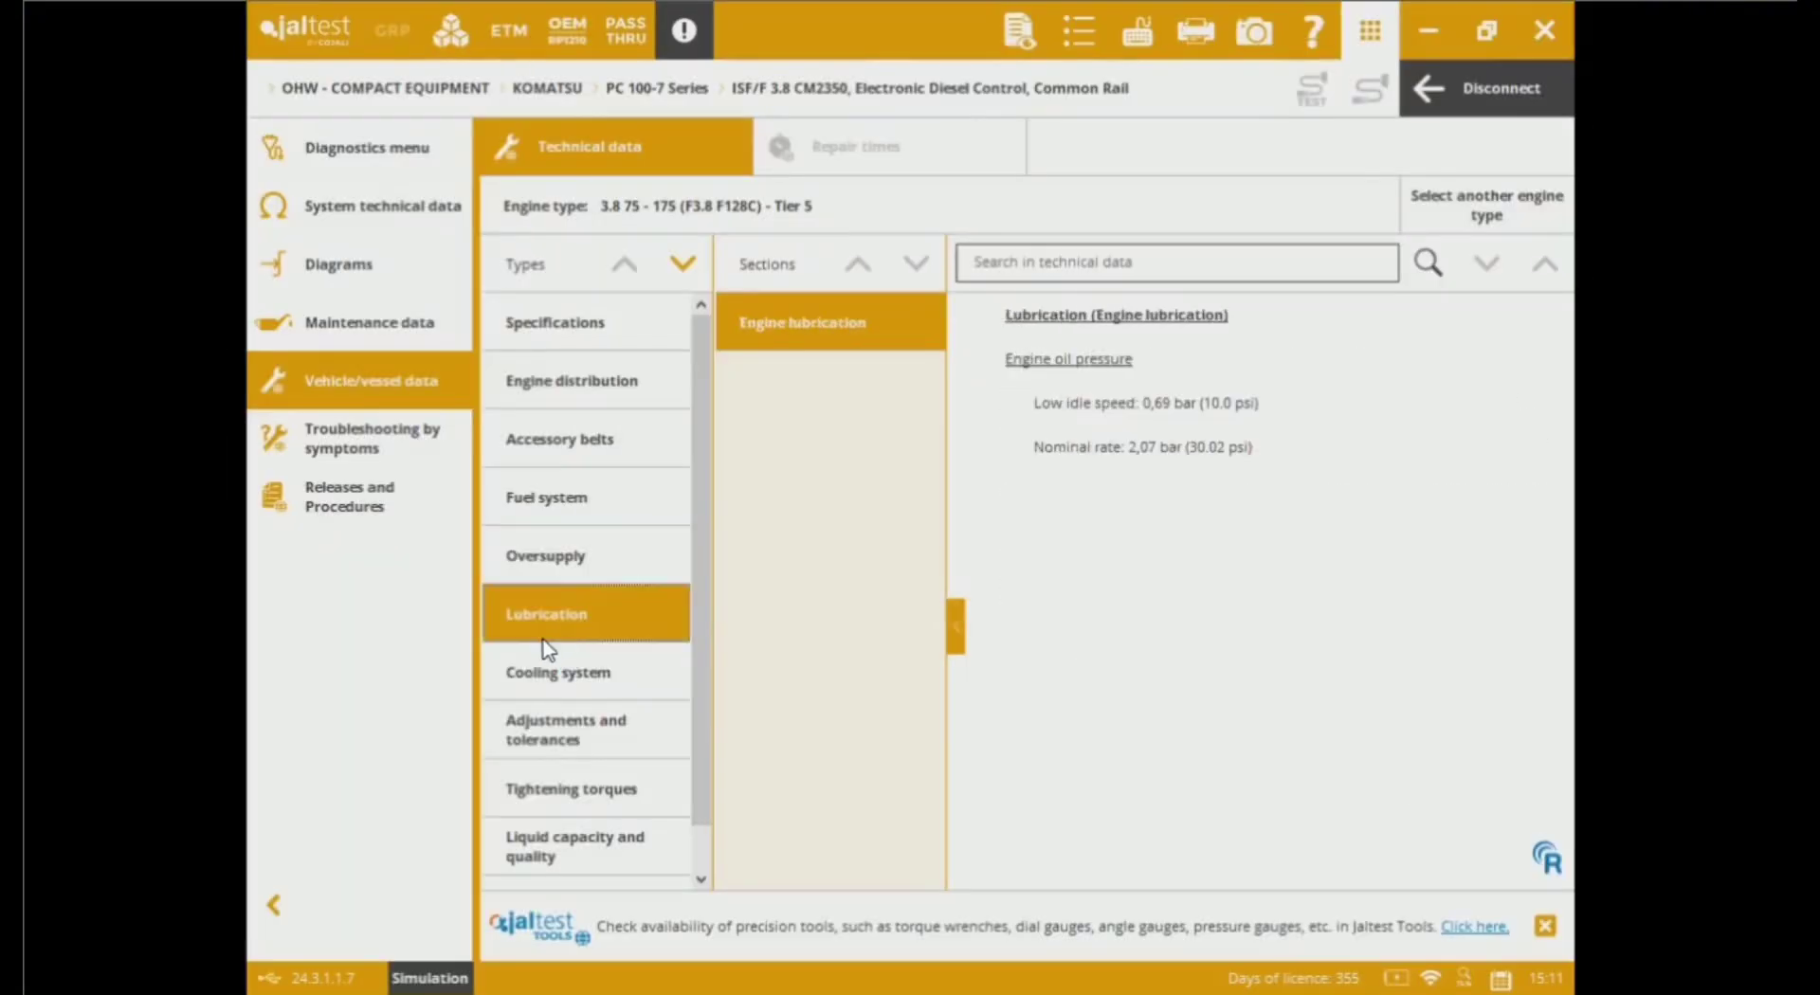
{"action": "left_click", "coordinate": [522, 684]}
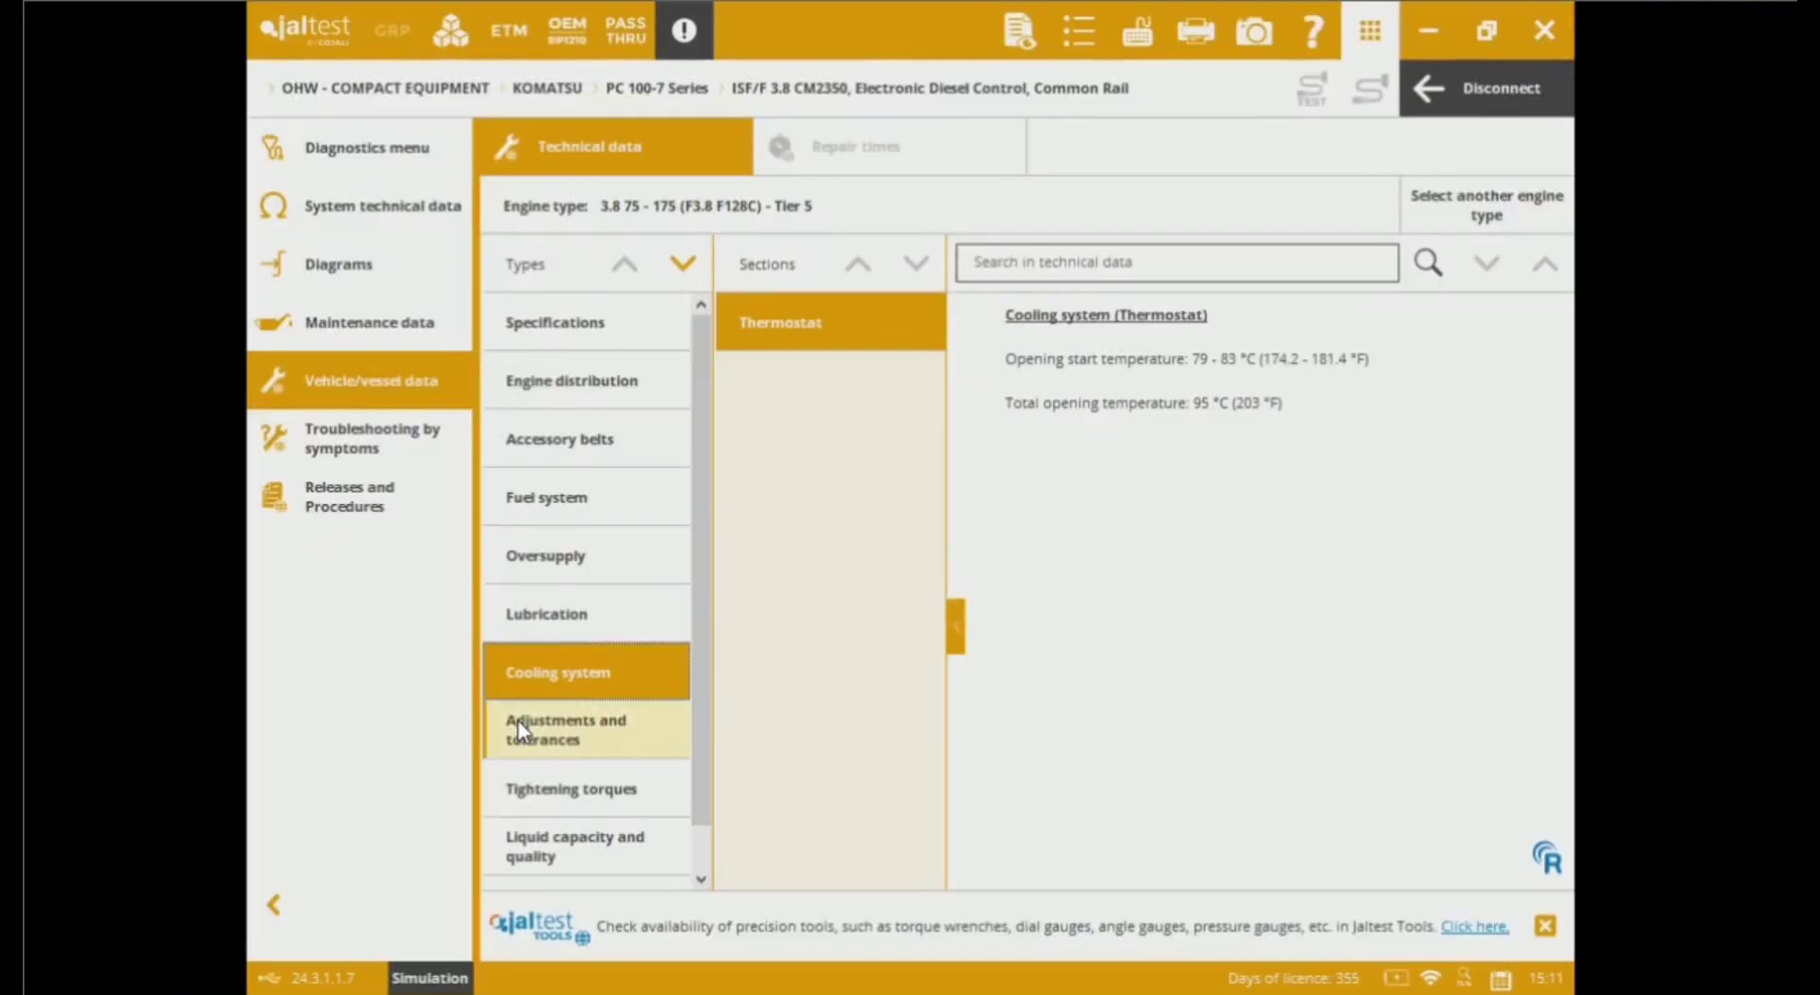
{"action": "left_click", "coordinate": [517, 720]}
{"action": "left_click", "coordinate": [531, 795]}
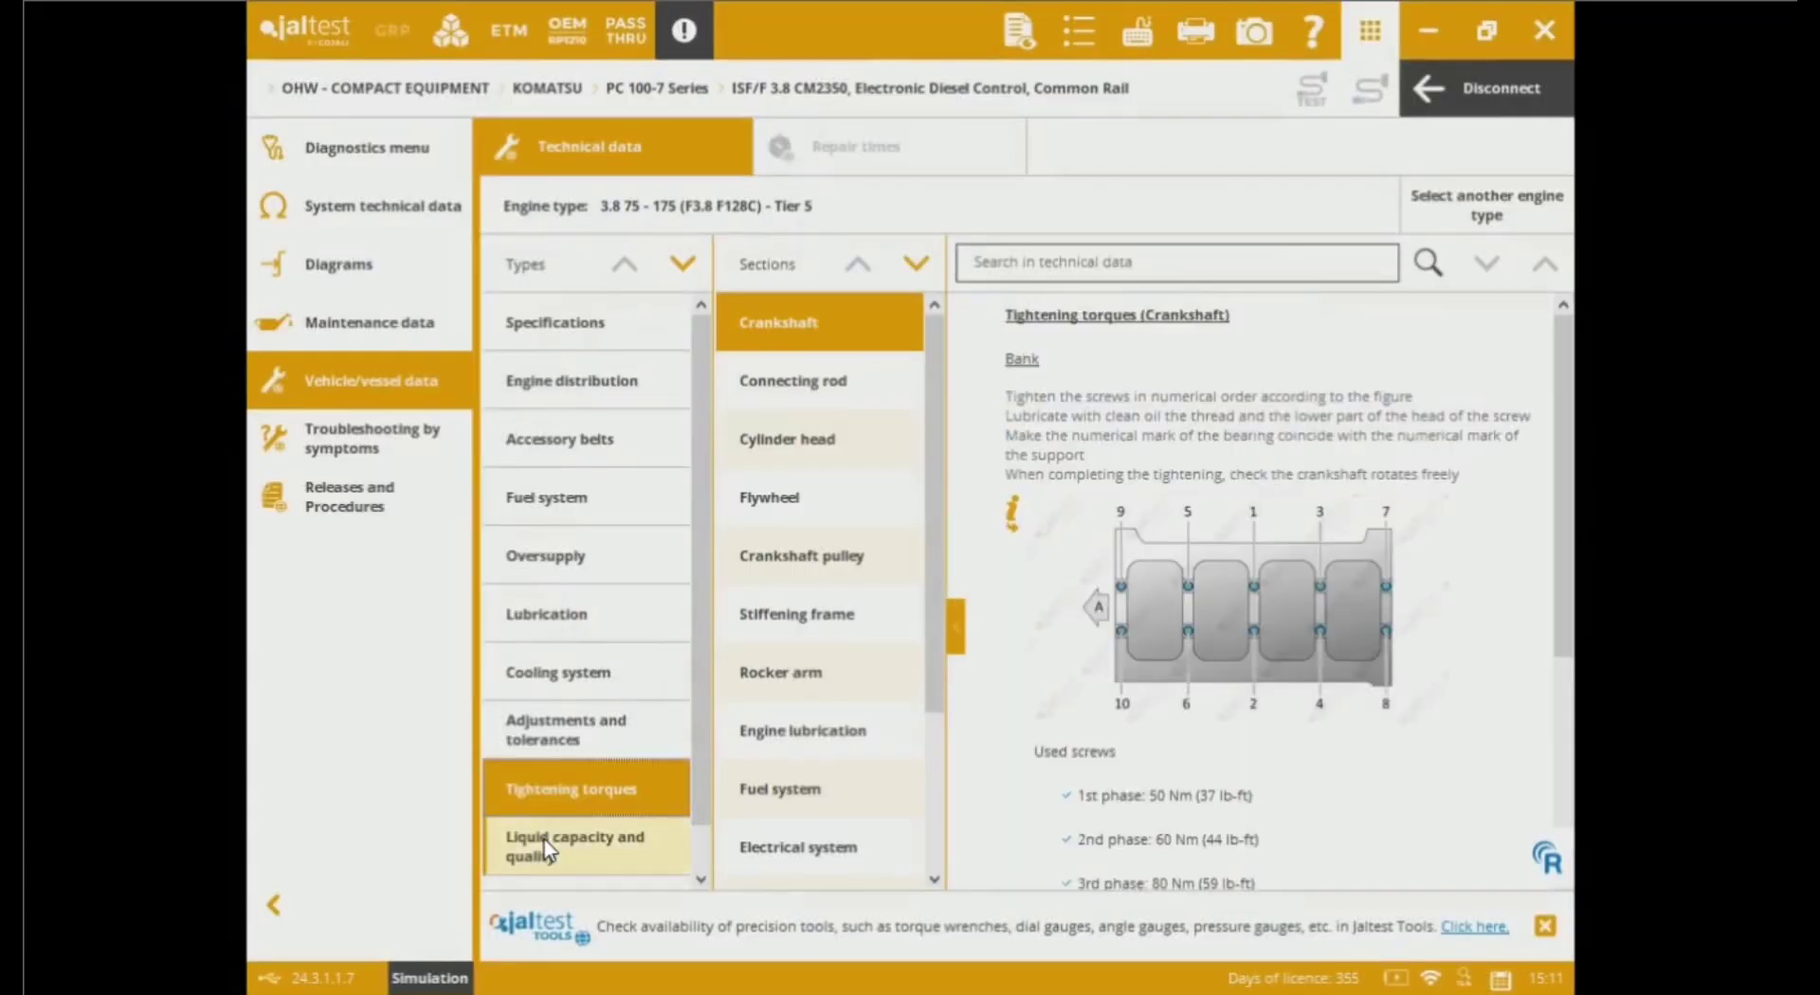
{"action": "left_click", "coordinate": [597, 832]}
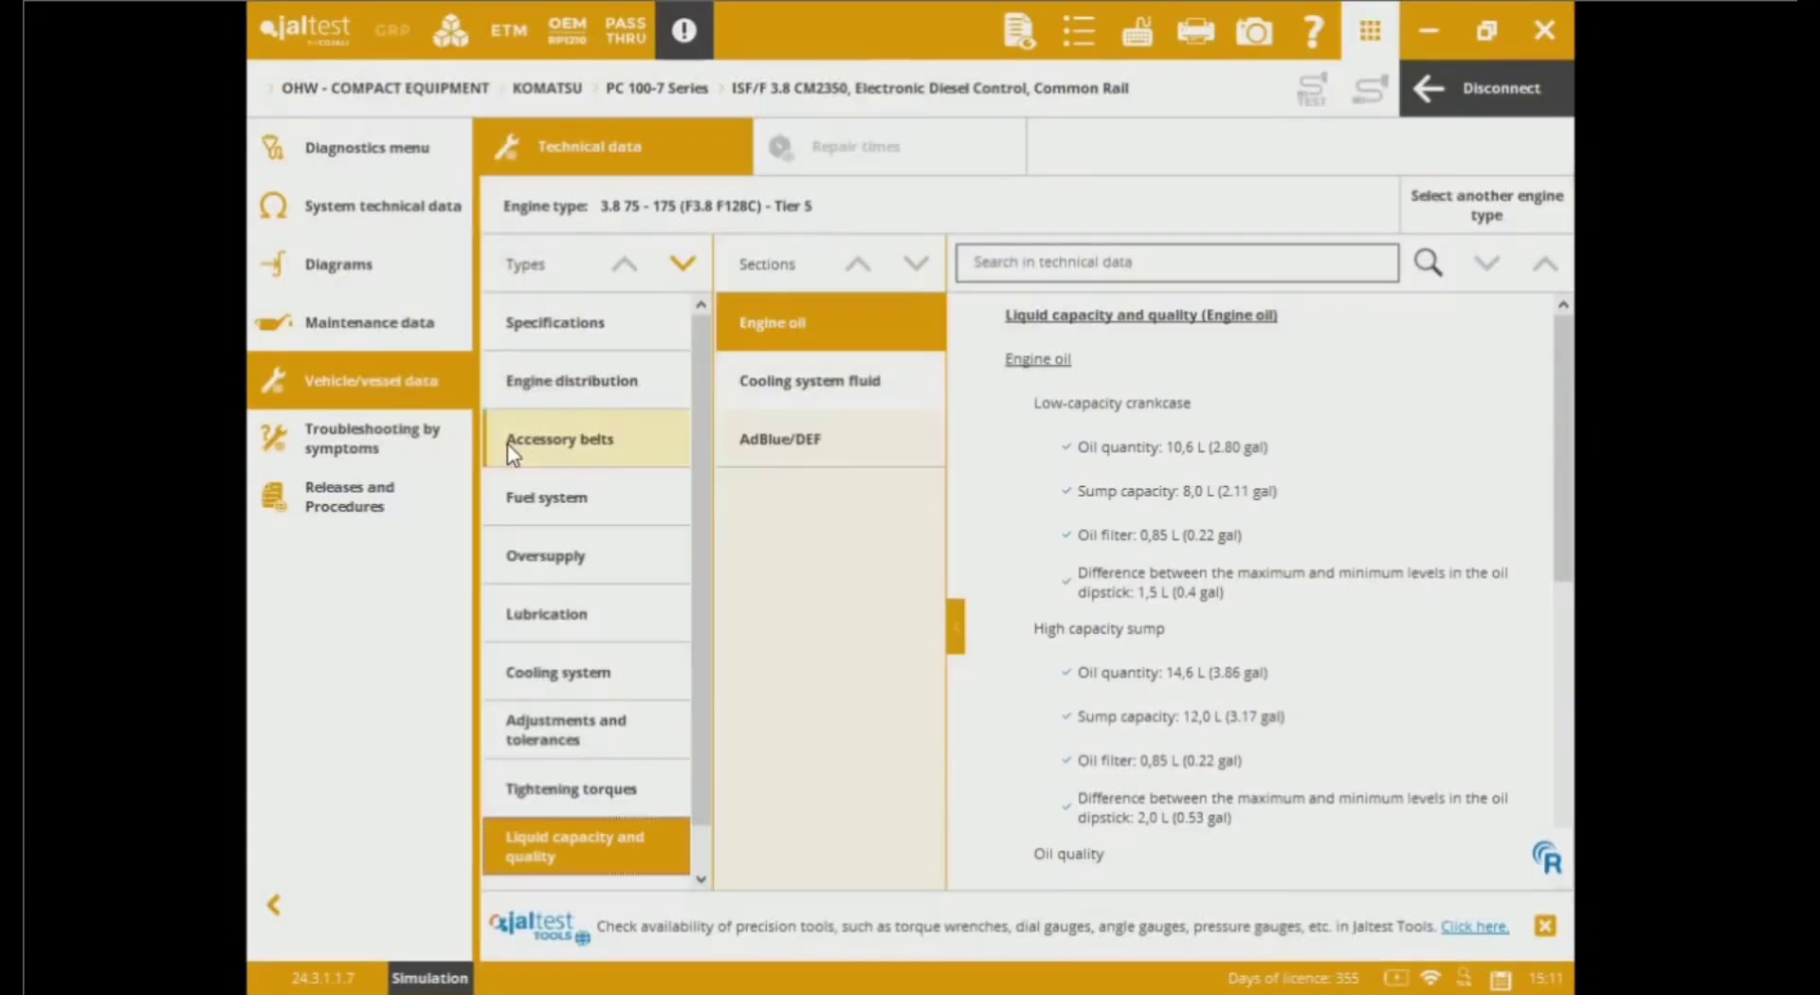
Step: Open troubleshooting by symptoms, acknowledge the promotional notice and look through the symptoms list
{"action": "left_click", "coordinate": [397, 460]}
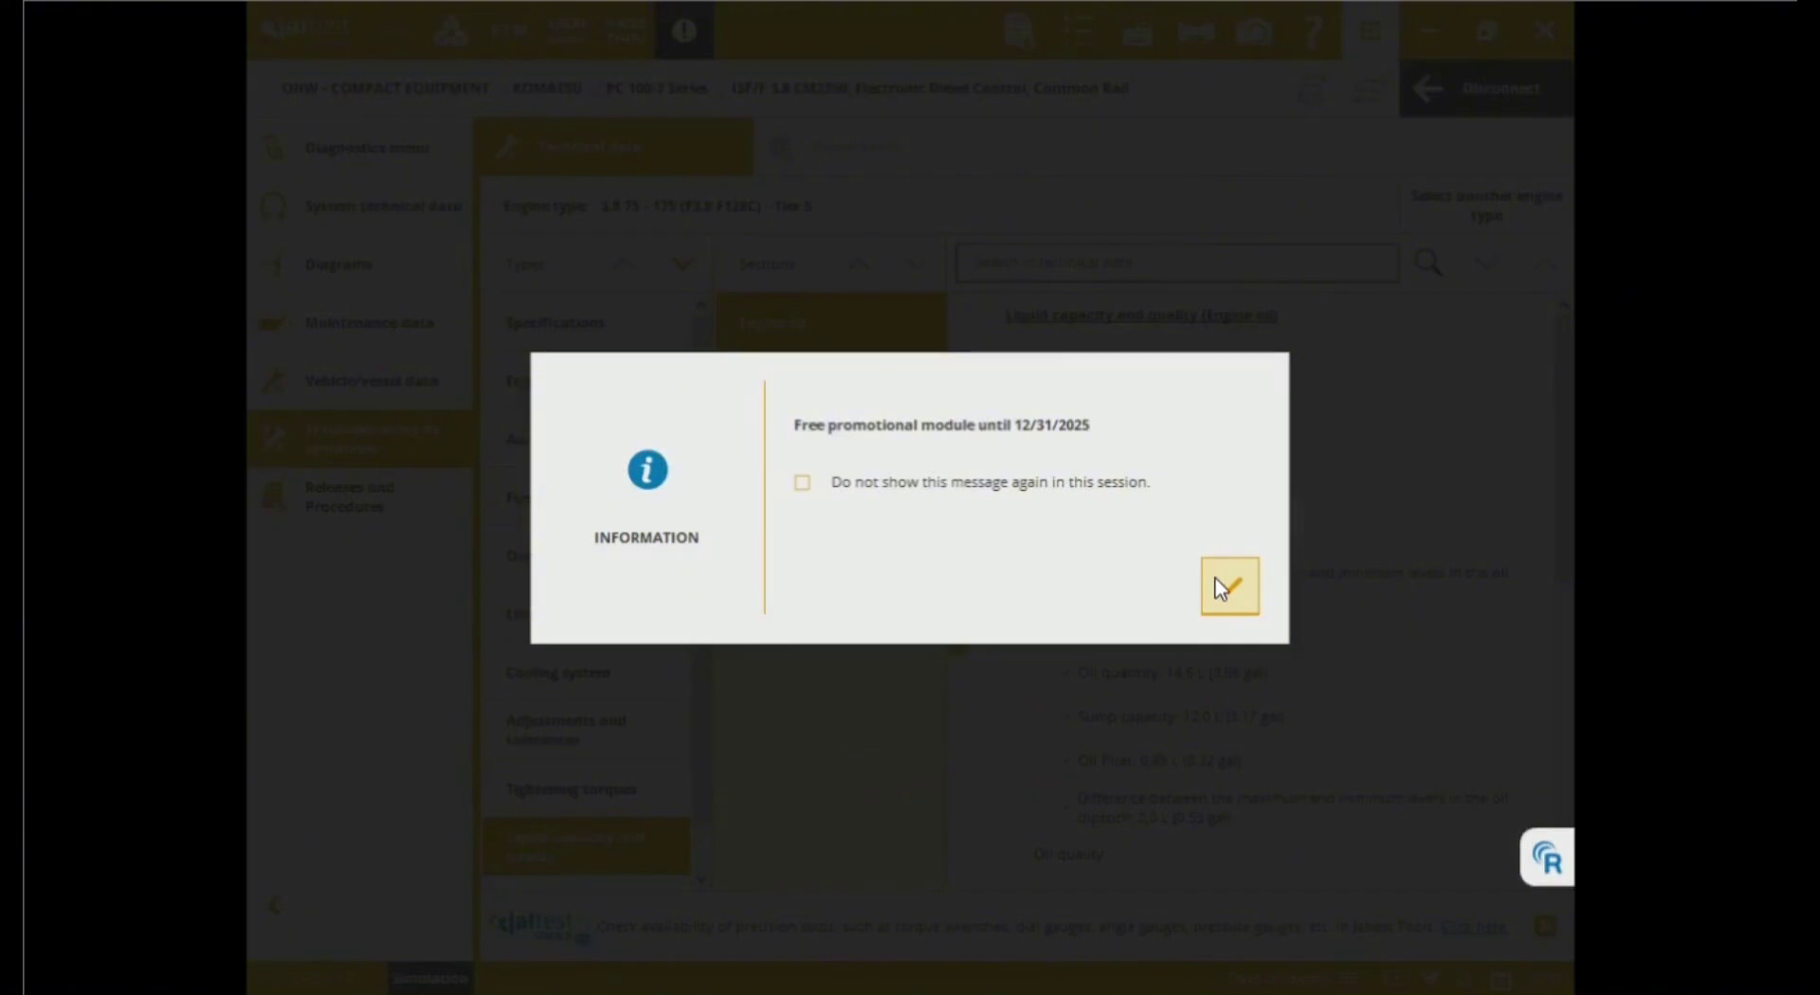
{"action": "left_click", "coordinate": [1210, 580]}
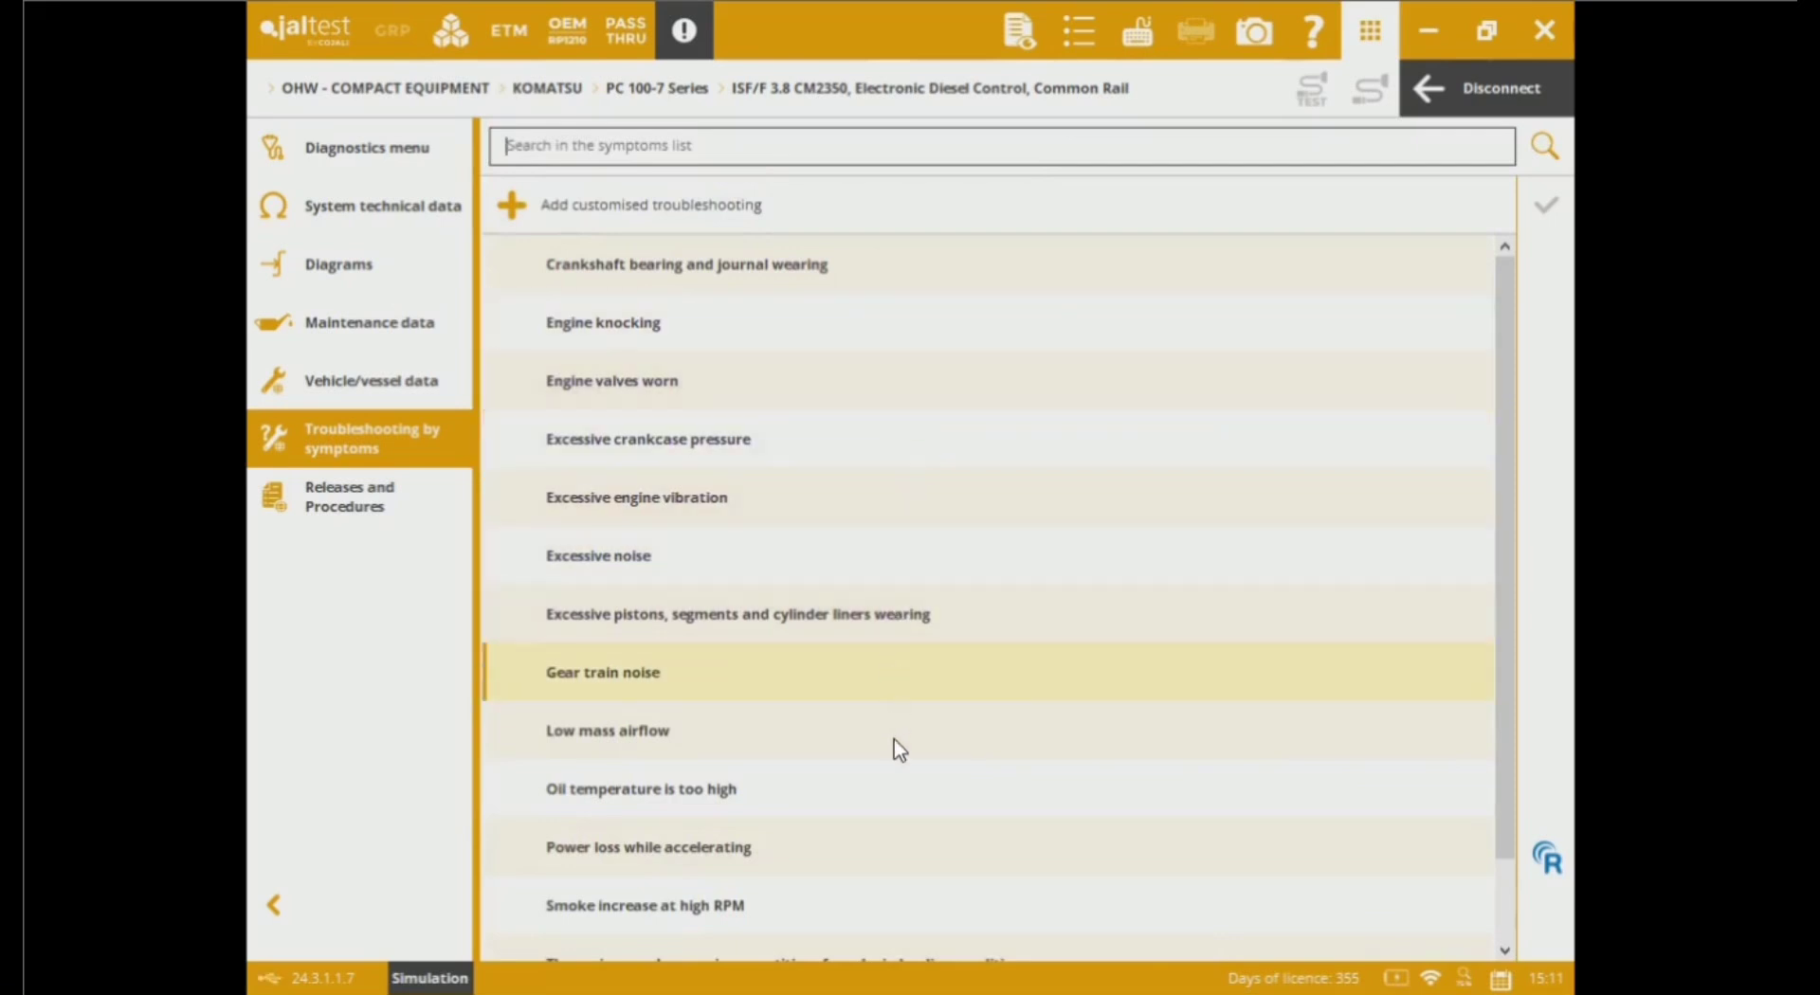
{"action": "left_click_drag", "start_coordinate": [1509, 663], "coordinate": [1500, 846]}
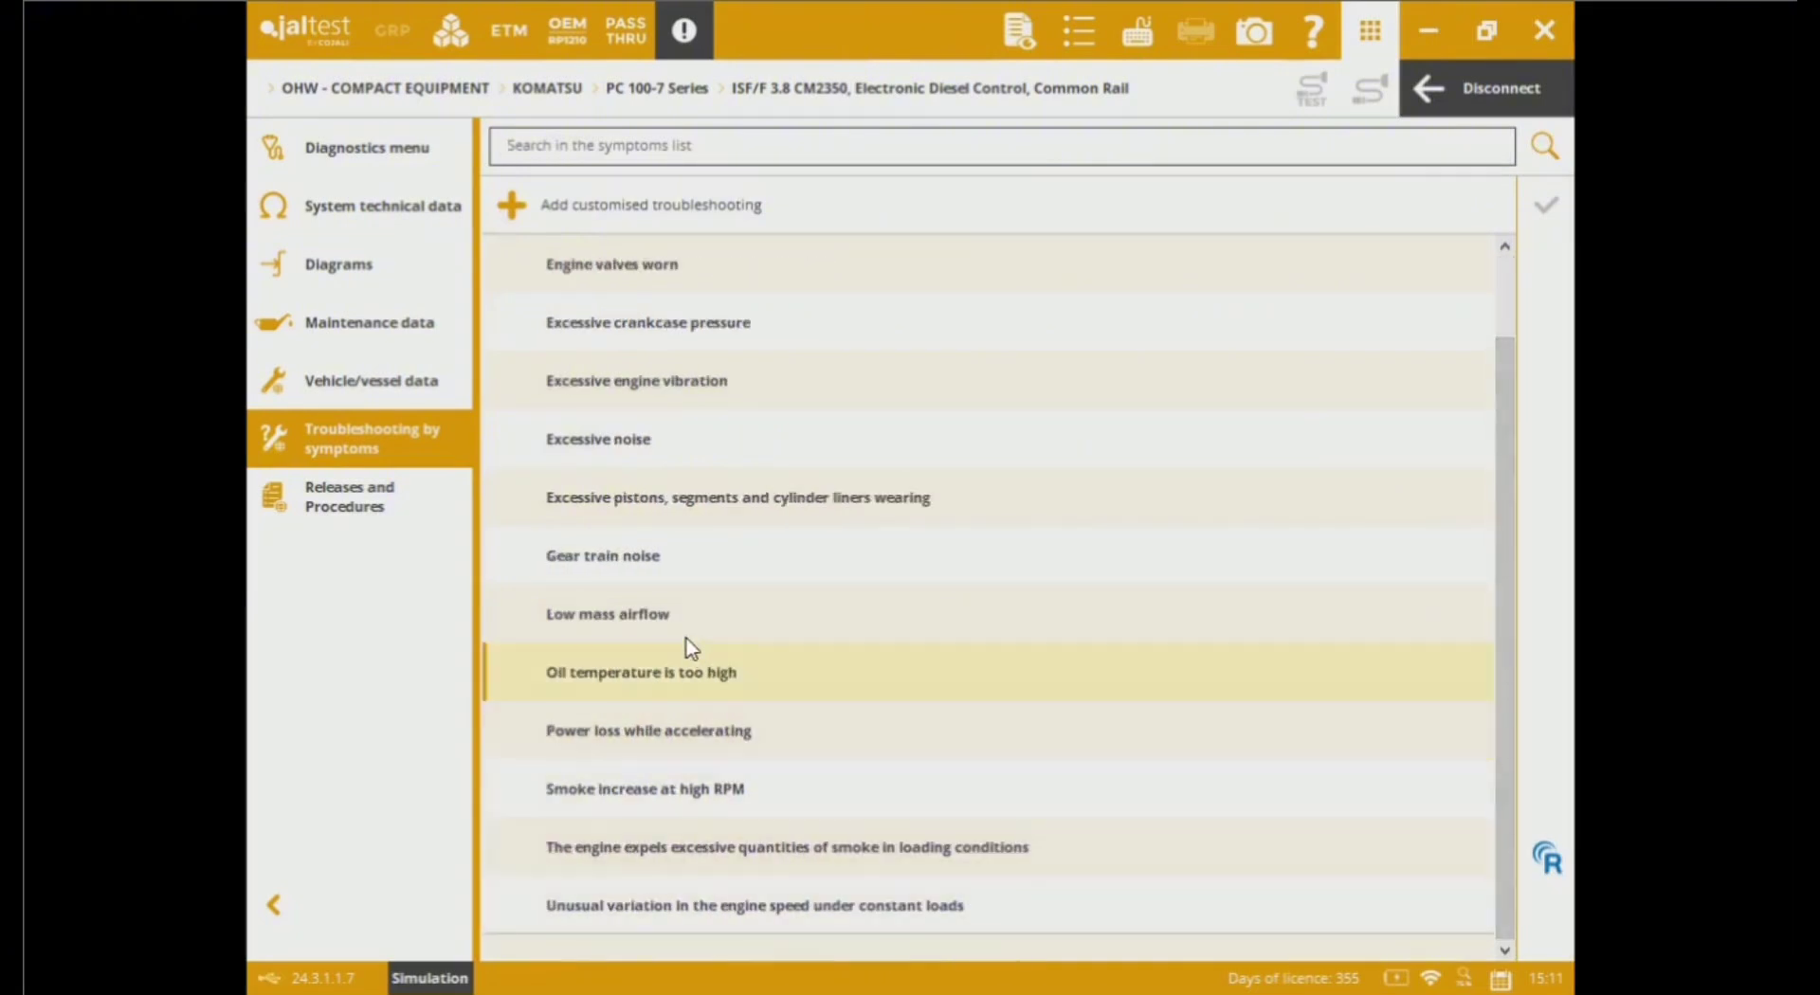
Step: Open the releases and procedures, acknowledge the promotional notice and look through the list of technical releases
{"action": "left_click", "coordinate": [388, 499]}
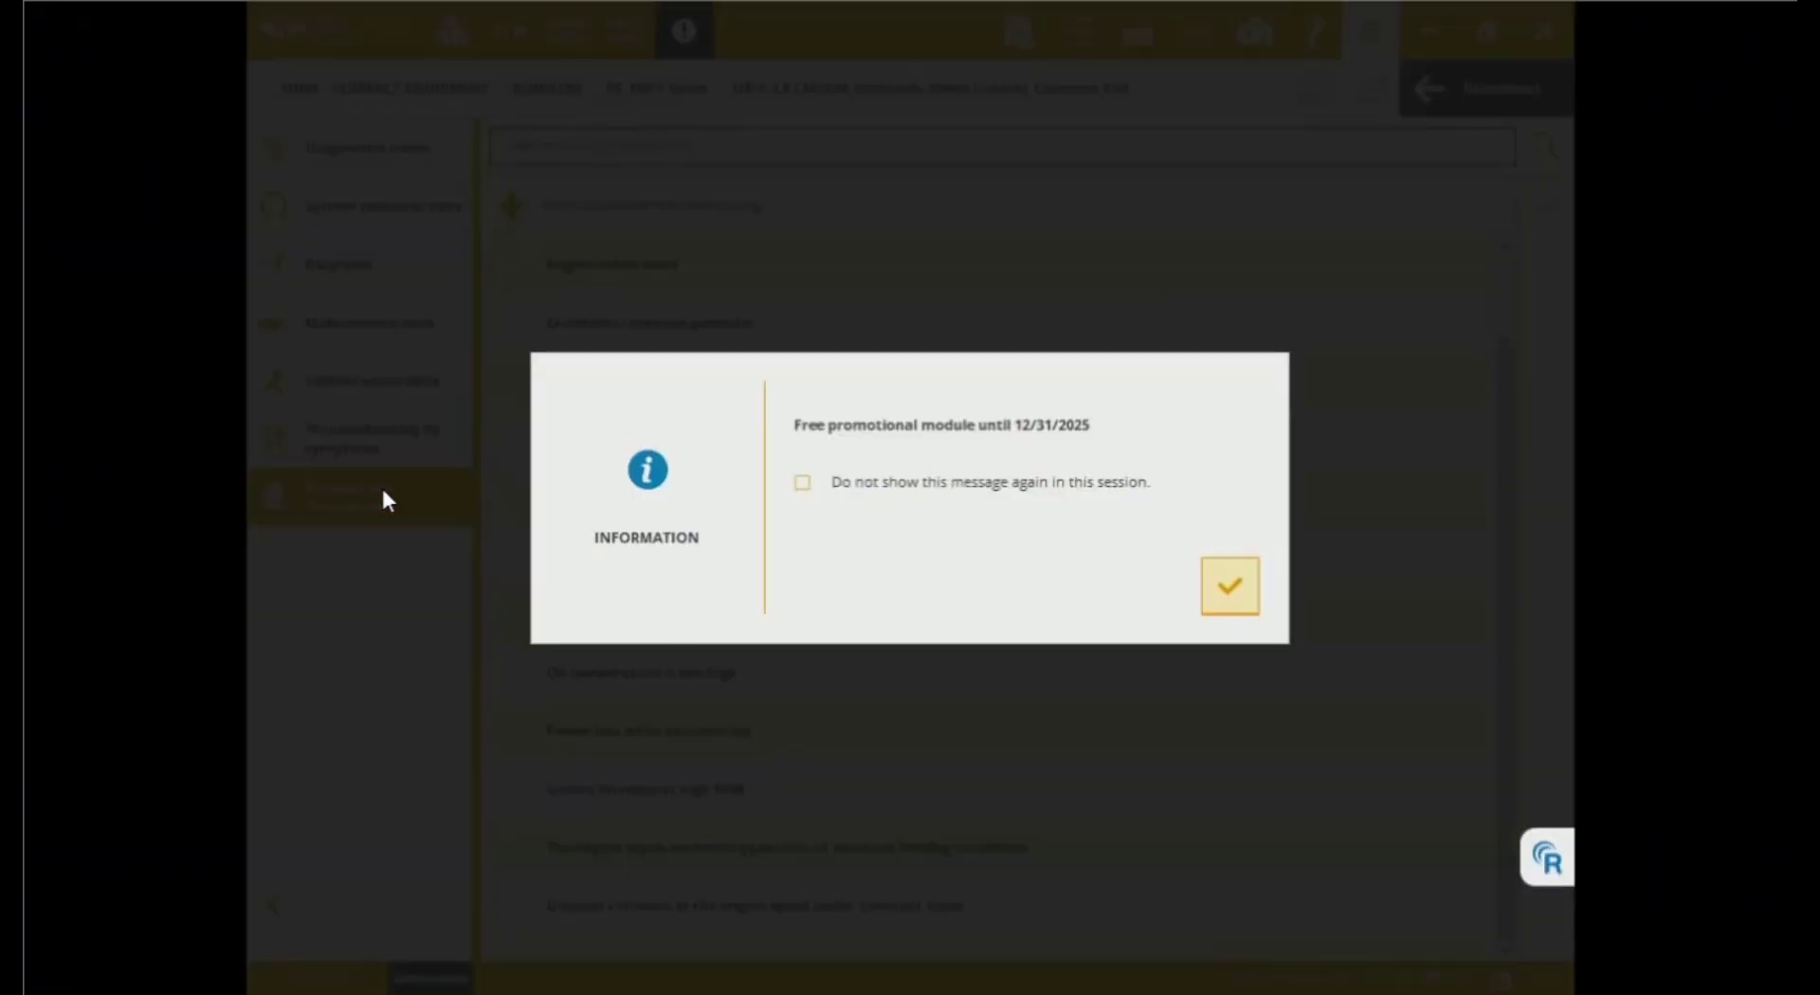
{"action": "left_click", "coordinate": [1242, 586]}
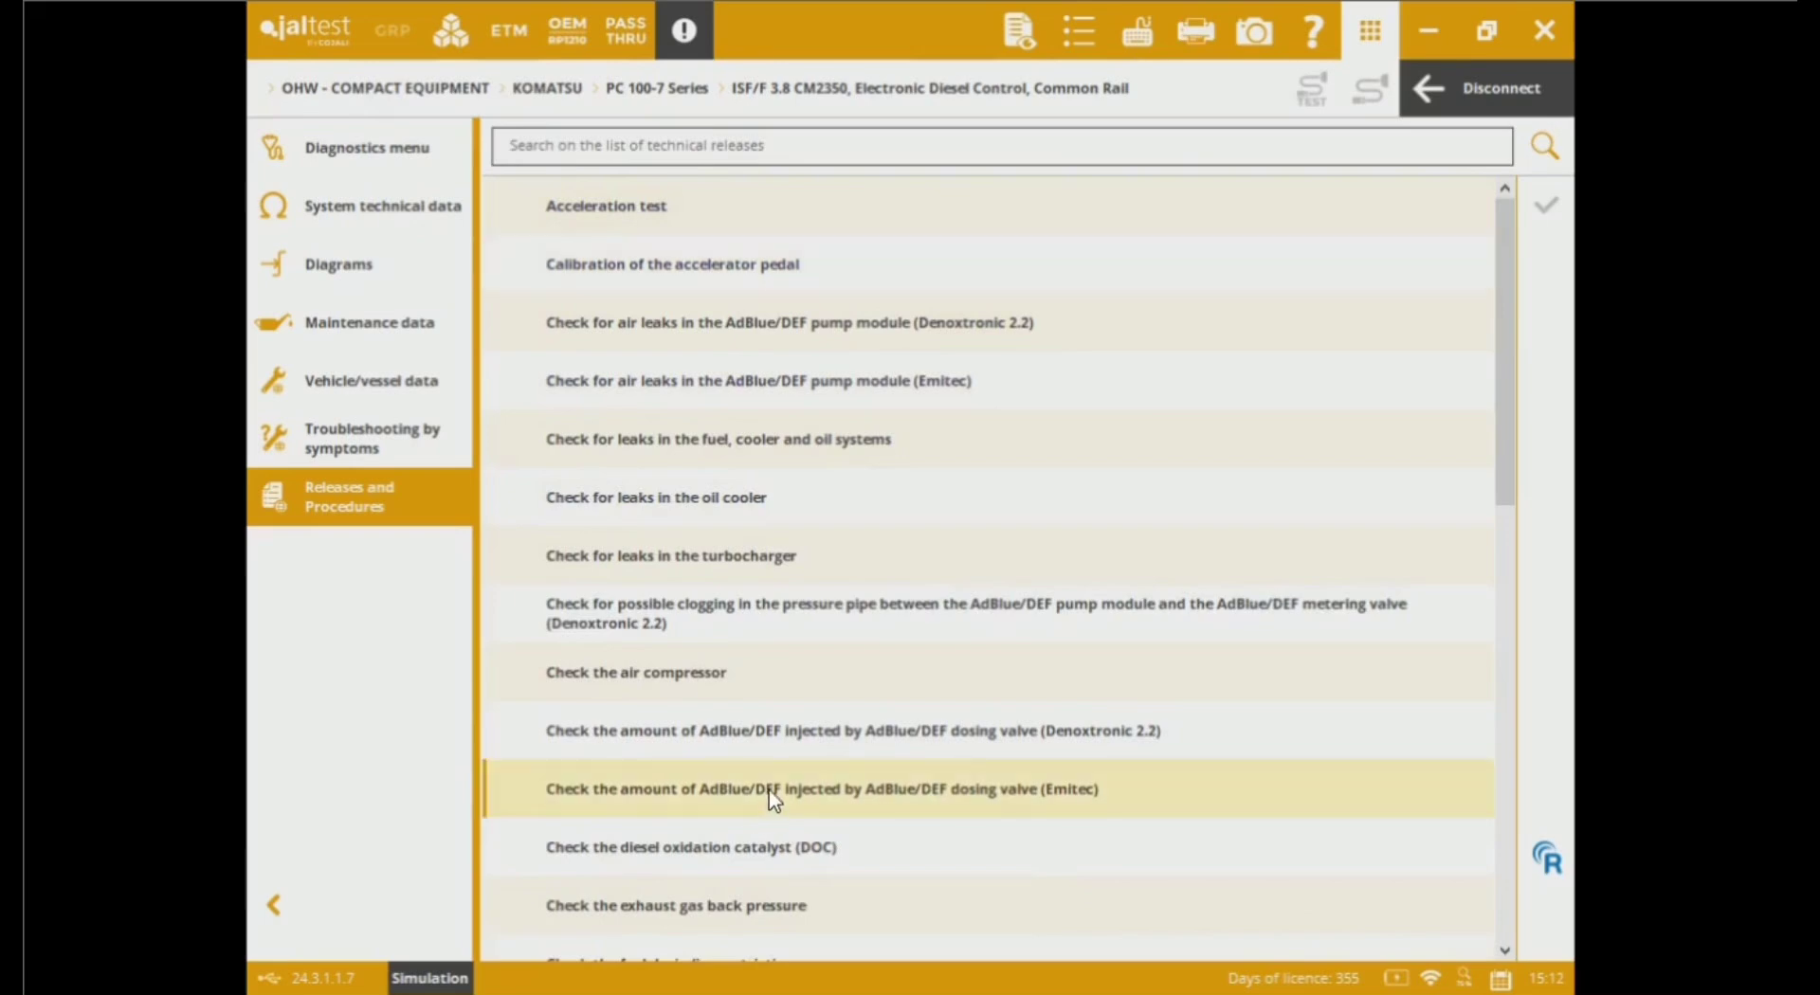
{"action": "left_click_drag", "start_coordinate": [1514, 471], "coordinate": [1483, 825]}
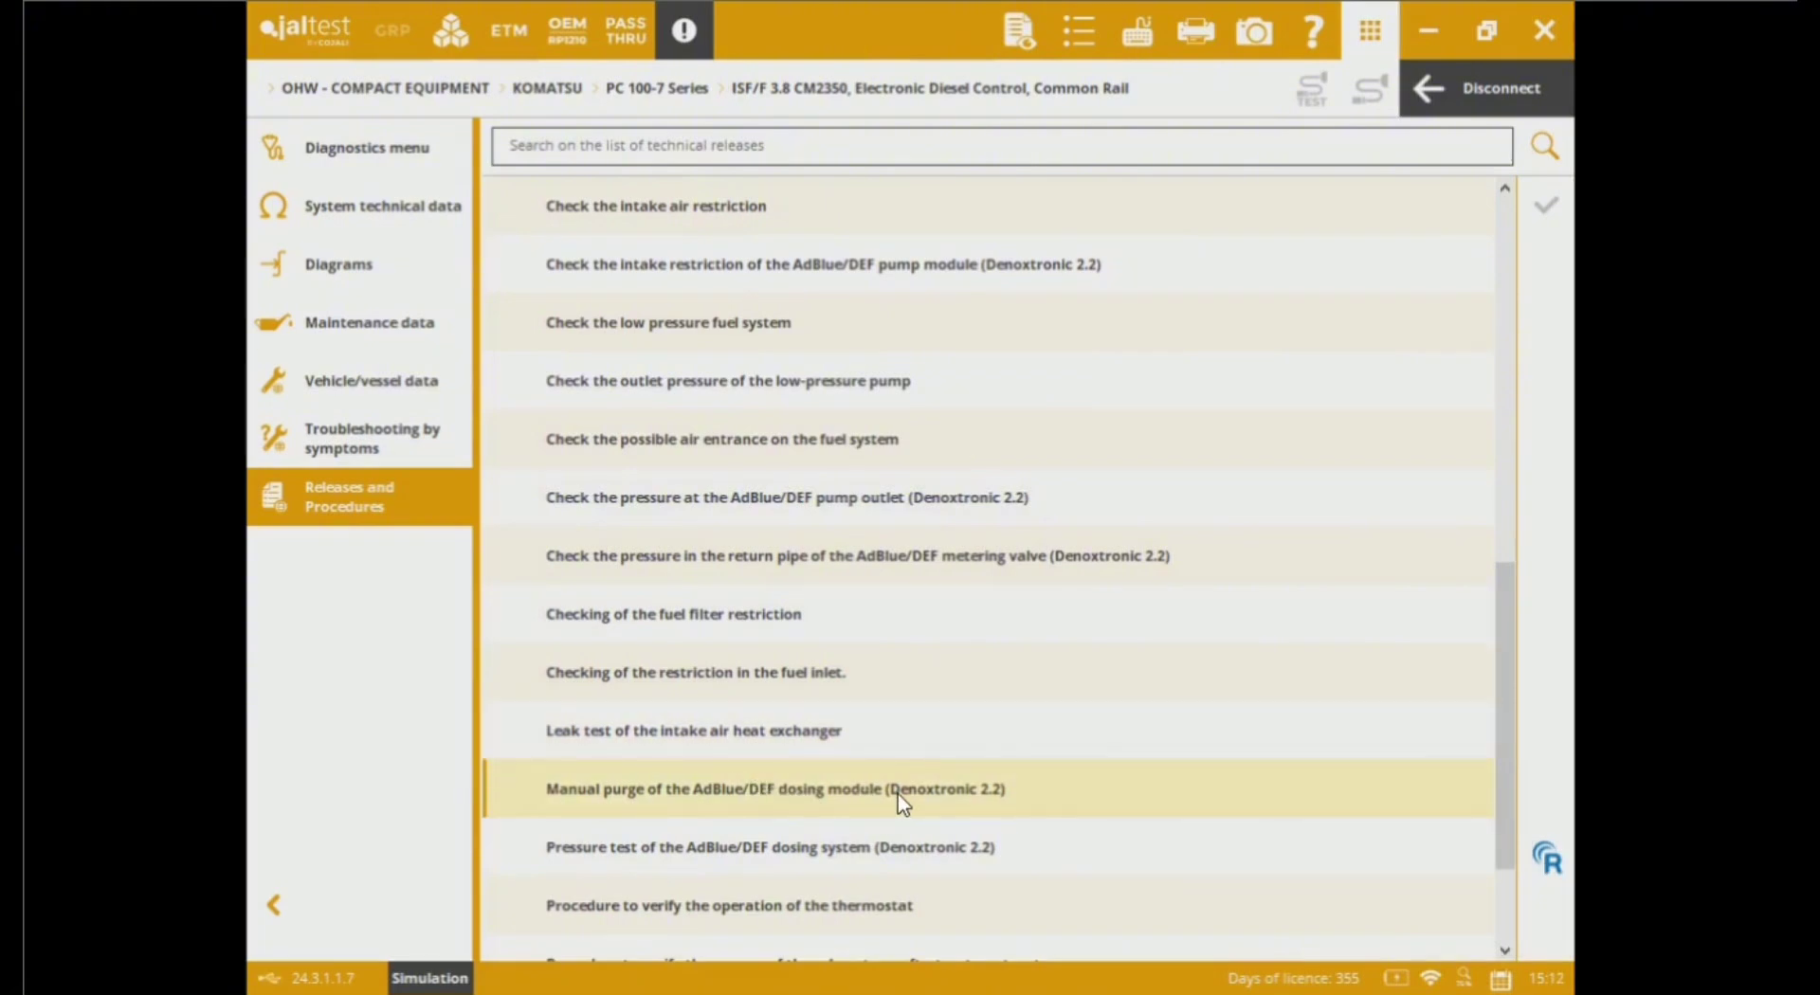
Step: Disconnect from the ISF/F 3.8 CM2350 engine system and leave the PC 100-7 Series, choosing to save the diagnosis report
{"action": "left_click", "coordinate": [388, 161]}
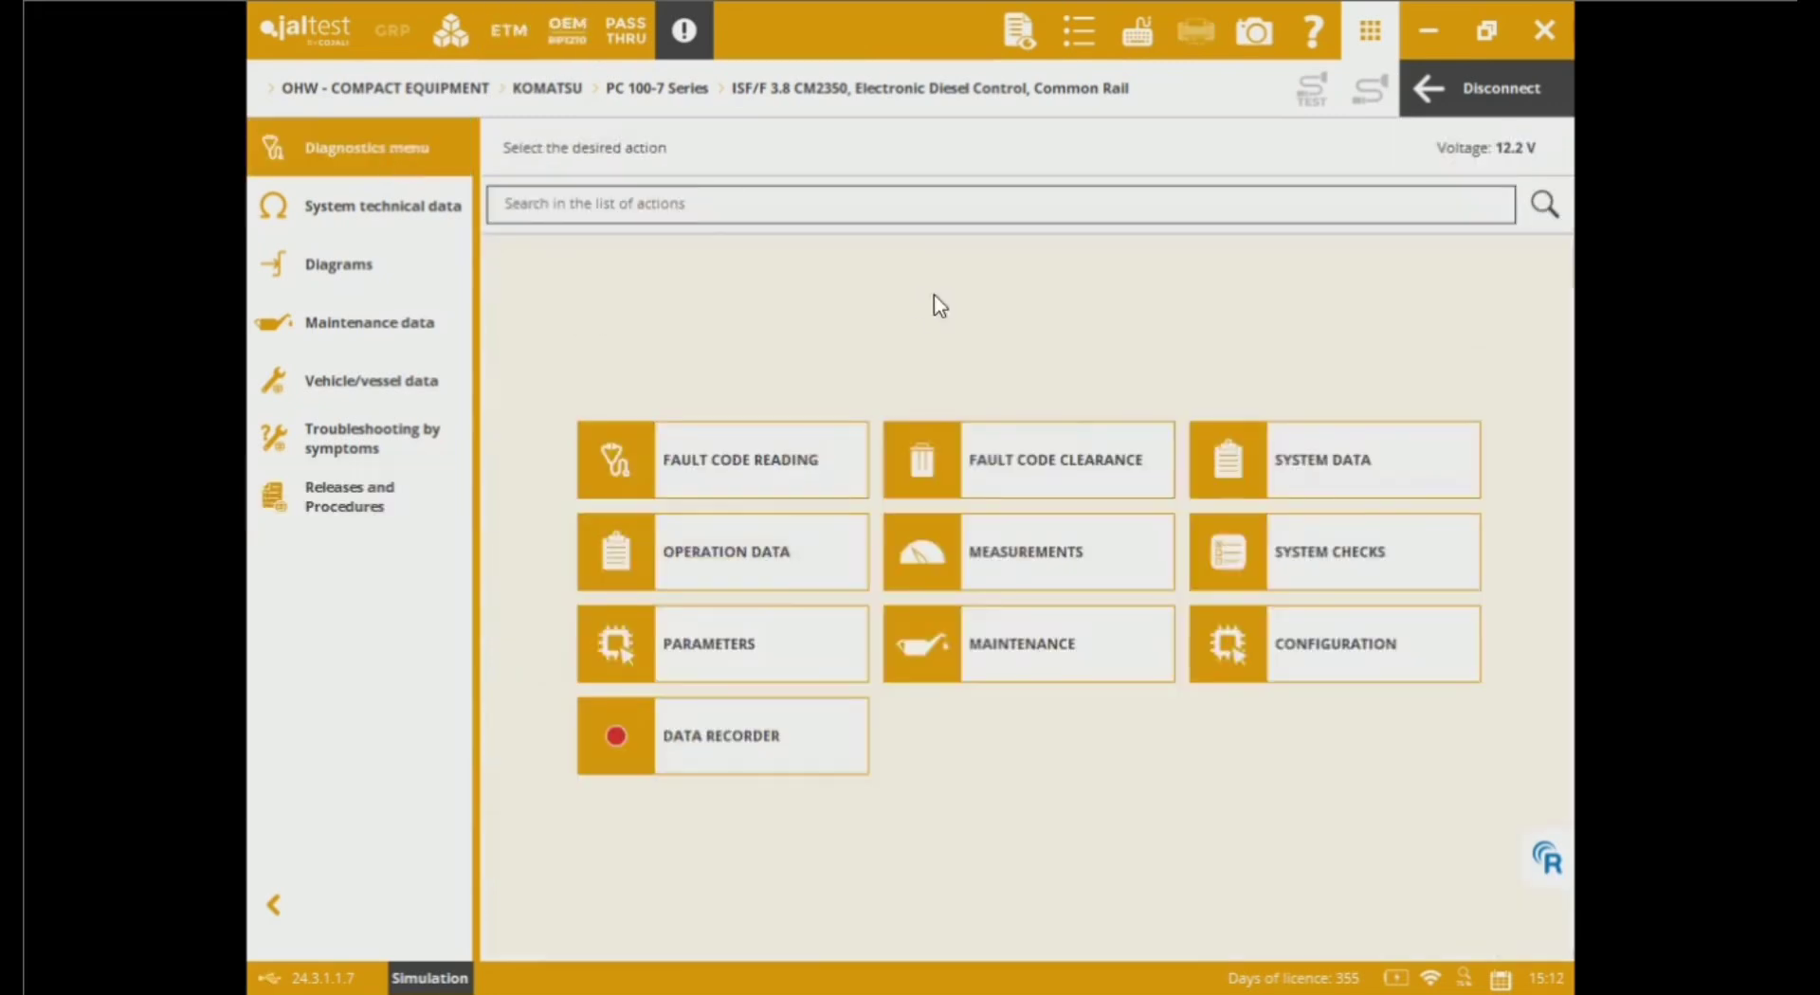
{"action": "left_click", "coordinate": [1424, 100]}
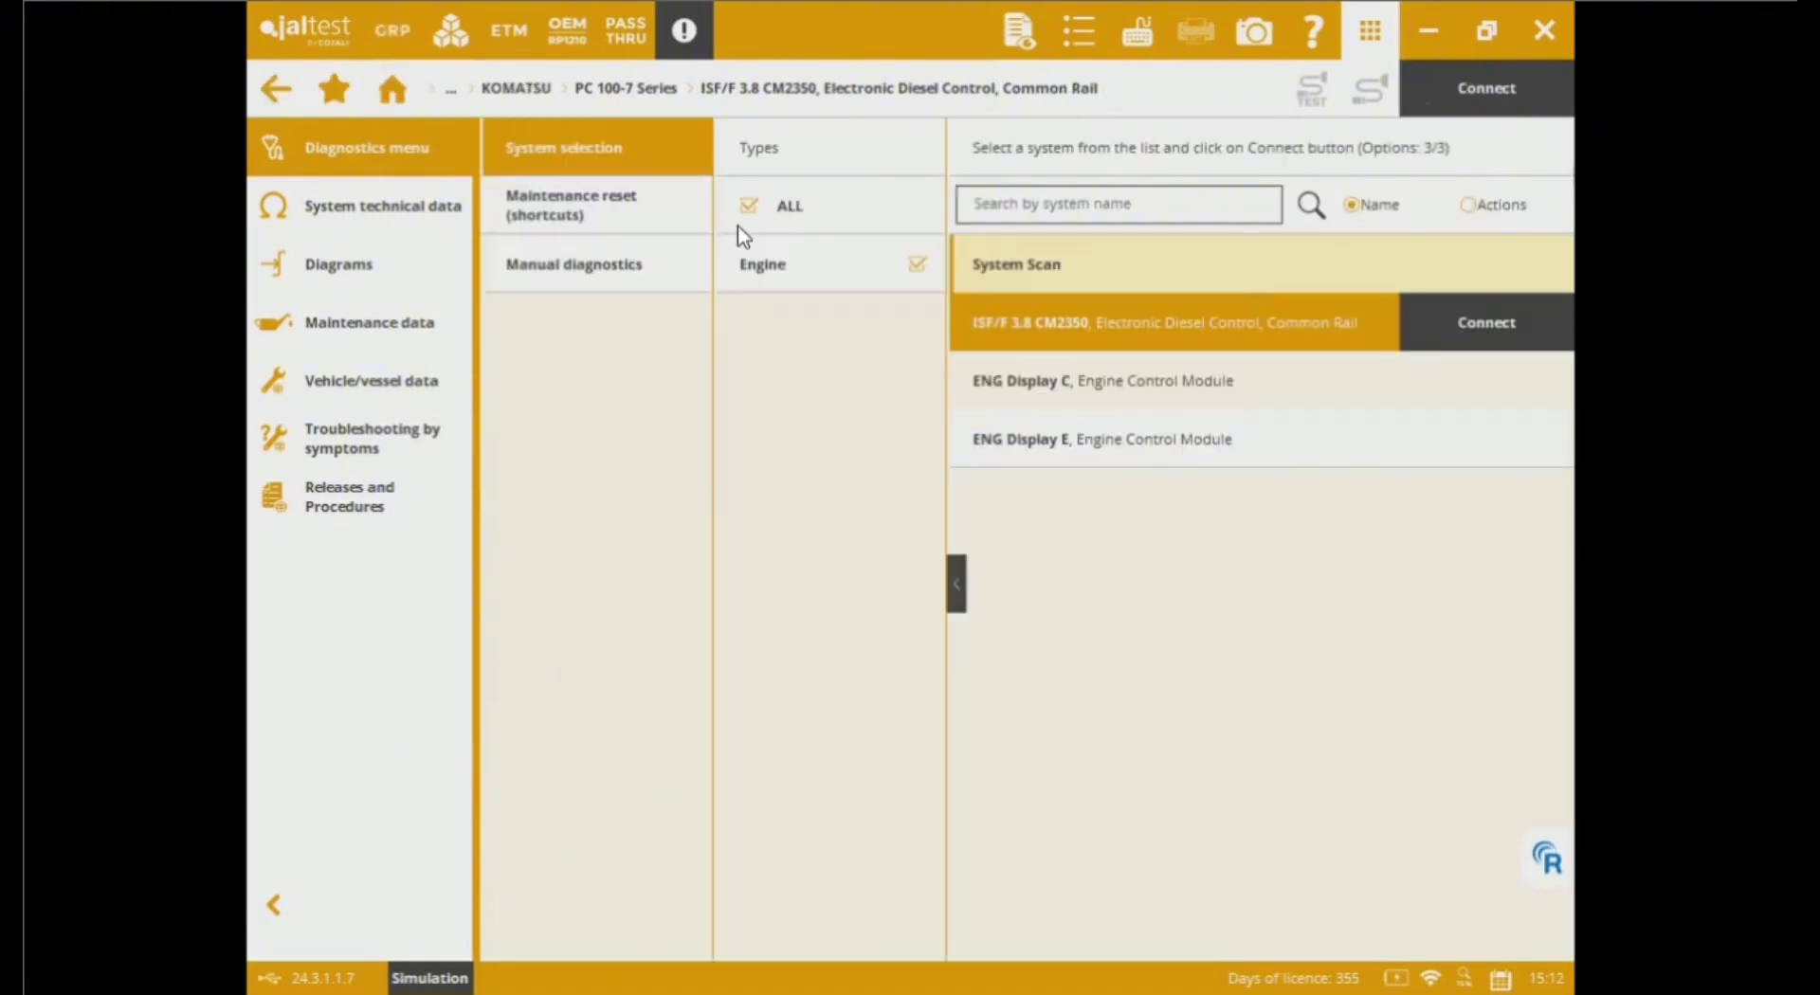
{"action": "left_click", "coordinate": [275, 89]}
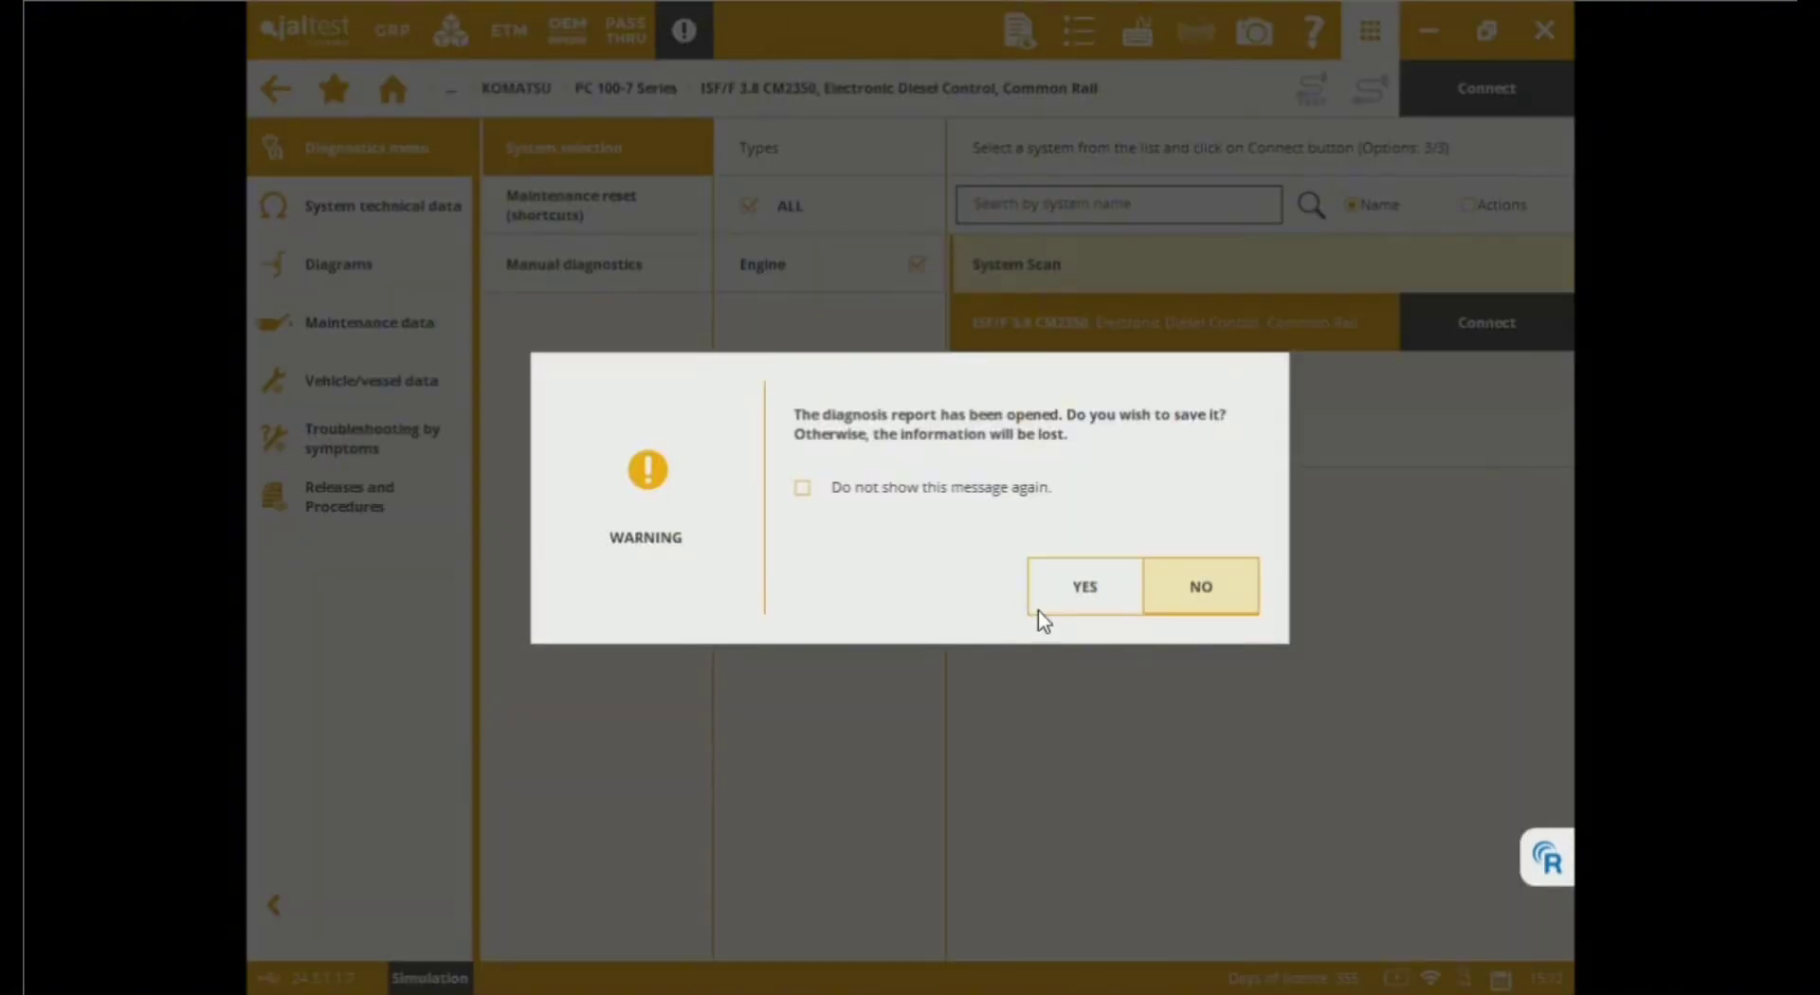
{"action": "left_click", "coordinate": [1110, 599]}
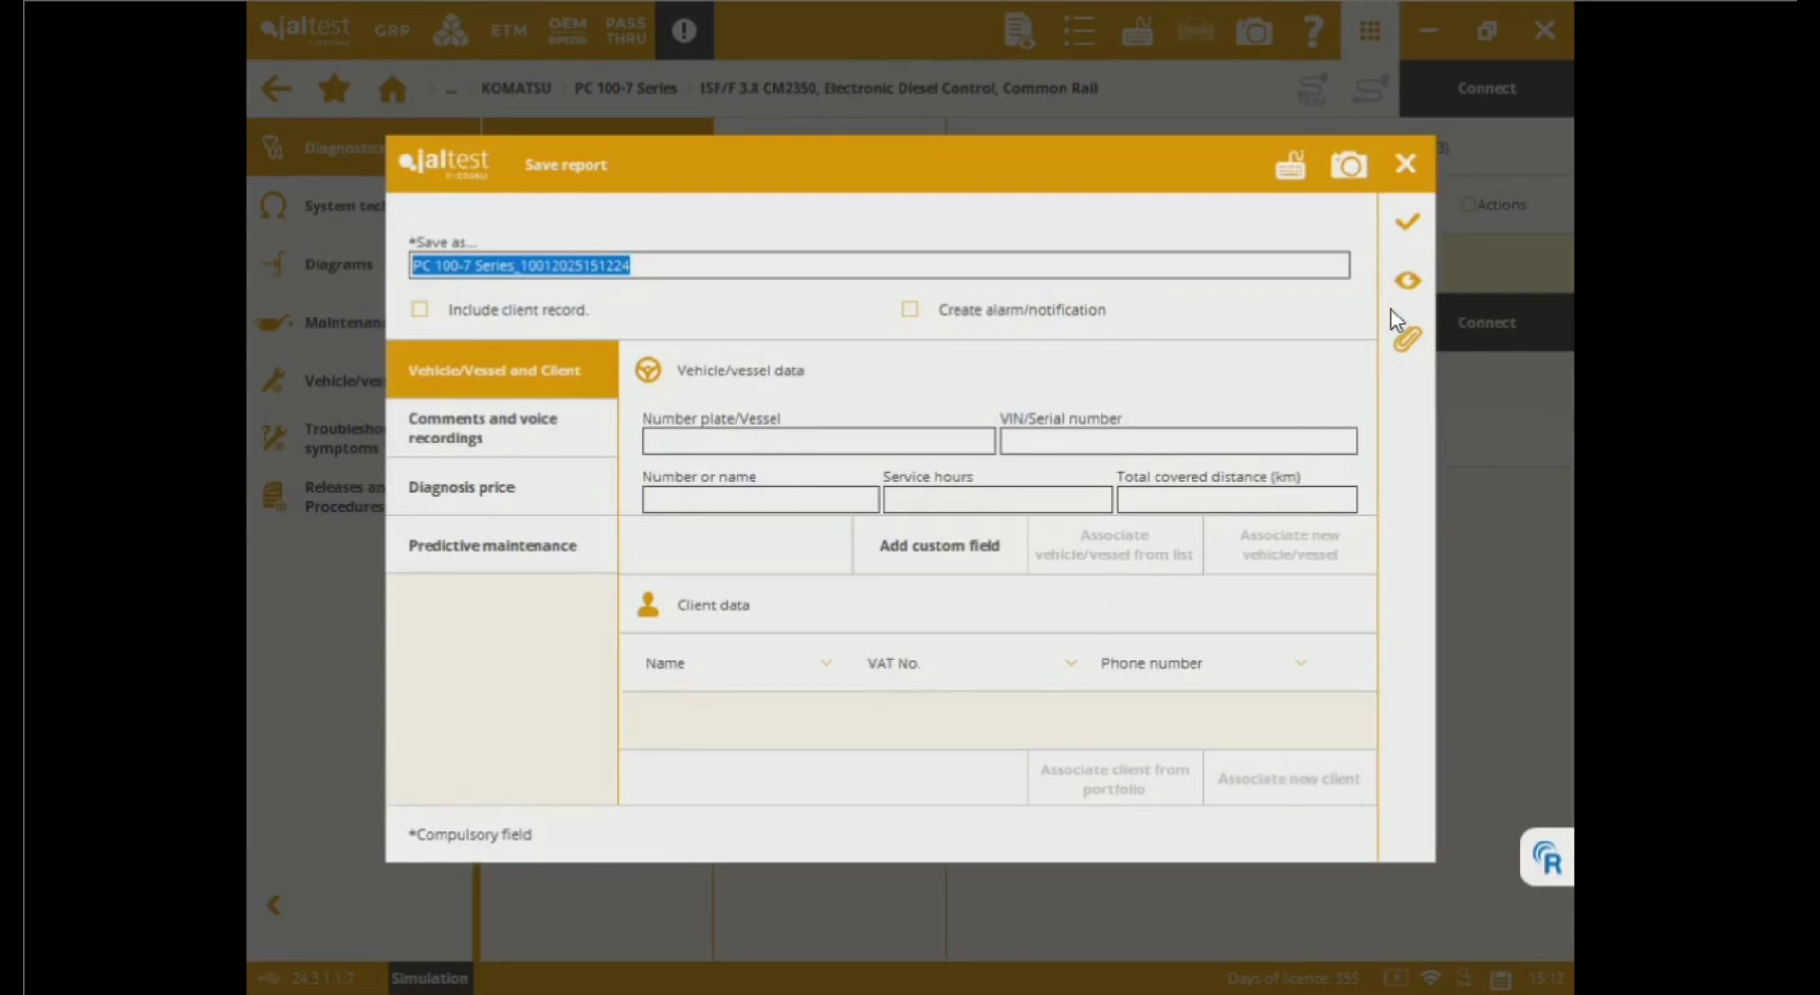
Step: Preview the diagnosis report, examine its system data and fault code readings, and return to the save settings
{"action": "left_click", "coordinate": [1408, 280]}
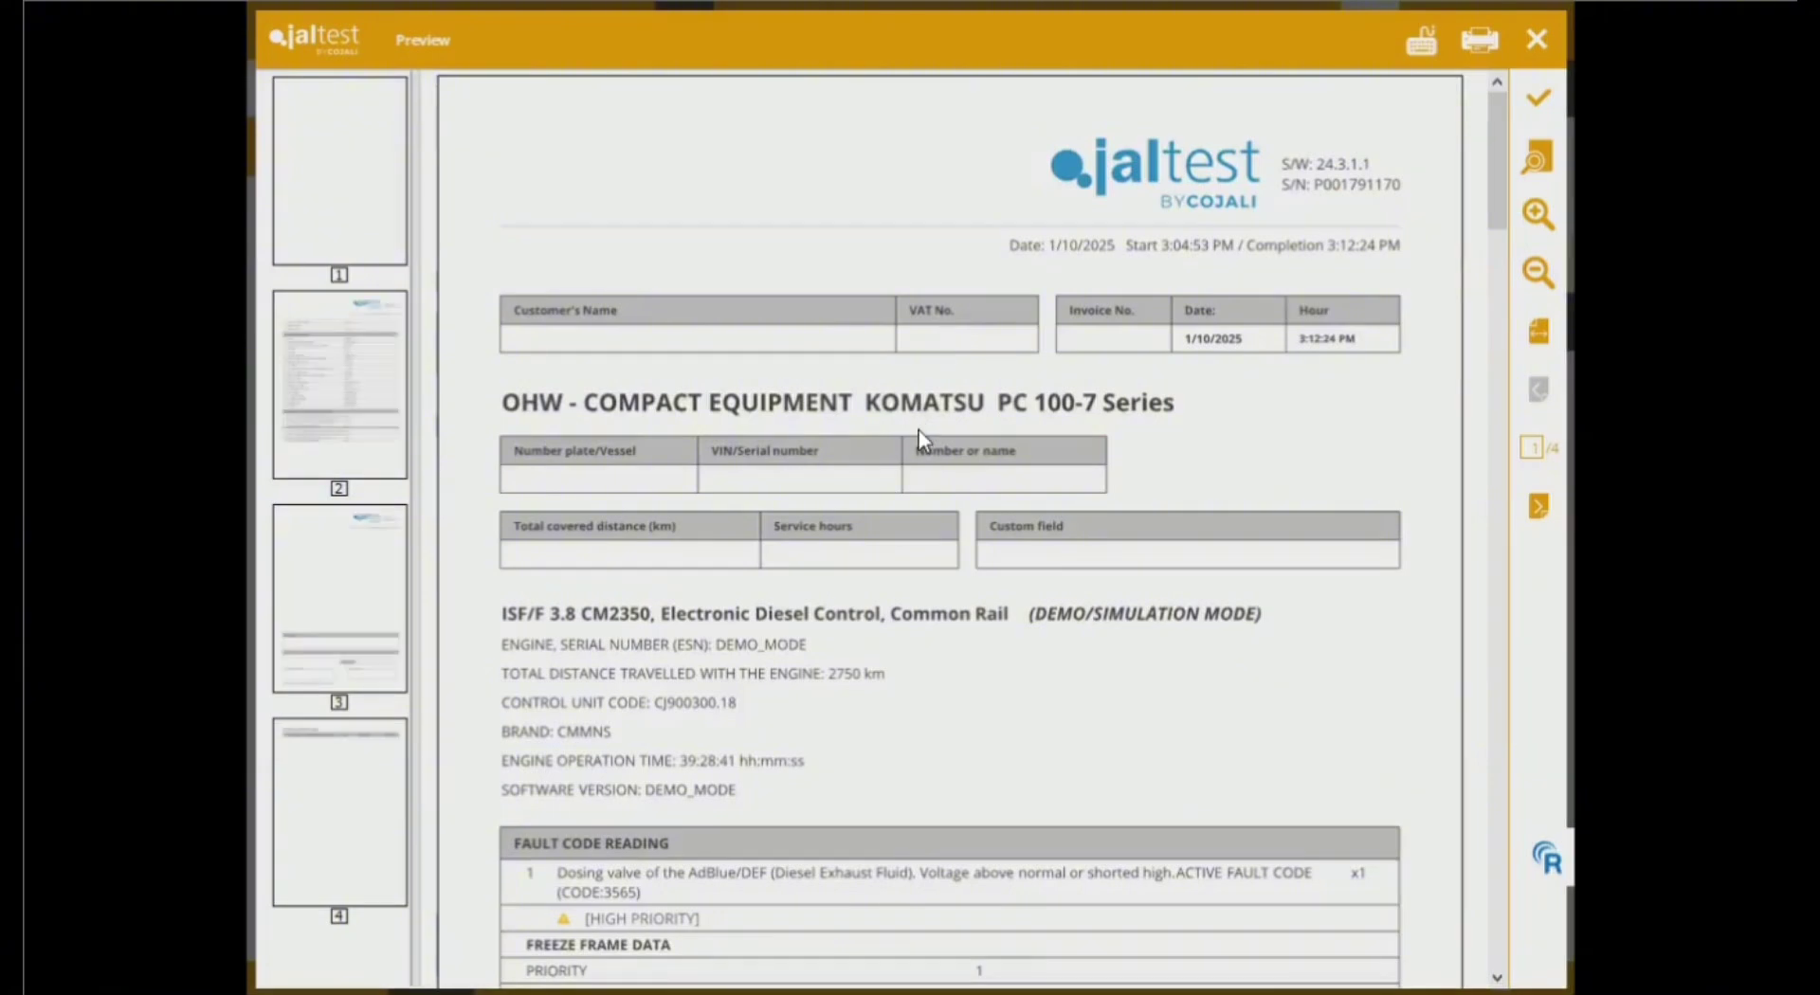
{"action": "scroll", "coordinate": [918, 429], "scroll_direction": "down", "scroll_amount": 3}
{"action": "scroll", "coordinate": [918, 431], "scroll_direction": "down", "scroll_amount": 20}
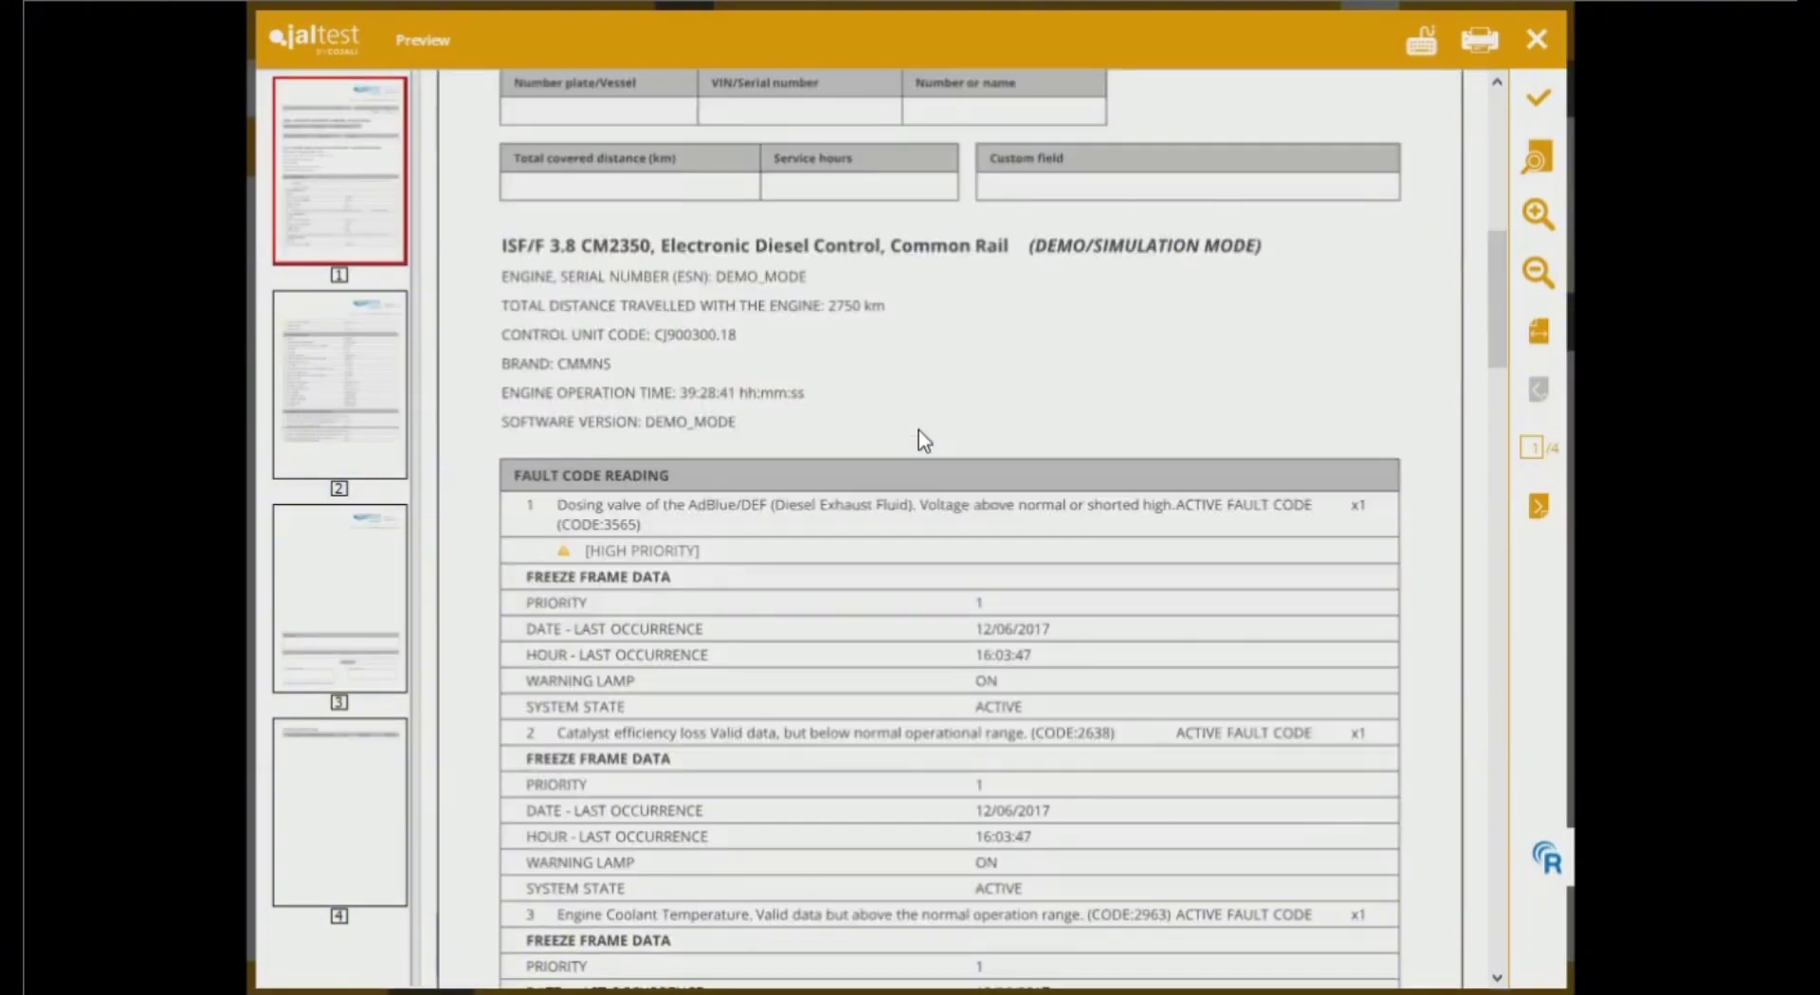
{"action": "scroll", "coordinate": [919, 429], "scroll_direction": "up", "scroll_amount": 20}
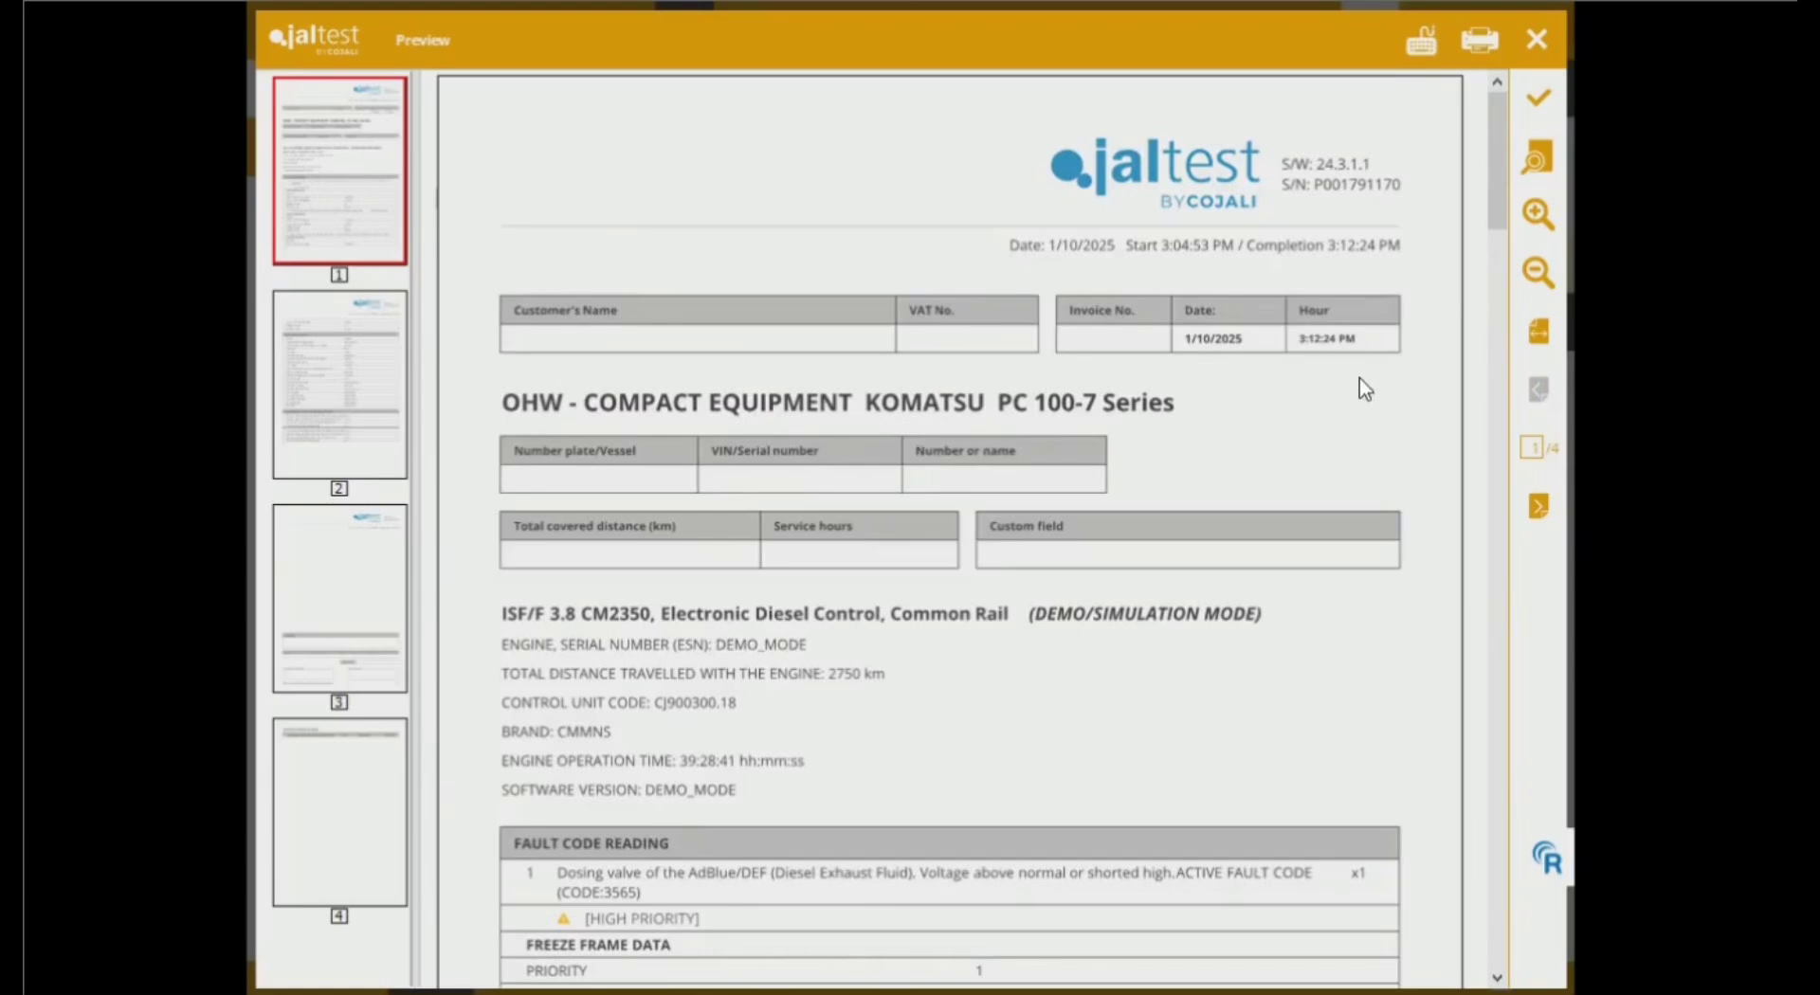
{"action": "left_click", "coordinate": [1545, 98]}
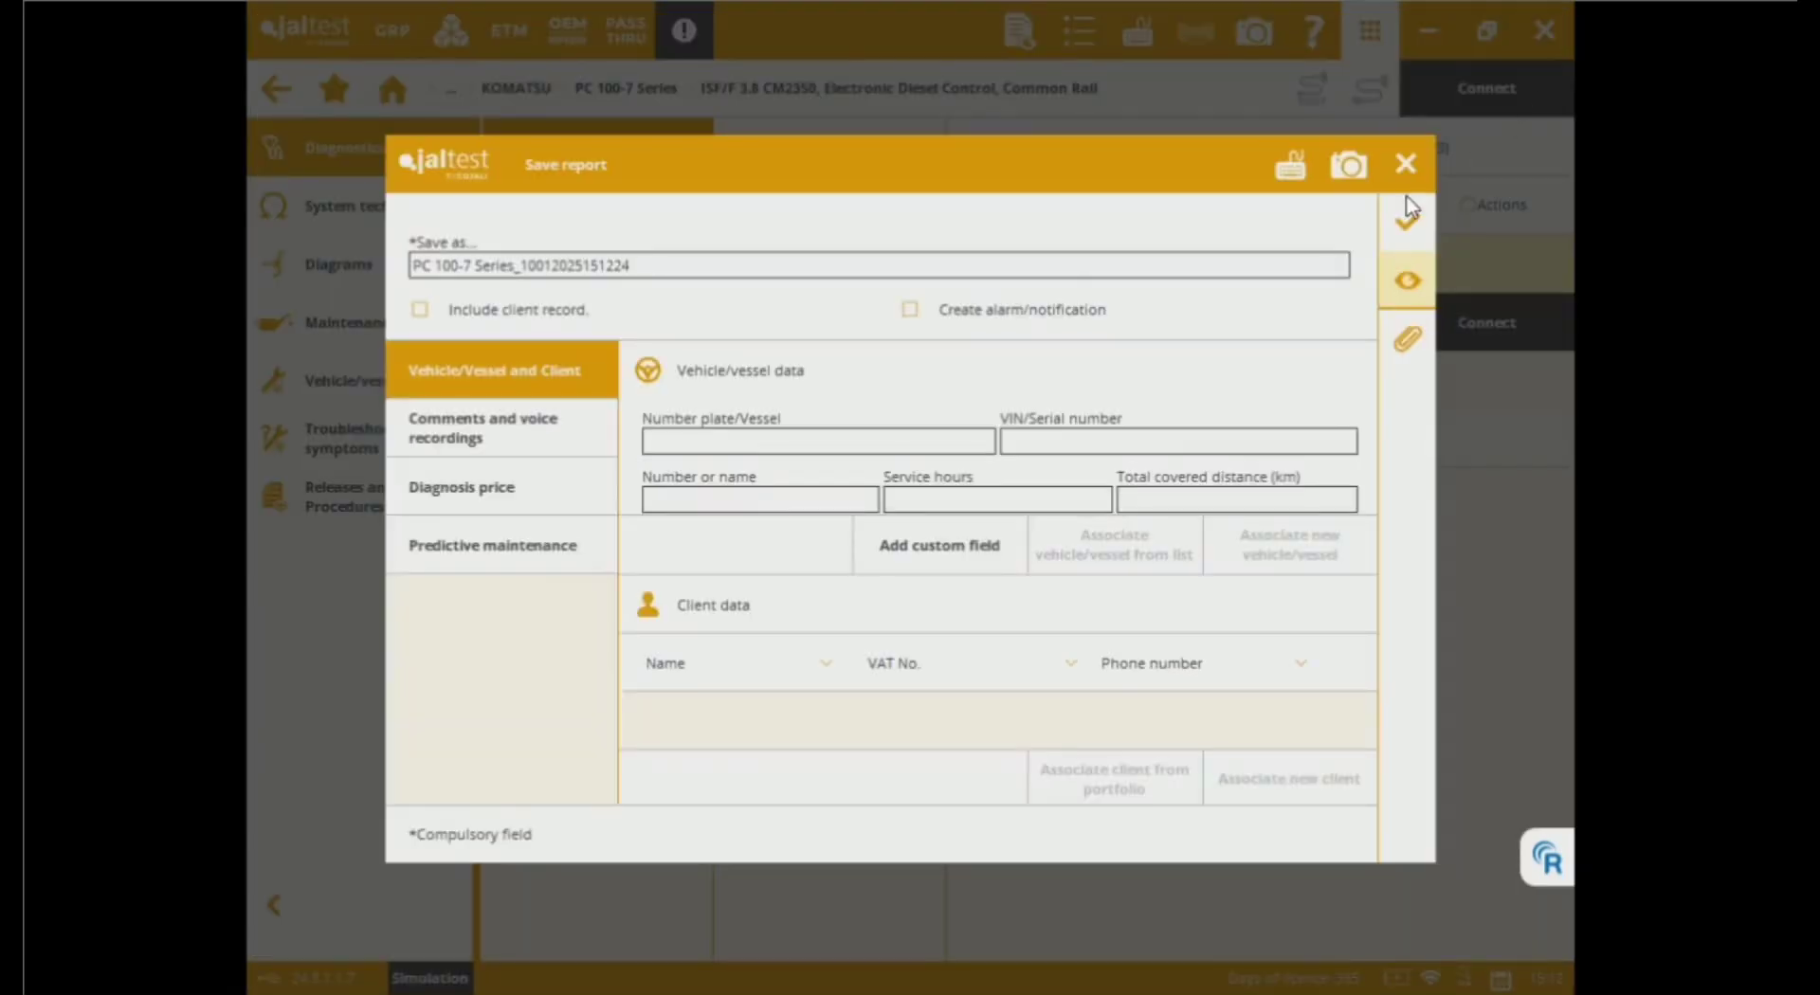
Step: Save the diagnosis report under the proposed name and return to the compact equipment brand list
{"action": "left_click", "coordinate": [1407, 223]}
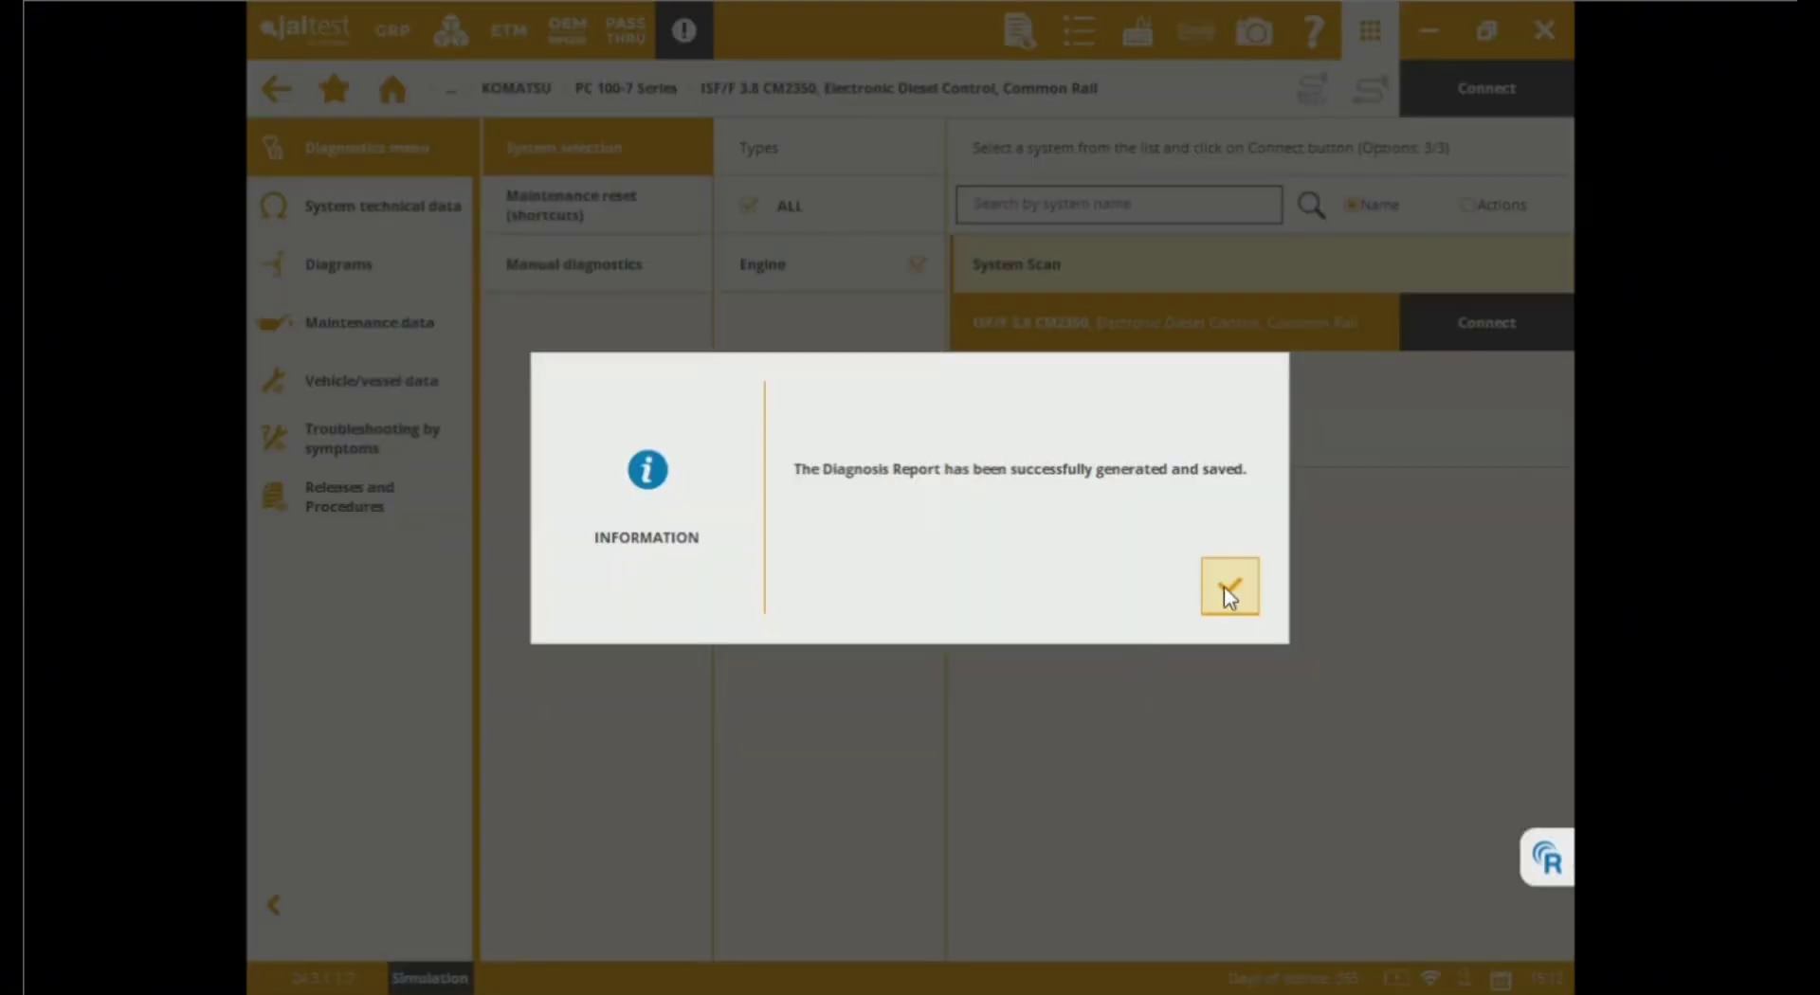
{"action": "left_click", "coordinate": [1229, 586]}
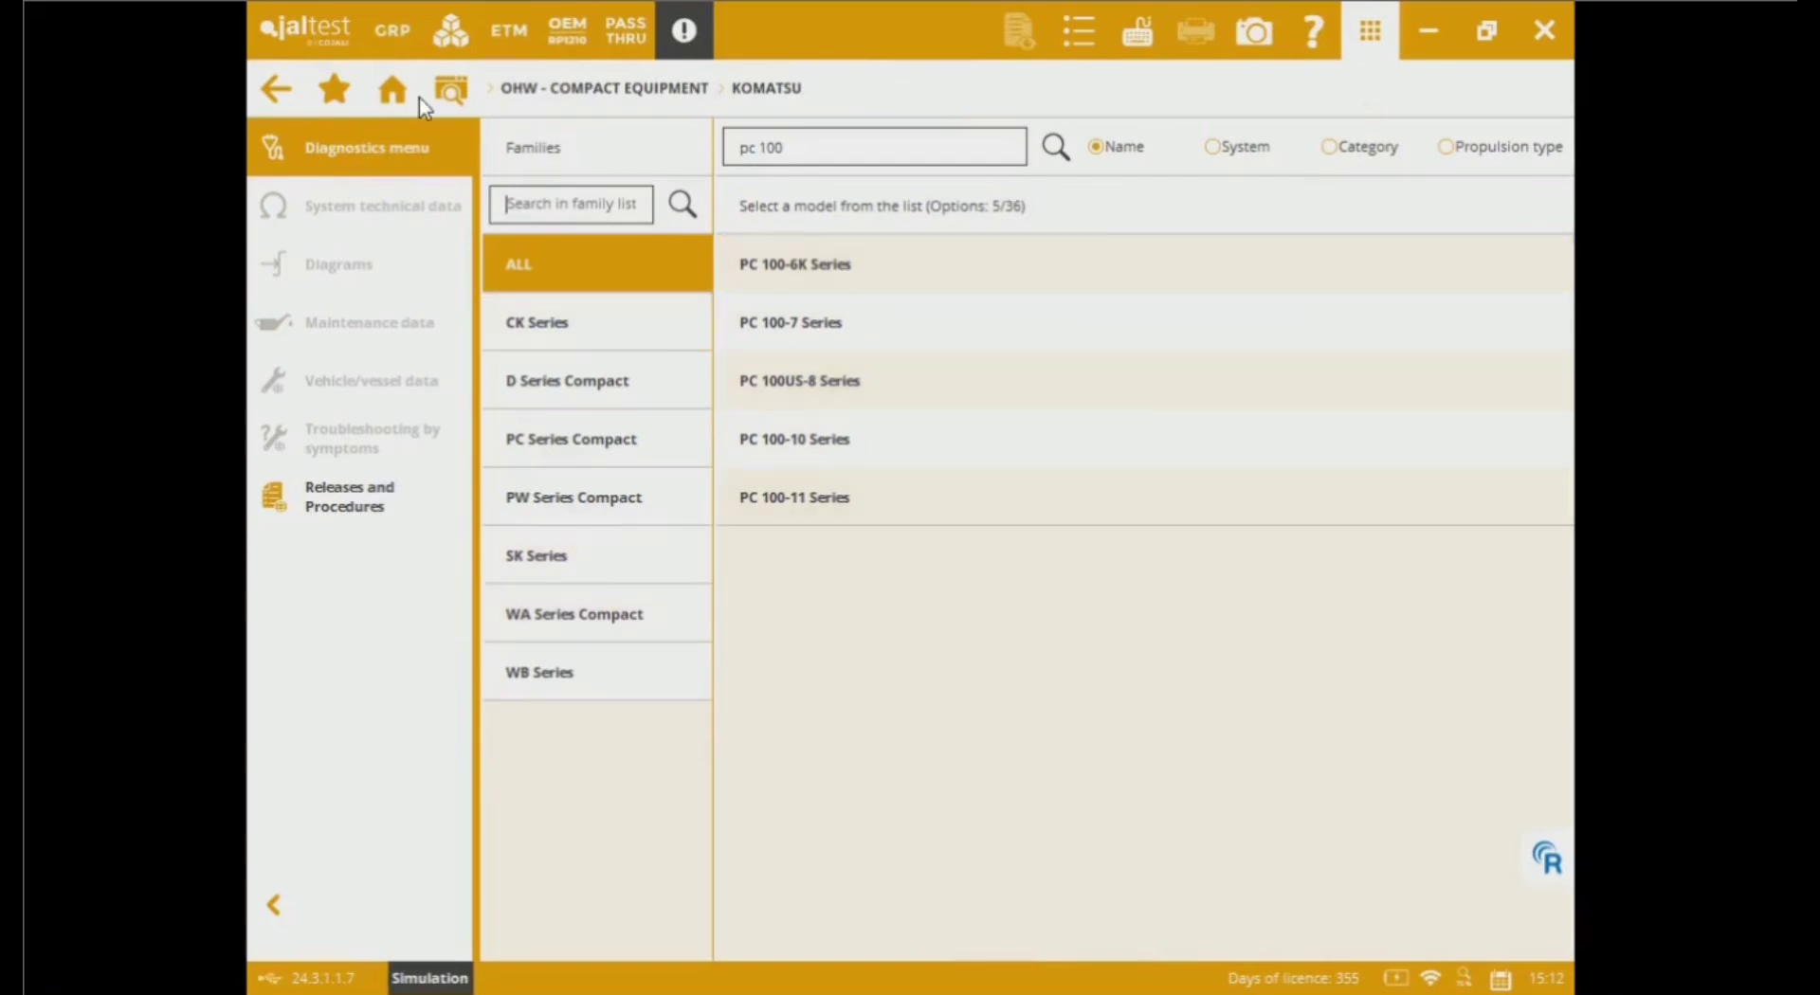
{"action": "left_click", "coordinate": [276, 91]}
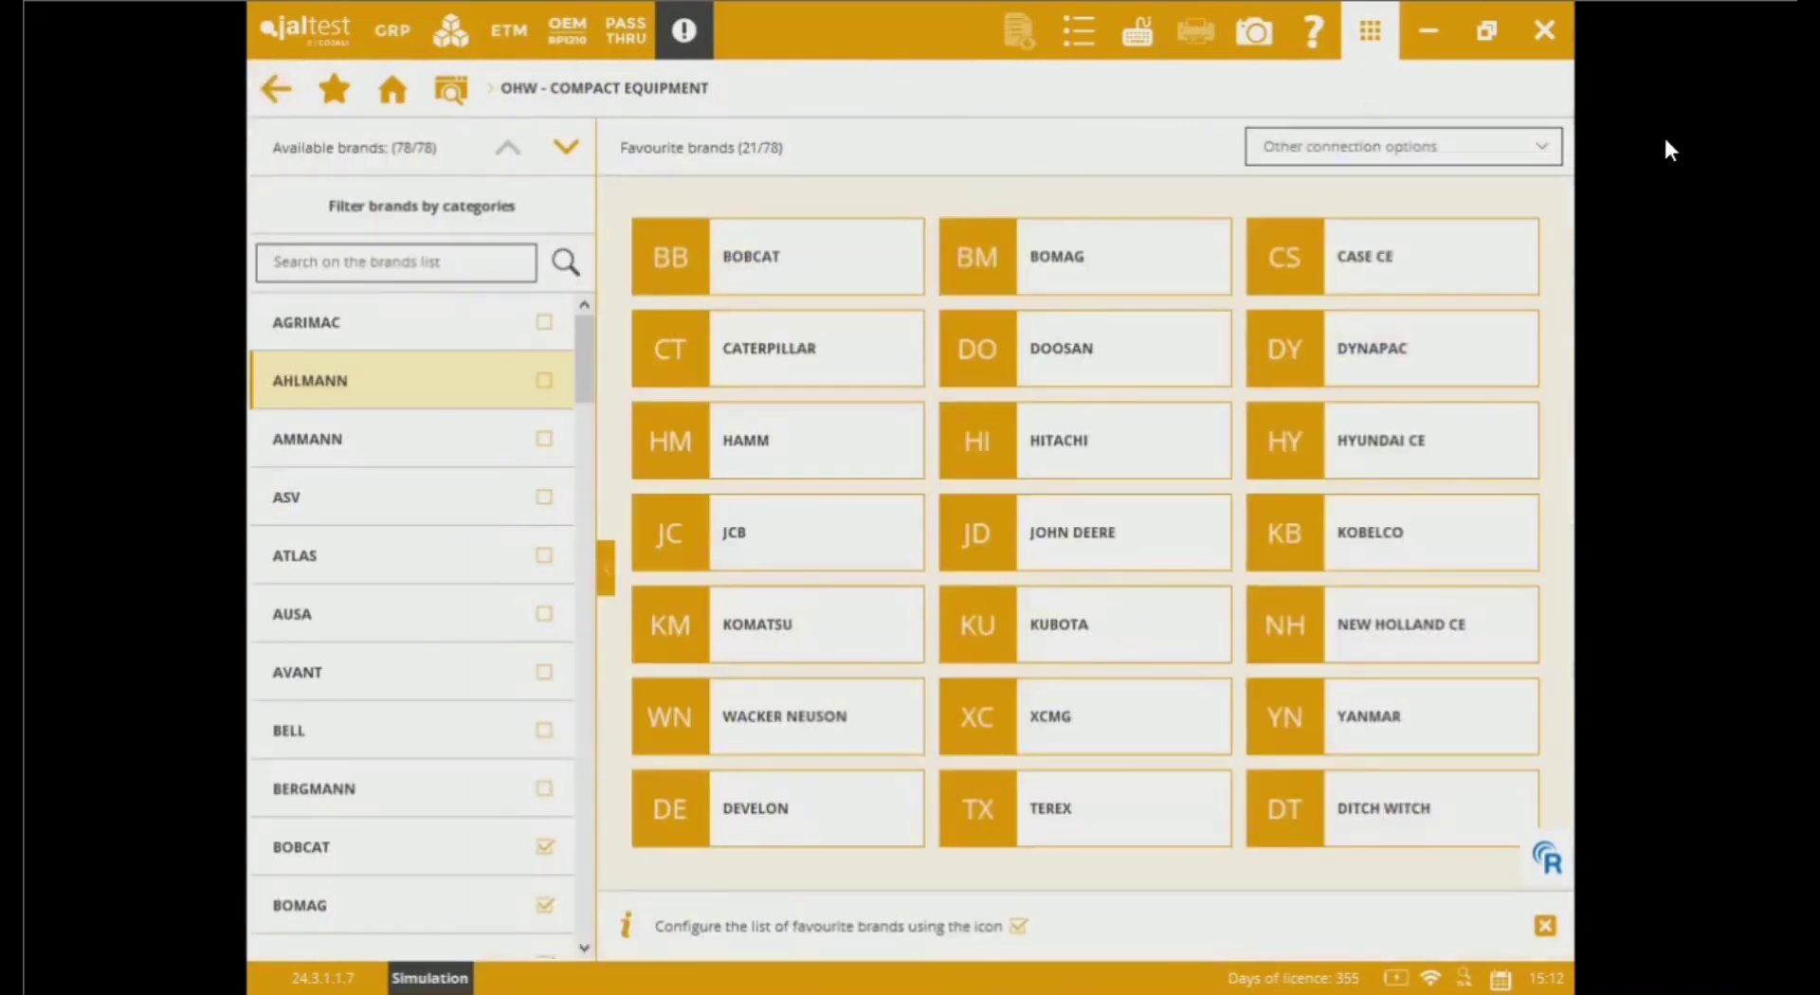